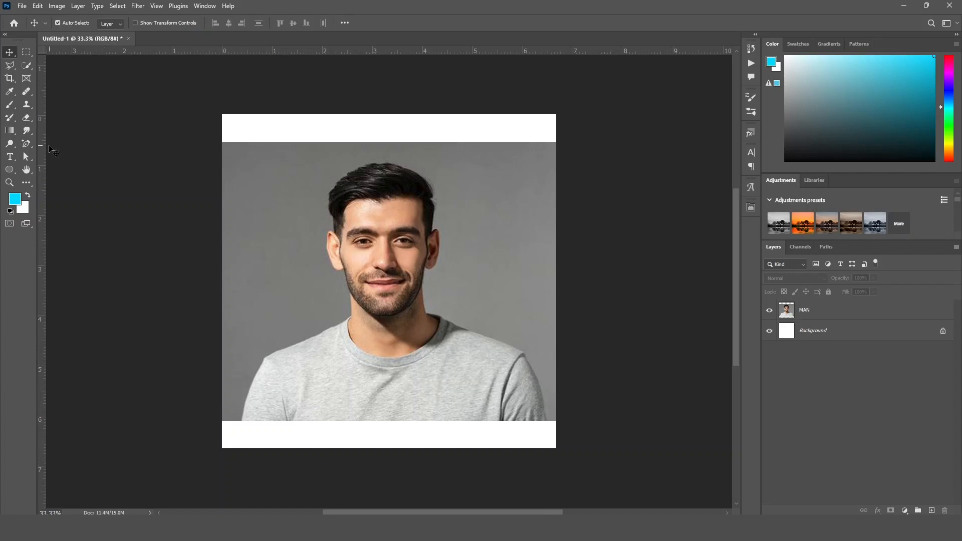
Set the Pen tool to Shape mode with no fill.
{"action": "left_click_drag", "start_coordinate": [34, 143], "coordinate": [43, 144]}
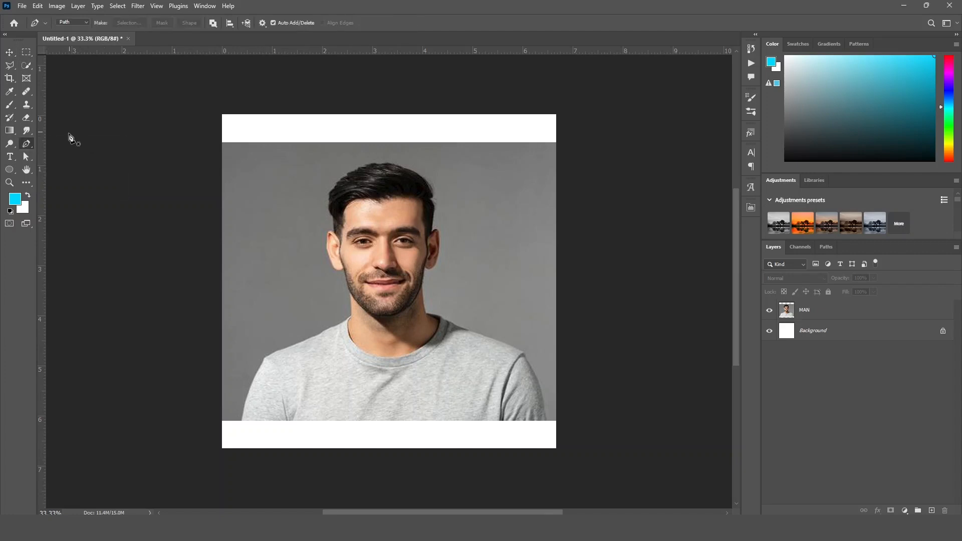
{"action": "left_click", "coordinate": [85, 22]}
{"action": "left_click", "coordinate": [79, 31]}
{"action": "left_click", "coordinate": [111, 24]}
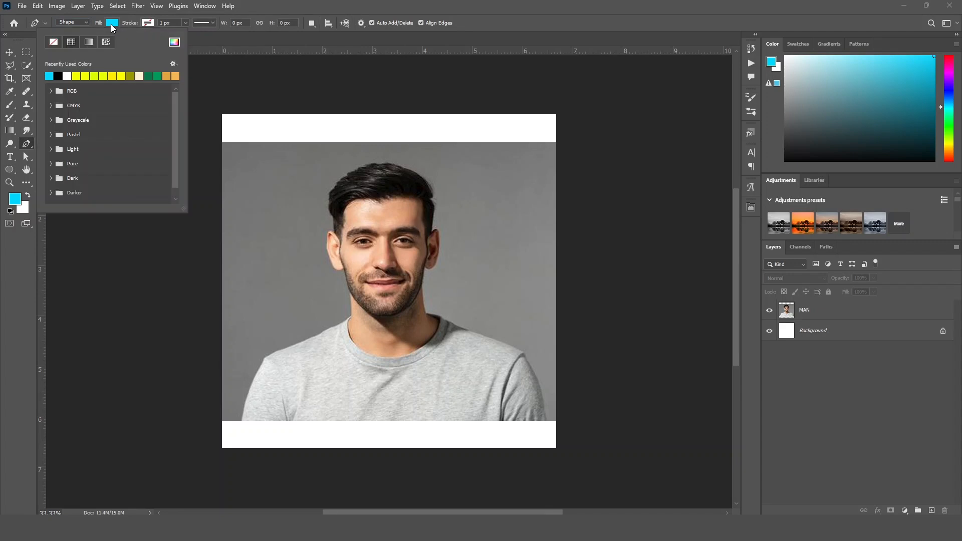
{"action": "left_click", "coordinate": [53, 43]}
Set the shape stroke to solid red, hex ff0000.
{"action": "left_click", "coordinate": [149, 23]}
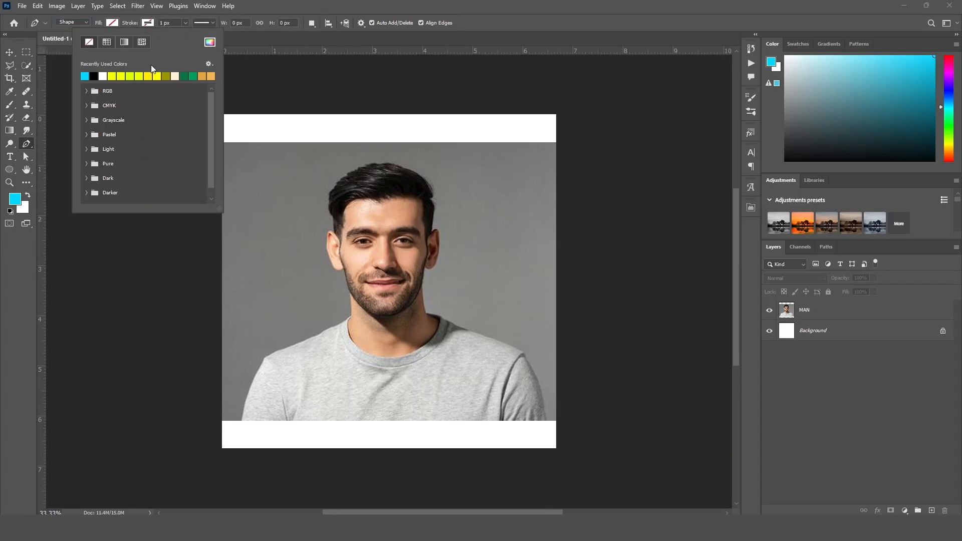
{"action": "left_click", "coordinate": [208, 42]}
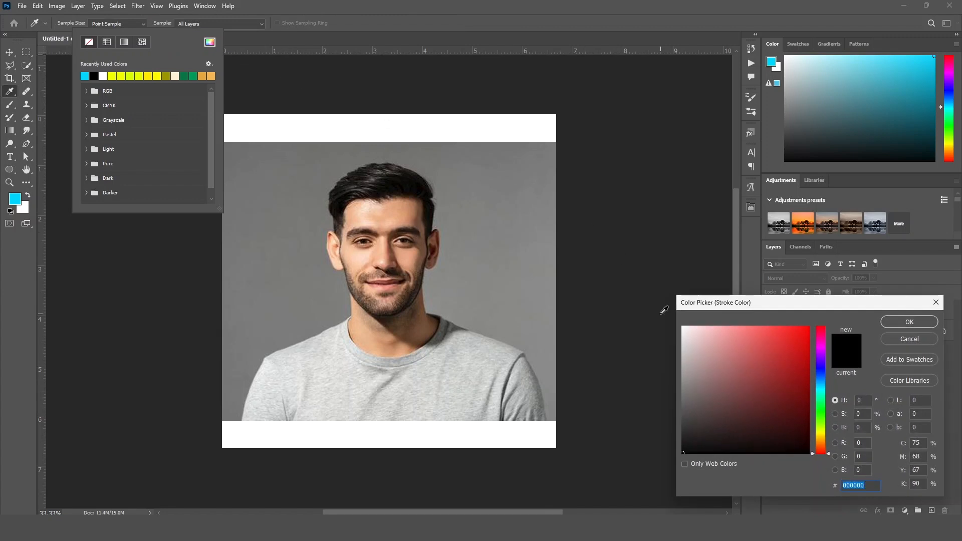
{"action": "left_click_drag", "start_coordinate": [709, 301], "coordinate": [401, 195]}
{"action": "type", "text": "ff0000"}
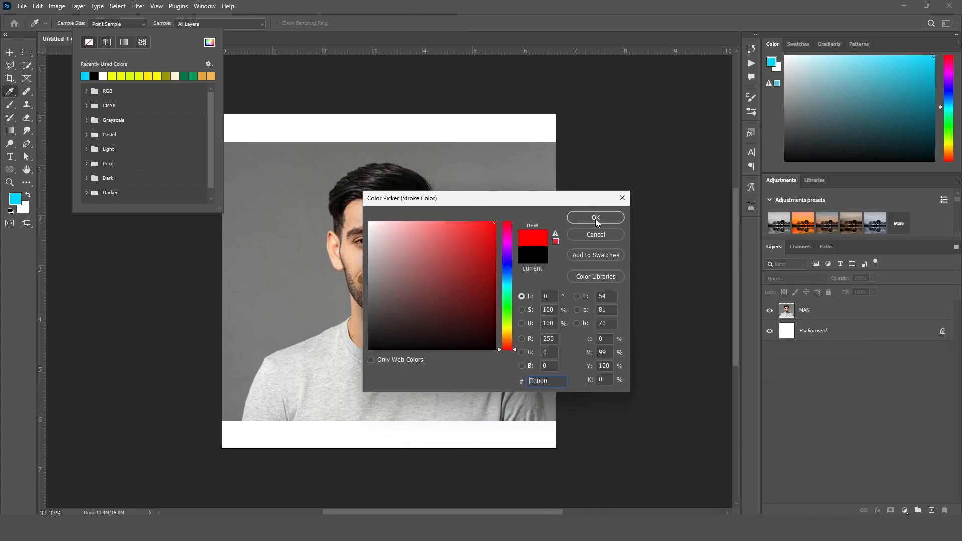
{"action": "left_click", "coordinate": [596, 217]}
{"action": "left_click", "coordinate": [175, 22]}
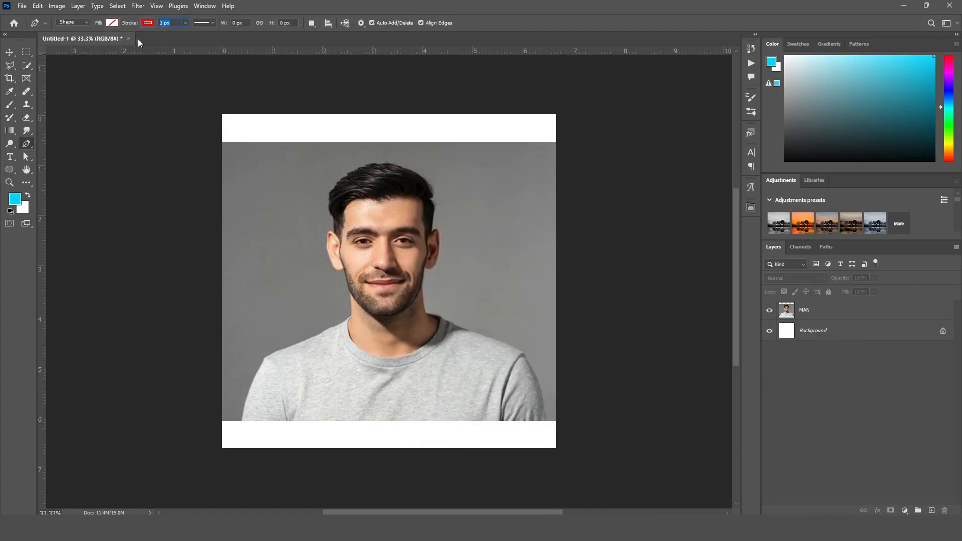
{"action": "left_click", "coordinate": [9, 52]}
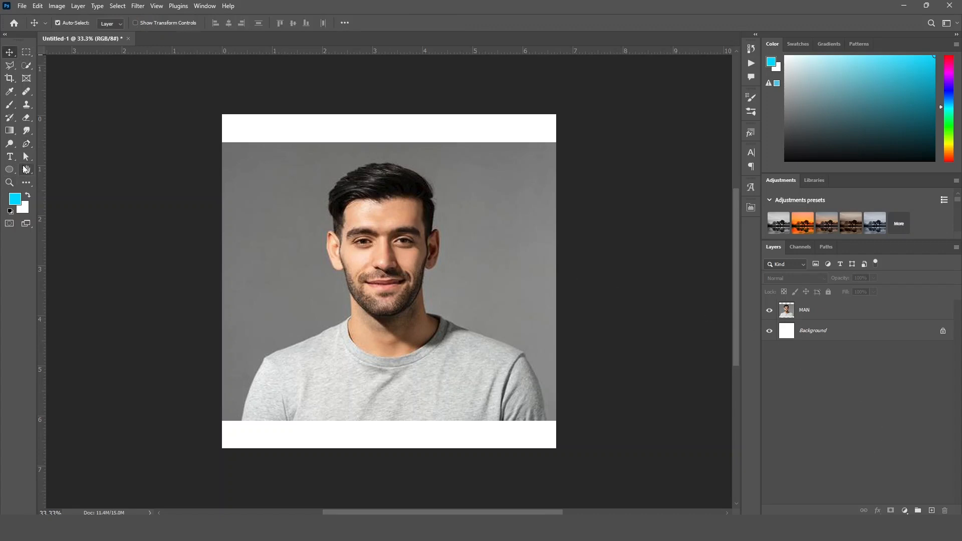
Lock the MAN layer completely and make the Pen tool active for tracing over it.
{"action": "left_click", "coordinate": [27, 145]}
{"action": "left_click", "coordinate": [836, 316]}
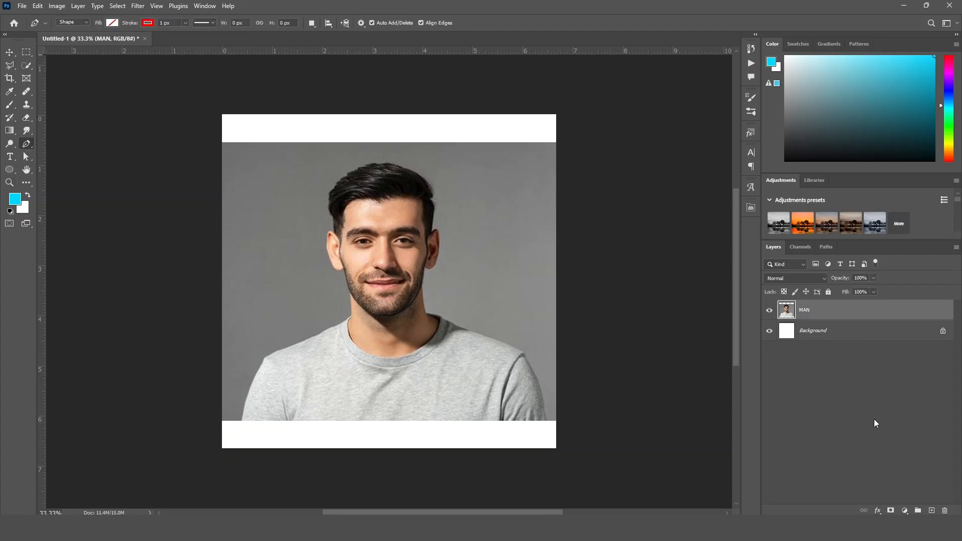
{"action": "left_click", "coordinate": [829, 291]}
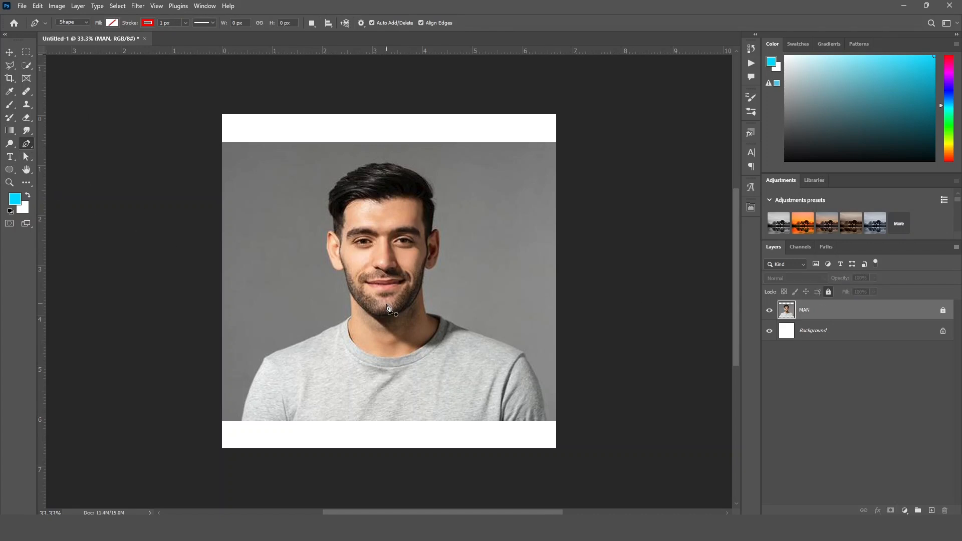
Examine the portrait up close, following the contours of the hair, ears, eyes, mouth, jaw and neck.
{"action": "key", "text": "ctrl+plus"}
{"action": "key", "text": "ctrl+plus"}
{"action": "key", "text": "ctrl+plus"}
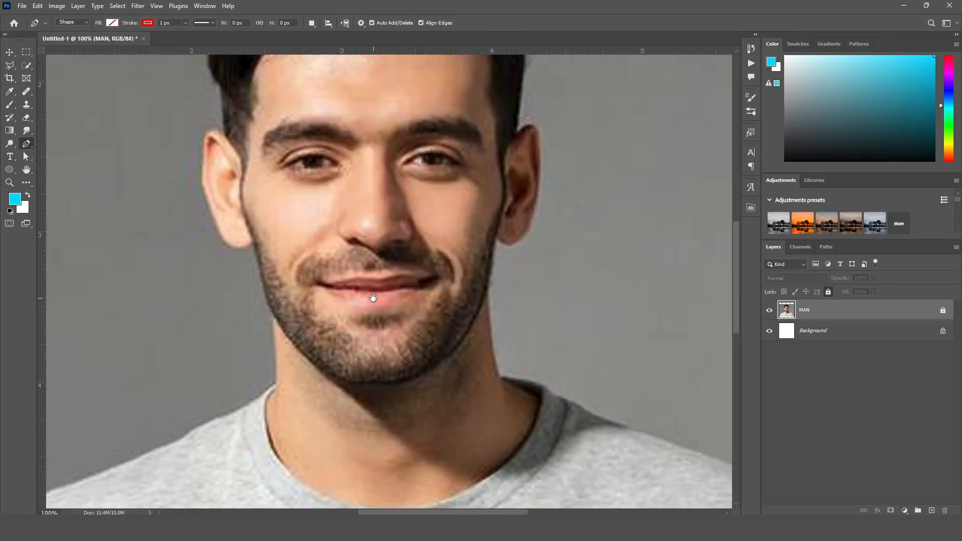
{"action": "left_click_drag", "start_coordinate": [351, 227], "coordinate": [368, 425]}
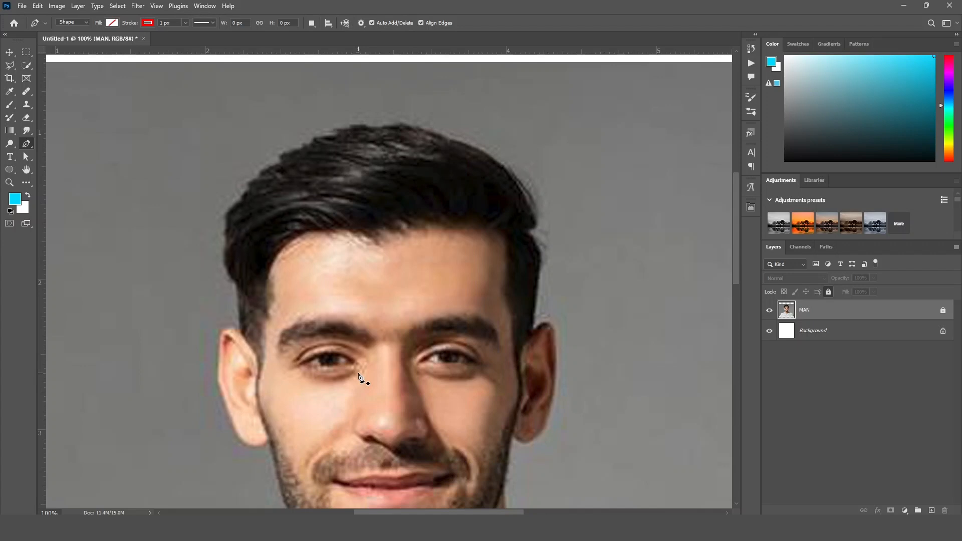
{"action": "left_click_drag", "start_coordinate": [345, 369], "coordinate": [326, 371]}
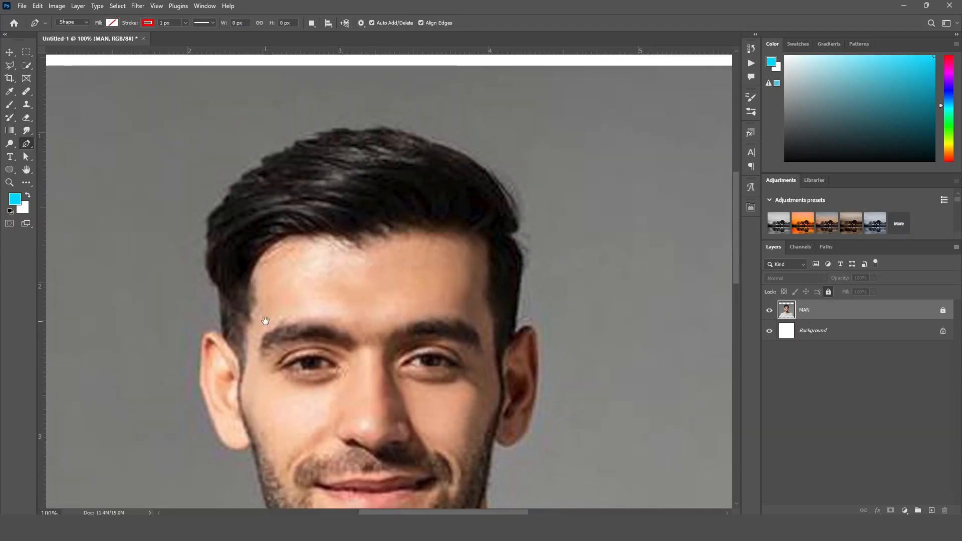
{"action": "left_click_drag", "start_coordinate": [515, 319], "coordinate": [507, 245]}
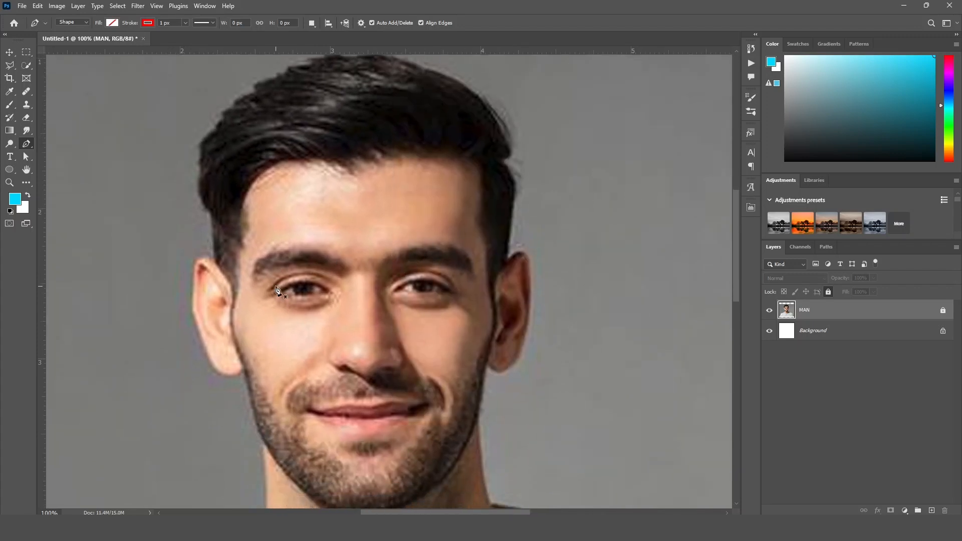
{"action": "left_click_drag", "start_coordinate": [409, 363], "coordinate": [400, 319]}
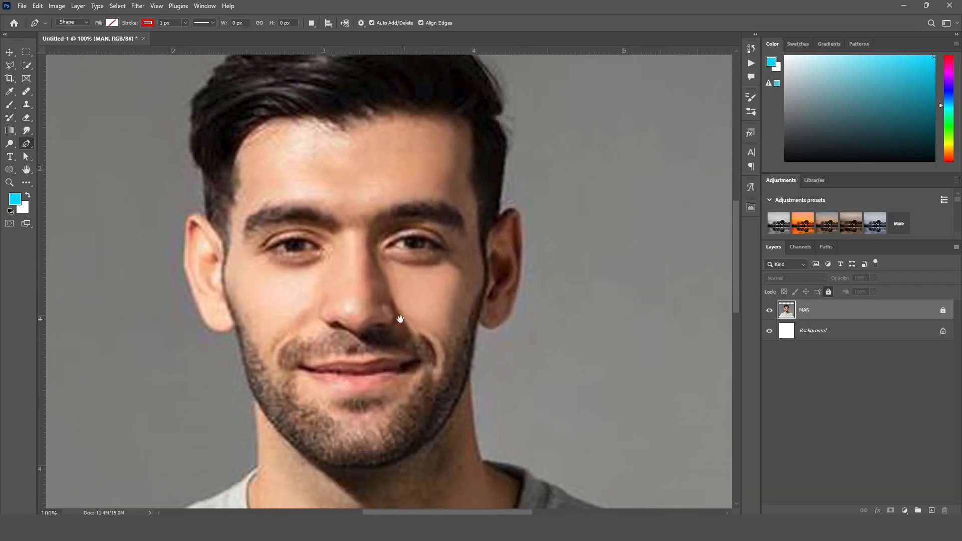
{"action": "left_click_drag", "start_coordinate": [384, 358], "coordinate": [388, 310]}
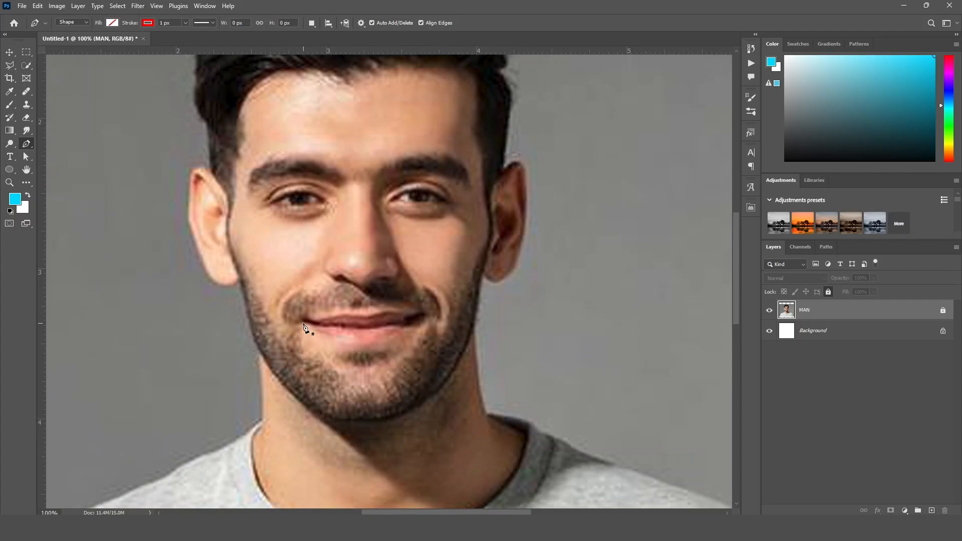
{"action": "left_click_drag", "start_coordinate": [399, 370], "coordinate": [415, 264]}
{"action": "left_click_drag", "start_coordinate": [377, 329], "coordinate": [383, 307]}
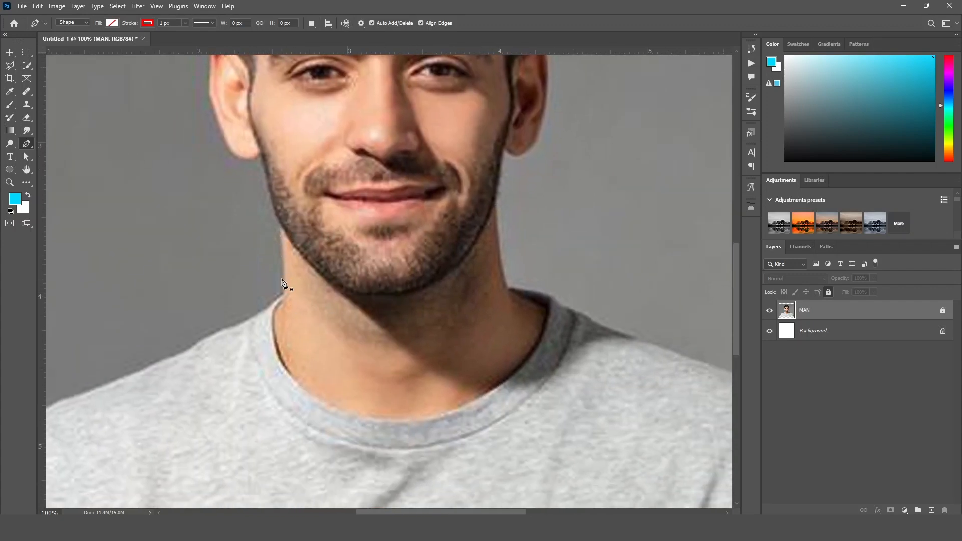
{"action": "left_click_drag", "start_coordinate": [283, 296], "coordinate": [317, 262]}
{"action": "left_click_drag", "start_coordinate": [271, 103], "coordinate": [293, 275]}
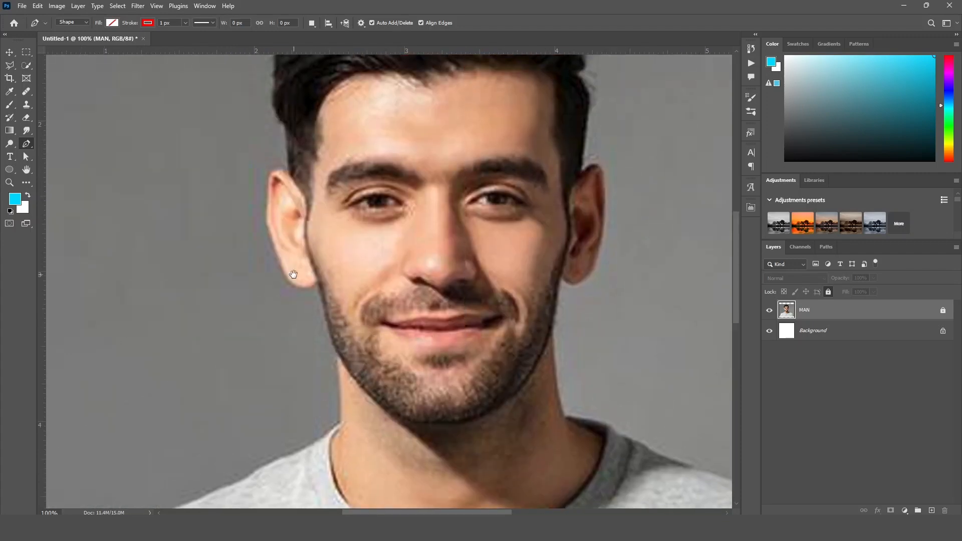
{"action": "left_click_drag", "start_coordinate": [291, 160], "coordinate": [258, 256]}
{"action": "left_click_drag", "start_coordinate": [289, 212], "coordinate": [239, 241]}
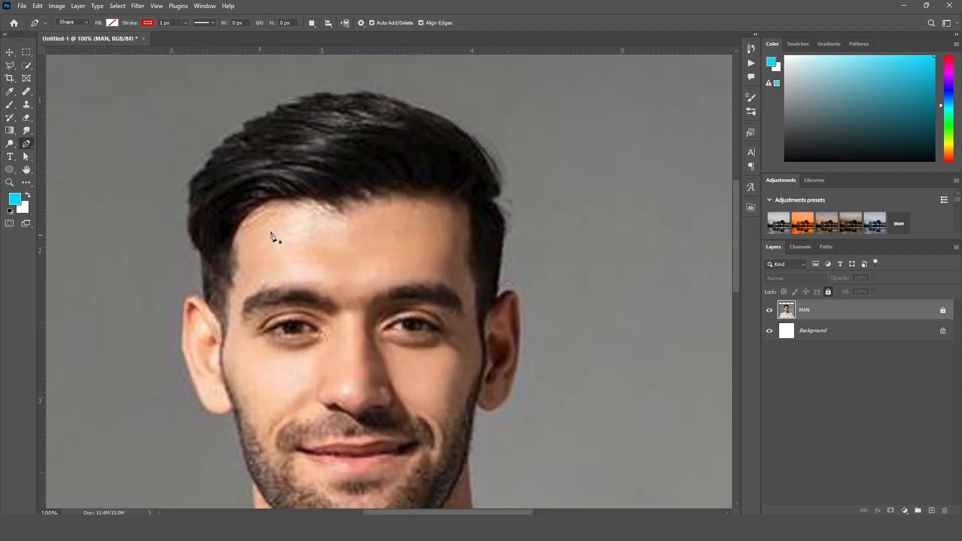
{"action": "left_click_drag", "start_coordinate": [292, 222], "coordinate": [285, 246]}
Start a hair outline above the ear on the picture's left and trace up to the small notch in the hair.
{"action": "scroll", "coordinate": [195, 328], "scroll_direction": "up", "scroll_amount": 2}
{"action": "left_click_drag", "start_coordinate": [175, 329], "coordinate": [232, 347]}
{"action": "left_click", "coordinate": [252, 341]}
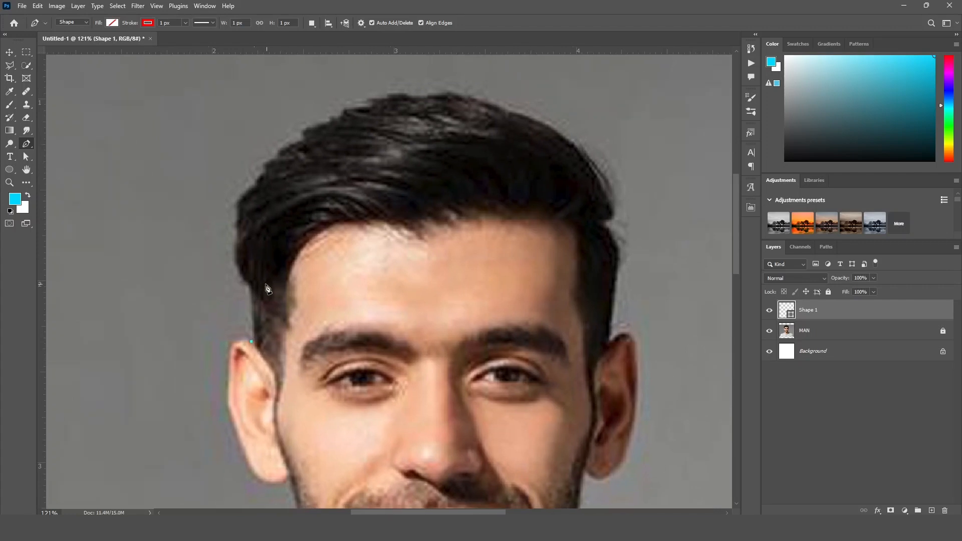
{"action": "left_click_drag", "start_coordinate": [245, 282], "coordinate": [233, 262]}
{"action": "left_click_drag", "start_coordinate": [252, 186], "coordinate": [280, 157]}
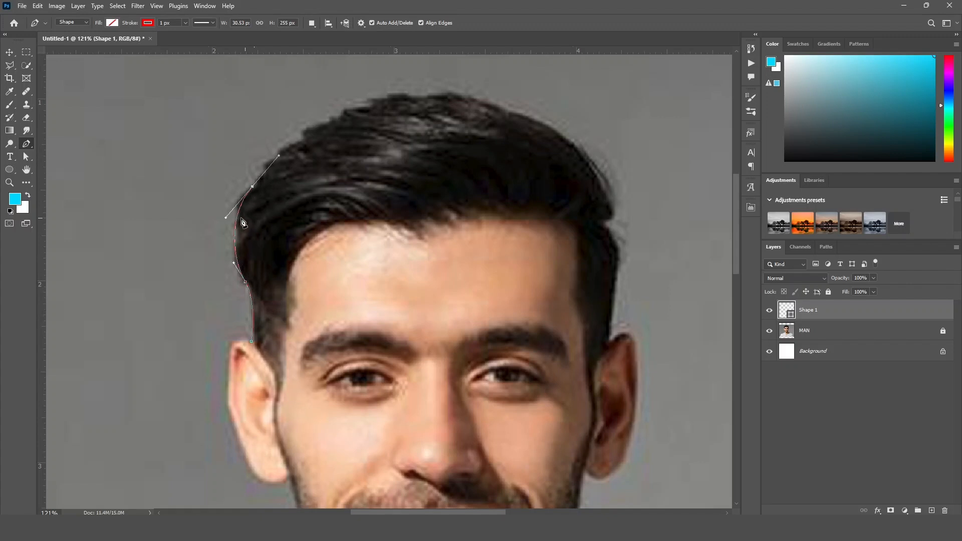
{"action": "key", "text": "ctrl+z"}
{"action": "scroll", "coordinate": [246, 286], "scroll_direction": "up", "scroll_amount": 2}
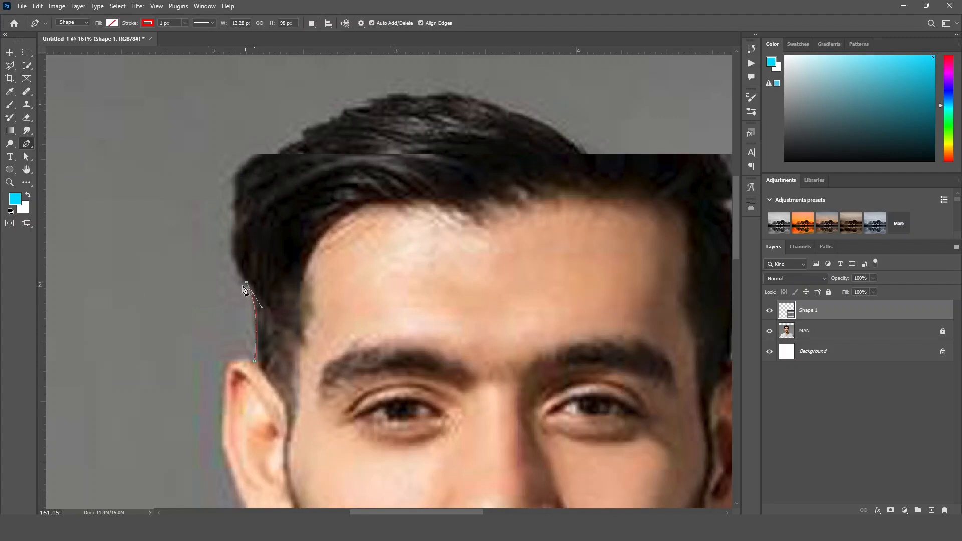
{"action": "left_click_drag", "start_coordinate": [242, 292], "coordinate": [242, 293]}
{"action": "left_click", "coordinate": [242, 287], "text": "alt"}
Curve the hair outline from the notch up the left side of the hair, ending in a corner anchor.
{"action": "left_click_drag", "start_coordinate": [239, 247], "coordinate": [243, 281]}
{"action": "key", "text": "ctrl+z"}
{"action": "left_click_drag", "start_coordinate": [257, 242], "coordinate": [299, 331]}
{"action": "left_click_drag", "start_coordinate": [301, 287], "coordinate": [269, 325]}
{"action": "left_click_drag", "start_coordinate": [272, 267], "coordinate": [323, 222]}
{"action": "left_click", "coordinate": [272, 267], "text": "alt"}
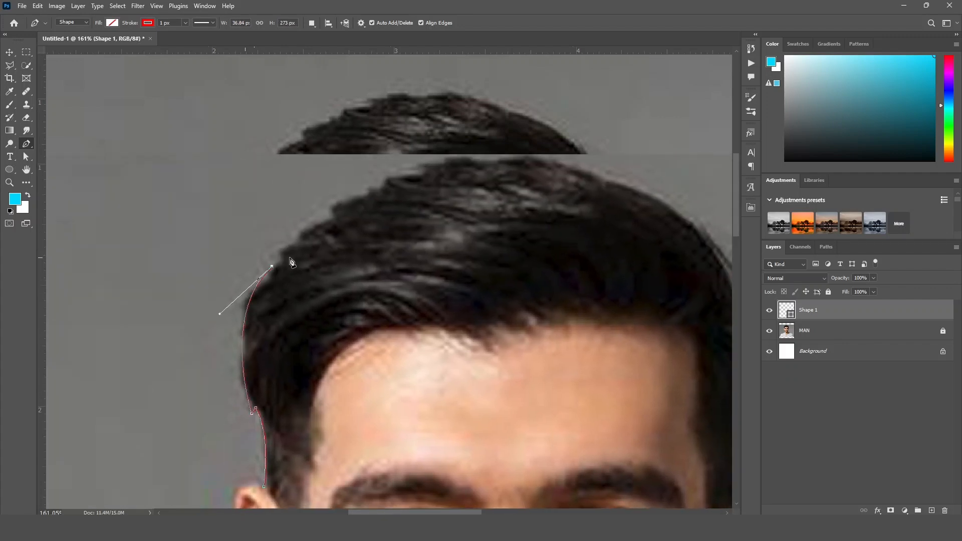
Trace small pointed strands along the upper left of the hair and continue the outline to the crown.
{"action": "left_click_drag", "start_coordinate": [287, 253], "coordinate": [280, 285]}
{"action": "left_click", "coordinate": [278, 259], "text": "alt"}
{"action": "left_click", "coordinate": [301, 261]}
{"action": "left_click_drag", "start_coordinate": [268, 259], "coordinate": [283, 258]}
{"action": "left_click_drag", "start_coordinate": [478, 191], "coordinate": [352, 180]}
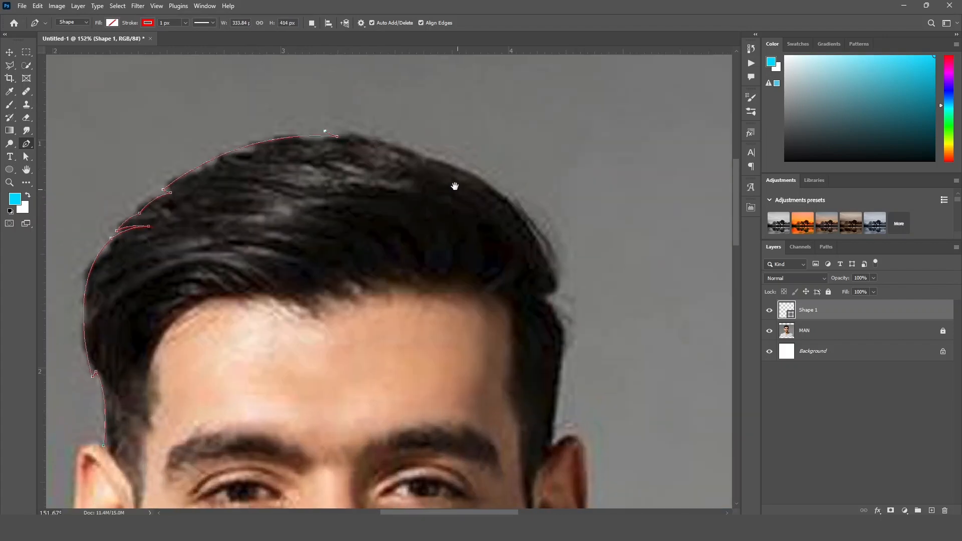
{"action": "scroll", "coordinate": [352, 180], "scroll_direction": "down", "scroll_amount": 2}
Continue the hair outline from the crown down the right curve, adding pointed strands above the temple.
{"action": "left_click_drag", "start_coordinate": [424, 227], "coordinate": [484, 322]}
{"action": "left_click", "coordinate": [424, 227], "text": "alt"}
{"action": "left_click", "coordinate": [417, 204]}
{"action": "left_click_drag", "start_coordinate": [409, 210], "coordinate": [414, 184]}
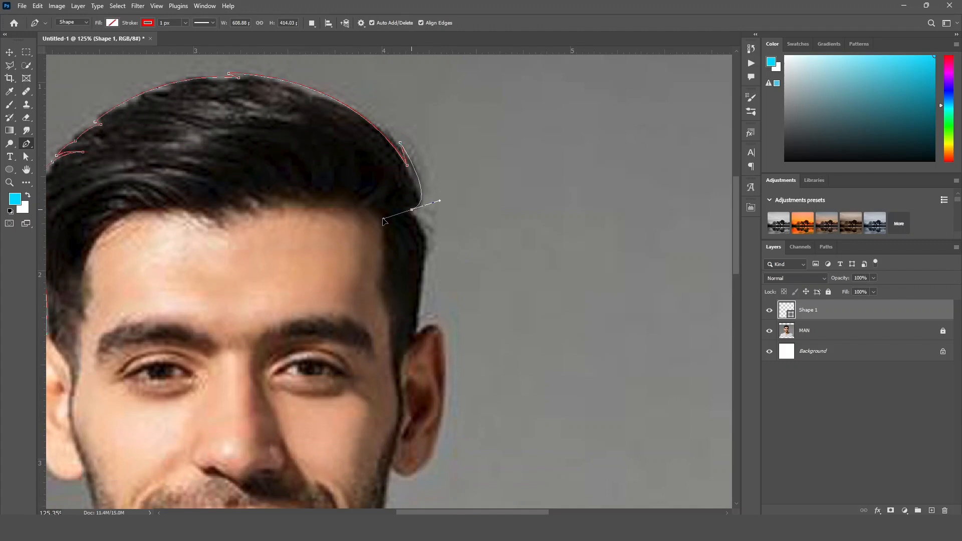
{"action": "left_click", "coordinate": [409, 210], "text": "alt"}
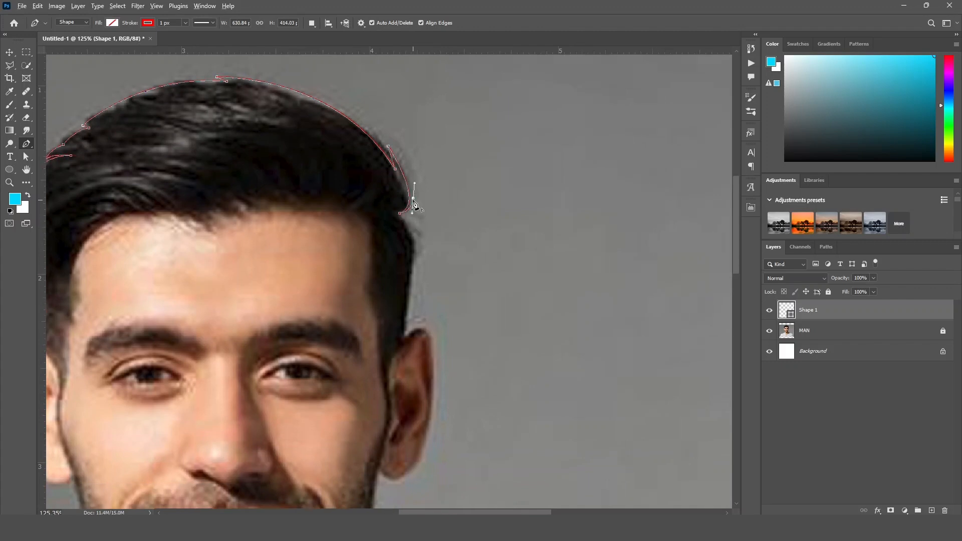
{"action": "scroll", "coordinate": [414, 203], "scroll_direction": "up", "scroll_amount": 4}
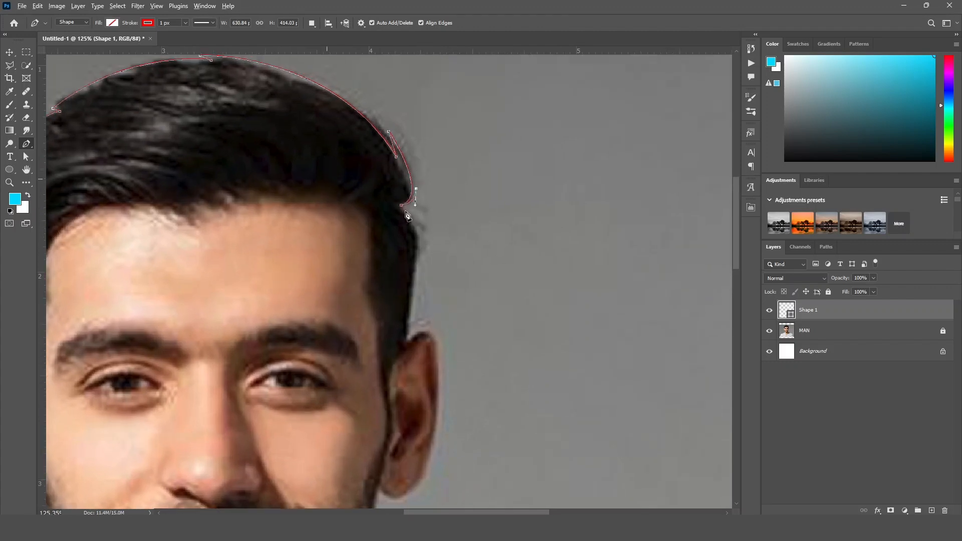
Trace the notch on the right side of the hair and bring the outline down to the top of the ear.
{"action": "left_click_drag", "start_coordinate": [401, 207], "coordinate": [374, 229]}
{"action": "left_click", "coordinate": [401, 207], "text": "alt"}
{"action": "left_click", "coordinate": [389, 215], "text": "alt"}
{"action": "key", "text": "ctrl+z"}
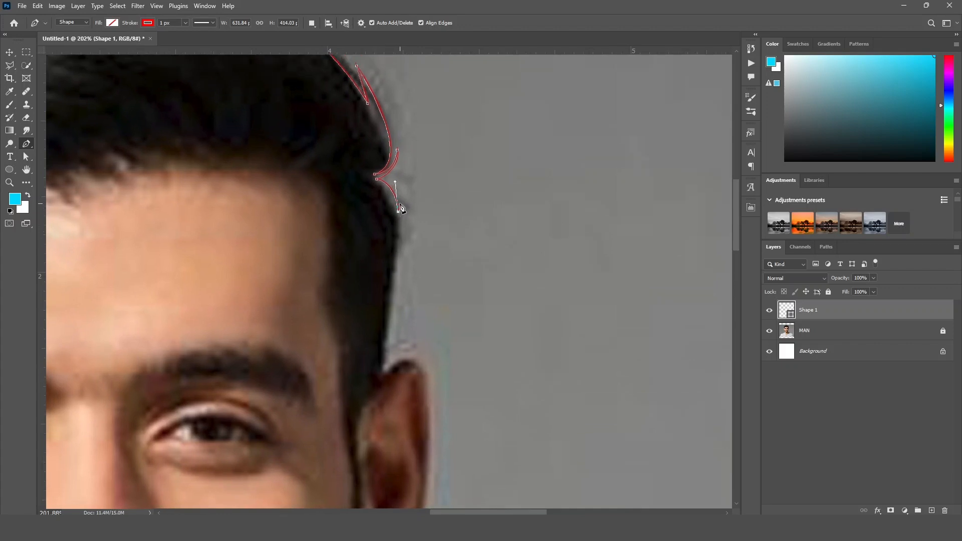
{"action": "scroll", "coordinate": [398, 216], "scroll_direction": "down", "scroll_amount": 3}
{"action": "left_click_drag", "start_coordinate": [394, 303], "coordinate": [379, 339]}
{"action": "scroll", "coordinate": [408, 264], "scroll_direction": "down", "scroll_amount": 6}
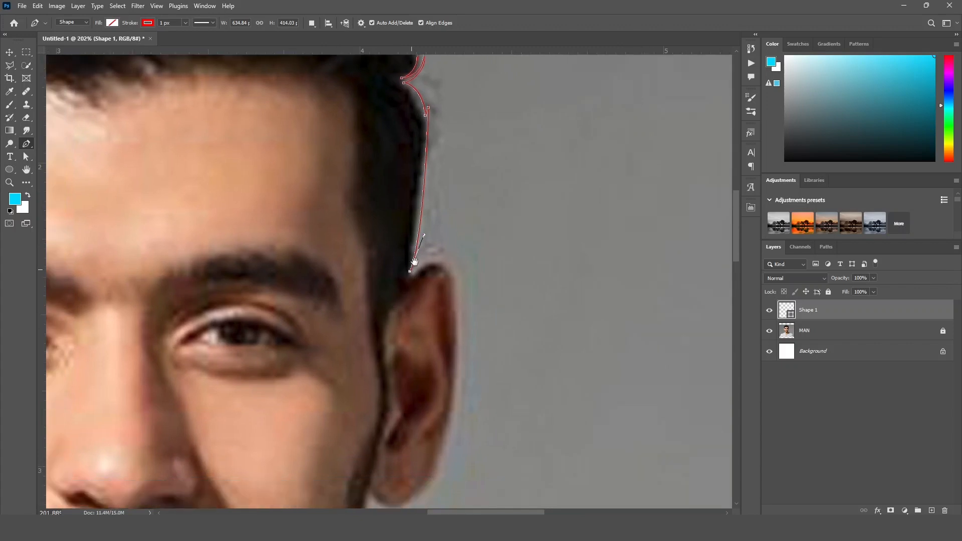
Trace the right sideburn along the front of the ear and around its lower tip.
{"action": "left_click_drag", "start_coordinate": [381, 252], "coordinate": [387, 312]}
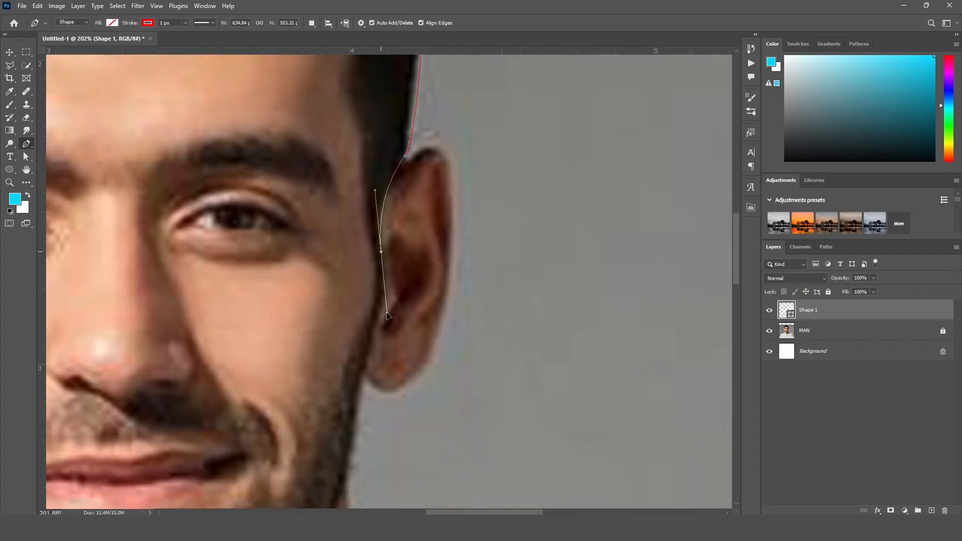
{"action": "left_click", "coordinate": [381, 252], "text": "alt"}
{"action": "scroll", "coordinate": [395, 268], "scroll_direction": "down", "scroll_amount": 1}
{"action": "left_click", "coordinate": [394, 256]}
{"action": "left_click", "coordinate": [388, 257]}
{"action": "scroll", "coordinate": [401, 275], "scroll_direction": "up", "scroll_amount": 6}
Trace the inner edge of the right sideburn up past the temple to the corner of the forehead hairline.
{"action": "left_click", "coordinate": [401, 272], "text": "alt"}
{"action": "left_click_drag", "start_coordinate": [401, 272], "coordinate": [314, 165]}
{"action": "scroll", "coordinate": [402, 274], "scroll_direction": "up", "scroll_amount": 1}
{"action": "left_click", "coordinate": [400, 213], "text": "alt"}
{"action": "scroll", "coordinate": [396, 206], "scroll_direction": "up", "scroll_amount": 2}
{"action": "left_click", "coordinate": [372, 172], "text": "alt"}
{"action": "left_click_drag", "start_coordinate": [372, 173], "coordinate": [375, 196]}
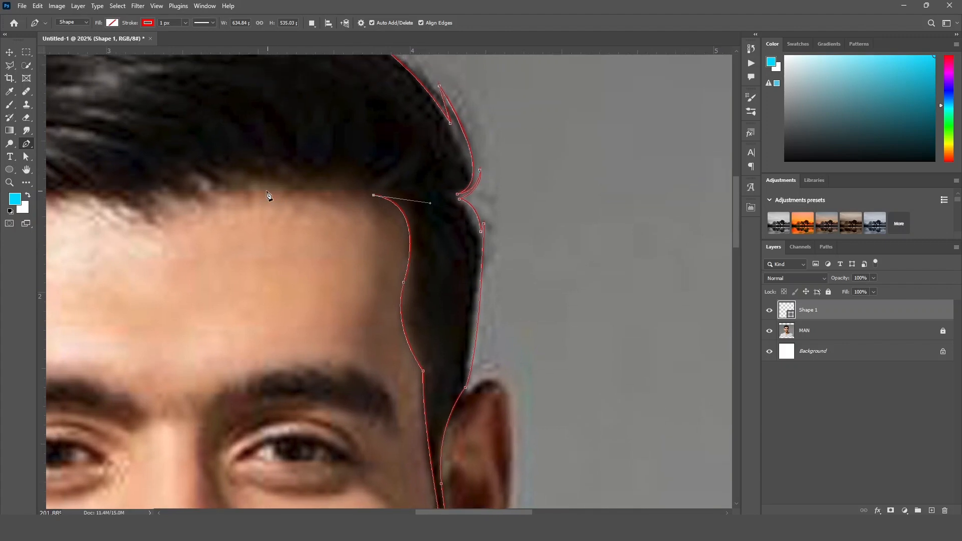
Run the outline along the right part of the forehead hairline and add the first pointed strand.
{"action": "left_click", "coordinate": [261, 192], "text": "alt"}
{"action": "left_click_drag", "start_coordinate": [262, 192], "coordinate": [286, 217]}
{"action": "left_click_drag", "start_coordinate": [238, 194], "coordinate": [198, 185]}
{"action": "left_click", "coordinate": [237, 193], "text": "alt"}
{"action": "left_click_drag", "start_coordinate": [245, 218], "coordinate": [292, 221]}
{"action": "left_click_drag", "start_coordinate": [326, 220], "coordinate": [341, 241]}
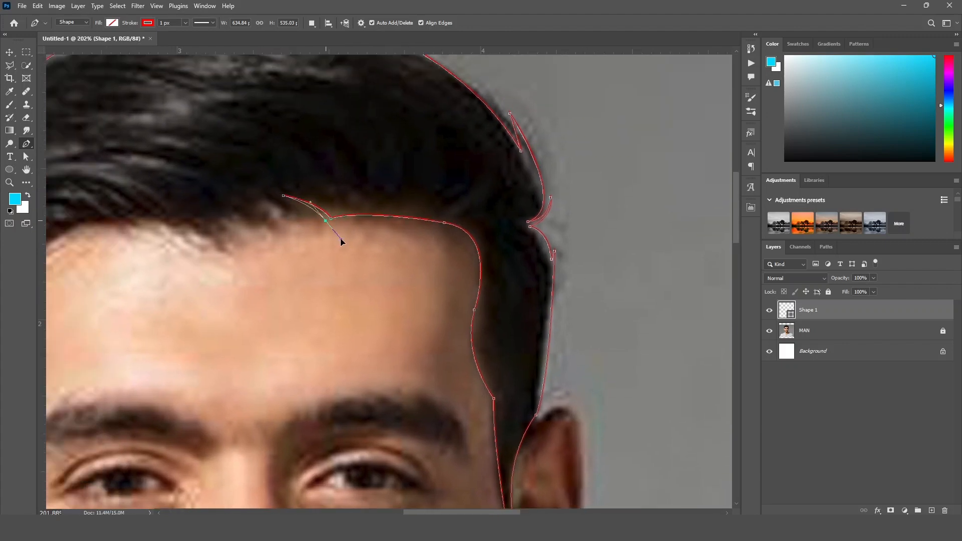
{"action": "left_click", "coordinate": [325, 220], "text": "alt"}
Add more overlapping pointed strands to the outline along the middle of the forehead hairline.
{"action": "left_click_drag", "start_coordinate": [275, 219], "coordinate": [472, 230]}
{"action": "left_click", "coordinate": [426, 227], "text": "alt"}
{"action": "left_click", "coordinate": [433, 233]}
{"action": "left_click", "coordinate": [447, 226], "text": "alt"}
{"action": "left_click_drag", "start_coordinate": [509, 249], "coordinate": [522, 266]}
{"action": "left_click", "coordinate": [509, 249], "text": "alt"}
{"action": "left_click_drag", "start_coordinate": [453, 253], "coordinate": [507, 224]}
{"action": "left_click", "coordinate": [513, 245], "text": "alt"}
{"action": "left_click", "coordinate": [522, 247]}
Trace the short jagged strands left of the hairline's middle, down to the lowest hair tip on the forehead.
{"action": "left_click", "coordinate": [533, 239], "text": "alt"}
{"action": "left_click", "coordinate": [547, 250]}
{"action": "left_click_drag", "start_coordinate": [548, 250], "coordinate": [623, 251]}
{"action": "left_click_drag", "start_coordinate": [606, 249], "coordinate": [553, 244]}
{"action": "left_click", "coordinate": [621, 266]}
{"action": "mouse_move", "coordinate": [632, 276]}
{"action": "left_mouse_down"}
{"action": "mouse_move", "coordinate": [627, 266]}
{"action": "mouse_move", "coordinate": [632, 277]}
{"action": "left_mouse_up"}
{"action": "left_click_drag", "start_coordinate": [559, 248], "coordinate": [514, 250]}
{"action": "left_click", "coordinate": [559, 249], "text": "alt"}
Curve the outline from the lowest hair tip across the left part of the forehead hairline to the temple.
{"action": "left_click_drag", "start_coordinate": [444, 261], "coordinate": [352, 223]}
{"action": "left_click", "coordinate": [385, 194], "text": "alt"}
{"action": "left_click_drag", "start_coordinate": [384, 194], "coordinate": [400, 144]}
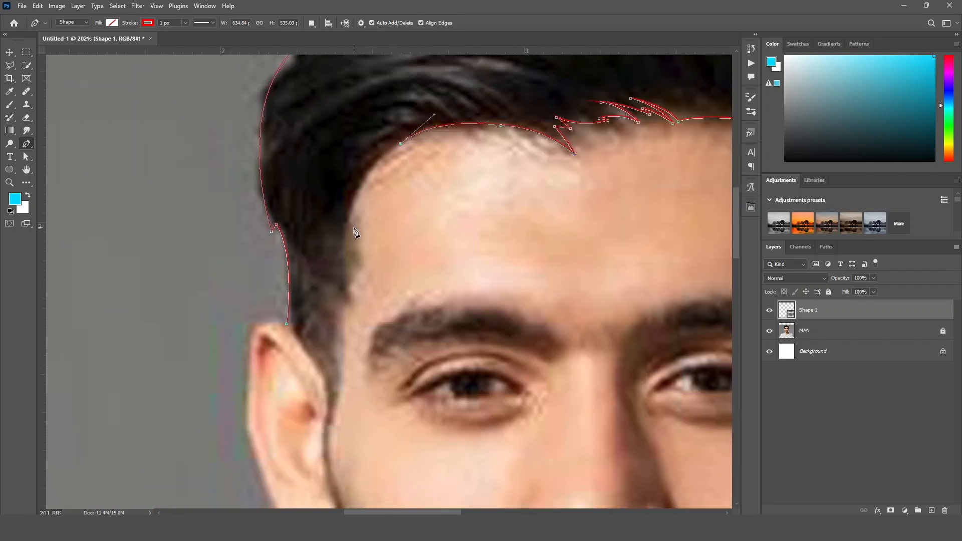
{"action": "left_click_drag", "start_coordinate": [346, 234], "coordinate": [354, 162]}
{"action": "left_click", "coordinate": [346, 234], "text": "alt"}
Trace around the left sideburn and close the hair outline at its starting anchor above the ear.
{"action": "left_click_drag", "start_coordinate": [349, 282], "coordinate": [363, 211]}
{"action": "left_click", "coordinate": [349, 281], "text": "alt"}
{"action": "mouse_move", "coordinate": [351, 291]}
{"action": "left_mouse_down"}
{"action": "mouse_move", "coordinate": [335, 318]}
{"action": "mouse_move", "coordinate": [356, 339]}
{"action": "mouse_move", "coordinate": [347, 347]}
{"action": "mouse_move", "coordinate": [357, 284]}
{"action": "left_mouse_up"}
{"action": "left_click", "coordinate": [350, 292], "text": "alt"}
{"action": "left_click", "coordinate": [353, 326], "text": "alt"}
{"action": "left_click", "coordinate": [346, 322]}
{"action": "left_click", "coordinate": [349, 298], "text": "alt"}
{"action": "left_click", "coordinate": [311, 207]}
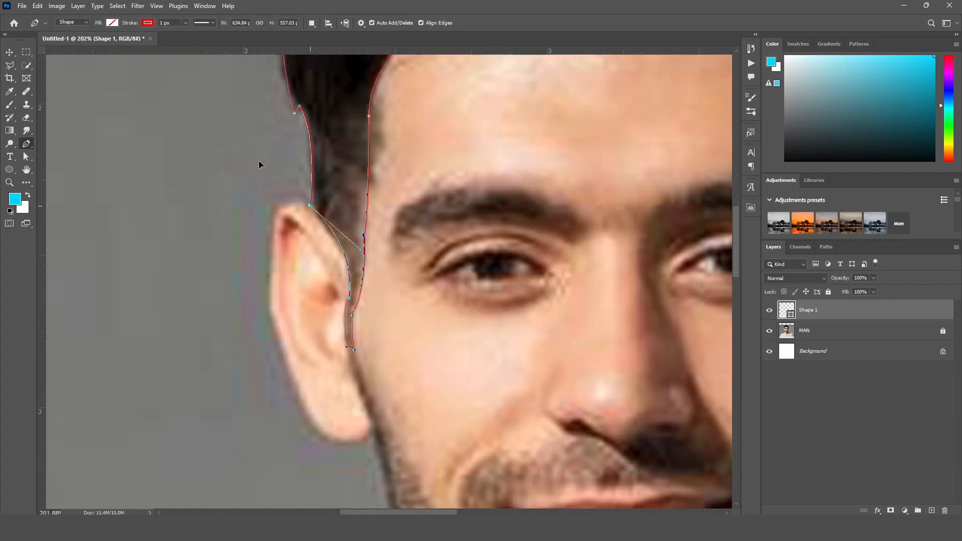
Fill the hair shape with dark brown #210c01.
{"action": "left_click", "coordinate": [9, 52]}
{"action": "key", "text": "ctrl+0"}
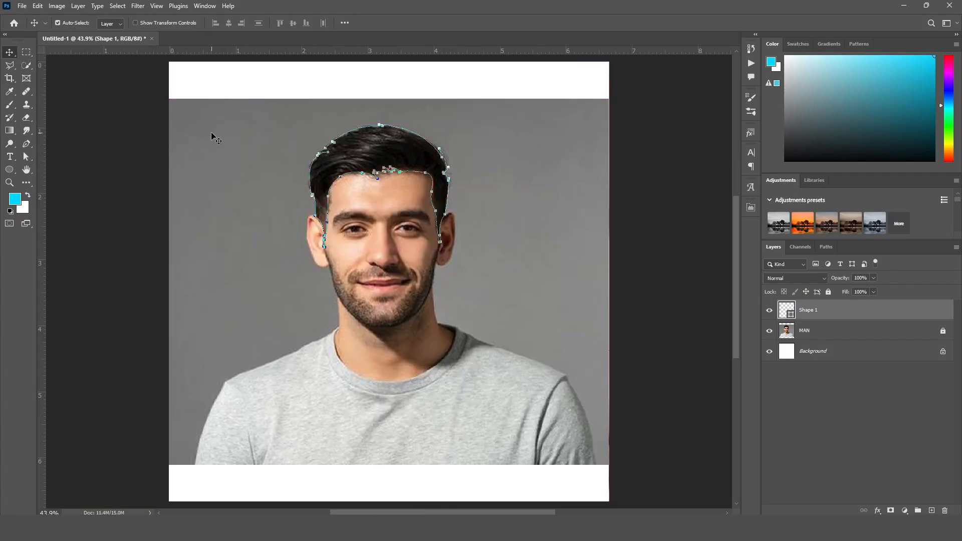
{"action": "left_click", "coordinate": [10, 170]}
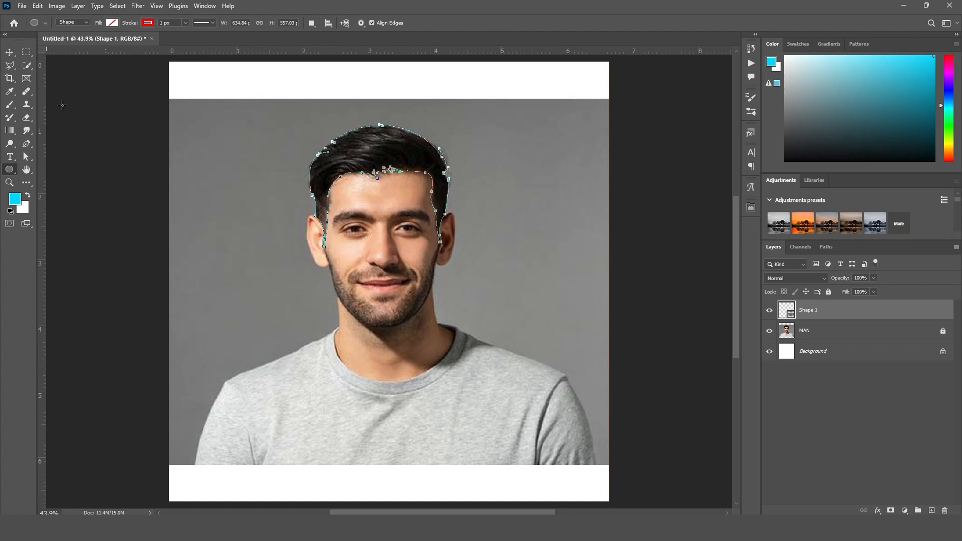
{"action": "left_click", "coordinate": [113, 24]}
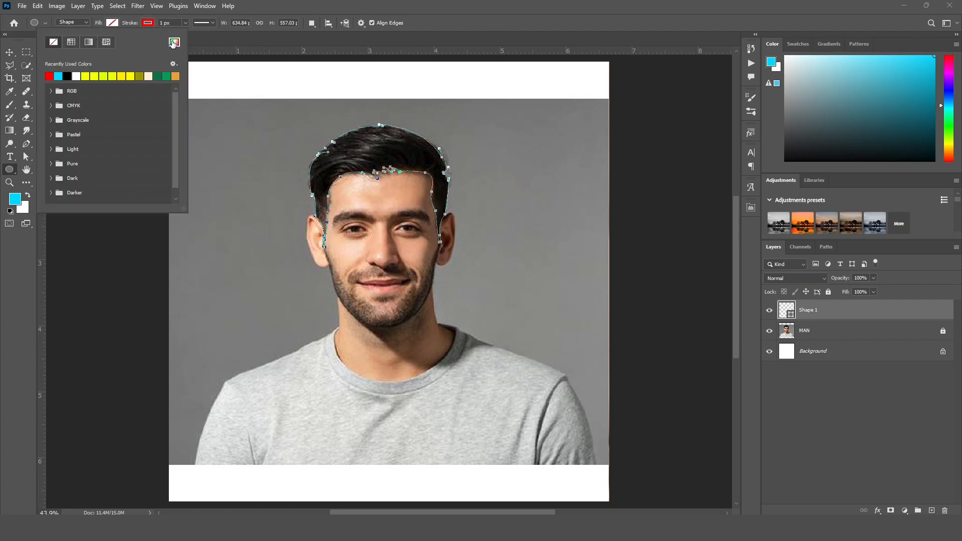
{"action": "left_click", "coordinate": [174, 43]}
{"action": "left_click_drag", "start_coordinate": [453, 197], "coordinate": [494, 197]}
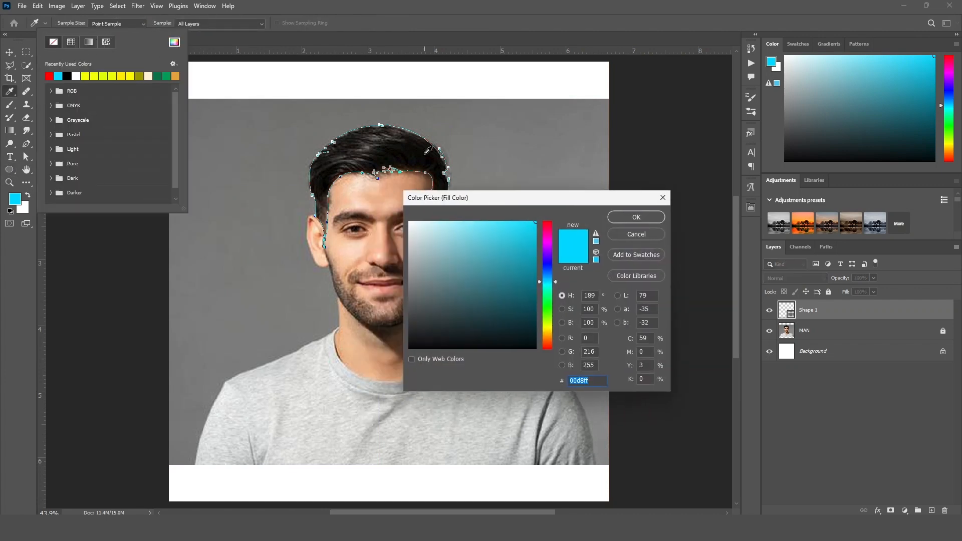
{"action": "left_click", "coordinate": [392, 148]}
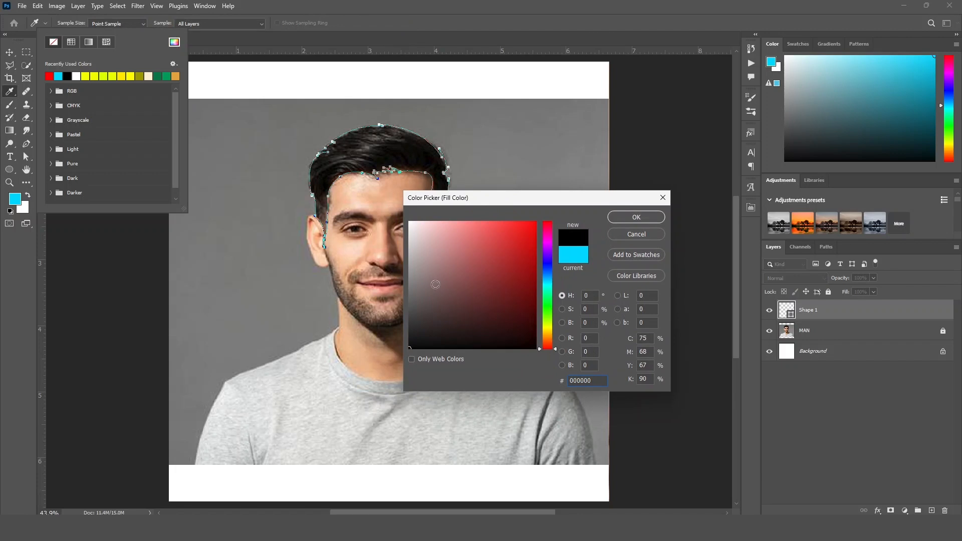
{"action": "left_click", "coordinate": [549, 339]}
{"action": "left_click", "coordinate": [550, 345]}
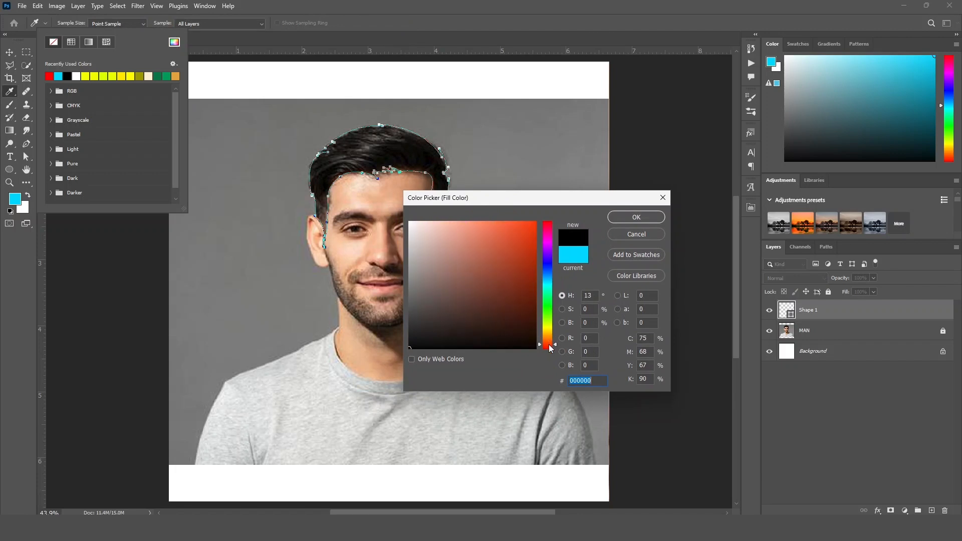
{"action": "left_click_drag", "start_coordinate": [502, 323], "coordinate": [533, 334]}
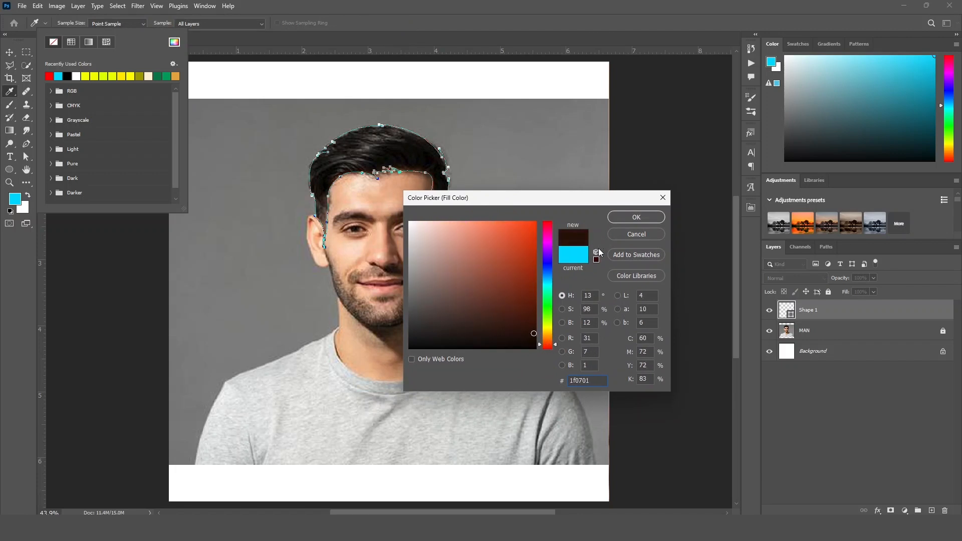
{"action": "left_click", "coordinate": [550, 342]}
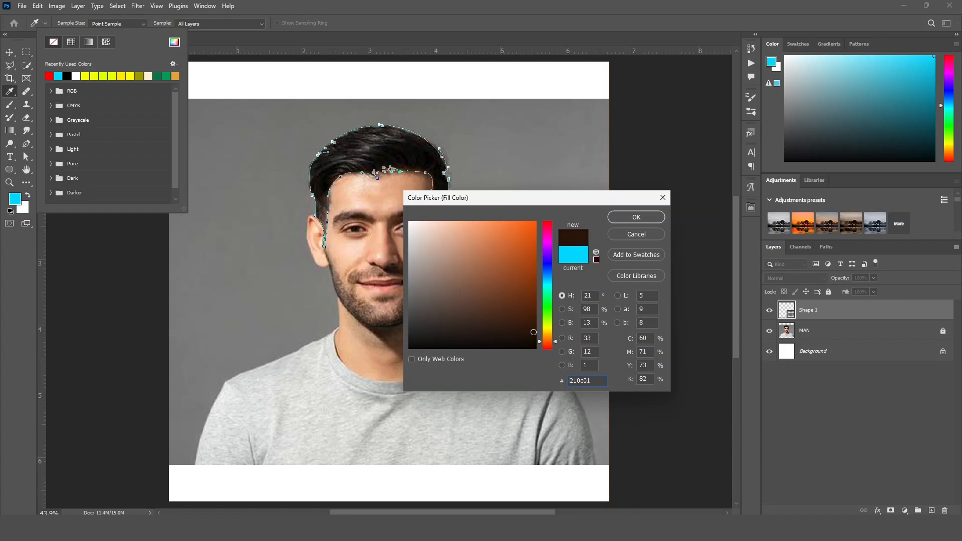
{"action": "left_click", "coordinate": [637, 217]}
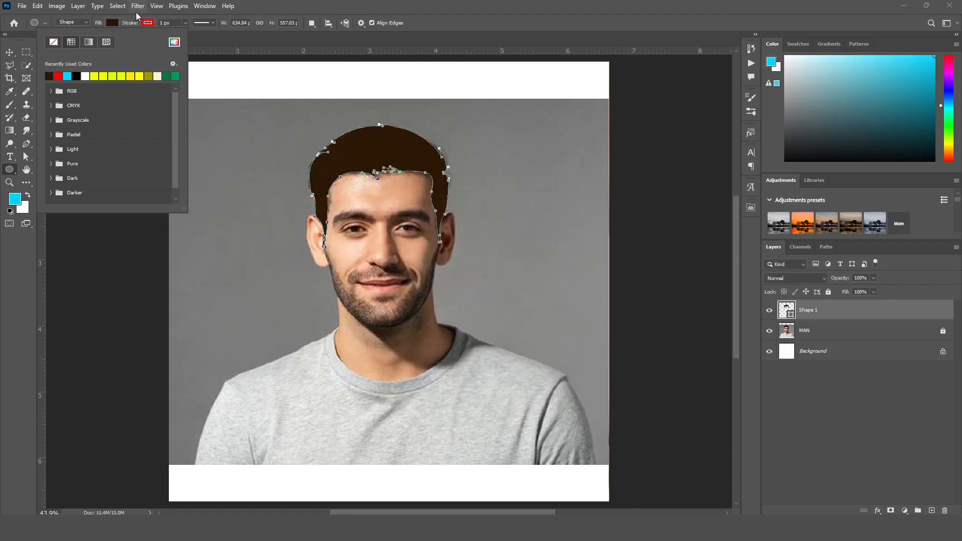
Remove the red stroke from the hair shape and deselect it.
{"action": "left_click", "coordinate": [148, 22]}
{"action": "left_click", "coordinate": [89, 42]}
{"action": "left_click", "coordinate": [9, 52]}
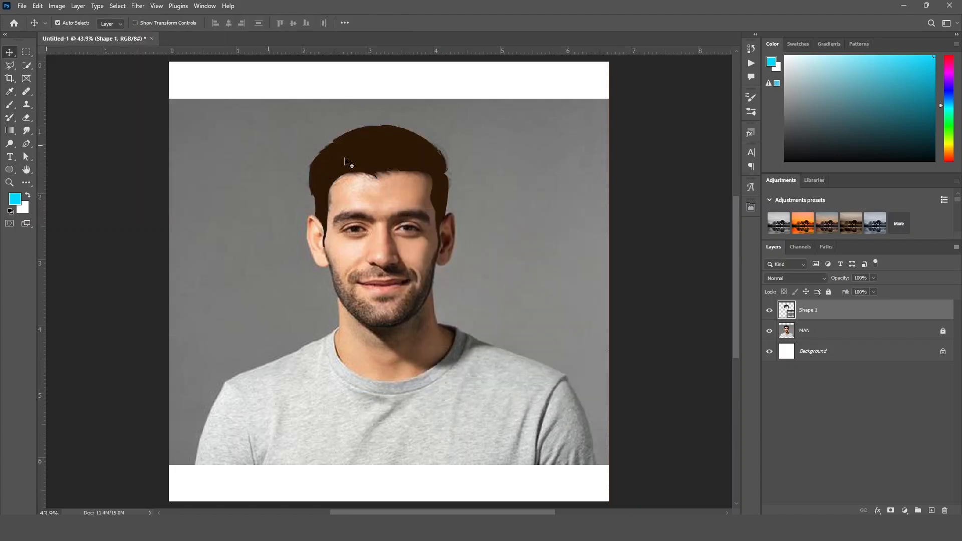
{"action": "left_click", "coordinate": [547, 213]}
Unlock the MAN photo layer, reduce its fill to 54%, and lock it again.
{"action": "scroll", "coordinate": [380, 237], "scroll_direction": "up", "scroll_amount": 4}
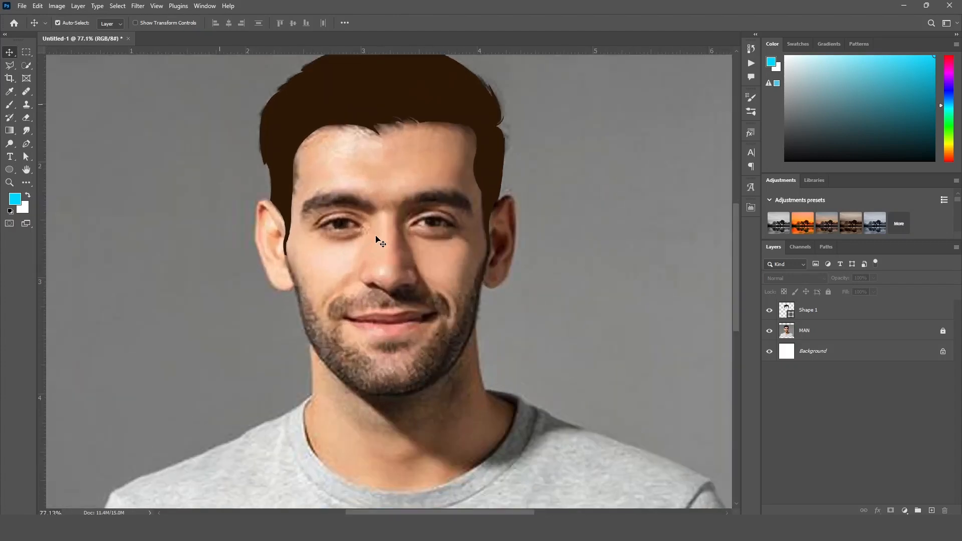
{"action": "left_click_drag", "start_coordinate": [384, 175], "coordinate": [376, 253]}
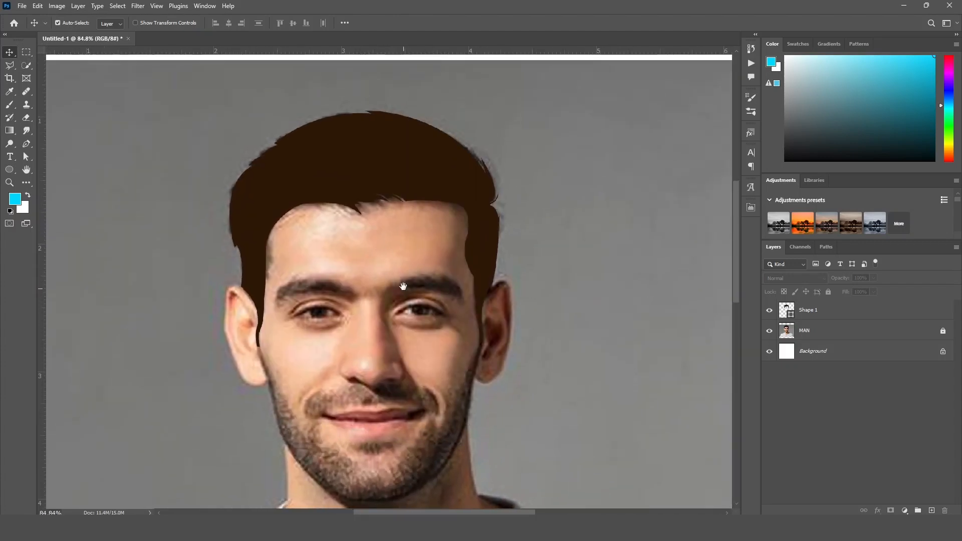
{"action": "left_click_drag", "start_coordinate": [406, 288], "coordinate": [401, 250]}
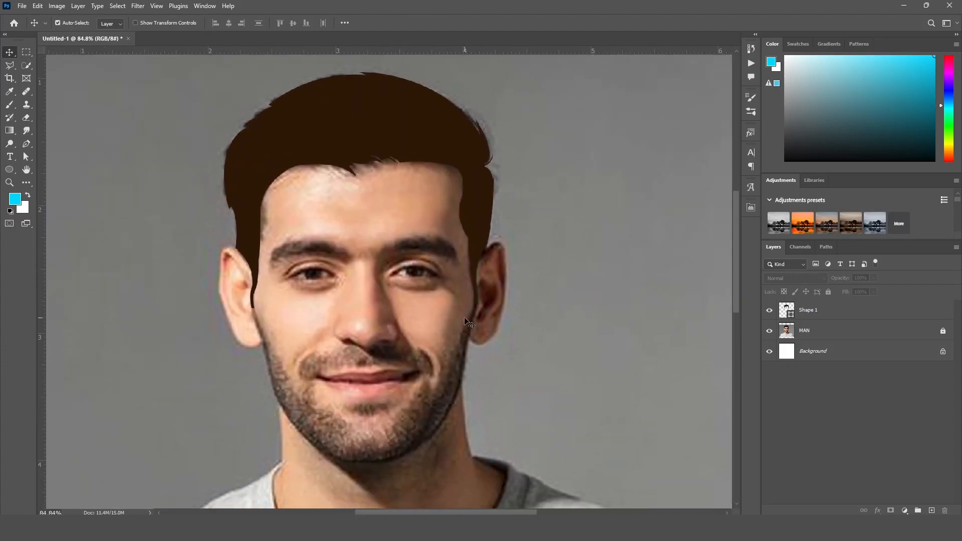
{"action": "left_click", "coordinate": [827, 333]}
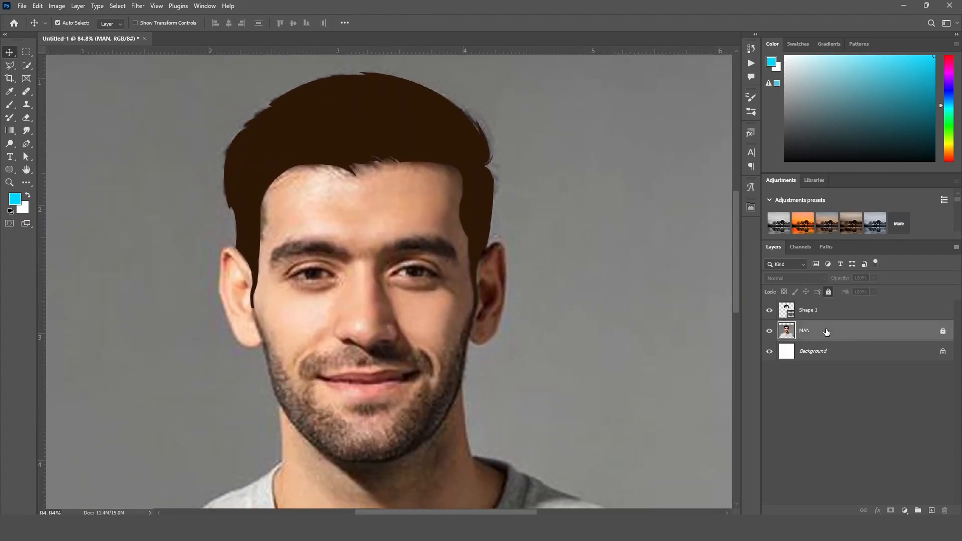
{"action": "left_click", "coordinate": [829, 291]}
{"action": "left_click", "coordinate": [874, 292]}
{"action": "left_click_drag", "start_coordinate": [858, 306], "coordinate": [854, 305]}
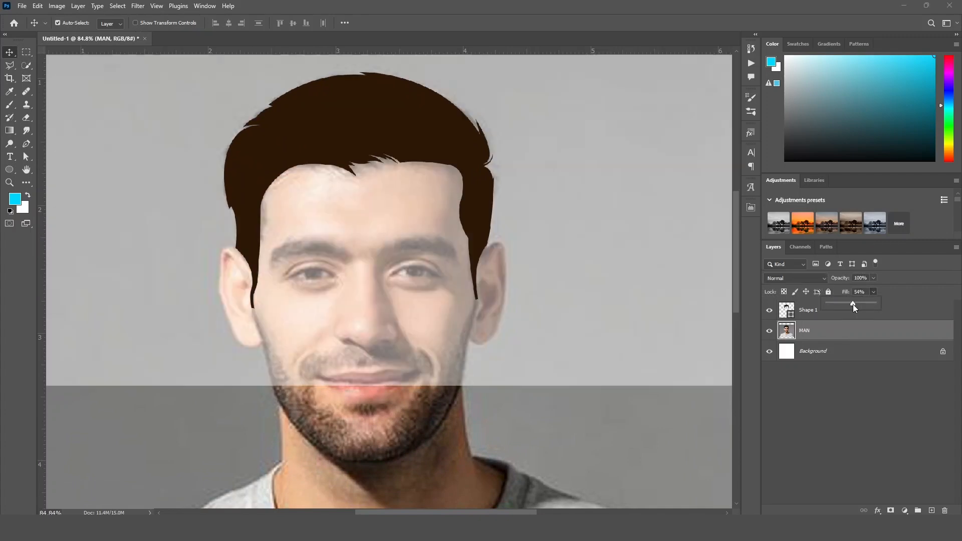
{"action": "left_click", "coordinate": [829, 292]}
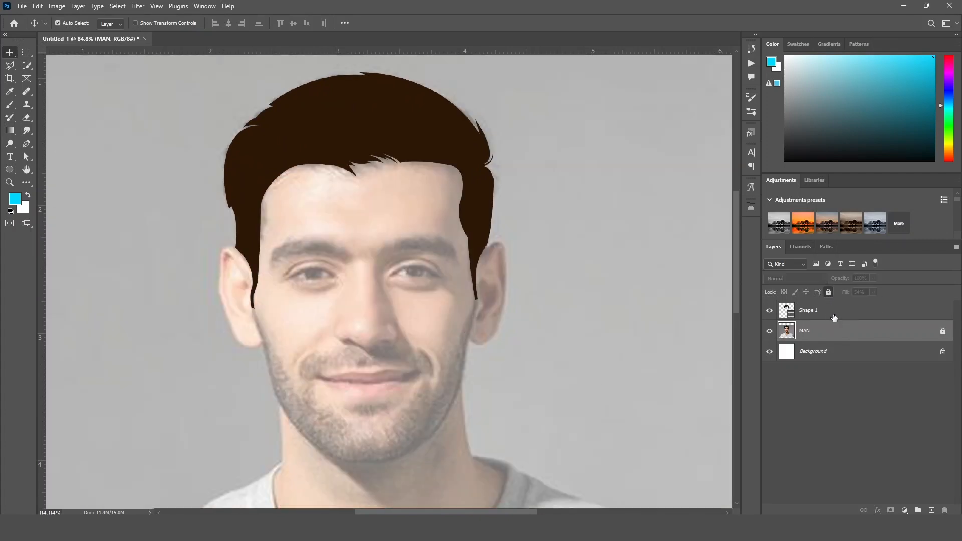
{"action": "left_click", "coordinate": [816, 401]}
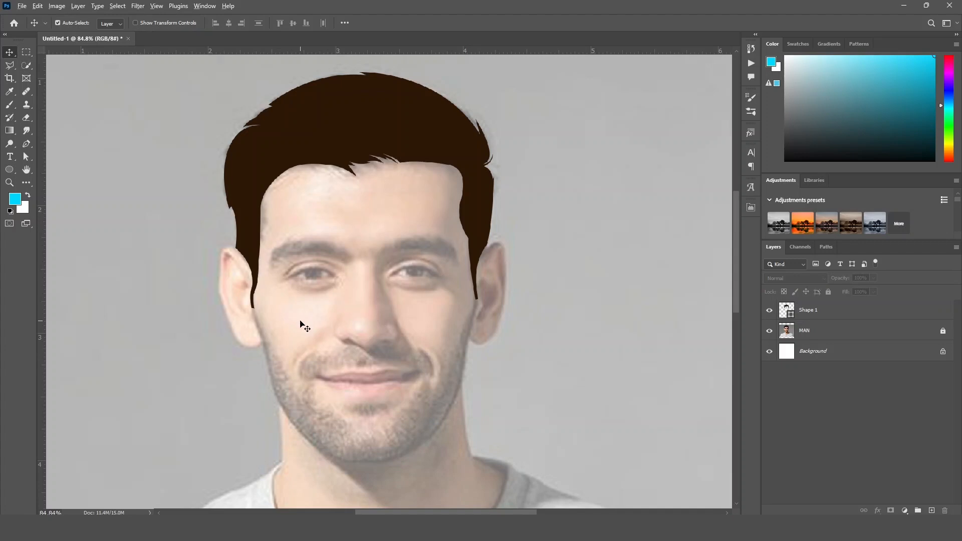
Start an unfilled, red-stroked Pen shape atop the left ear and curve it around the ear's outer edge to the jaw.
{"action": "scroll", "coordinate": [289, 327], "scroll_direction": "down", "scroll_amount": 1}
{"action": "scroll", "coordinate": [344, 369], "scroll_direction": "up", "scroll_amount": 2}
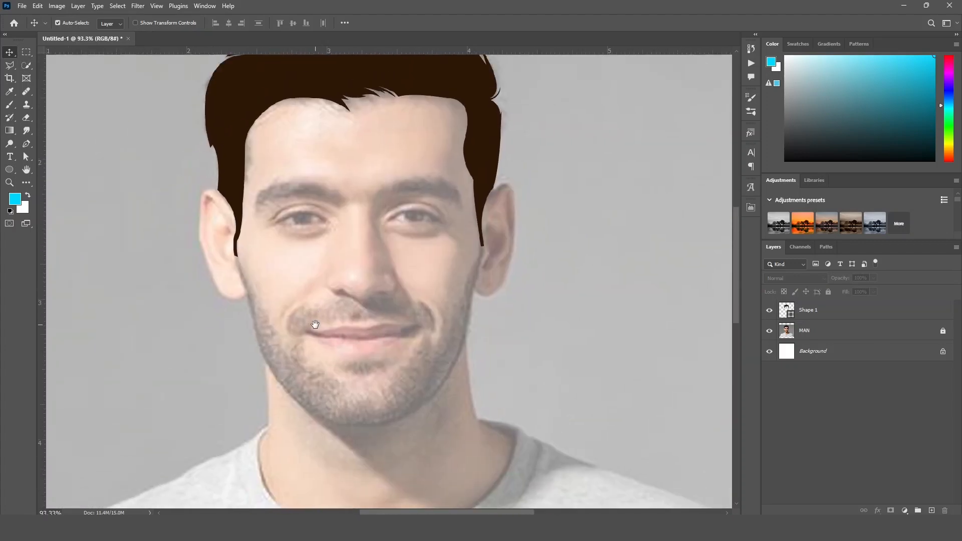
{"action": "left_click_drag", "start_coordinate": [276, 331], "coordinate": [341, 303]}
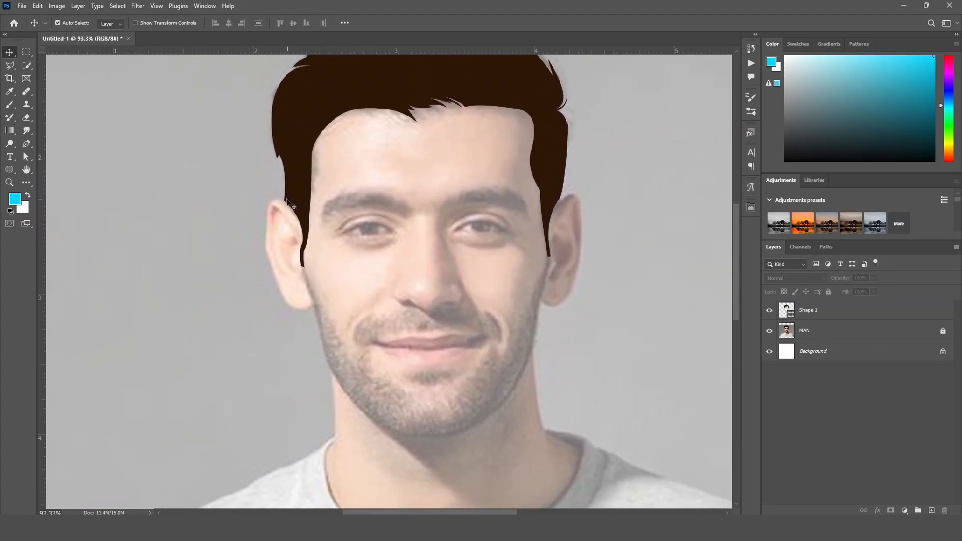
{"action": "left_click_drag", "start_coordinate": [357, 258], "coordinate": [348, 273]}
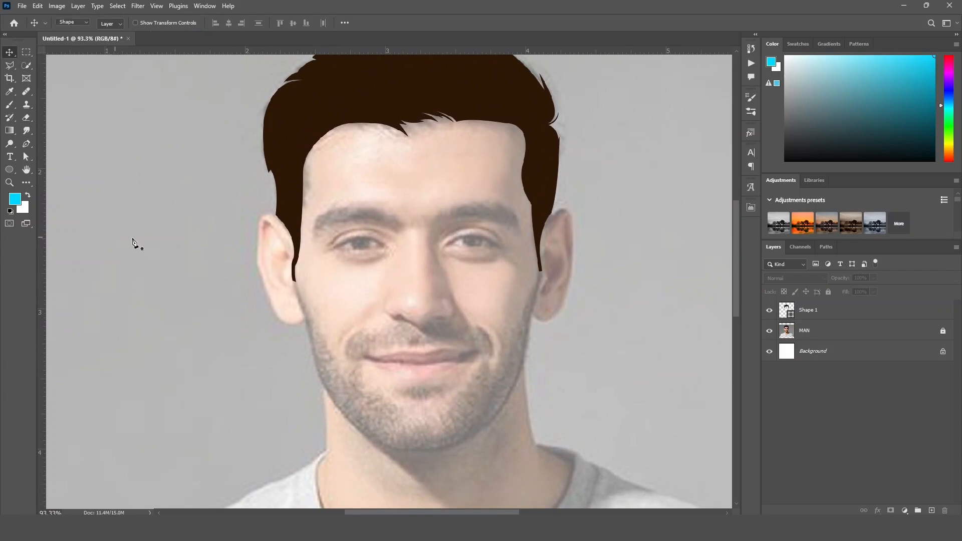
{"action": "key", "text": "p"}
{"action": "scroll", "coordinate": [296, 241], "scroll_direction": "up", "scroll_amount": 2}
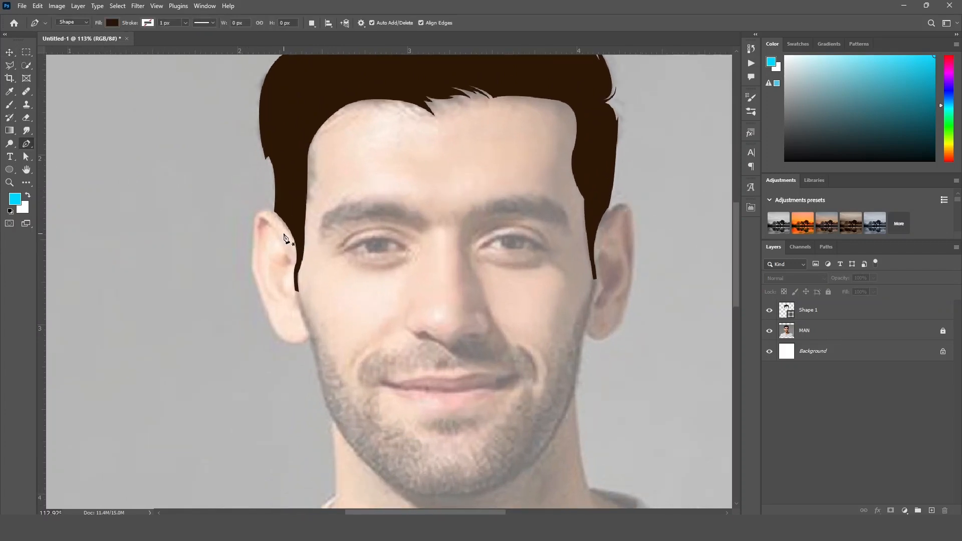
{"action": "left_click_drag", "start_coordinate": [284, 231], "coordinate": [311, 242]}
{"action": "left_click_drag", "start_coordinate": [432, 274], "coordinate": [373, 265]}
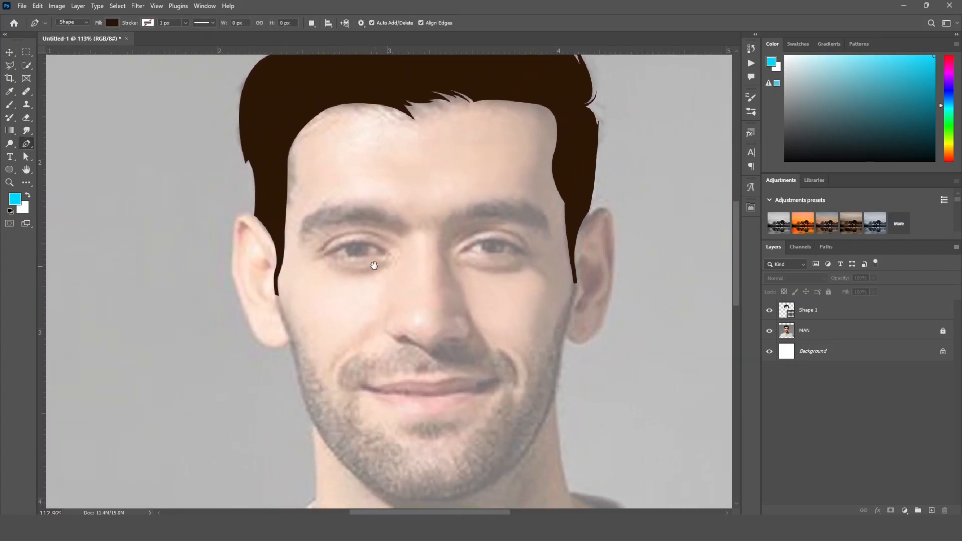
{"action": "left_click_drag", "start_coordinate": [249, 234], "coordinate": [260, 228]}
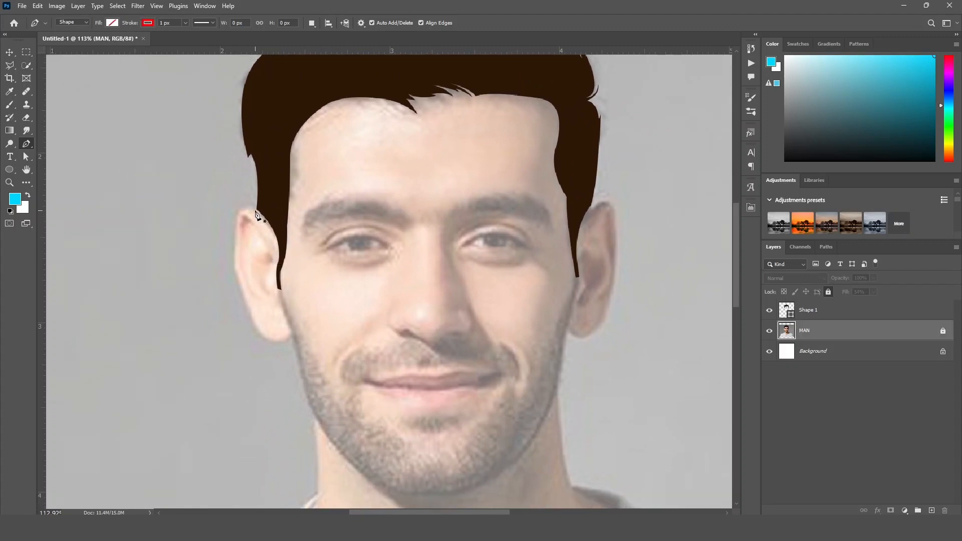
{"action": "left_click", "coordinate": [258, 210]}
{"action": "left_click_drag", "start_coordinate": [257, 256], "coordinate": [245, 345]}
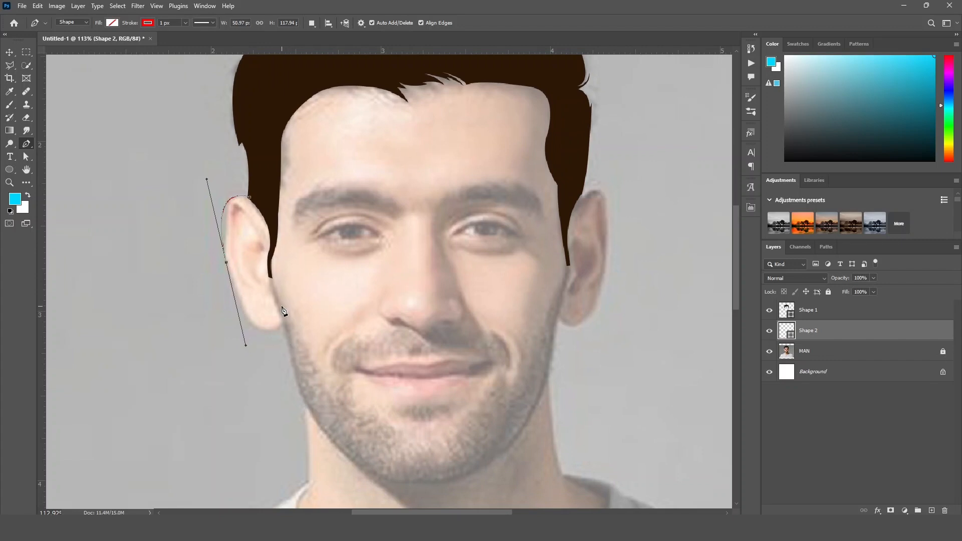
{"action": "left_click_drag", "start_coordinate": [284, 319], "coordinate": [294, 306]}
Curve the face outline down the left jaw, around the chin and up the right jaw towards the ear.
{"action": "left_click_drag", "start_coordinate": [348, 409], "coordinate": [212, 211]}
{"action": "left_click_drag", "start_coordinate": [273, 284], "coordinate": [384, 294]}
{"action": "left_click", "coordinate": [273, 285], "text": "alt"}
{"action": "left_click_drag", "start_coordinate": [417, 158], "coordinate": [421, 69]}
{"action": "left_click", "coordinate": [400, 202], "text": "alt"}
Trace the outline around the right ear from its lobe up to the top, undoing the misplaced anchors.
{"action": "left_click", "coordinate": [407, 163]}
{"action": "mouse_move", "coordinate": [448, 170]}
{"action": "left_mouse_down"}
{"action": "mouse_move", "coordinate": [422, 247]}
{"action": "mouse_move", "coordinate": [435, 67]}
{"action": "mouse_move", "coordinate": [443, 72]}
{"action": "left_mouse_up"}
{"action": "left_click", "coordinate": [400, 119]}
{"action": "key", "text": "ctrl+z"}
{"action": "key", "text": "ctrl+z"}
{"action": "left_click_drag", "start_coordinate": [420, 224], "coordinate": [436, 175]}
{"action": "left_click_drag", "start_coordinate": [399, 118], "coordinate": [356, 150]}
{"action": "key", "text": "v"}
{"action": "left_click_drag", "start_coordinate": [493, 221], "coordinate": [552, 195]}
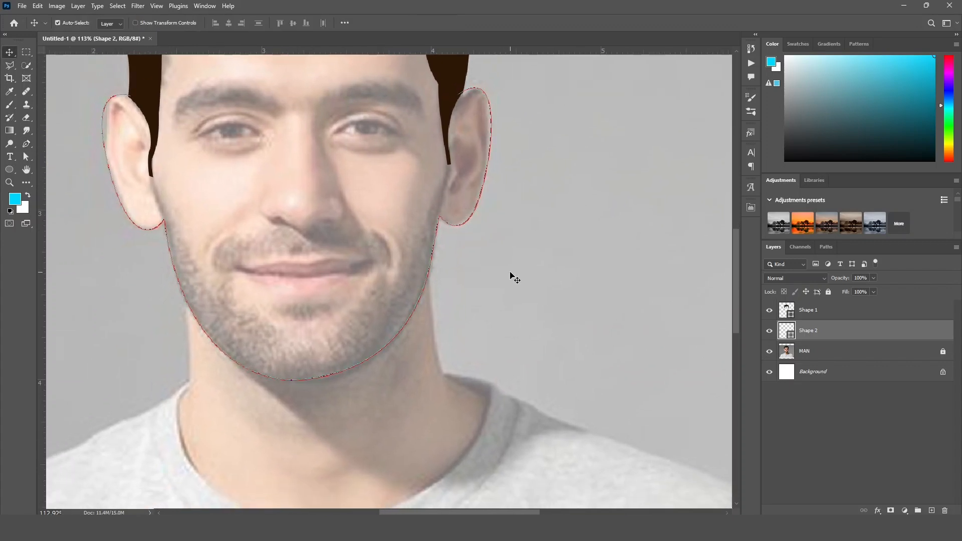
Close the face outline with straight segments passing through the hair from the right ear to the left ear.
{"action": "left_click_drag", "start_coordinate": [512, 276], "coordinate": [539, 370]}
{"action": "key", "text": "p"}
{"action": "left_click", "coordinate": [485, 190]}
{"action": "left_click", "coordinate": [485, 189], "text": "alt"}
{"action": "left_click", "coordinate": [480, 154]}
{"action": "left_click", "coordinate": [477, 80]}
{"action": "left_click_drag", "start_coordinate": [451, 80], "coordinate": [455, 122]}
{"action": "left_click", "coordinate": [407, 69]}
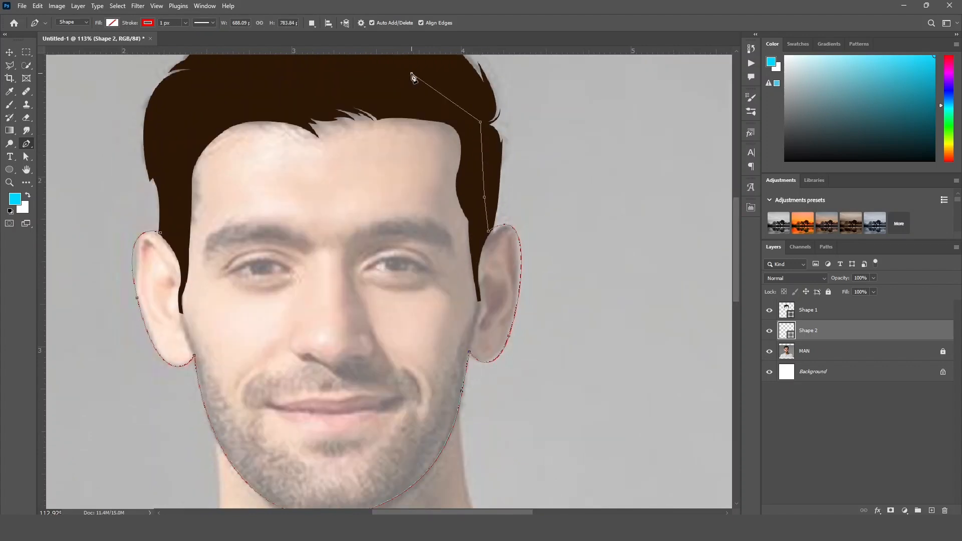
{"action": "left_click_drag", "start_coordinate": [408, 68], "coordinate": [448, 72]}
{"action": "left_click", "coordinate": [339, 86]}
{"action": "left_click", "coordinate": [9, 52]}
{"action": "left_click", "coordinate": [187, 344]}
{"action": "left_click_drag", "start_coordinate": [195, 331], "coordinate": [334, 375]}
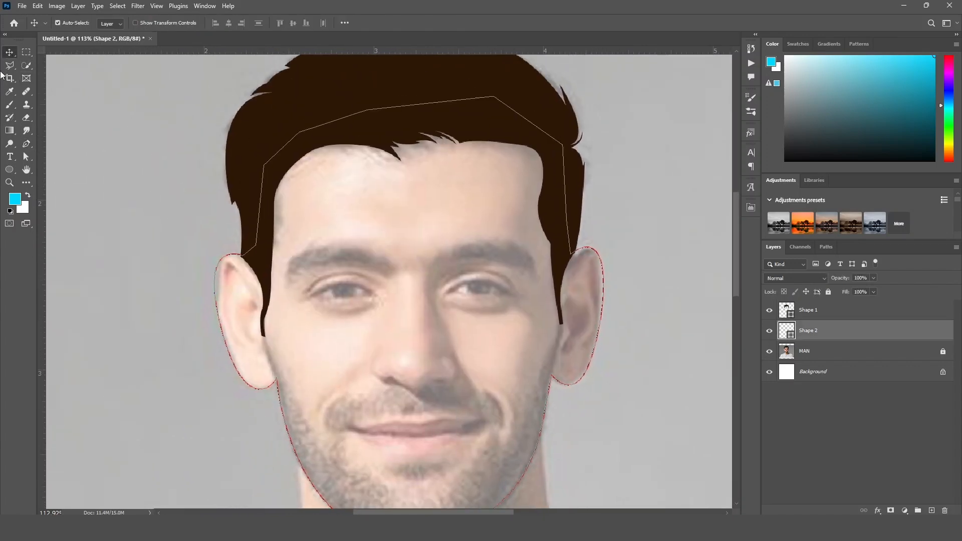
Give the face outline a dark brown stroke 5 px wide and deselect the shape.
{"action": "left_click", "coordinate": [9, 169]}
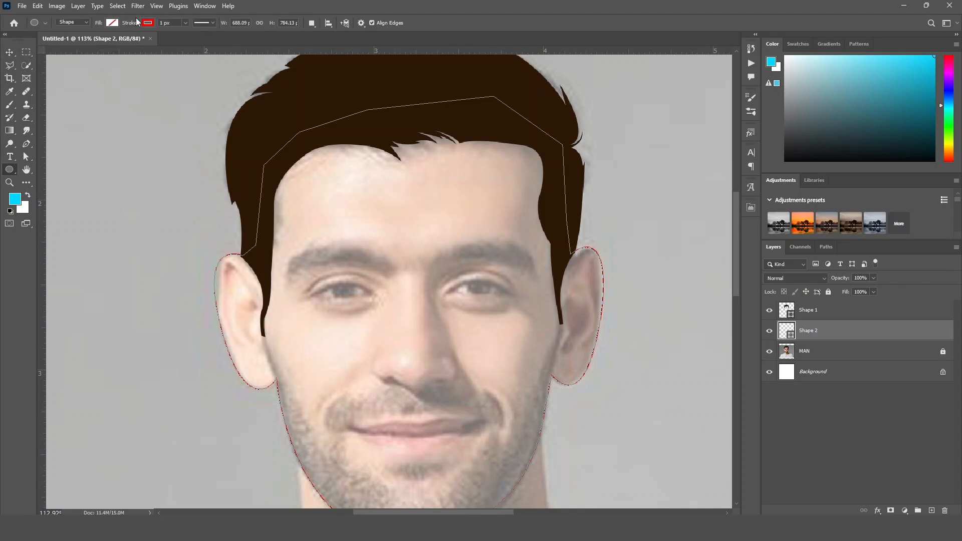
{"action": "left_click", "coordinate": [148, 23]}
{"action": "left_click", "coordinate": [94, 76]}
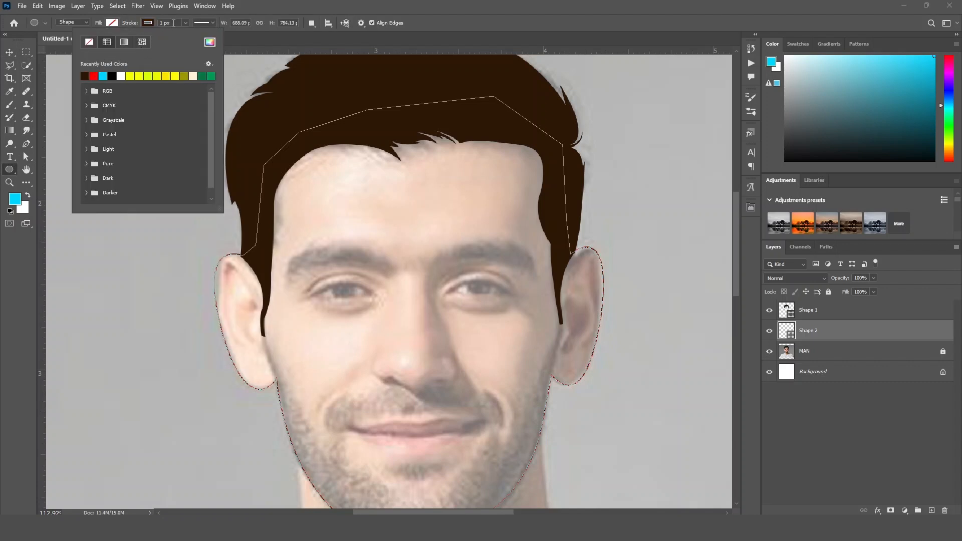
{"action": "left_click", "coordinate": [169, 23]}
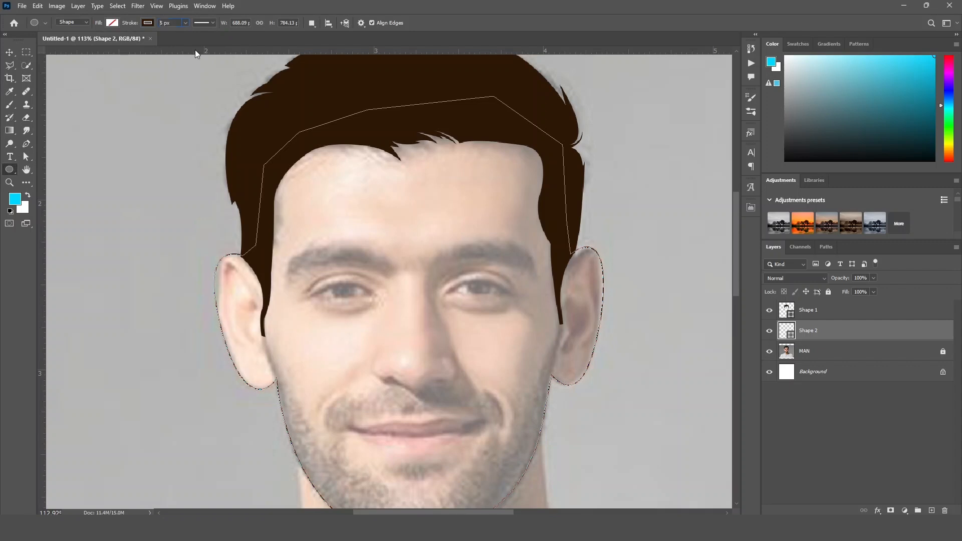
{"action": "type", "text": "5"}
{"action": "key", "text": "Return"}
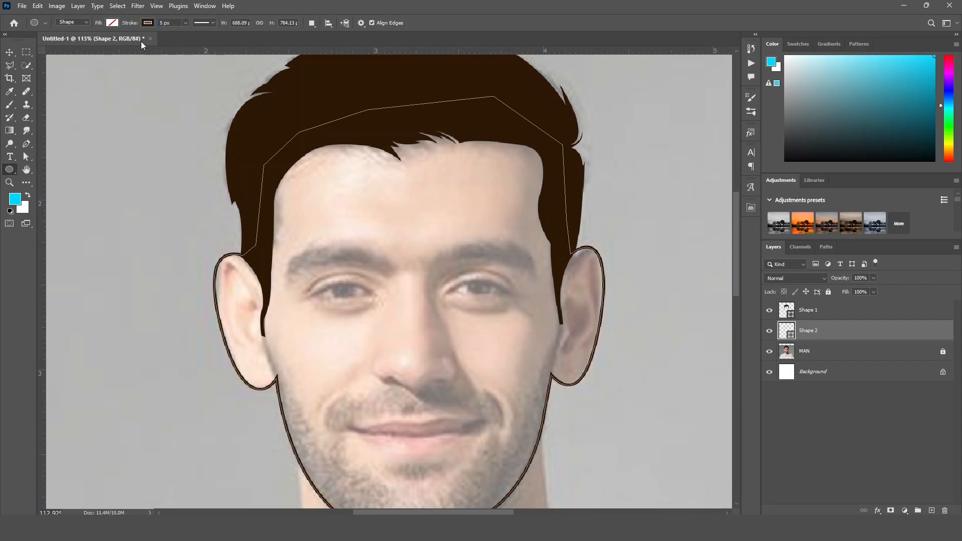
{"action": "left_click", "coordinate": [9, 52]}
{"action": "left_click", "coordinate": [94, 145]}
Hide the MAN photo layer to check the traced hair and face outline, and show it again.
{"action": "scroll", "coordinate": [194, 217], "scroll_direction": "down", "scroll_amount": 4}
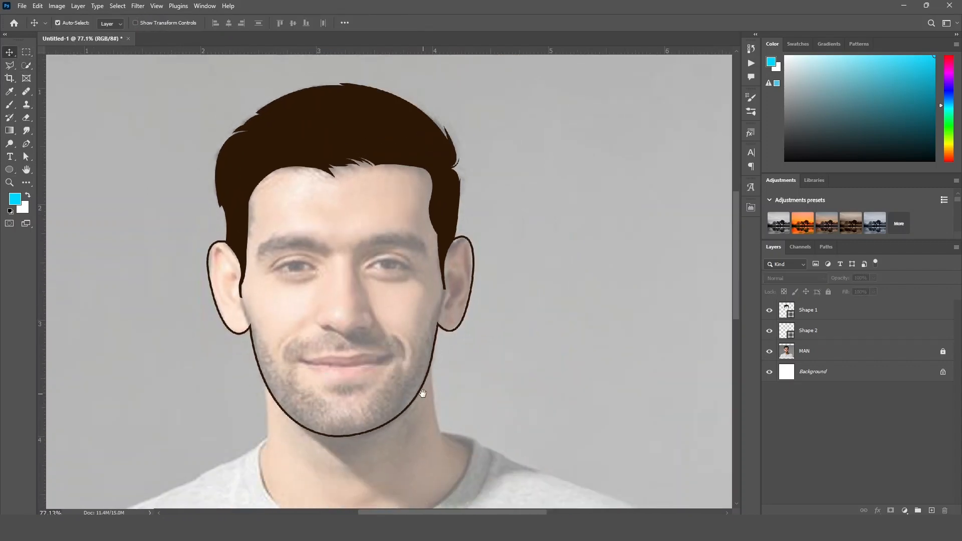
{"action": "left_click_drag", "start_coordinate": [423, 393], "coordinate": [458, 365]}
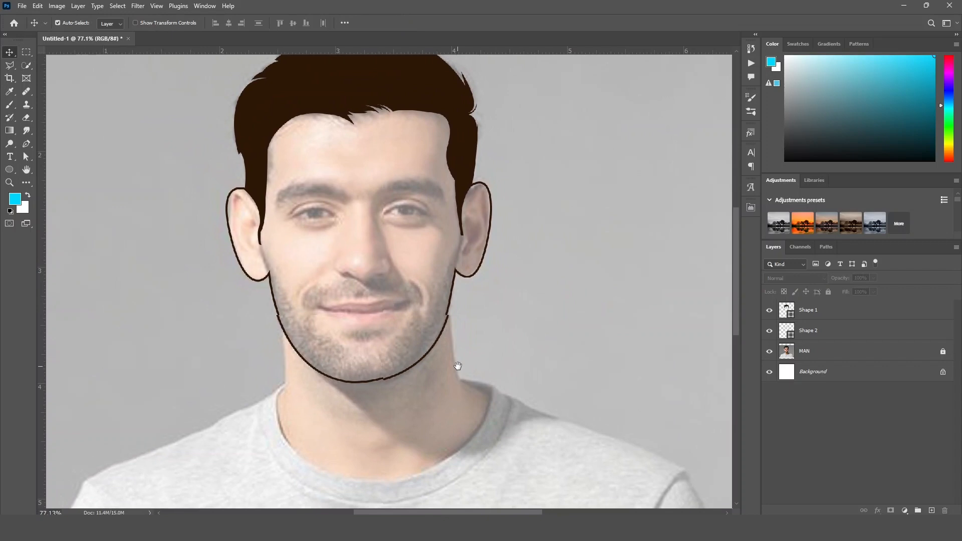
{"action": "left_click", "coordinate": [770, 352]}
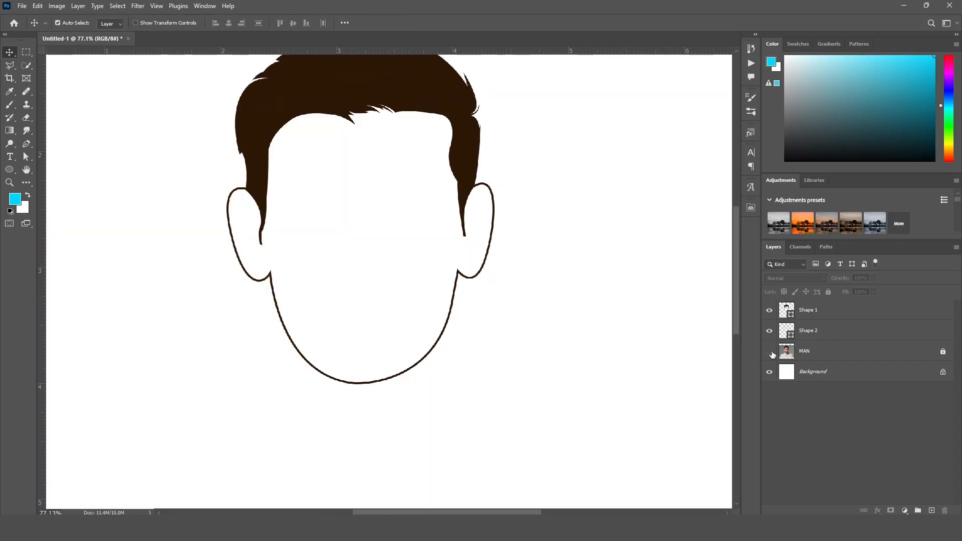
{"action": "left_click", "coordinate": [770, 352]}
{"action": "scroll", "coordinate": [518, 364], "scroll_direction": "down", "scroll_amount": 3}
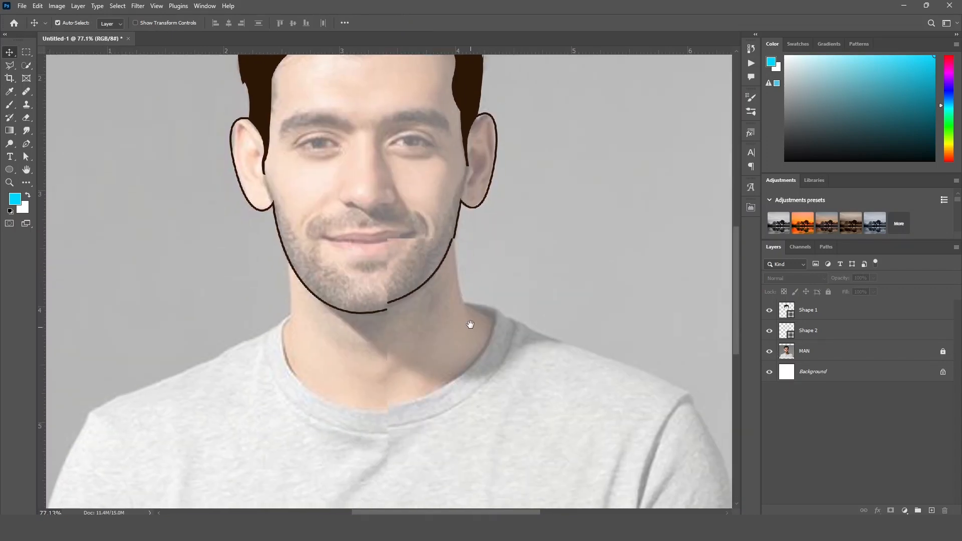
Draw a straight line about 185 px tall for the neck's left edge, from the jaw down to the shirt, and deselect it.
{"action": "scroll", "coordinate": [320, 362], "scroll_direction": "up", "scroll_amount": 3}
{"action": "scroll", "coordinate": [320, 303], "scroll_direction": "up", "scroll_amount": 2}
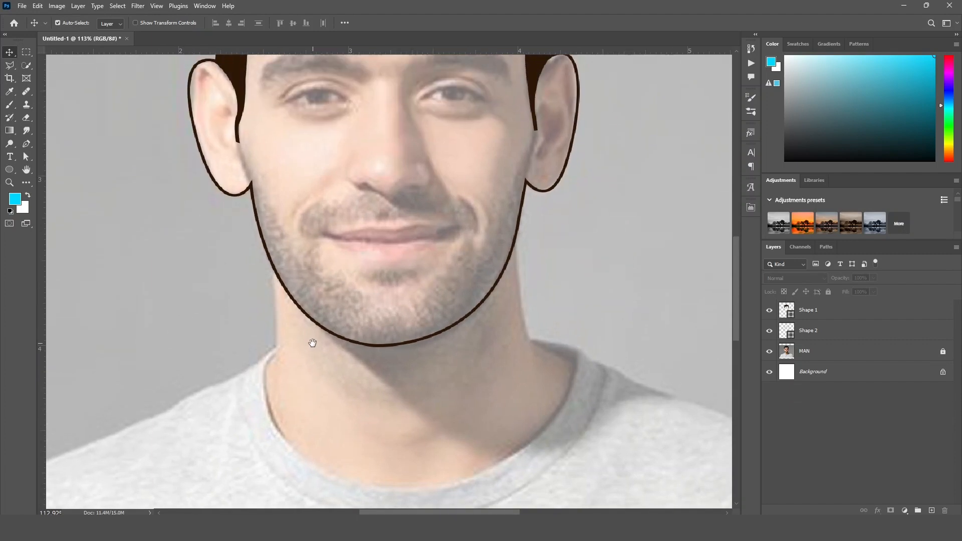
{"action": "key", "text": "p"}
{"action": "left_click", "coordinate": [275, 271]}
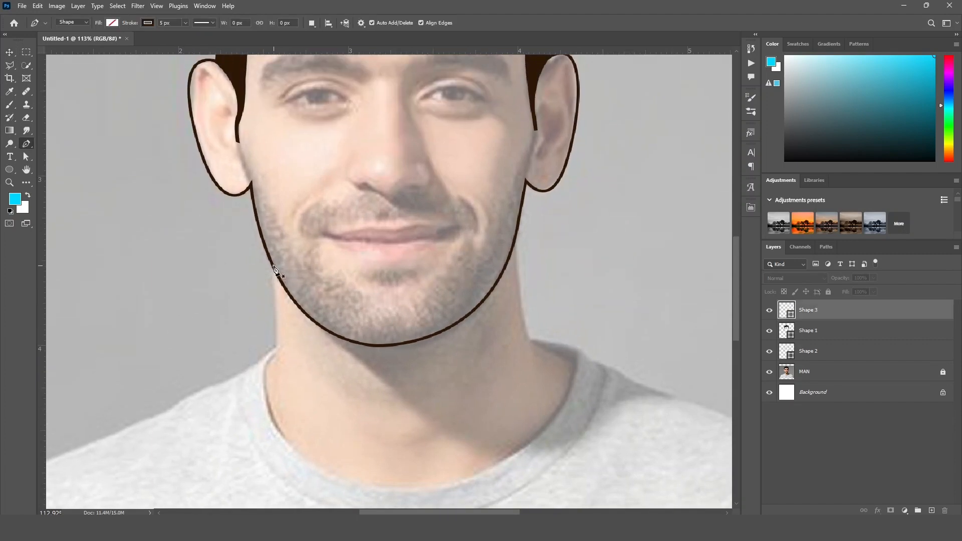
{"action": "scroll", "coordinate": [280, 296], "scroll_direction": "down", "scroll_amount": 2}
{"action": "left_click", "coordinate": [288, 307]}
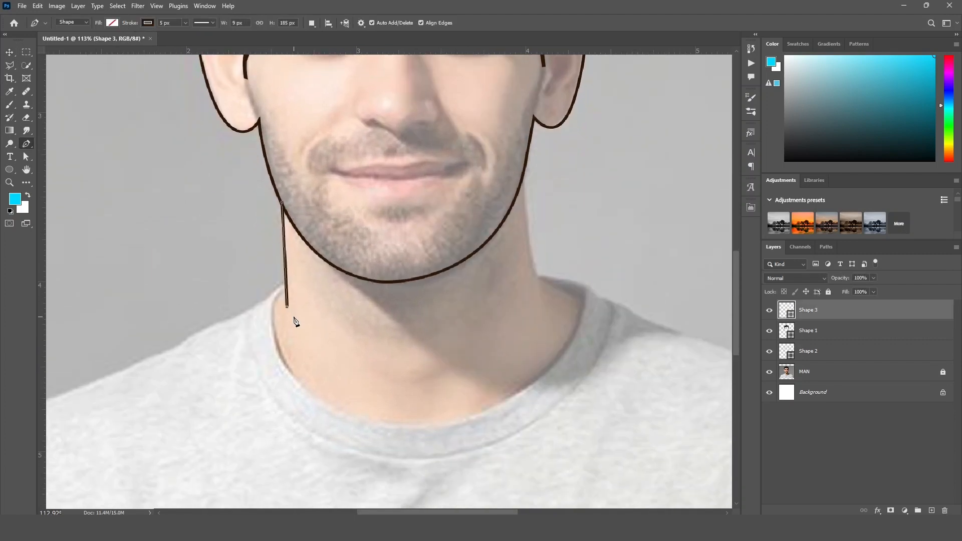
{"action": "left_click", "coordinate": [9, 52]}
{"action": "left_click_drag", "start_coordinate": [195, 276], "coordinate": [159, 273]}
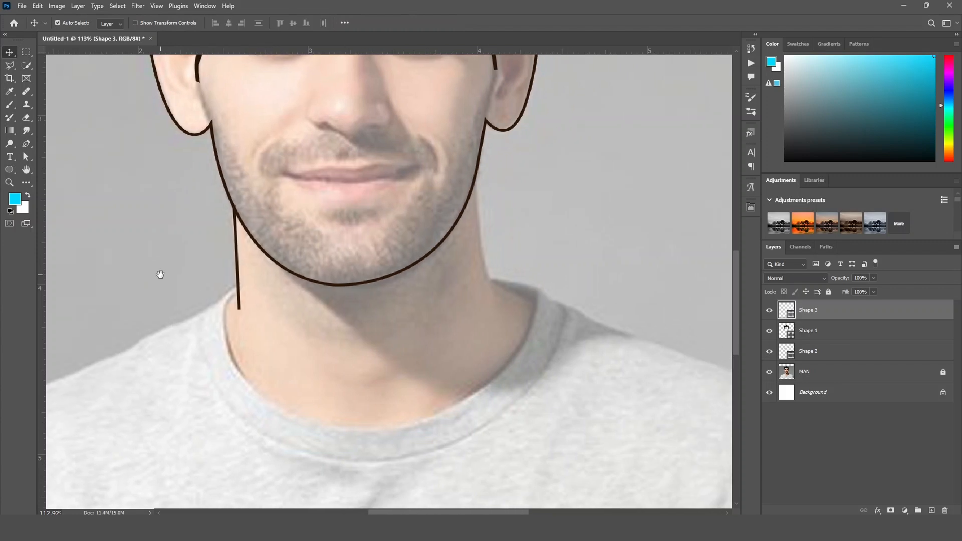
{"action": "left_click", "coordinate": [570, 238]}
Draw the neck's right edge as a slightly curved line about 215 px tall, from the jaw down to the shirt, and deselect it.
{"action": "key", "text": "p"}
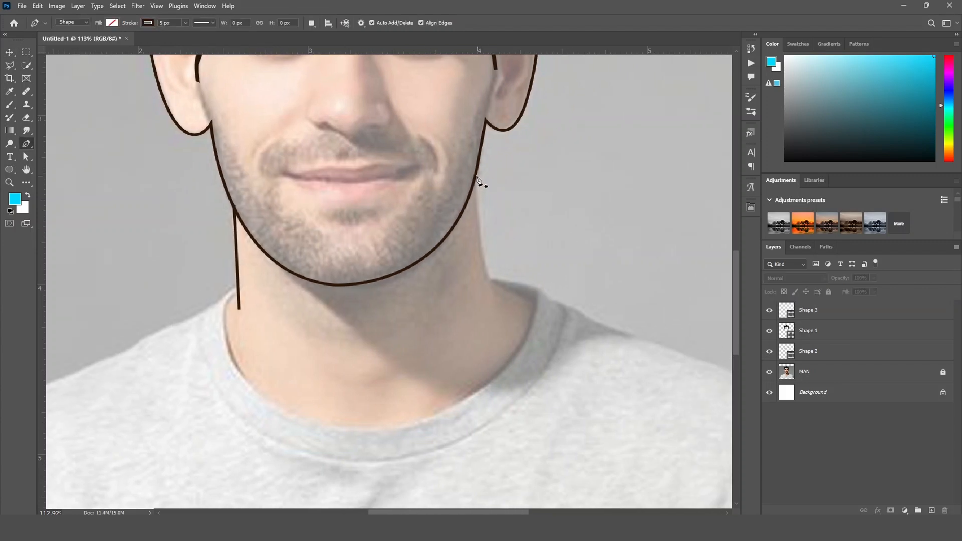
{"action": "left_click", "coordinate": [475, 177]}
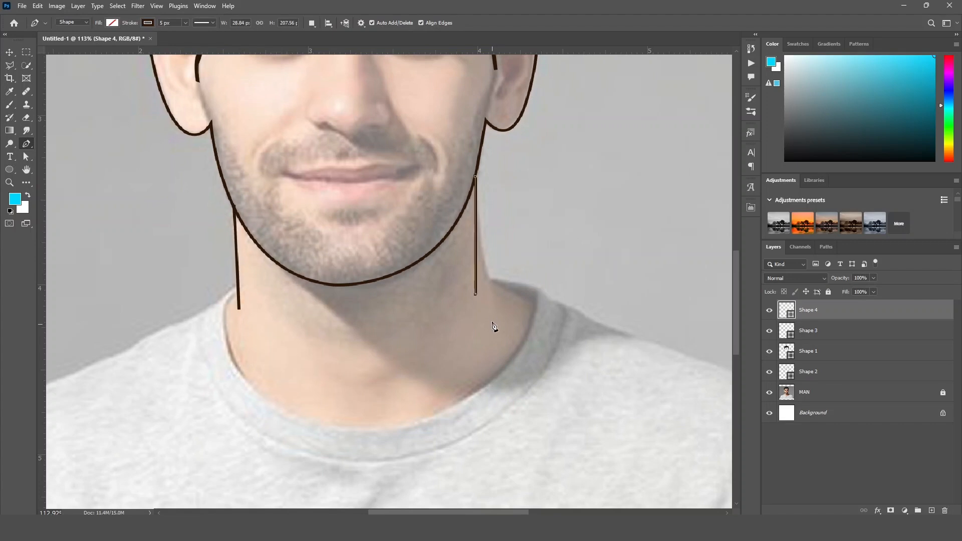
{"action": "left_click_drag", "start_coordinate": [495, 299], "coordinate": [507, 321]}
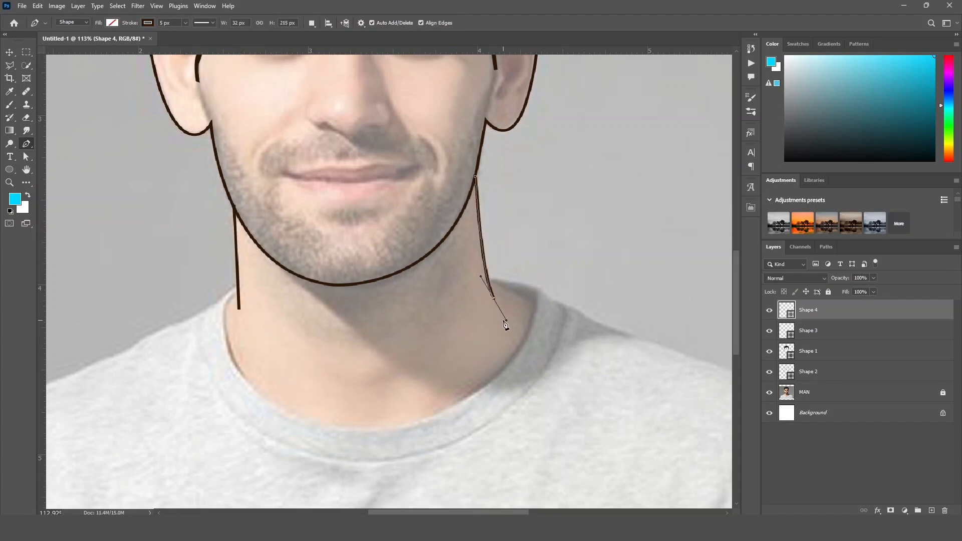
{"action": "left_click", "coordinate": [10, 53]}
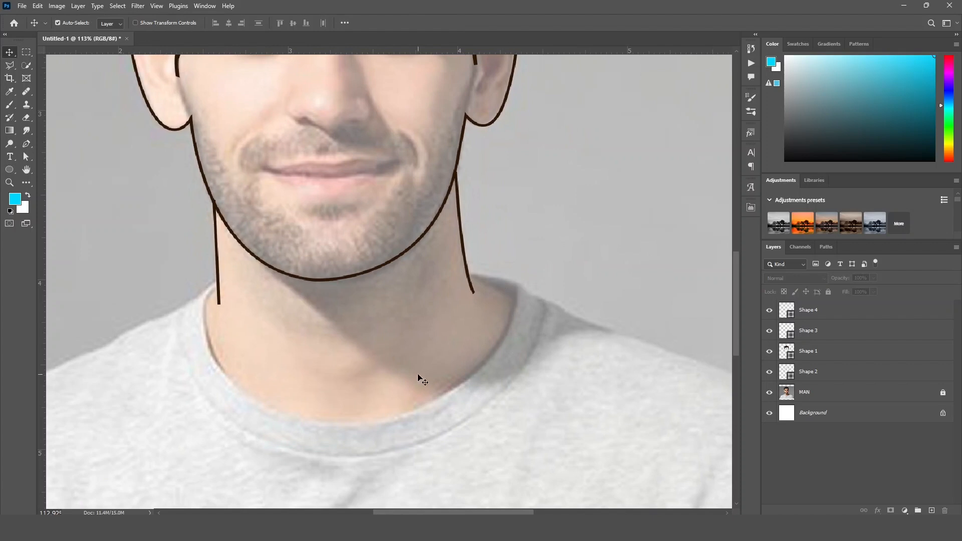
{"action": "key", "text": "p"}
{"action": "left_click_drag", "start_coordinate": [473, 283], "coordinate": [457, 238]}
{"action": "left_click", "coordinate": [457, 246]}
{"action": "left_click_drag", "start_coordinate": [492, 271], "coordinate": [477, 299]}
{"action": "key", "text": "ctrl+z"}
{"action": "left_click_drag", "start_coordinate": [342, 375], "coordinate": [252, 387]}
{"action": "key", "text": "ctrl+z"}
{"action": "key", "text": "ctrl+z"}
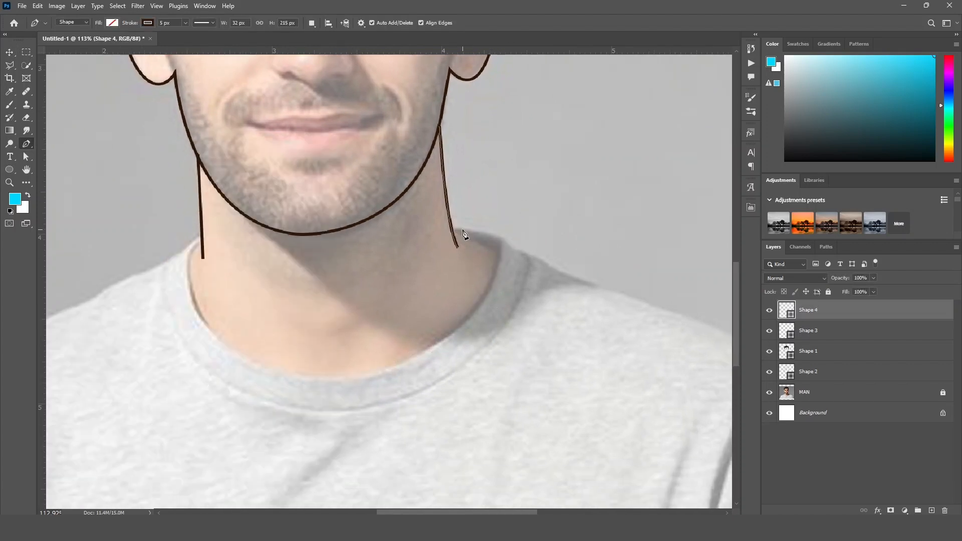
{"action": "key", "text": "v"}
{"action": "left_click", "coordinate": [537, 241]}
{"action": "key", "text": "p"}
{"action": "left_click", "coordinate": [502, 270]}
{"action": "key", "text": "ctrl+z"}
{"action": "key", "text": "v"}
{"action": "left_click", "coordinate": [511, 165]}
Trace the collar's inner edge as a curved line from the right neck line around to the left neck line and deselect it.
{"action": "key", "text": "p"}
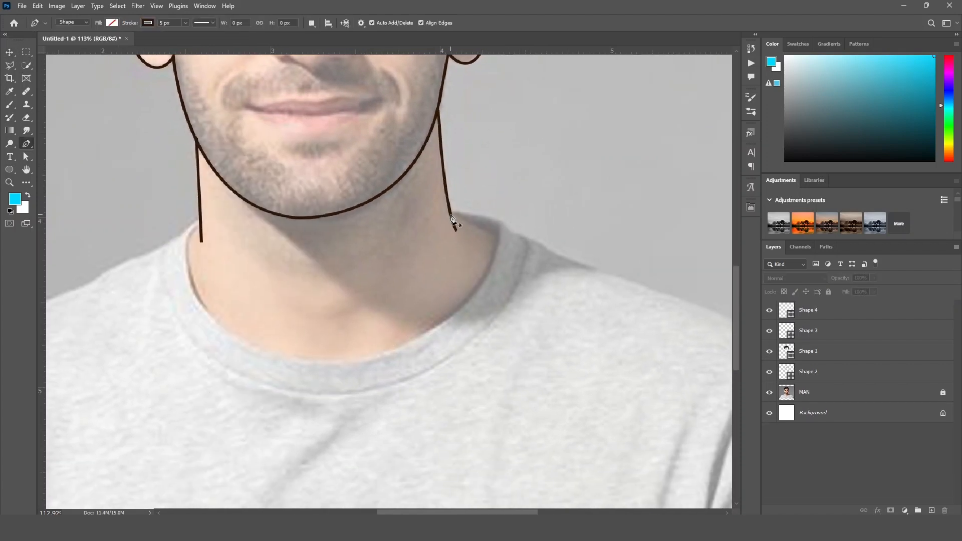
{"action": "left_click", "coordinate": [451, 216]}
{"action": "left_click_drag", "start_coordinate": [495, 247], "coordinate": [576, 195]}
{"action": "left_click_drag", "start_coordinate": [426, 283], "coordinate": [308, 299]}
{"action": "left_click_drag", "start_coordinate": [287, 146], "coordinate": [325, 105]}
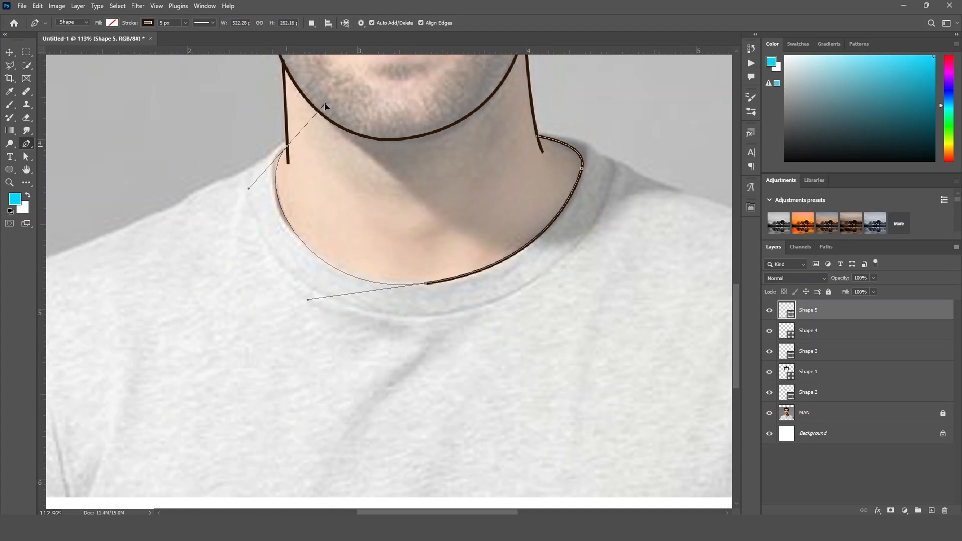
{"action": "key", "text": "v"}
{"action": "left_click", "coordinate": [310, 184]}
Trace the shirt's left shoulder and sleeve from the collar down to the photo's bottom edge, undoing the misplaced anchor.
{"action": "key", "text": "p"}
{"action": "left_click", "coordinate": [330, 173]}
{"action": "scroll", "coordinate": [305, 219], "scroll_direction": "down", "scroll_amount": 2}
{"action": "left_click_drag", "start_coordinate": [205, 253], "coordinate": [339, 175]}
{"action": "key", "text": "ctrl+z"}
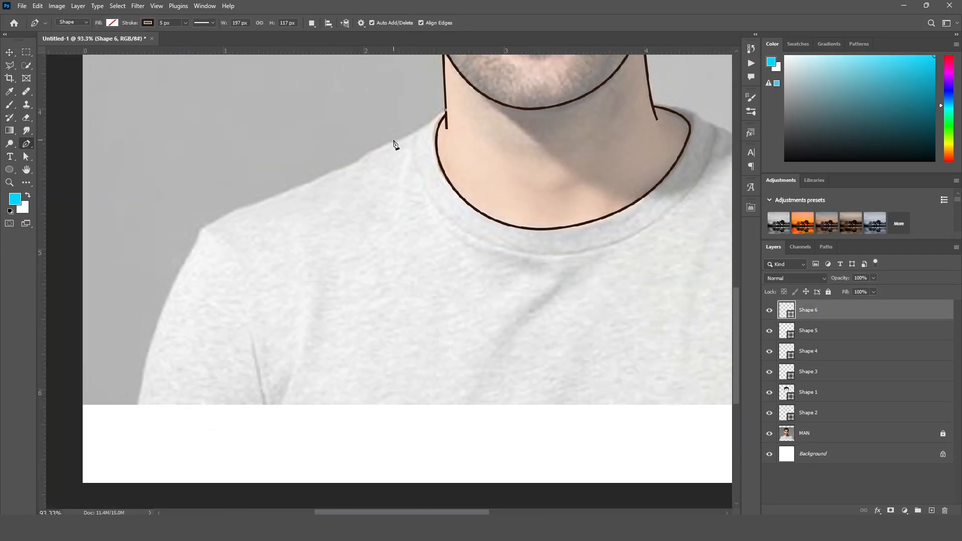
{"action": "left_click_drag", "start_coordinate": [394, 140], "coordinate": [372, 153]}
{"action": "left_click_drag", "start_coordinate": [255, 205], "coordinate": [233, 213]}
{"action": "left_click_drag", "start_coordinate": [193, 246], "coordinate": [240, 214]}
{"action": "left_click_drag", "start_coordinate": [199, 331], "coordinate": [305, 173]}
{"action": "left_click_drag", "start_coordinate": [305, 172], "coordinate": [298, 256]}
{"action": "left_click", "coordinate": [305, 173], "text": "alt"}
Continue the shirt outline along the photo's bottom edge and up the right sleeve to the shoulder point.
{"action": "left_click_drag", "start_coordinate": [543, 181], "coordinate": [114, 280]}
{"action": "scroll", "coordinate": [115, 280], "scroll_direction": "down", "scroll_amount": 2}
{"action": "left_click", "coordinate": [623, 277]}
{"action": "left_click_drag", "start_coordinate": [593, 202], "coordinate": [593, 244]}
{"action": "left_click_drag", "start_coordinate": [577, 171], "coordinate": [551, 153]}
{"action": "left_click", "coordinate": [577, 171], "text": "alt"}
Finish the shirt outline along the right shoulder up to the collar beside the neck and deselect it.
{"action": "left_click_drag", "start_coordinate": [432, 125], "coordinate": [517, 214]}
{"action": "left_click_drag", "start_coordinate": [480, 177], "coordinate": [418, 163]}
{"action": "left_click", "coordinate": [480, 177], "text": "alt"}
{"action": "left_click", "coordinate": [464, 167], "text": "alt"}
{"action": "scroll", "coordinate": [435, 172], "scroll_direction": "up", "scroll_amount": 3}
{"action": "scroll", "coordinate": [381, 166], "scroll_direction": "down", "scroll_amount": 4}
{"action": "key", "text": "v"}
{"action": "left_click", "coordinate": [141, 146]}
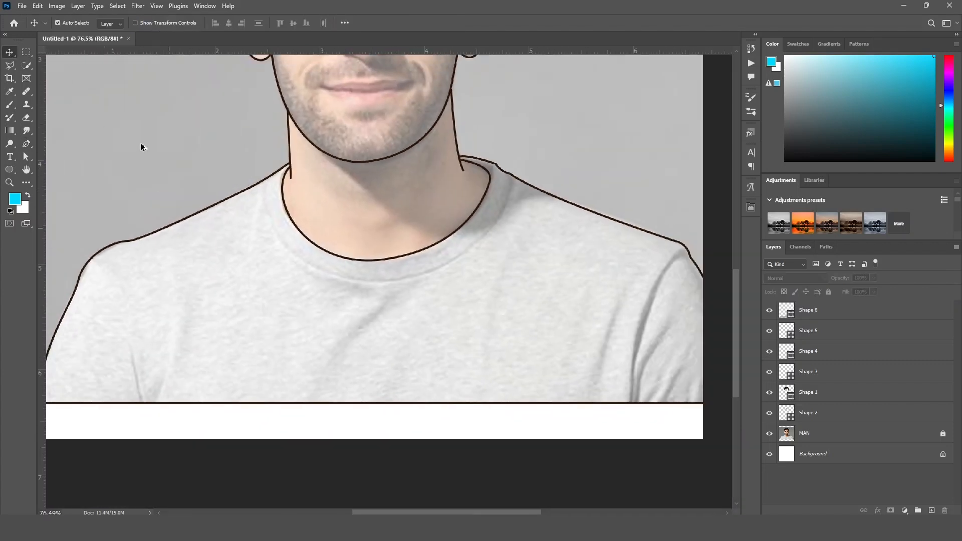
Trace the collar's outer edge as a curve about 635 px wide between the two shoulders and deselect it.
{"action": "scroll", "coordinate": [140, 146], "scroll_direction": "down", "scroll_amount": 2}
{"action": "key", "text": "p"}
{"action": "left_click", "coordinate": [238, 195]}
{"action": "left_click_drag", "start_coordinate": [321, 278], "coordinate": [408, 281]}
{"action": "left_click_drag", "start_coordinate": [438, 189], "coordinate": [437, 158]}
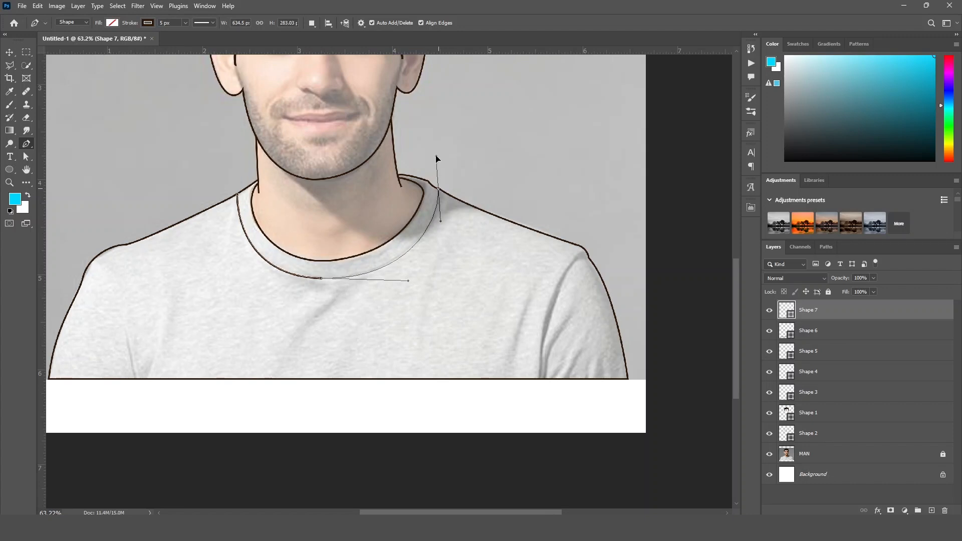
{"action": "key", "text": "v"}
{"action": "left_click", "coordinate": [175, 394]}
Trace the long narrow fold of the right armhole, about 160 by 406 px, from the shirt's bottom edge up to the shoulder.
{"action": "left_click_drag", "start_coordinate": [174, 392], "coordinate": [232, 292]}
{"action": "left_click_drag", "start_coordinate": [652, 239], "coordinate": [513, 262]}
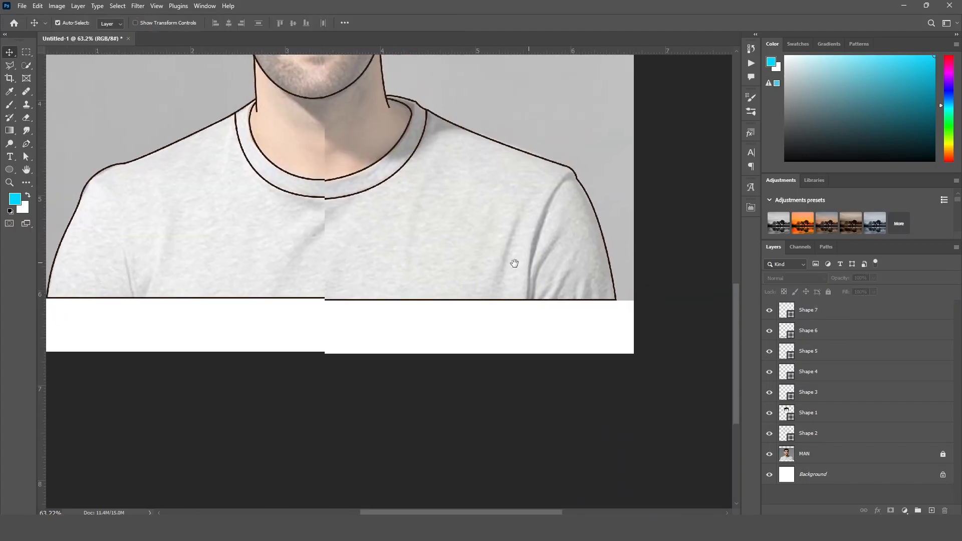
{"action": "key", "text": "p"}
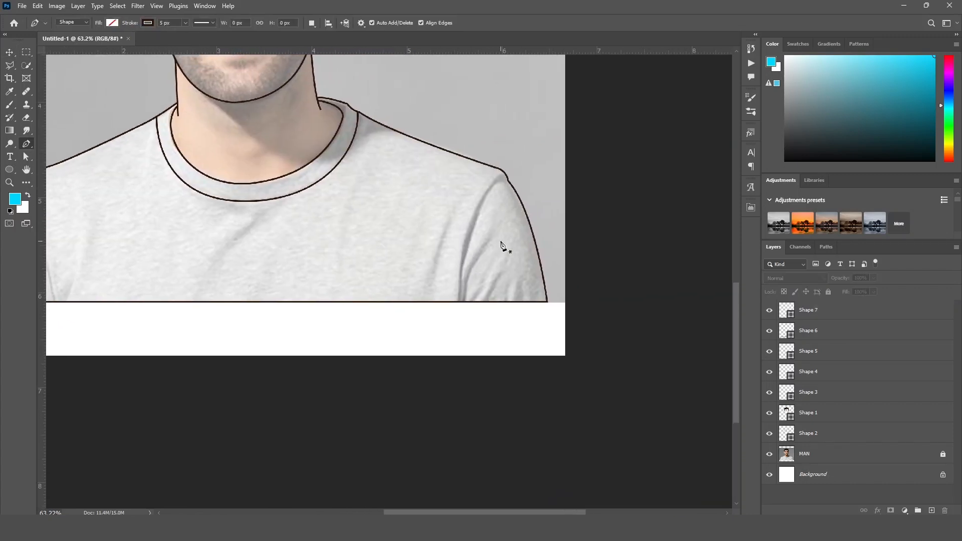
{"action": "left_click", "coordinate": [457, 303]}
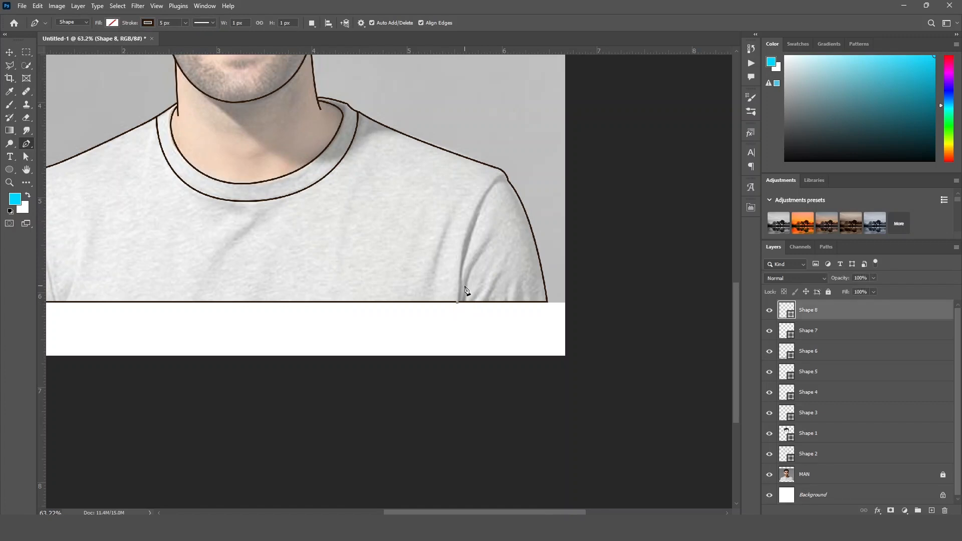
{"action": "left_click_drag", "start_coordinate": [507, 175], "coordinate": [446, 341]}
{"action": "left_click", "coordinate": [461, 299]}
{"action": "scroll", "coordinate": [479, 285], "scroll_direction": "up", "scroll_amount": 7}
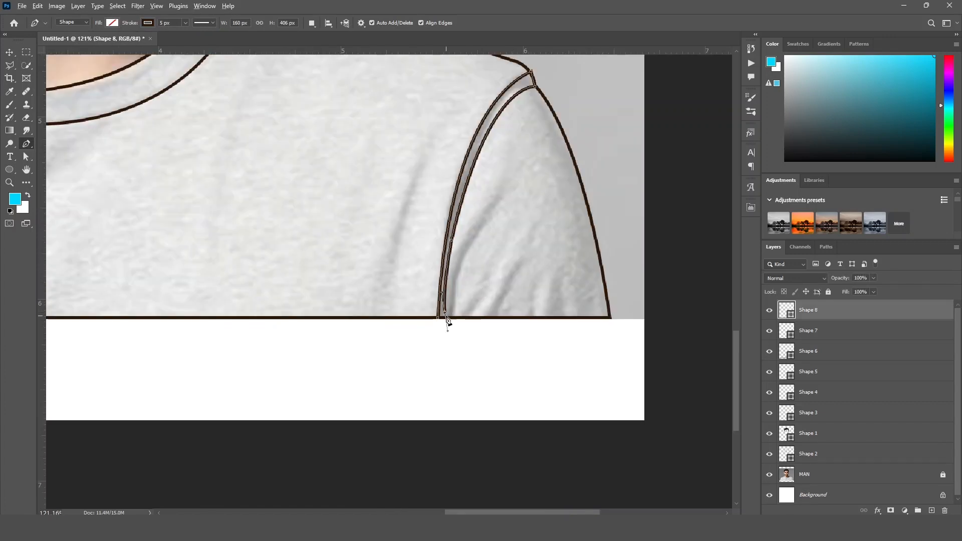
Add the tall pointed wrinkle beside the right armhole fold, bringing the path back down to the shirt's bottom edge.
{"action": "left_click_drag", "start_coordinate": [496, 196], "coordinate": [540, 169]}
{"action": "left_click", "coordinate": [497, 196], "text": "alt"}
{"action": "left_click_drag", "start_coordinate": [453, 317], "coordinate": [452, 350]}
{"action": "left_click", "coordinate": [452, 318], "text": "alt"}
Add the smaller pointed wrinkles along the right sleeve's bottom edge and close the fold shape.
{"action": "left_click_drag", "start_coordinate": [495, 272], "coordinate": [543, 250]}
{"action": "left_click", "coordinate": [495, 271], "text": "alt"}
{"action": "left_click", "coordinate": [471, 317]}
{"action": "left_click", "coordinate": [484, 316]}
{"action": "left_click", "coordinate": [522, 264], "text": "alt"}
{"action": "left_click_drag", "start_coordinate": [497, 316], "coordinate": [503, 323]}
{"action": "left_click", "coordinate": [497, 316], "text": "alt"}
{"action": "left_click_drag", "start_coordinate": [565, 290], "coordinate": [574, 262]}
{"action": "left_click", "coordinate": [447, 289]}
Fill the right sleeve fold shape with dark brown and remove its stroke.
{"action": "scroll", "coordinate": [478, 280], "scroll_direction": "down", "scroll_amount": 6}
{"action": "left_click_drag", "start_coordinate": [477, 280], "coordinate": [531, 372]}
{"action": "left_click", "coordinate": [112, 22]}
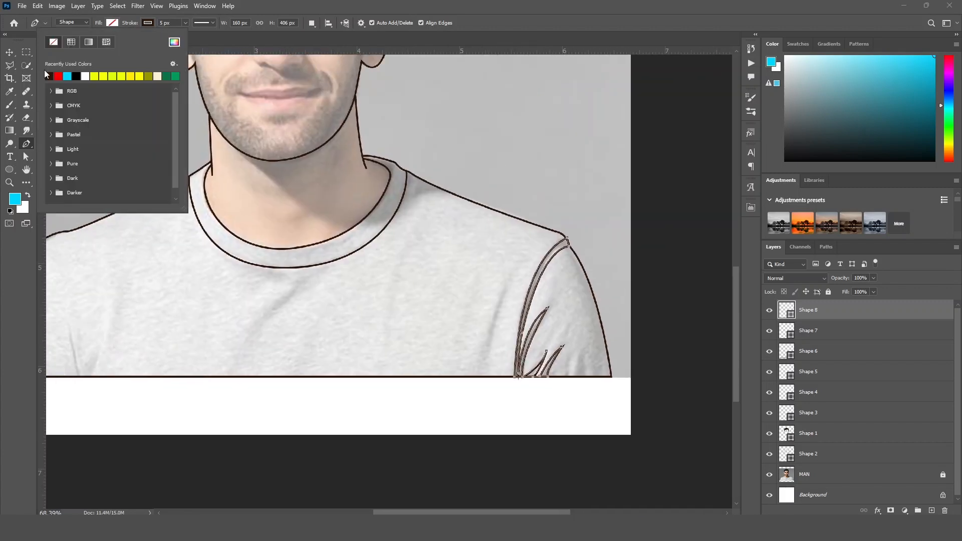
{"action": "left_click", "coordinate": [46, 75]}
{"action": "left_click", "coordinate": [148, 23]}
{"action": "left_click", "coordinate": [85, 41]}
{"action": "key", "text": "v"}
Draw the spiky wrinkle shape at the left sleeve's bottom edge, about 108 by 178 px, with dark brown fill, and deselect it.
{"action": "scroll", "coordinate": [241, 297], "scroll_direction": "up", "scroll_amount": 5}
{"action": "left_click", "coordinate": [272, 311]}
{"action": "left_click", "coordinate": [251, 215]}
{"action": "left_click", "coordinate": [278, 303]}
{"action": "left_click", "coordinate": [280, 289]}
{"action": "left_click", "coordinate": [283, 301]}
{"action": "left_click", "coordinate": [311, 265]}
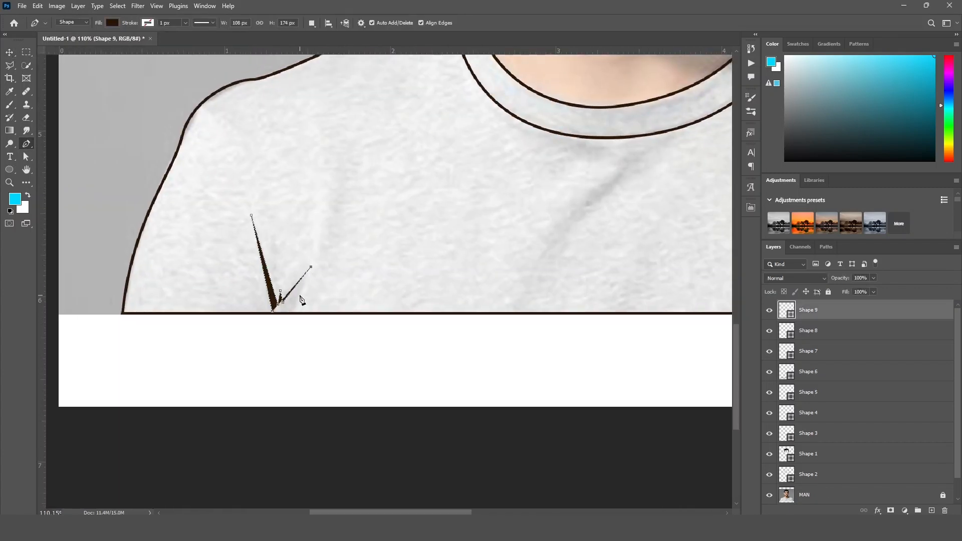
{"action": "left_click", "coordinate": [300, 294]}
{"action": "left_click_drag", "start_coordinate": [453, 219], "coordinate": [311, 291]}
{"action": "left_click", "coordinate": [9, 52]}
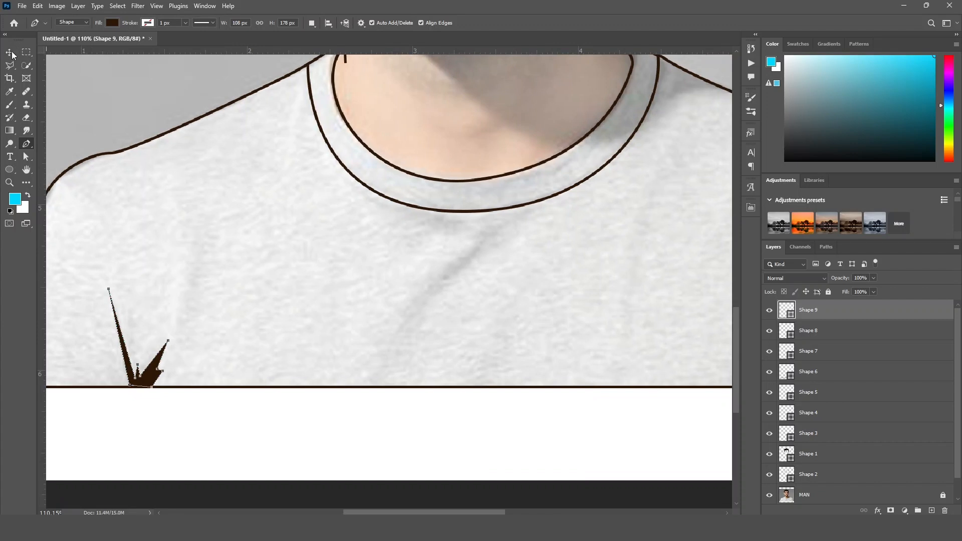
Fit the whole canvas in view, hide the MAN photo layer to check the traced shirt and neck, and show it again.
{"action": "key", "text": "ctrl+0"}
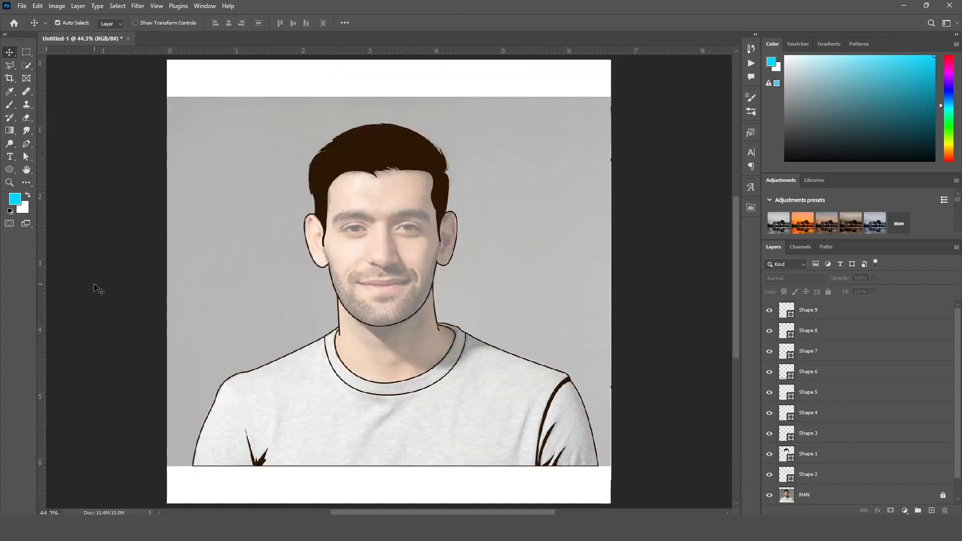
{"action": "left_click", "coordinate": [769, 496]}
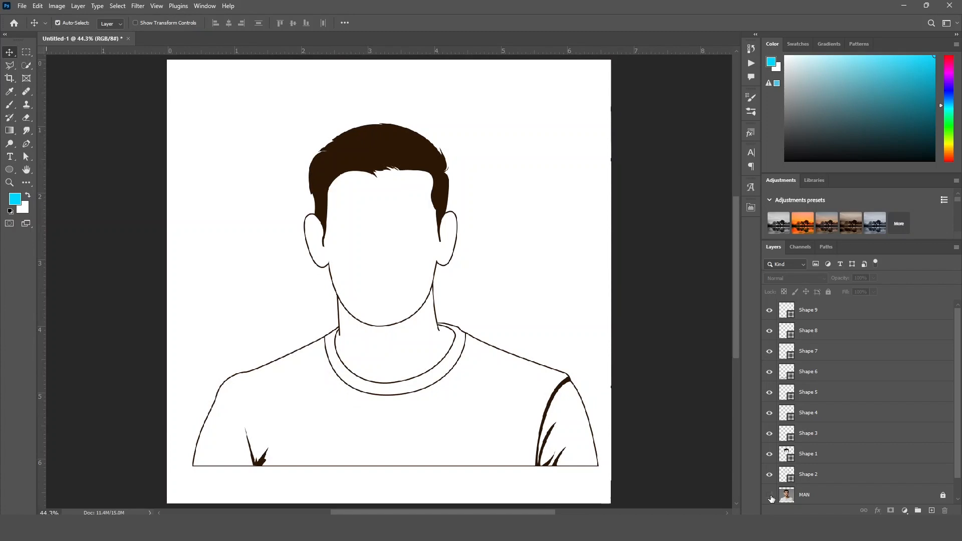
{"action": "left_click", "coordinate": [770, 495]}
Start a new shape at the inner end of the right eyebrow with three anchors joined by straight segments.
{"action": "scroll", "coordinate": [399, 238], "scroll_direction": "up", "scroll_amount": 5}
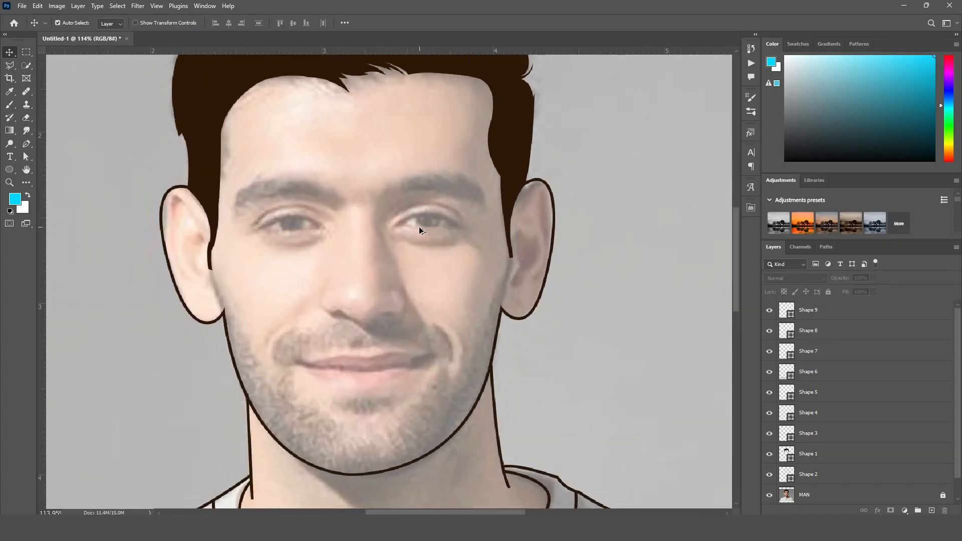
{"action": "left_click_drag", "start_coordinate": [379, 332], "coordinate": [401, 289]}
{"action": "left_click_drag", "start_coordinate": [434, 249], "coordinate": [400, 318]}
{"action": "scroll", "coordinate": [391, 263], "scroll_direction": "up", "scroll_amount": 3}
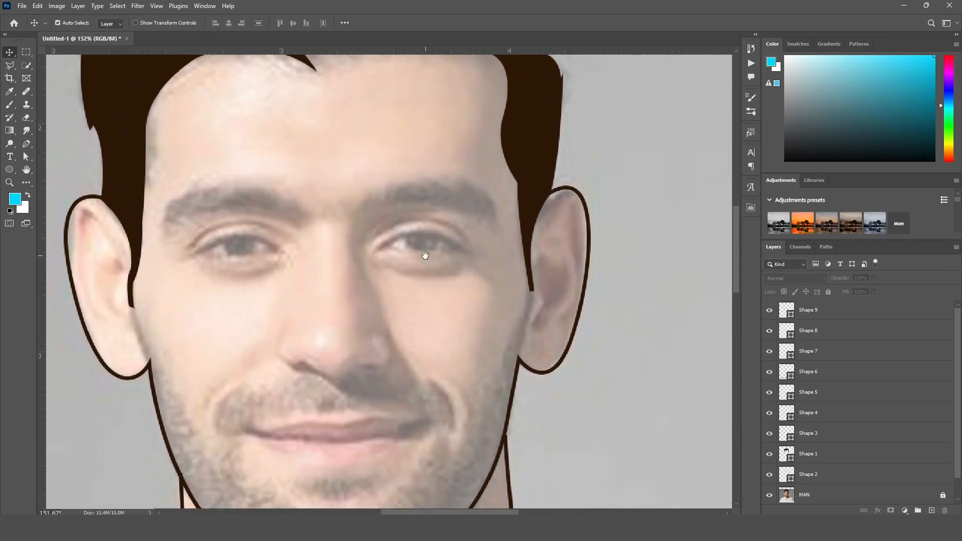
{"action": "key", "text": "p"}
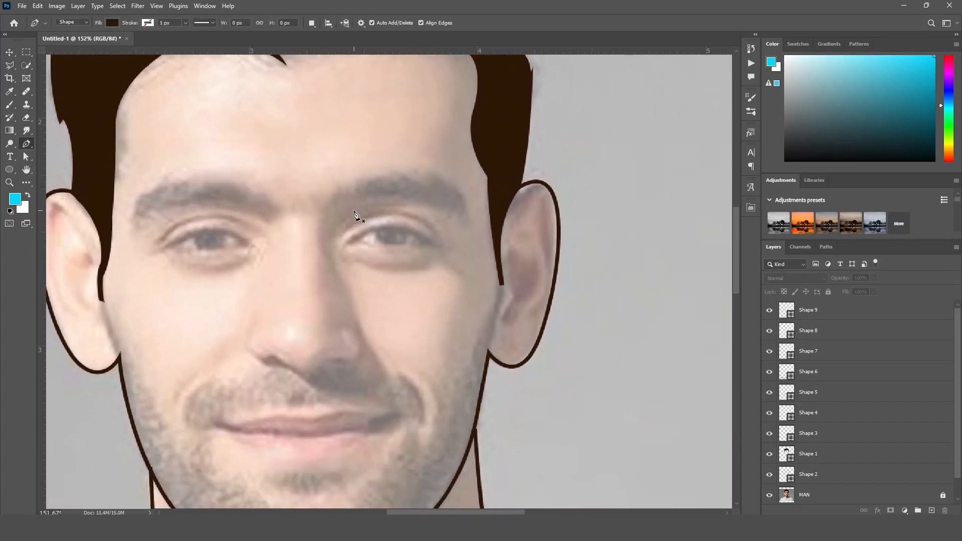
{"action": "scroll", "coordinate": [334, 216], "scroll_direction": "up", "scroll_amount": 1}
{"action": "left_click_drag", "start_coordinate": [342, 214], "coordinate": [351, 215]}
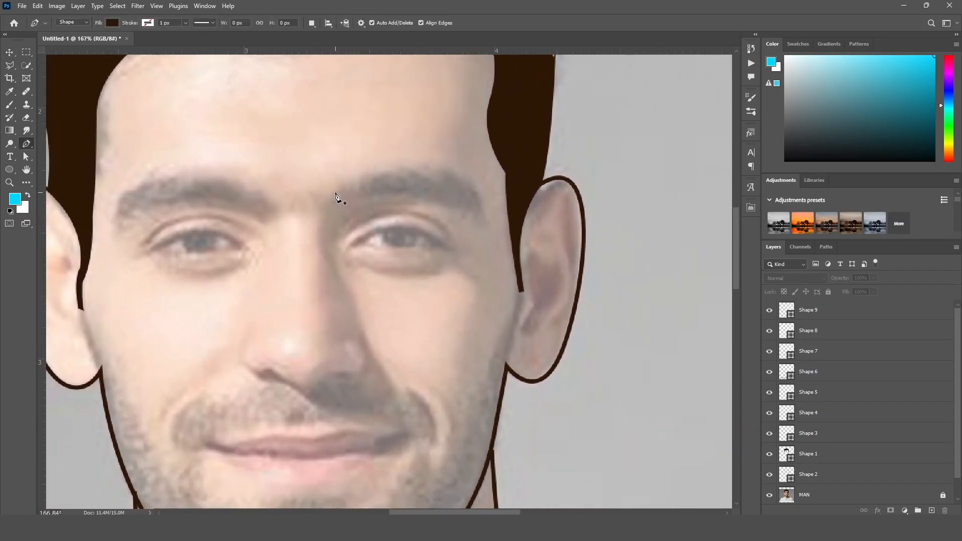
{"action": "left_click", "coordinate": [334, 193]}
{"action": "left_click", "coordinate": [331, 205]}
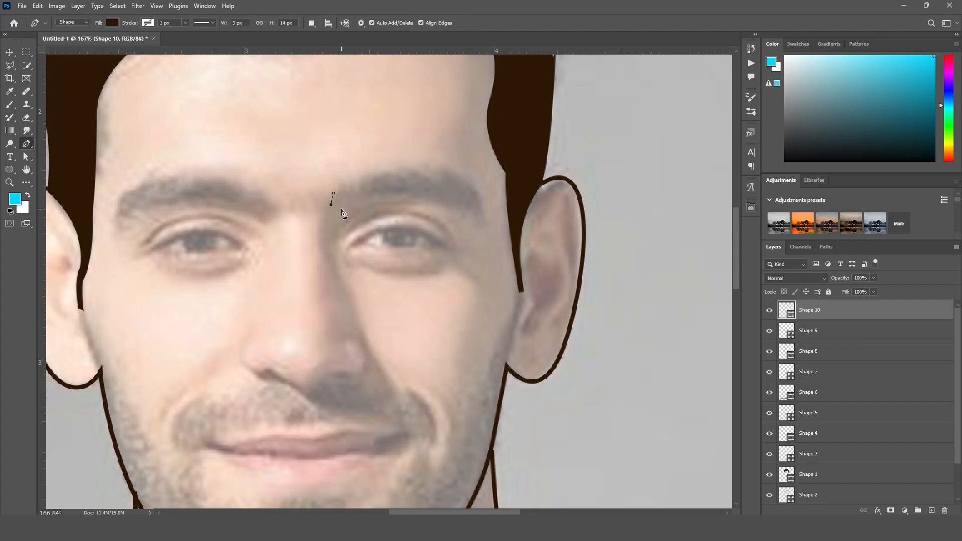
{"action": "left_click", "coordinate": [340, 209]}
Give the eyebrow shape no fill and a red stroke.
{"action": "left_click", "coordinate": [112, 23]}
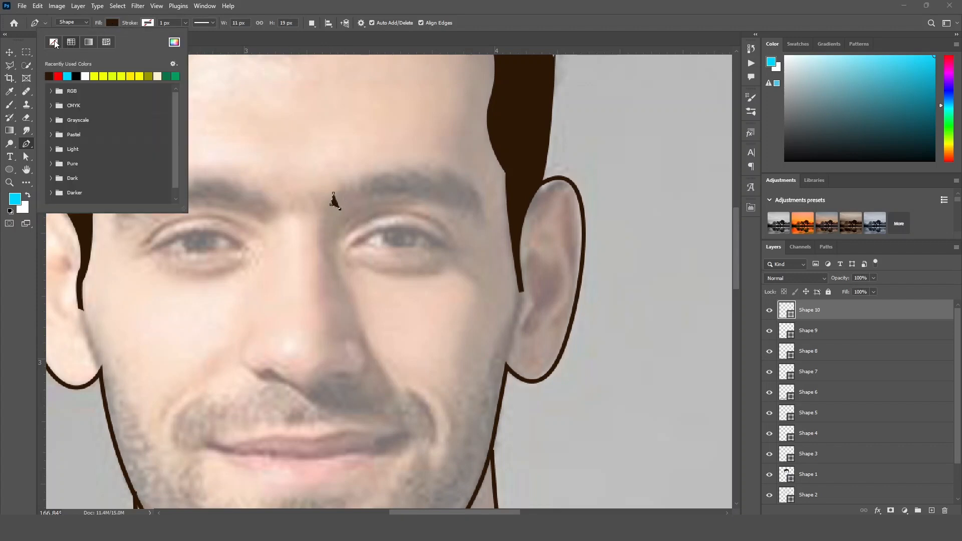
{"action": "left_click", "coordinate": [54, 40]}
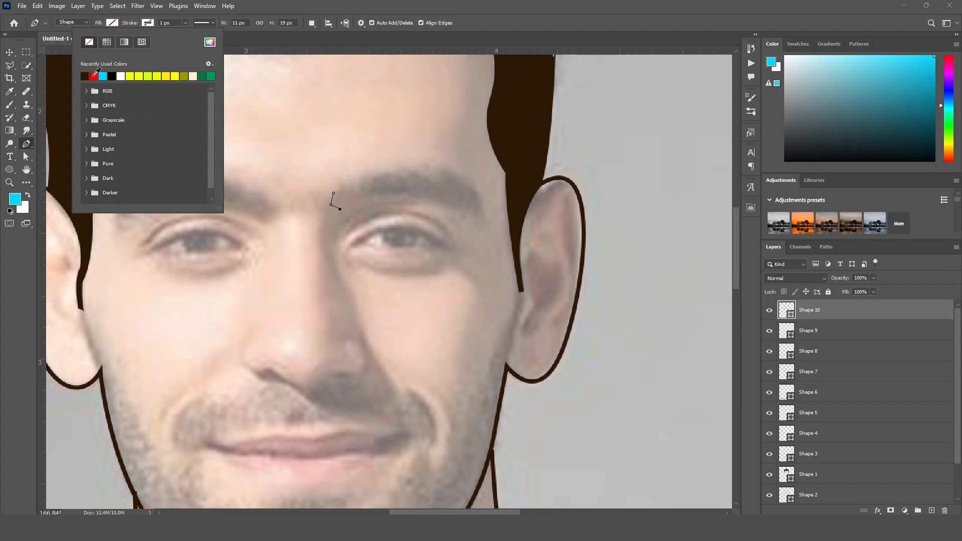
{"action": "left_click", "coordinate": [94, 76]}
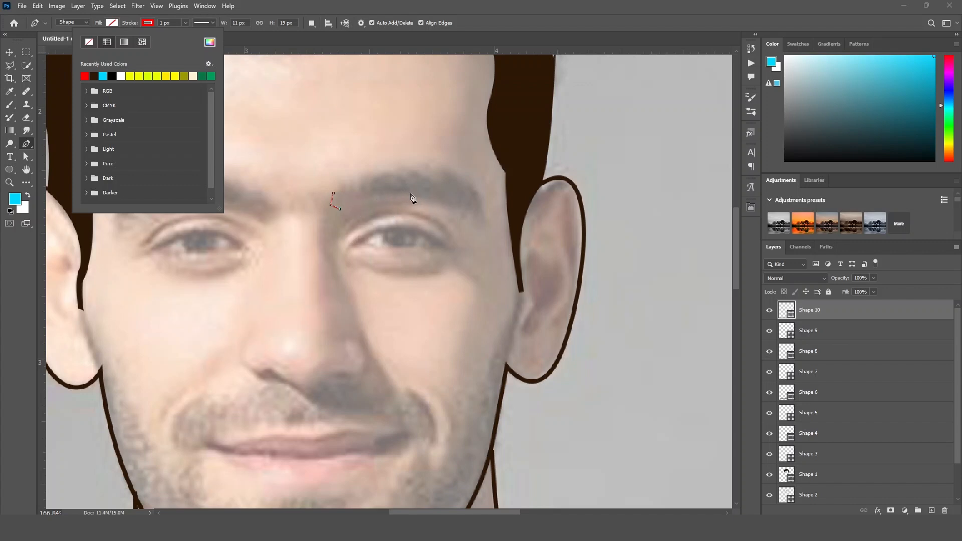
Trace the right eyebrow's lower edge in curved segments out to its outer tip, undoing the misplaced segment.
{"action": "left_click_drag", "start_coordinate": [415, 197], "coordinate": [456, 205]}
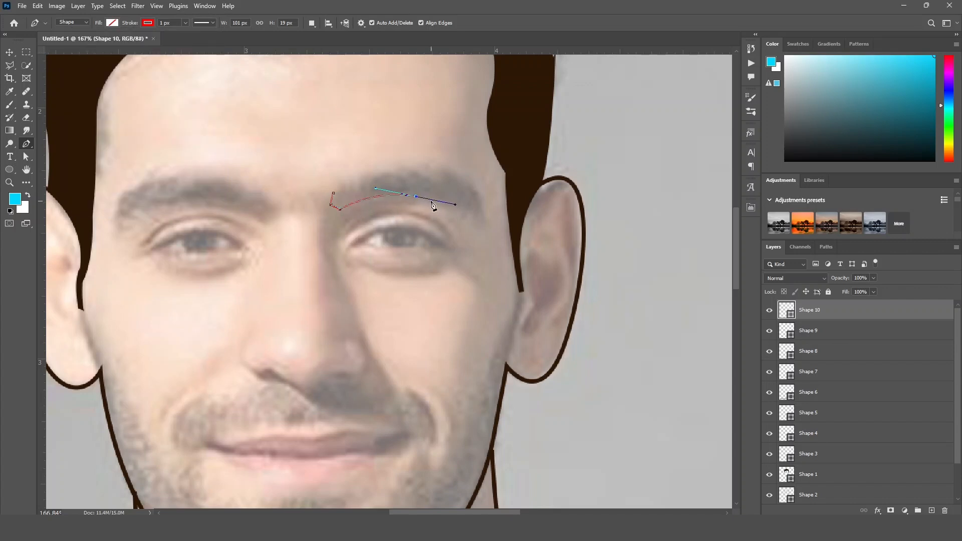
{"action": "scroll", "coordinate": [416, 200], "scroll_direction": "up", "scroll_amount": 3}
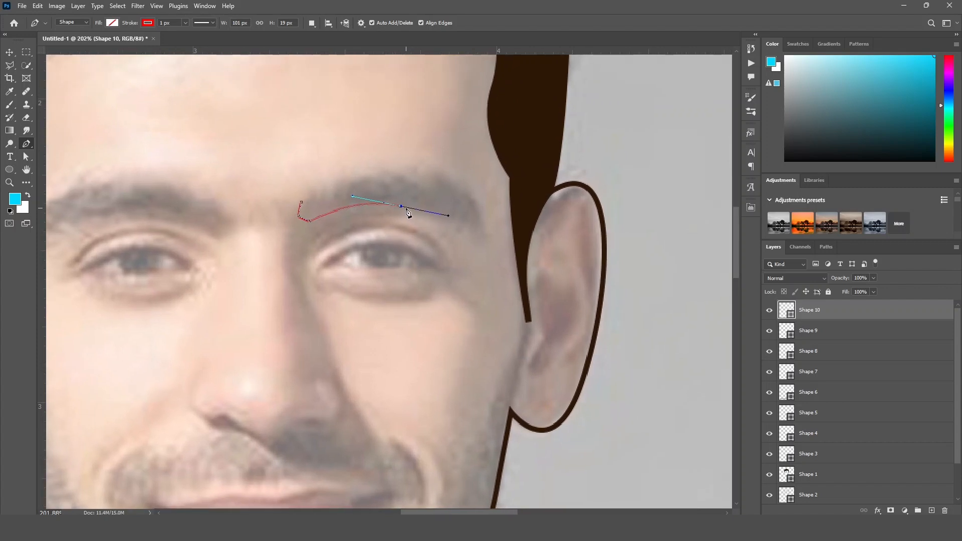
{"action": "left_click", "coordinate": [399, 205], "text": "alt"}
{"action": "left_click_drag", "start_coordinate": [377, 201], "coordinate": [360, 202]}
{"action": "left_click", "coordinate": [375, 201], "text": "alt"}
{"action": "mouse_move", "coordinate": [462, 236]}
{"action": "left_mouse_down"}
{"action": "mouse_move", "coordinate": [424, 216]}
{"action": "mouse_move", "coordinate": [446, 230]}
{"action": "mouse_move", "coordinate": [435, 227]}
{"action": "mouse_move", "coordinate": [453, 221]}
{"action": "left_mouse_up"}
{"action": "left_click", "coordinate": [420, 202], "text": "alt"}
{"action": "left_click", "coordinate": [423, 200]}
{"action": "left_click", "coordinate": [416, 211]}
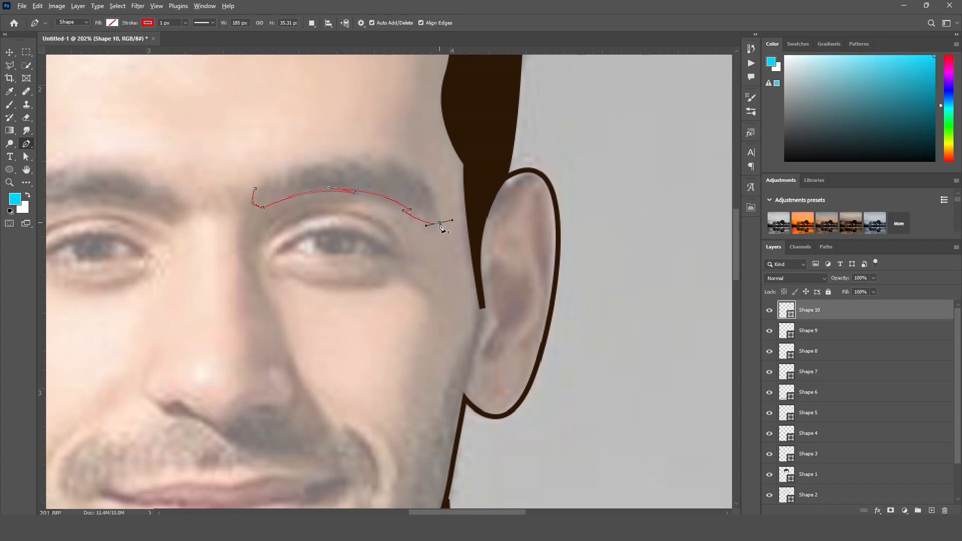
{"action": "left_click_drag", "start_coordinate": [416, 186], "coordinate": [326, 165]}
{"action": "key", "text": "ctrl+z"}
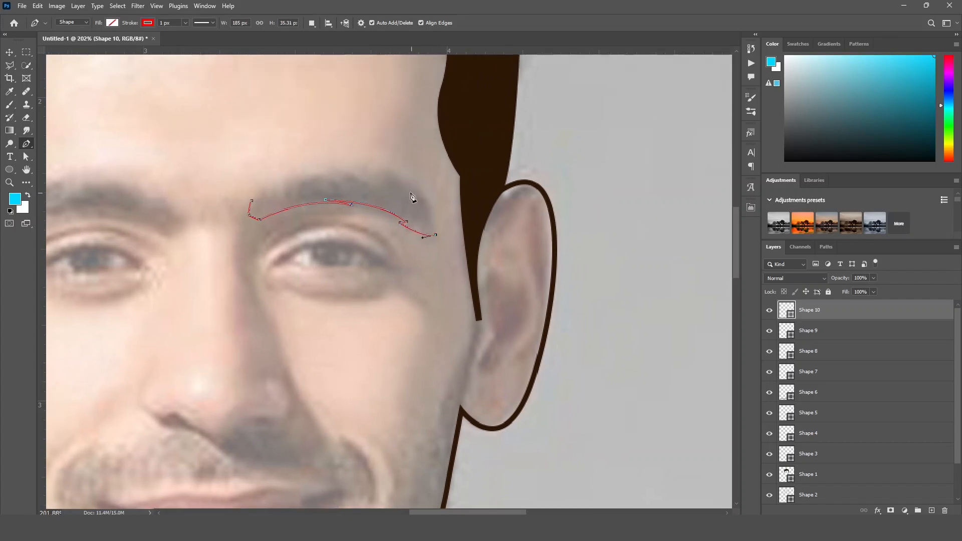
Trace the right eyebrow's upper edge back with small hair notches and close the path with jagged spikes at the inner end.
{"action": "left_click_drag", "start_coordinate": [403, 186], "coordinate": [344, 221]}
{"action": "left_click", "coordinate": [411, 191], "text": "alt"}
{"action": "left_click", "coordinate": [414, 195]}
{"action": "left_click", "coordinate": [385, 180], "text": "alt"}
{"action": "left_click", "coordinate": [394, 185]}
{"action": "left_click", "coordinate": [362, 191], "text": "alt"}
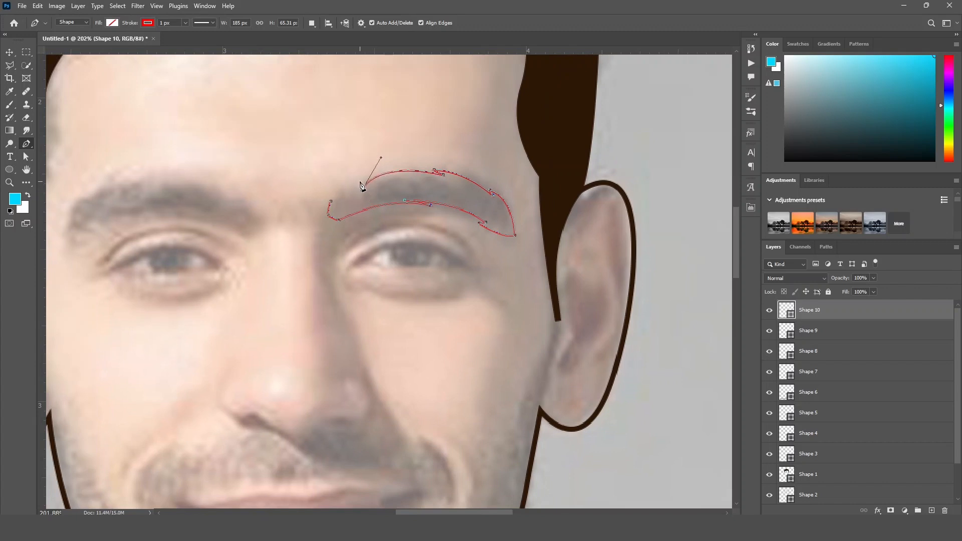
{"action": "left_click", "coordinate": [360, 183]}
{"action": "left_click", "coordinate": [9, 55]}
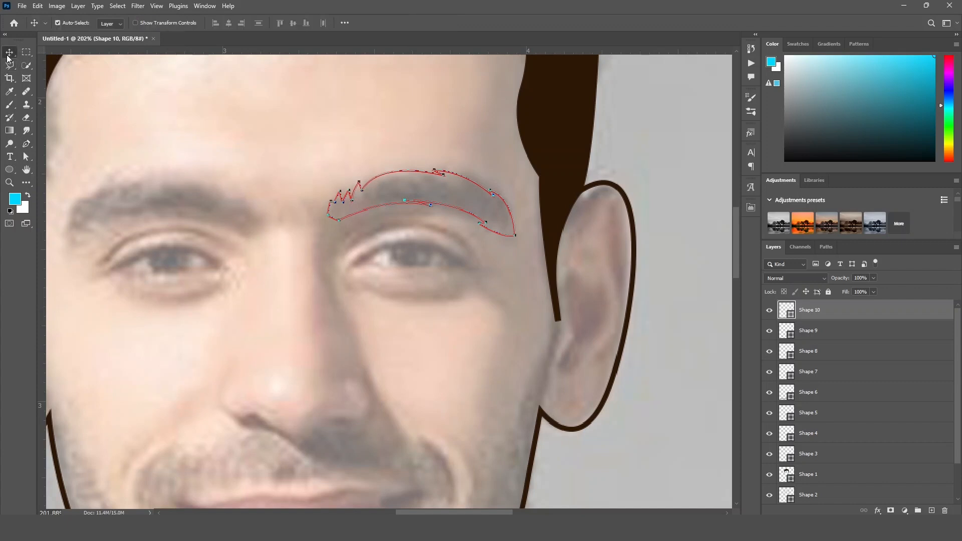
{"action": "left_click_drag", "start_coordinate": [344, 224], "coordinate": [296, 236]}
{"action": "left_click", "coordinate": [631, 192]}
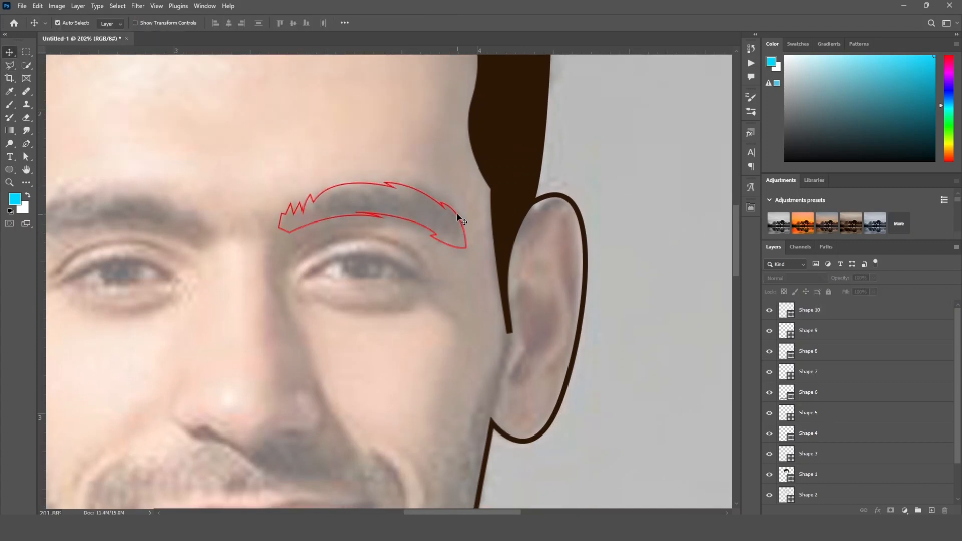
Fill the right eyebrow shape with dark brown and remove its stroke.
{"action": "left_click", "coordinate": [466, 250]}
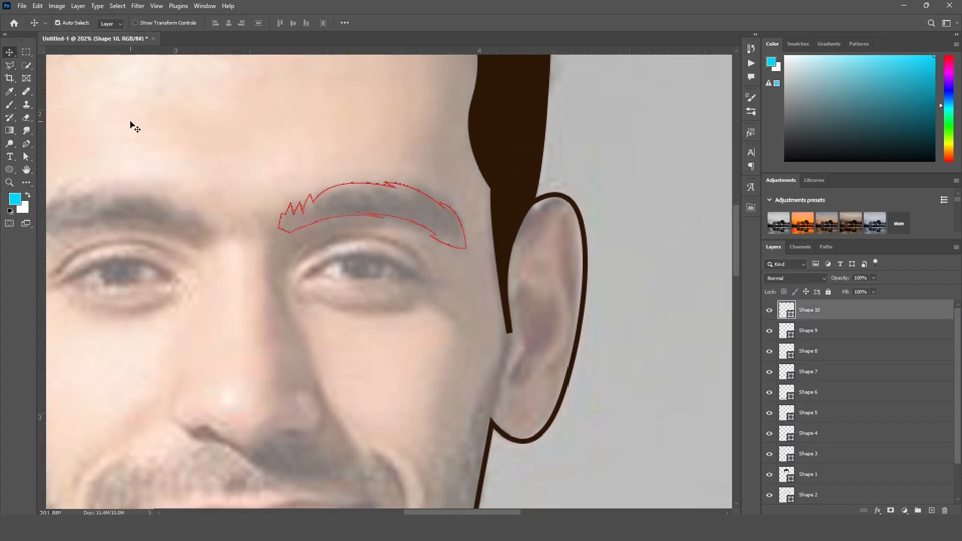
{"action": "left_click", "coordinate": [9, 169]}
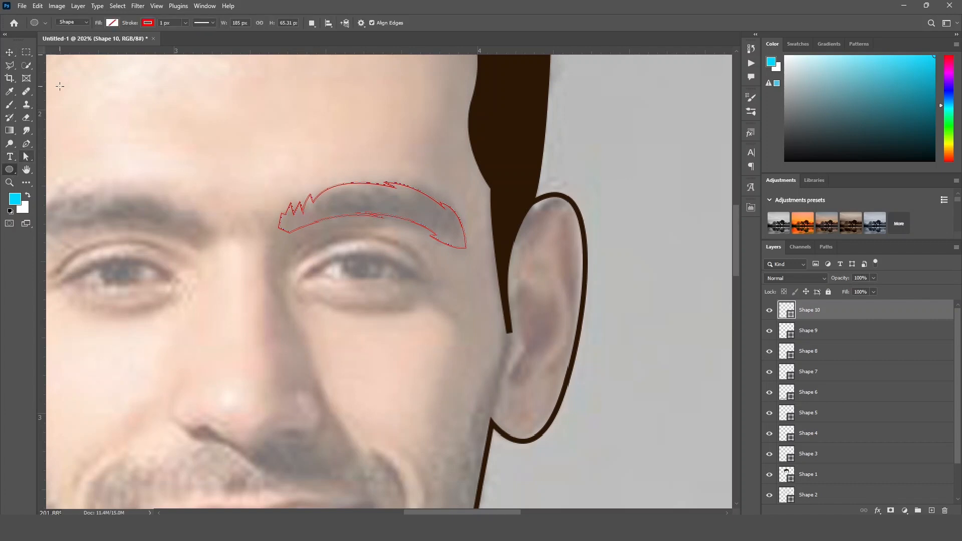
{"action": "left_click", "coordinate": [108, 24]}
{"action": "left_click", "coordinate": [57, 76]}
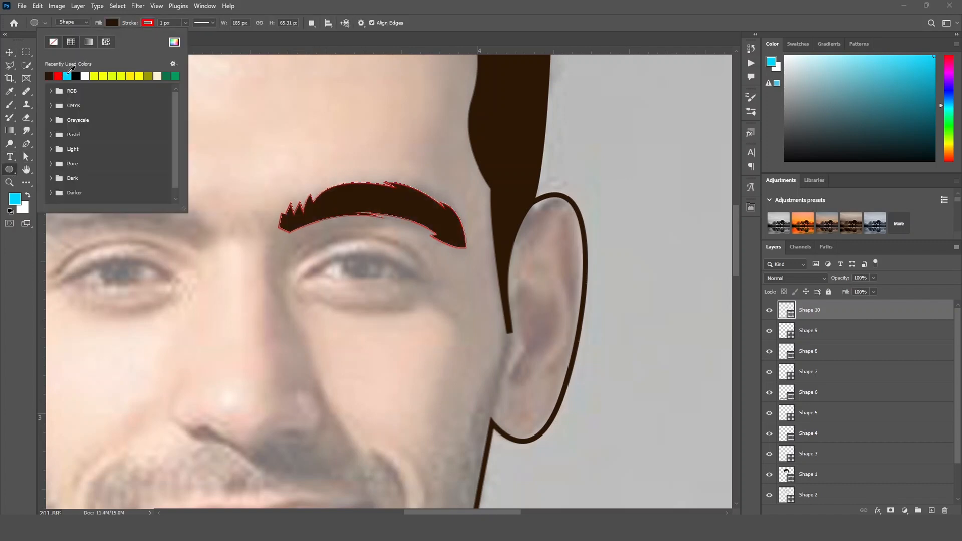
{"action": "left_click", "coordinate": [149, 22]}
{"action": "left_click", "coordinate": [88, 41]}
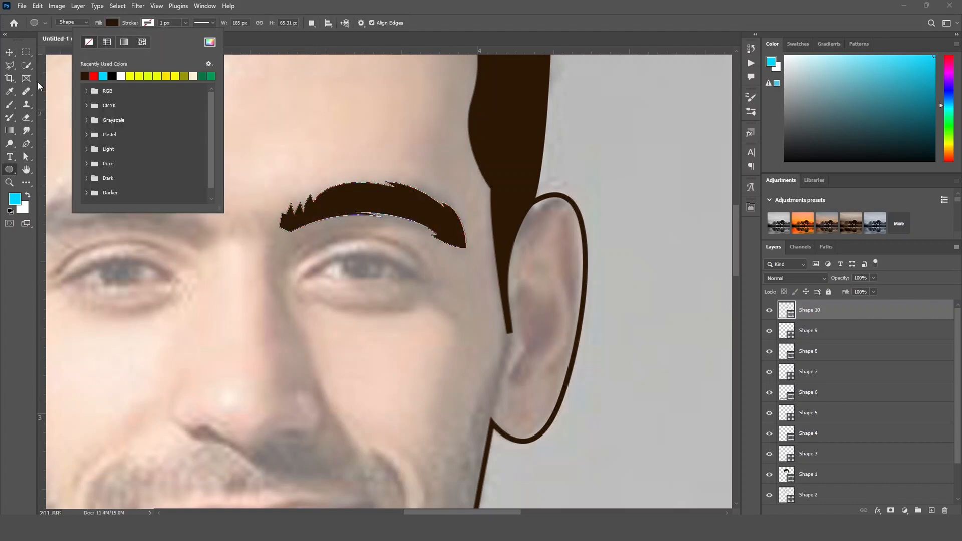
{"action": "left_click", "coordinate": [9, 52]}
{"action": "left_click", "coordinate": [200, 129]}
{"action": "left_click_drag", "start_coordinate": [649, 193], "coordinate": [655, 217]}
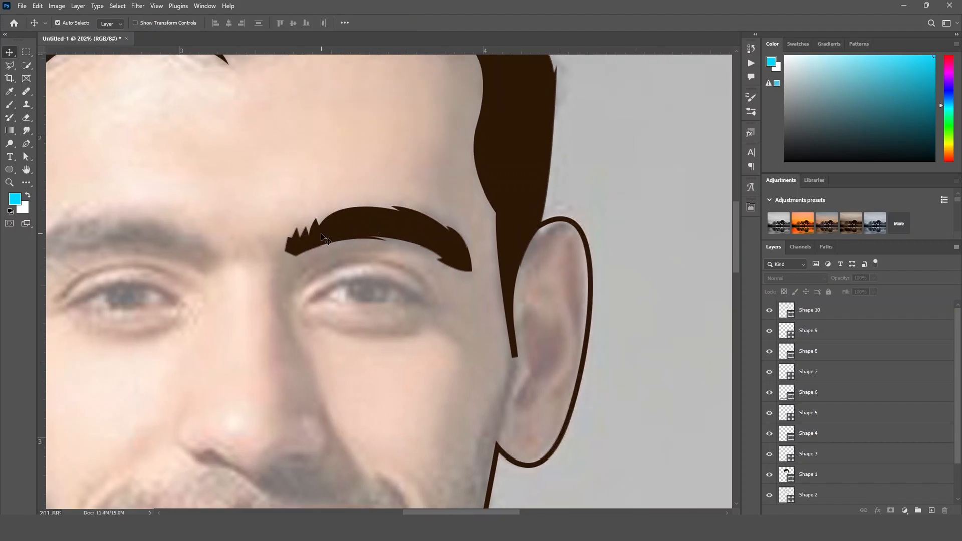
Adjust the anchors at the right eyebrow's lower inner end and the curve of its lower edge with the Direct Selection Tool.
{"action": "left_click", "coordinate": [384, 227]}
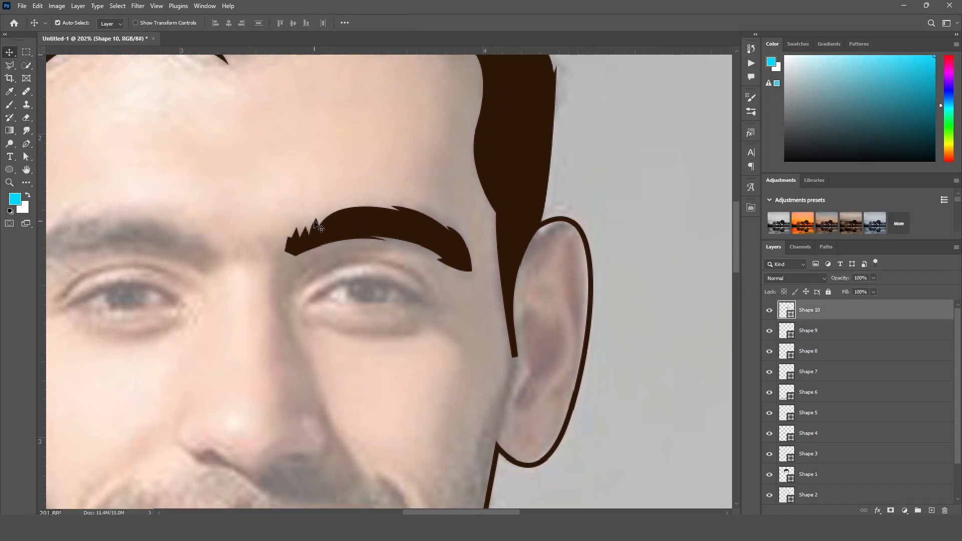
{"action": "left_click", "coordinate": [27, 157]}
{"action": "right_click", "coordinate": [28, 156]}
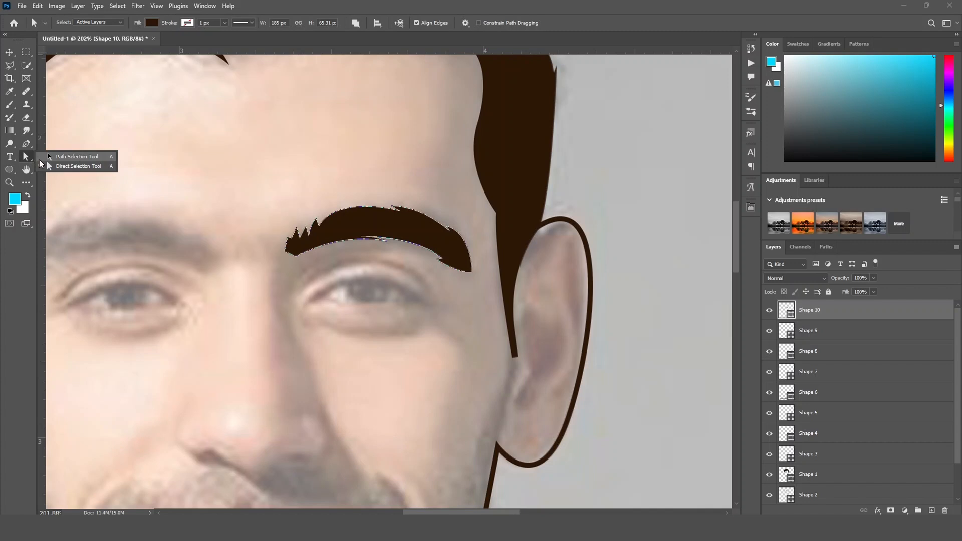
{"action": "left_click", "coordinate": [77, 167]}
{"action": "scroll", "coordinate": [299, 248], "scroll_direction": "up", "scroll_amount": 3}
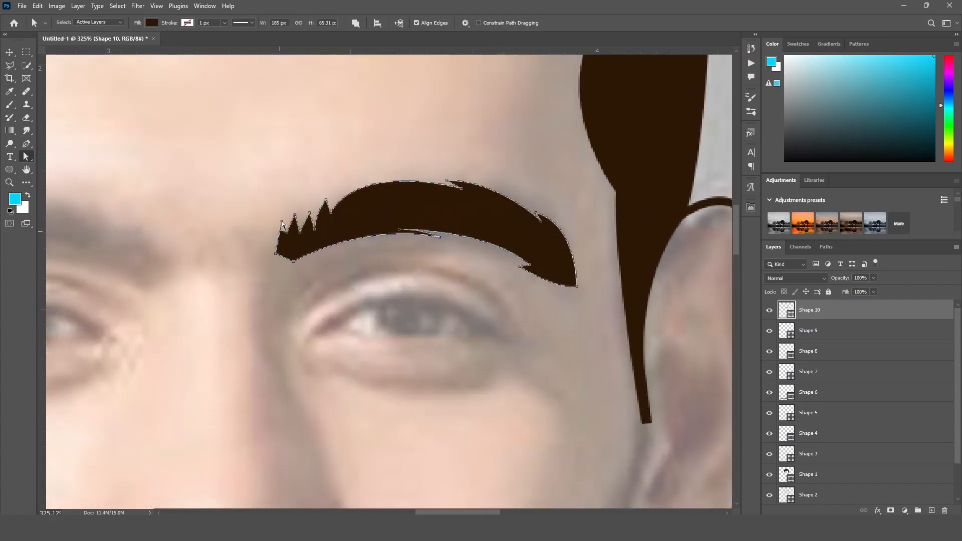
{"action": "left_click_drag", "start_coordinate": [275, 251], "coordinate": [291, 258]}
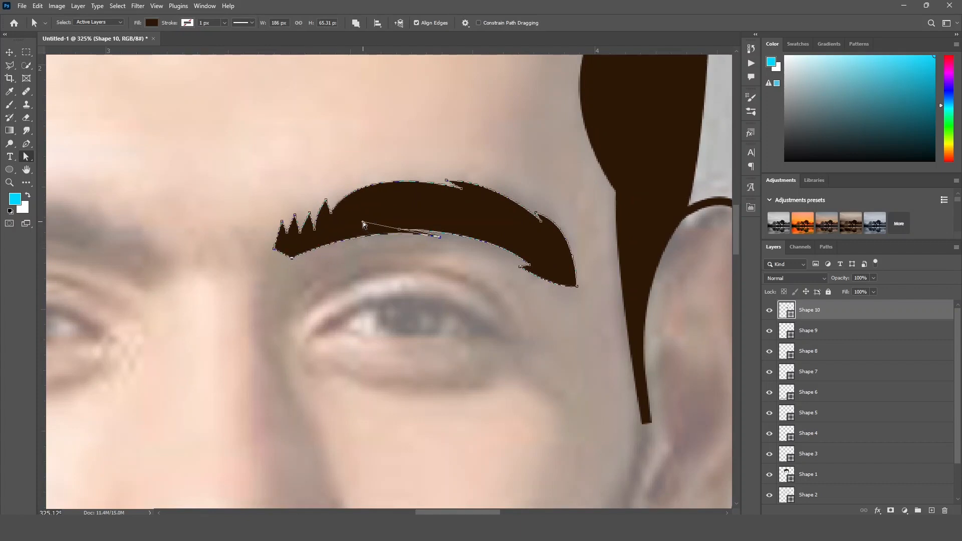
{"action": "left_click_drag", "start_coordinate": [363, 224], "coordinate": [361, 226]}
Reshape the right eyebrow's upper edge by adjusting the curve handles from the inner spikes out to the tip.
{"action": "left_click", "coordinate": [334, 213]}
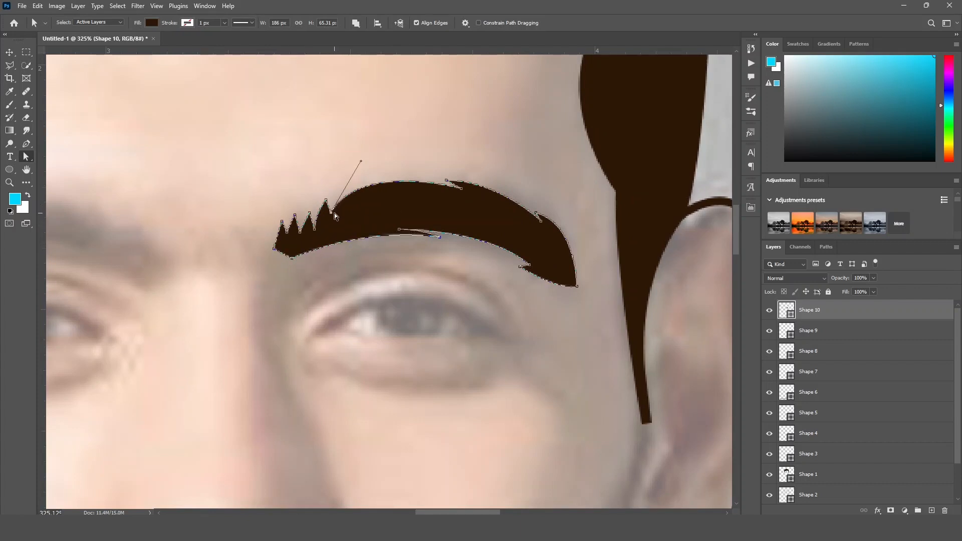
{"action": "left_click_drag", "start_coordinate": [362, 163], "coordinate": [362, 178]}
{"action": "left_click", "coordinate": [447, 182]}
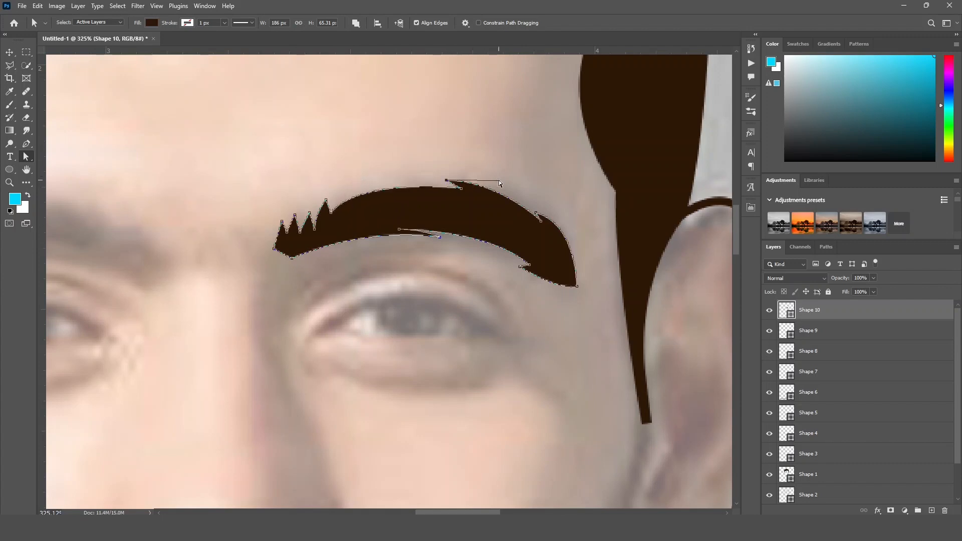
{"action": "left_click_drag", "start_coordinate": [499, 182], "coordinate": [522, 196]}
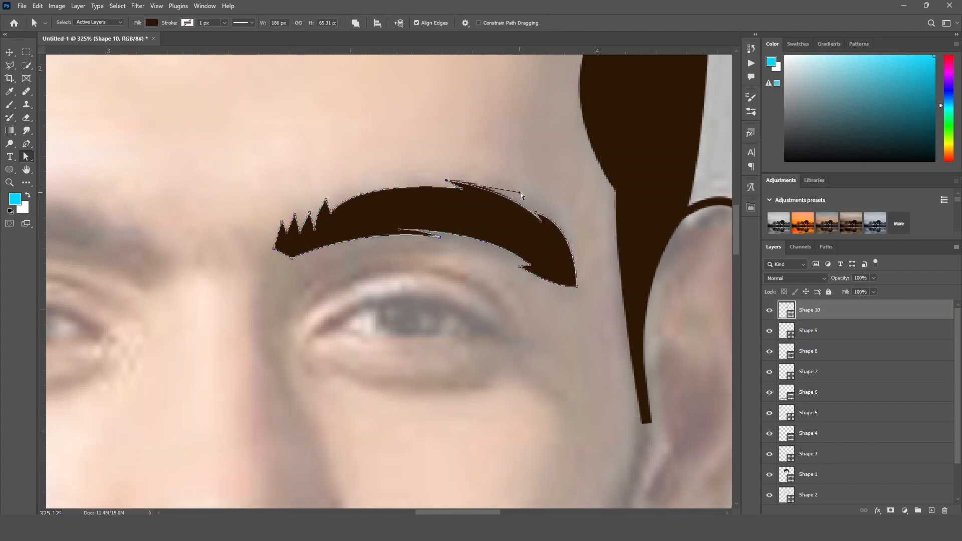
{"action": "left_click", "coordinate": [536, 215]}
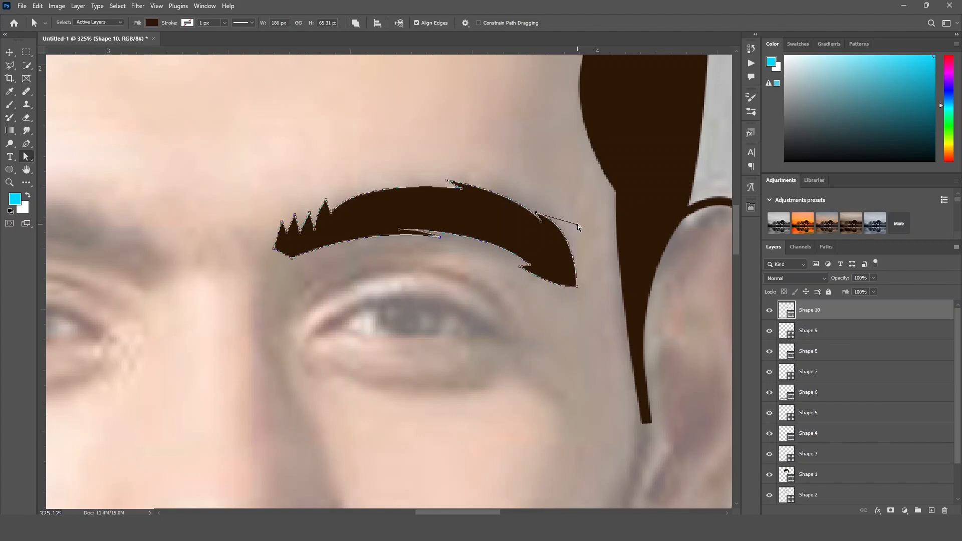
{"action": "left_click_drag", "start_coordinate": [578, 226], "coordinate": [571, 238]}
Refine the lower notch near the right eyebrow's outer tip, smooth the adjoining curves, and adjust an inner hair spike.
{"action": "left_click", "coordinate": [524, 269]}
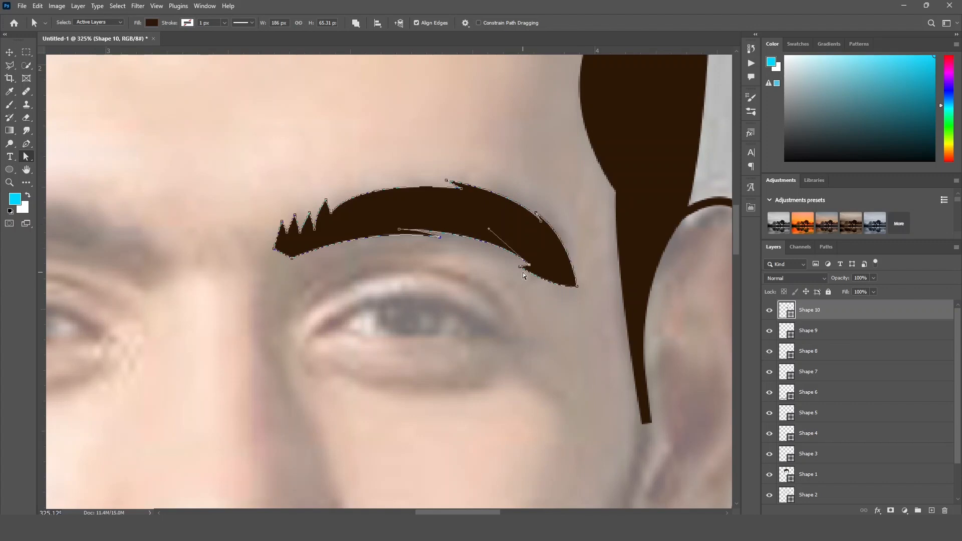
{"action": "left_click_drag", "start_coordinate": [520, 264], "coordinate": [520, 263]}
{"action": "mouse_move", "coordinate": [554, 291]}
{"action": "left_mouse_down"}
{"action": "mouse_move", "coordinate": [561, 282]}
{"action": "mouse_move", "coordinate": [548, 282]}
{"action": "left_mouse_up"}
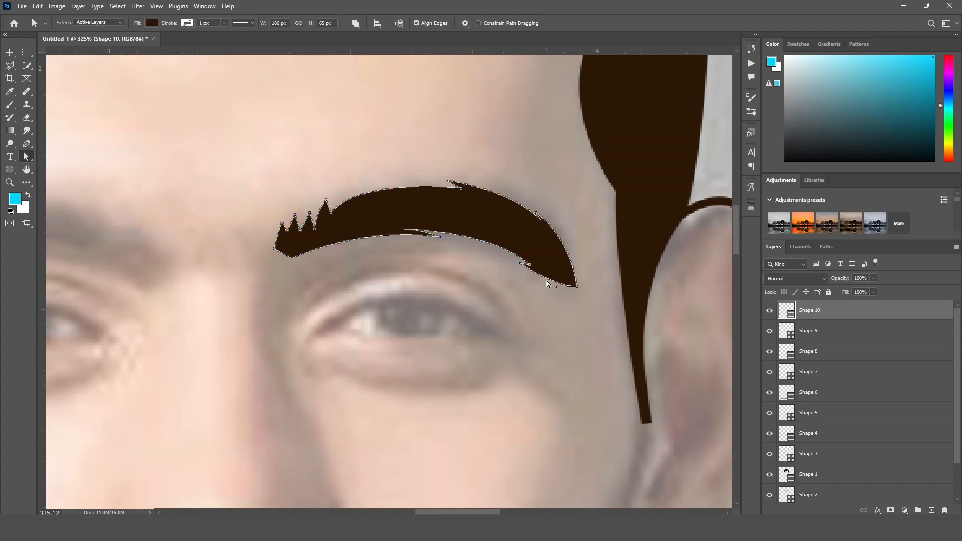
{"action": "left_click", "coordinate": [523, 264]}
{"action": "left_click_drag", "start_coordinate": [489, 231], "coordinate": [492, 219]}
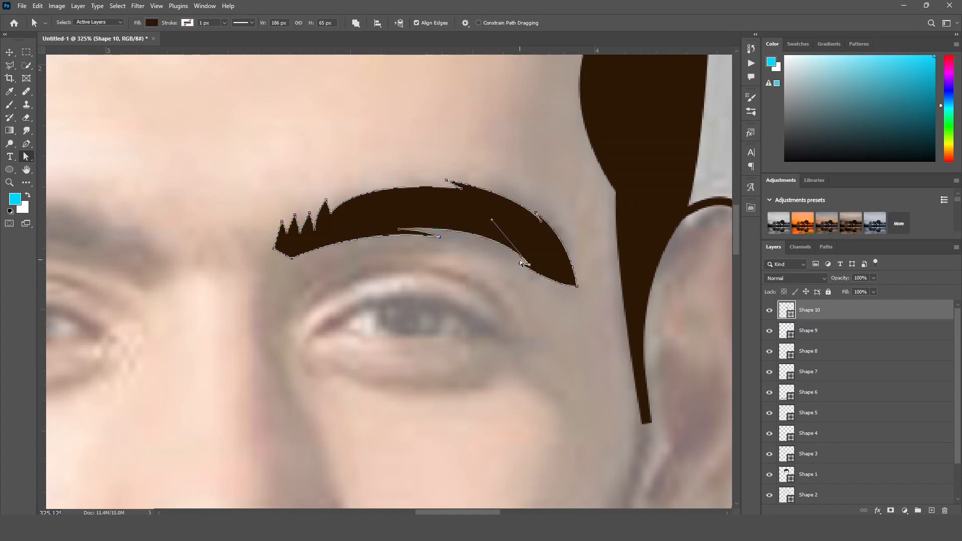
{"action": "left_click", "coordinate": [315, 231]}
{"action": "left_click_drag", "start_coordinate": [312, 215], "coordinate": [317, 214]}
Deselect the eyebrow and set the Pen tool to no fill with a red stroke.
{"action": "scroll", "coordinate": [436, 281], "scroll_direction": "down", "scroll_amount": 6}
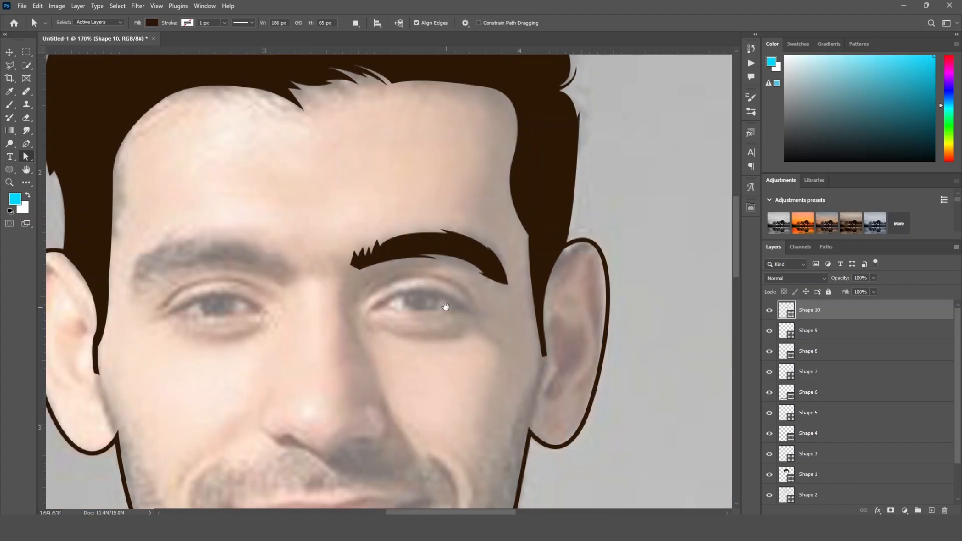
{"action": "left_click_drag", "start_coordinate": [445, 347], "coordinate": [414, 300]}
{"action": "scroll", "coordinate": [408, 269], "scroll_direction": "up", "scroll_amount": 3}
{"action": "key", "text": "p"}
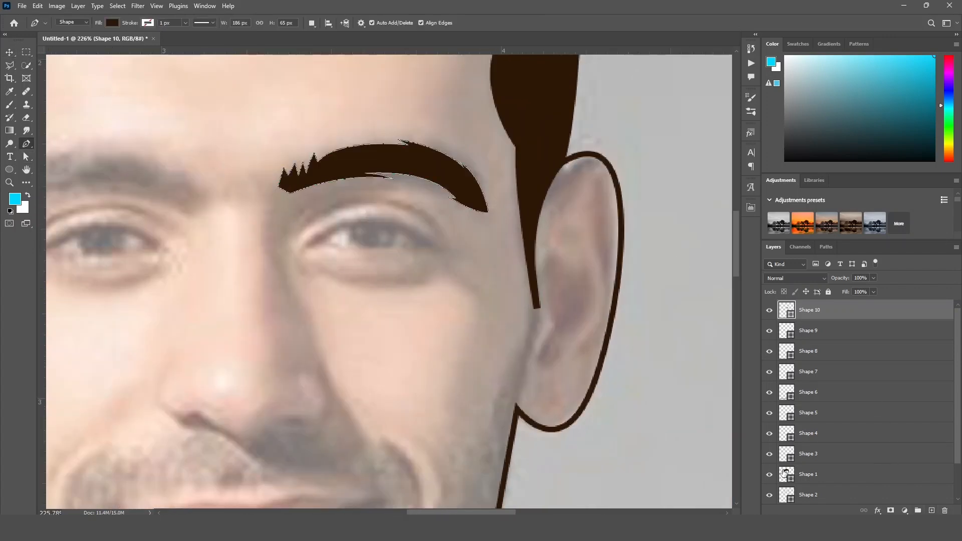
{"action": "left_click", "coordinate": [9, 52]}
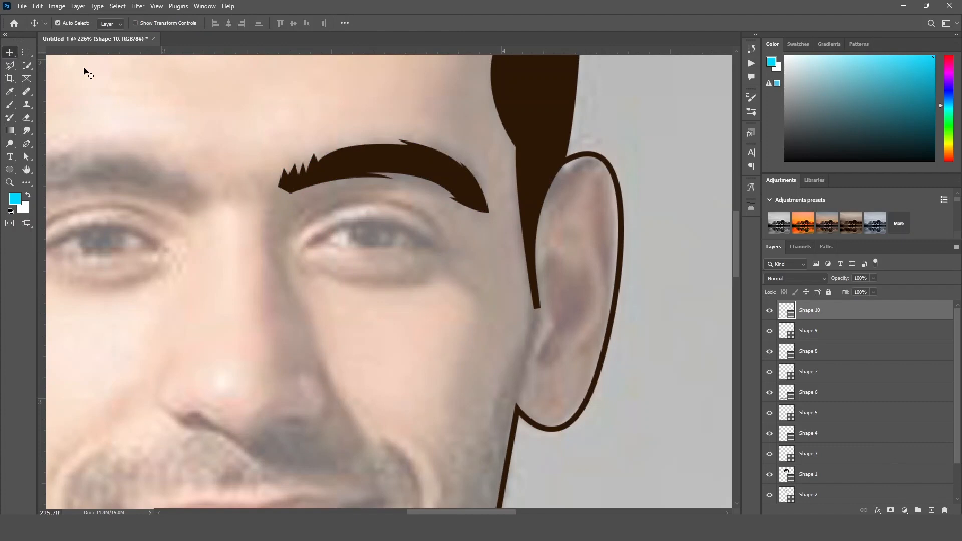
{"action": "left_click", "coordinate": [649, 127]}
{"action": "key", "text": "p"}
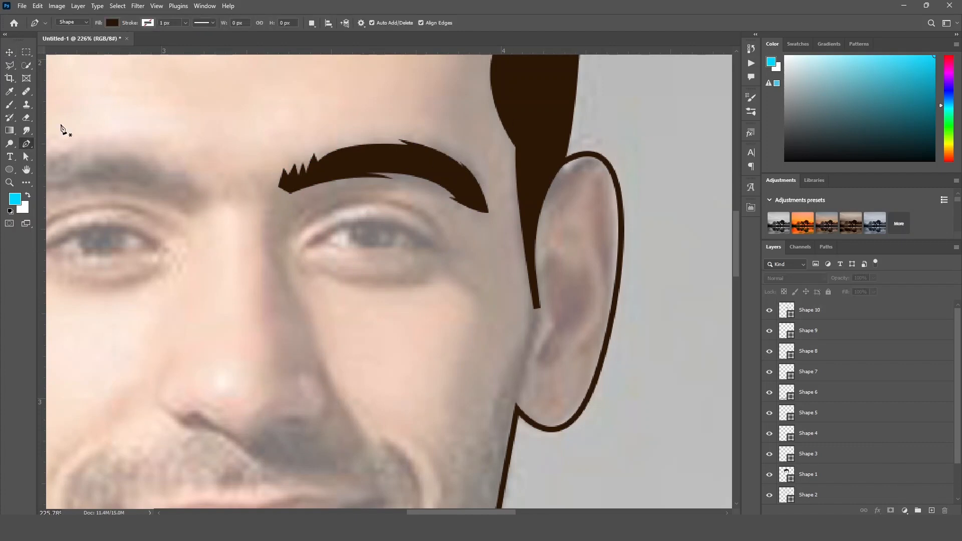
{"action": "left_click", "coordinate": [112, 22]}
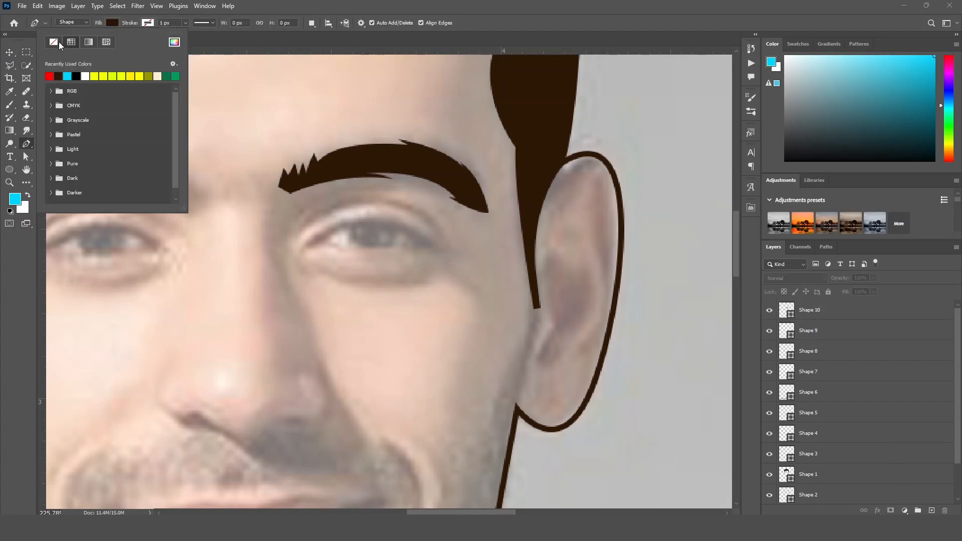
{"action": "left_click", "coordinate": [54, 41]}
{"action": "left_click", "coordinate": [148, 23]}
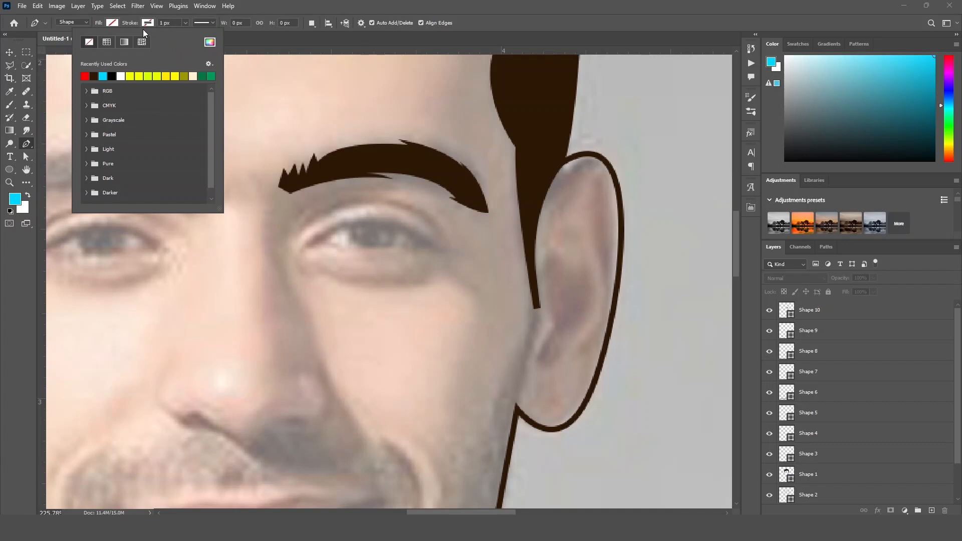
{"action": "left_click", "coordinate": [87, 75]}
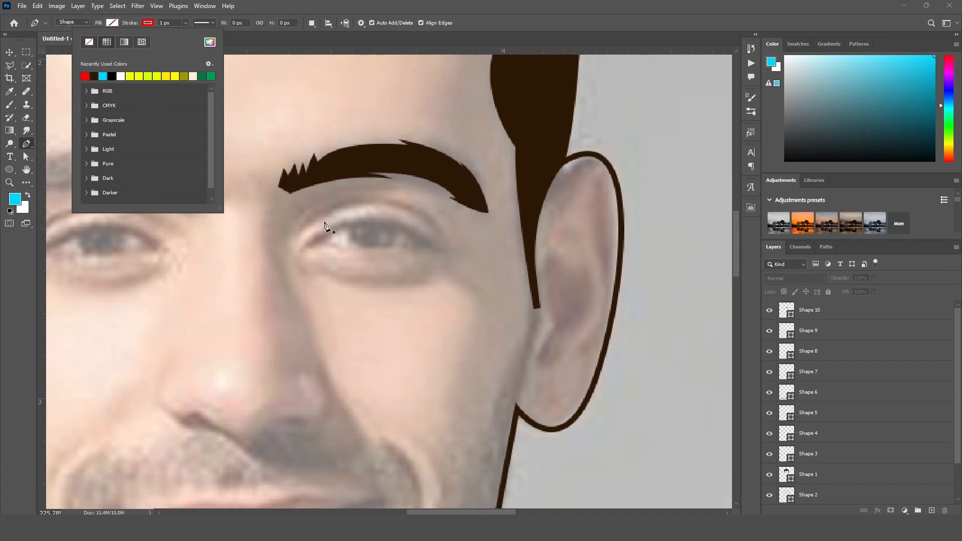
Trace the right eye opening as a closed almond shape, with curved upper and lower edges between its two corners.
{"action": "left_click", "coordinate": [308, 242]}
{"action": "left_click_drag", "start_coordinate": [431, 247], "coordinate": [494, 307]}
{"action": "left_click", "coordinate": [431, 246], "text": "alt"}
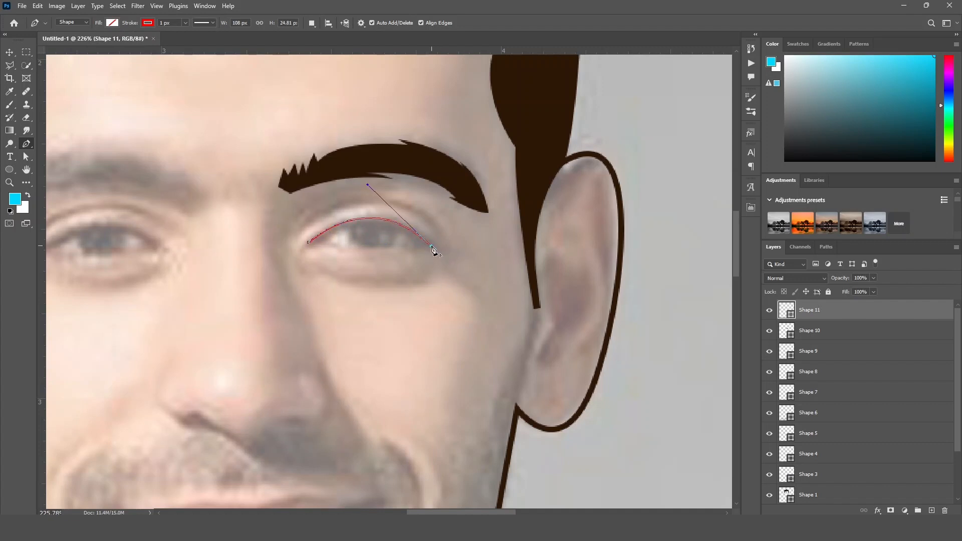
{"action": "left_click_drag", "start_coordinate": [308, 243], "coordinate": [260, 209]}
{"action": "left_click", "coordinate": [259, 208]}
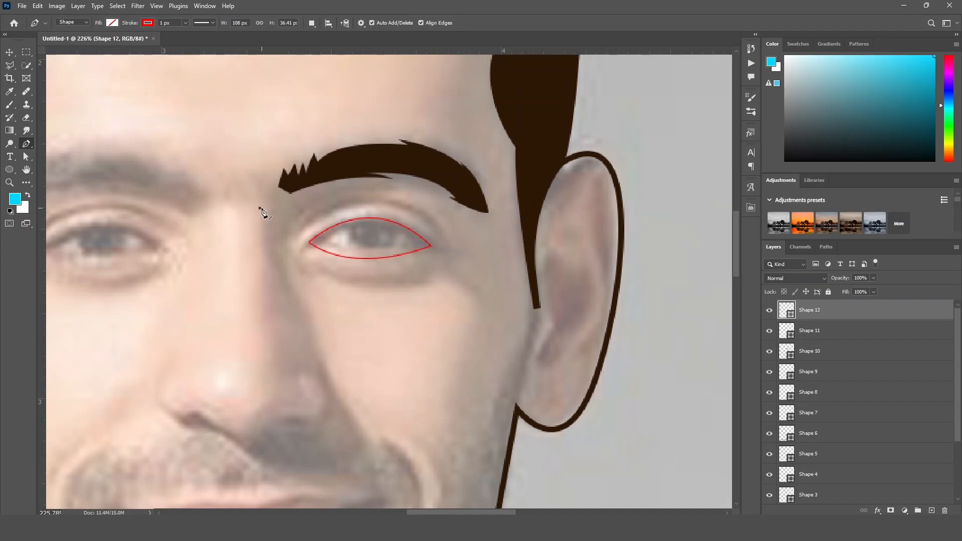
{"action": "left_click", "coordinate": [9, 52]}
{"action": "left_click", "coordinate": [418, 221]}
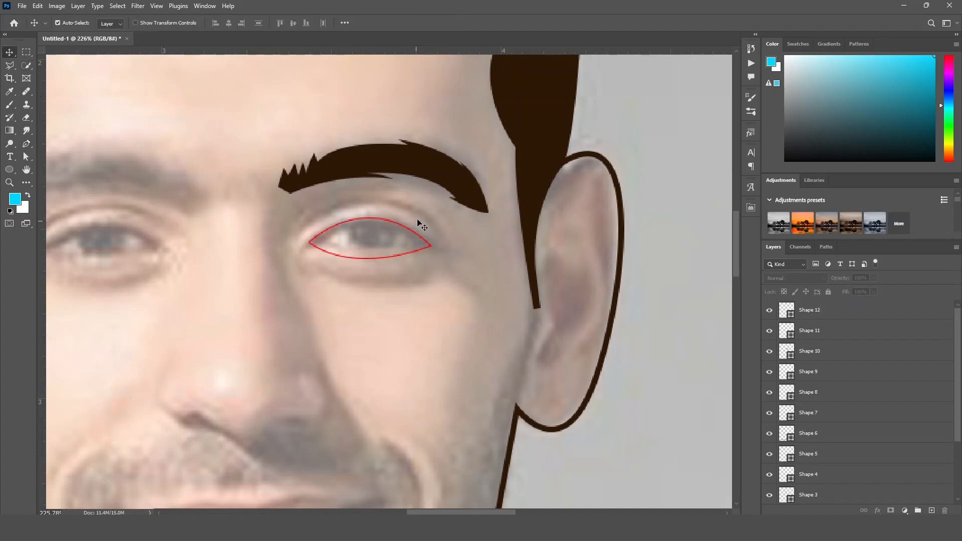
Fill the almond eye shape with white, remove its stroke, and deselect it.
{"action": "left_click_drag", "start_coordinate": [416, 211], "coordinate": [329, 255]}
{"action": "left_click", "coordinate": [436, 246]}
{"action": "left_click", "coordinate": [432, 246]}
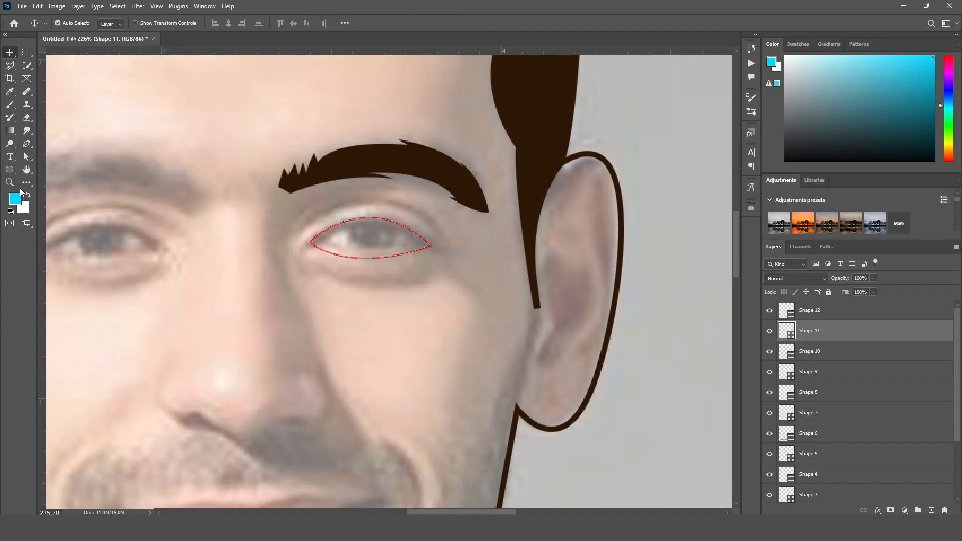
{"action": "left_click", "coordinate": [10, 170]}
{"action": "left_click", "coordinate": [112, 22]}
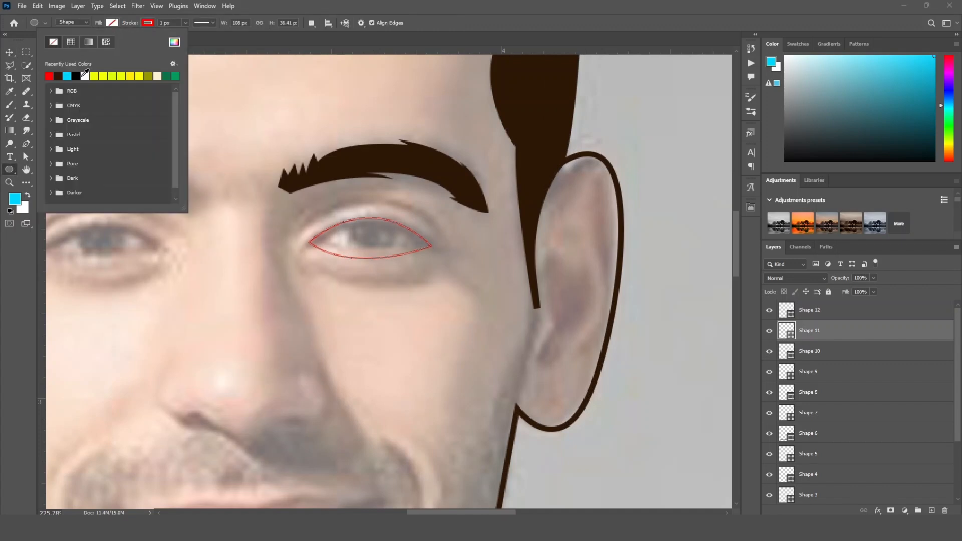
{"action": "left_click", "coordinate": [49, 75]}
{"action": "left_click", "coordinate": [150, 22]}
{"action": "left_click", "coordinate": [89, 41]}
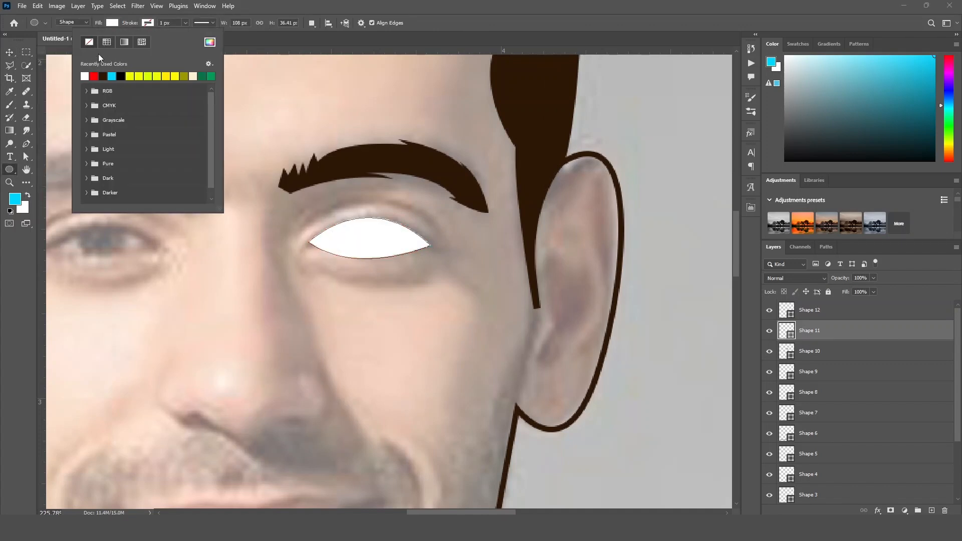
{"action": "left_click", "coordinate": [8, 52]}
{"action": "left_click", "coordinate": [384, 301]}
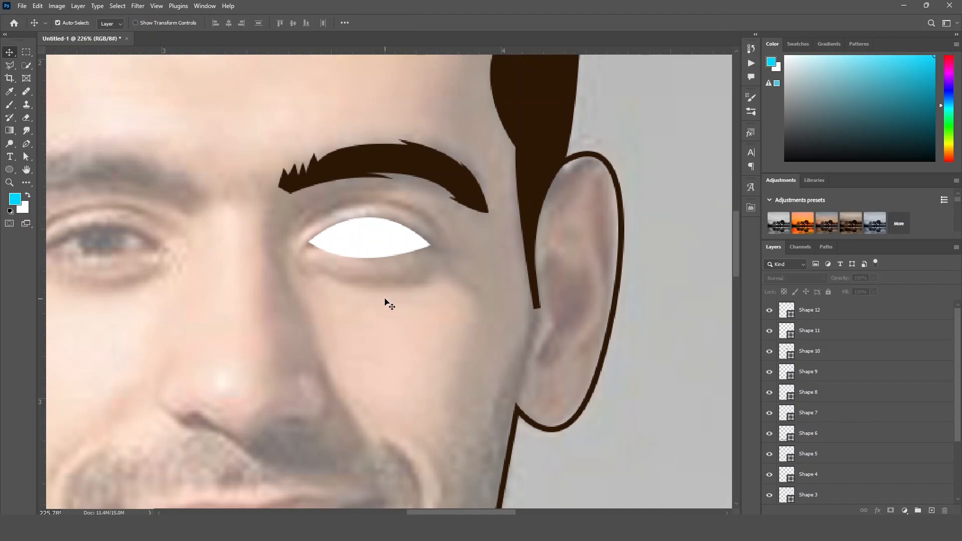
Draw an open arched path along the white eye's upper edge from the inner to the outer corner, and deselect it.
{"action": "key", "text": "p"}
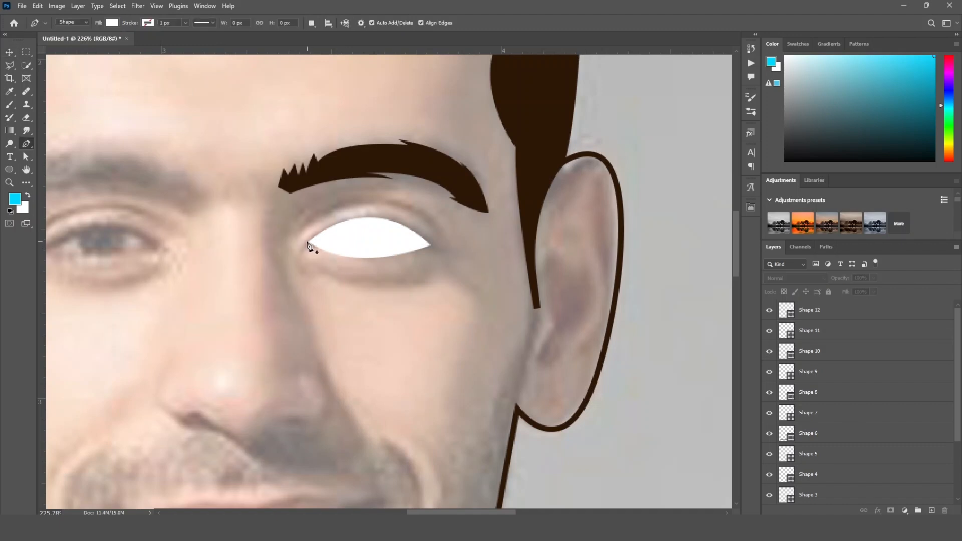
{"action": "left_click", "coordinate": [307, 241]}
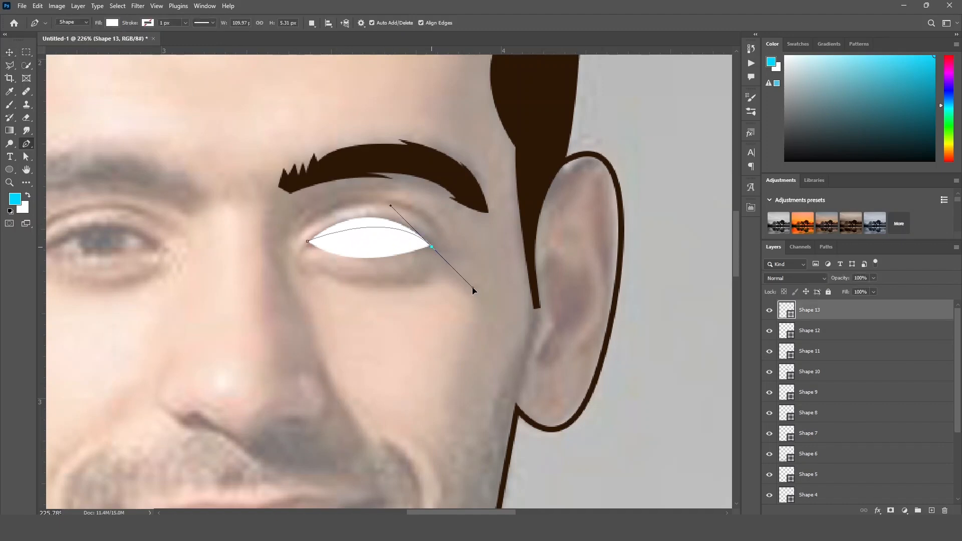
{"action": "key", "text": "ctrl+z"}
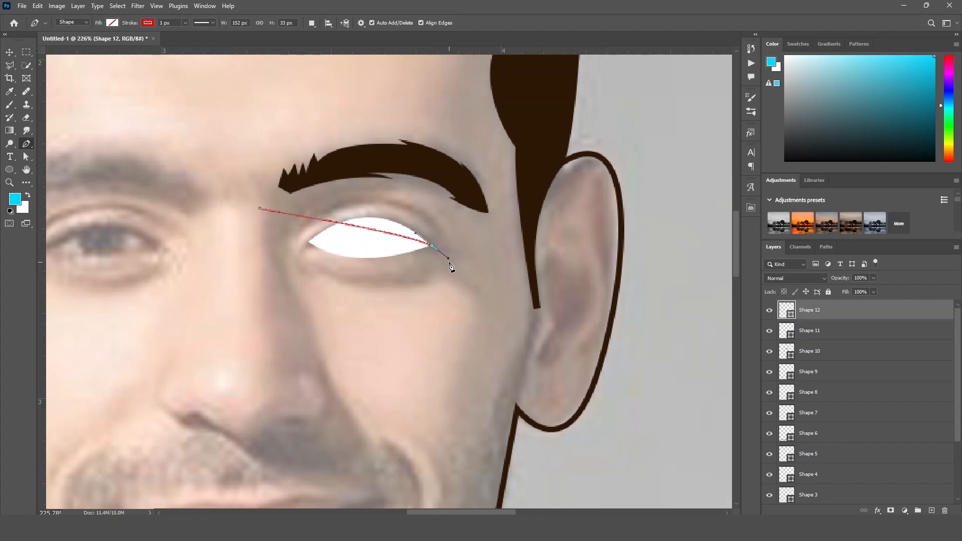
{"action": "left_click", "coordinate": [307, 242]}
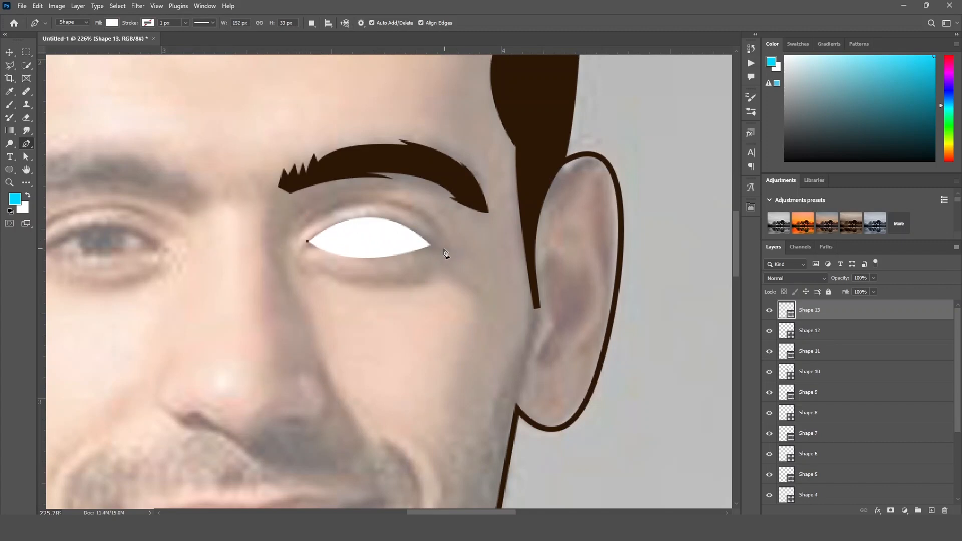
{"action": "left_click_drag", "start_coordinate": [431, 246], "coordinate": [490, 311]}
{"action": "left_click", "coordinate": [13, 53]}
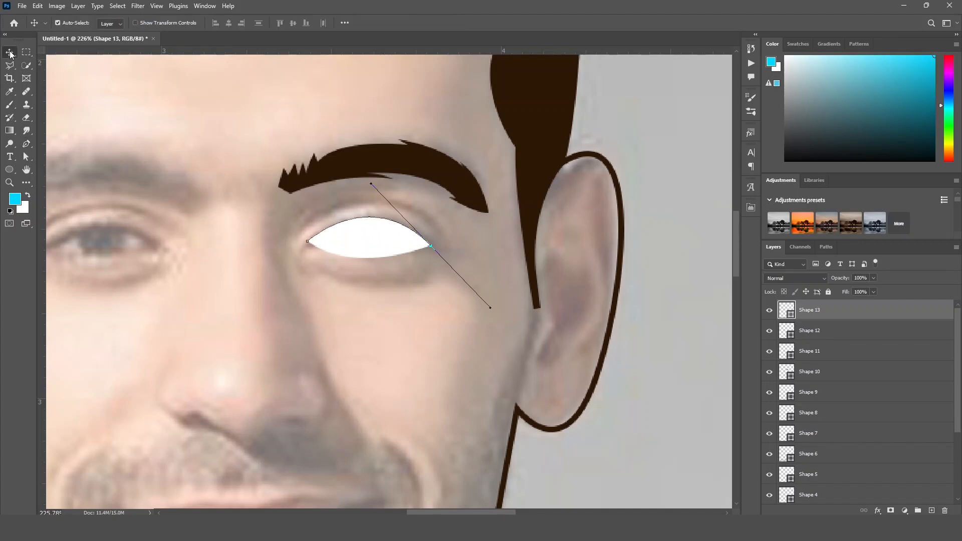
{"action": "left_click", "coordinate": [412, 312]}
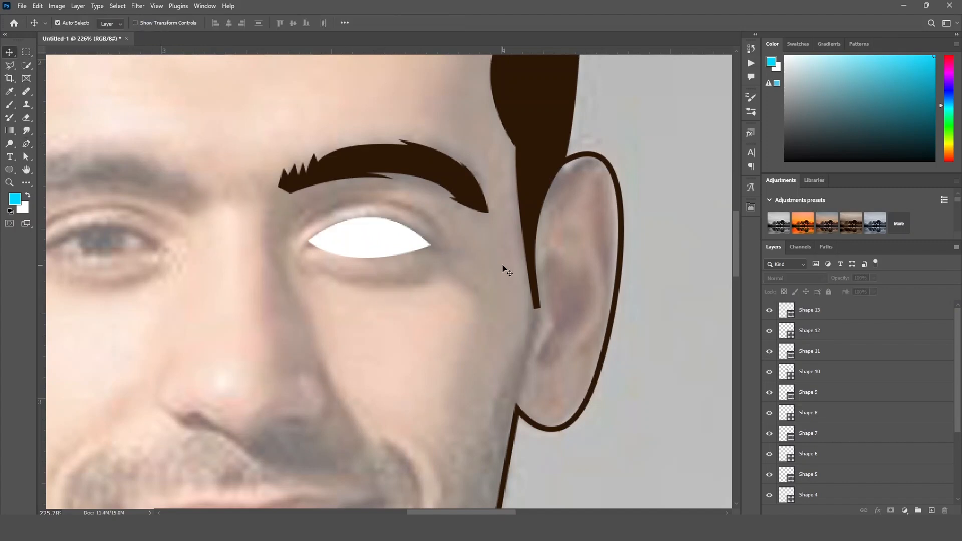
Give the upper eyelid curve no fill and an 8 px dark brown stroke.
{"action": "key", "text": "u"}
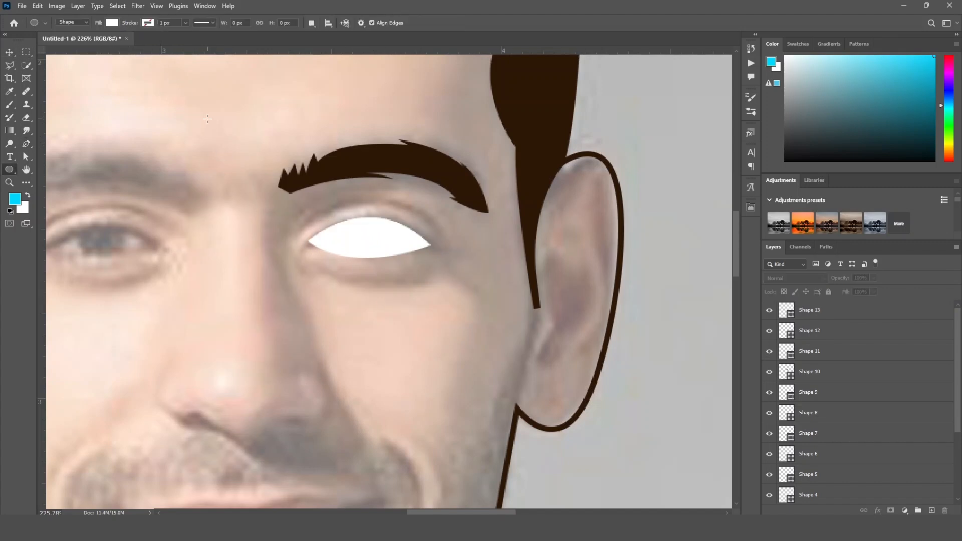
{"action": "left_click", "coordinate": [835, 318]}
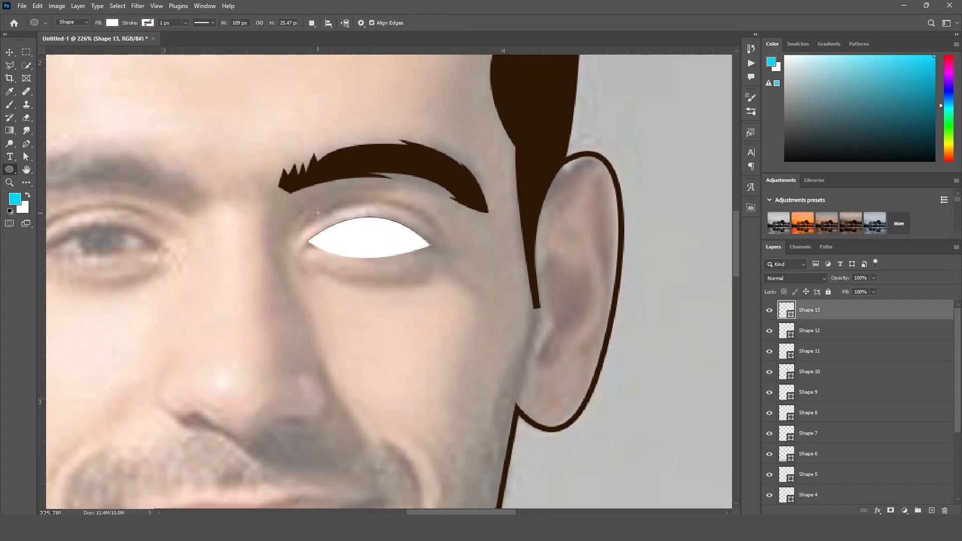
{"action": "left_click", "coordinate": [111, 23]}
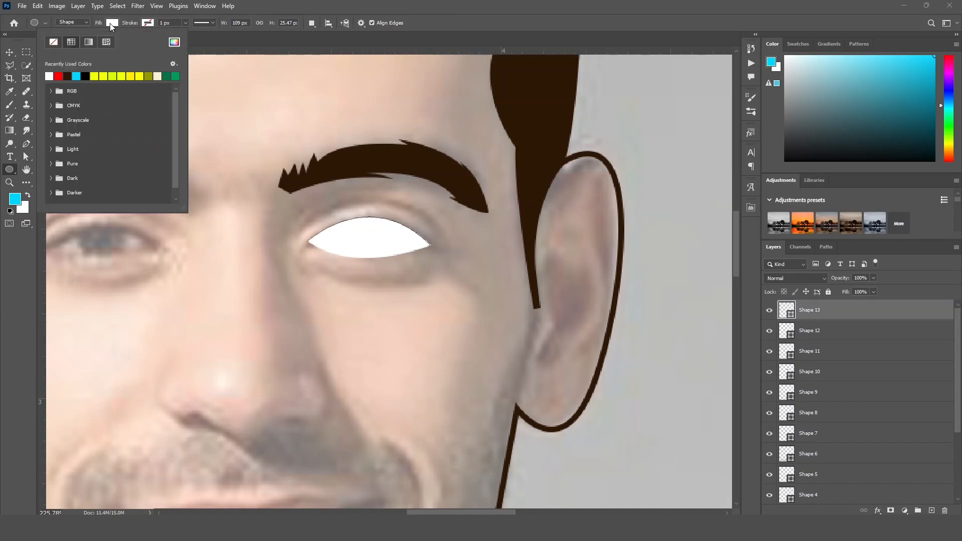
{"action": "left_click", "coordinate": [54, 42]}
{"action": "left_click", "coordinate": [145, 23]}
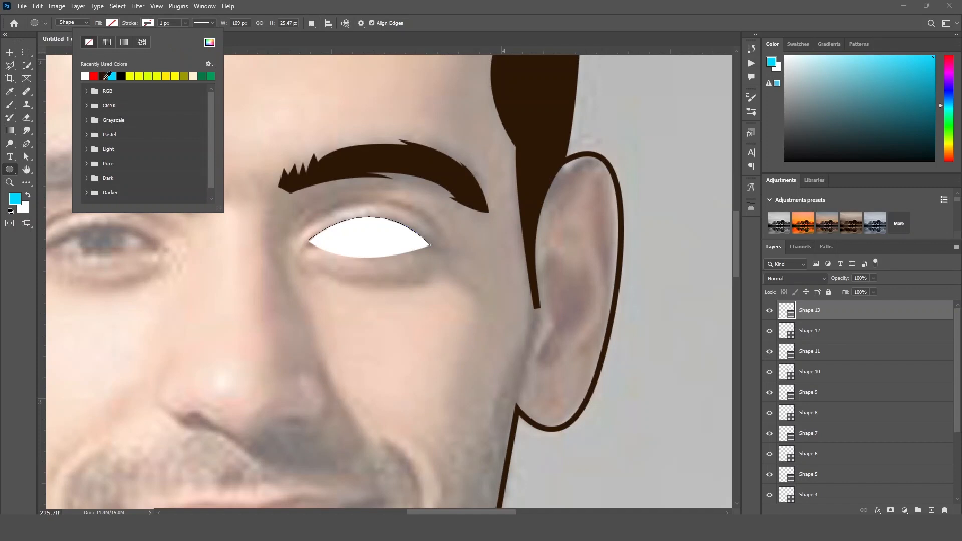
{"action": "left_click", "coordinate": [103, 76]}
{"action": "left_click", "coordinate": [168, 22]}
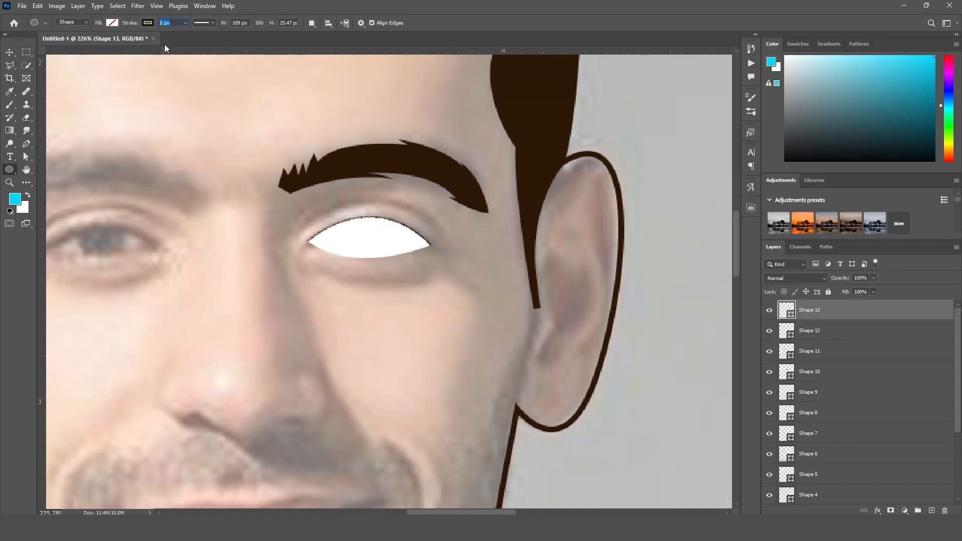
{"action": "type", "text": "8"}
{"action": "key", "text": "Return"}
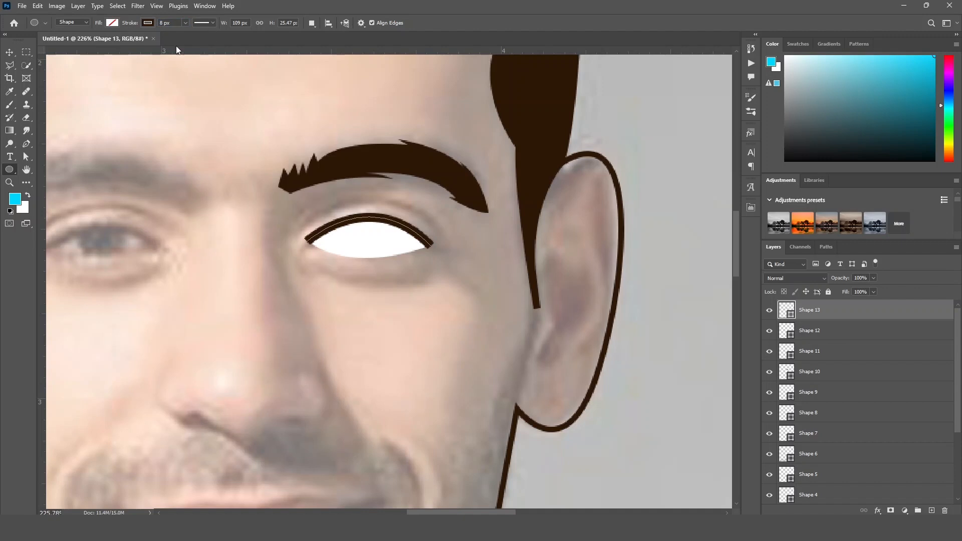
Set the eyelid stroke's caps to Round.
{"action": "left_click", "coordinate": [212, 23]}
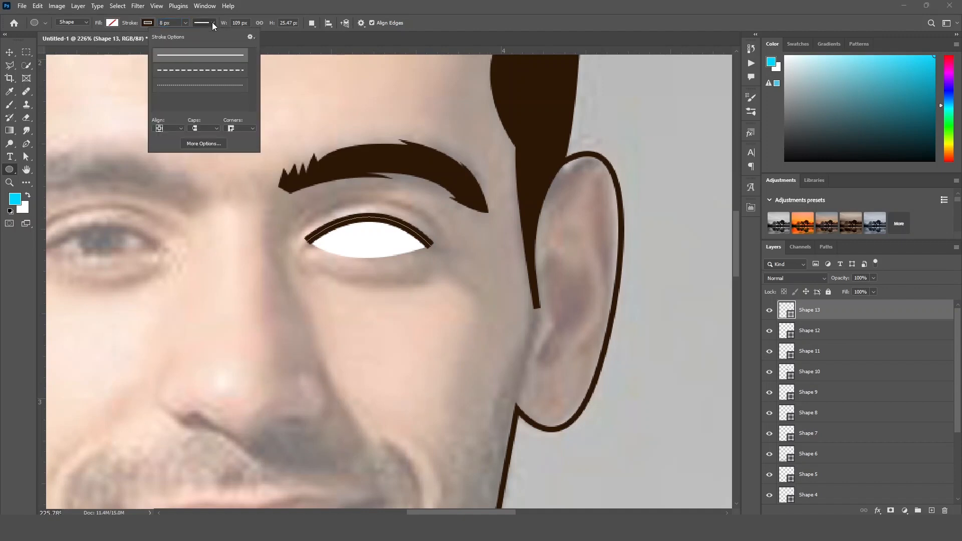
{"action": "left_click", "coordinate": [197, 144]}
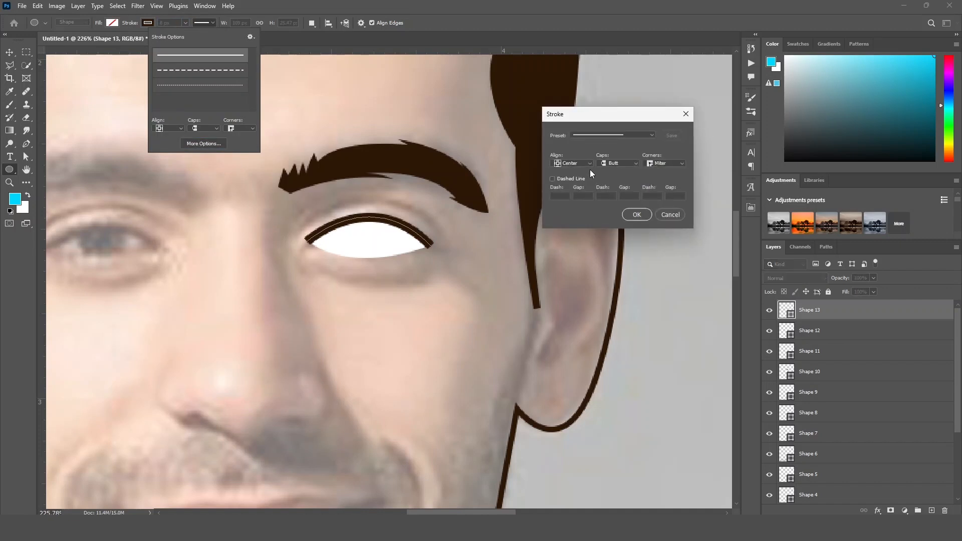
{"action": "left_click", "coordinate": [612, 163]}
{"action": "left_click", "coordinate": [615, 180]}
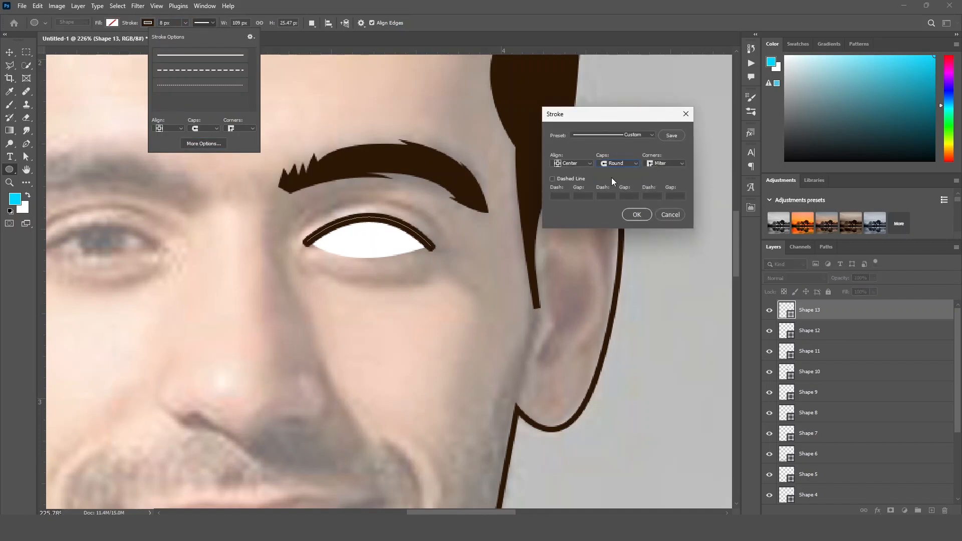
{"action": "left_click", "coordinate": [637, 215]}
{"action": "key", "text": "v"}
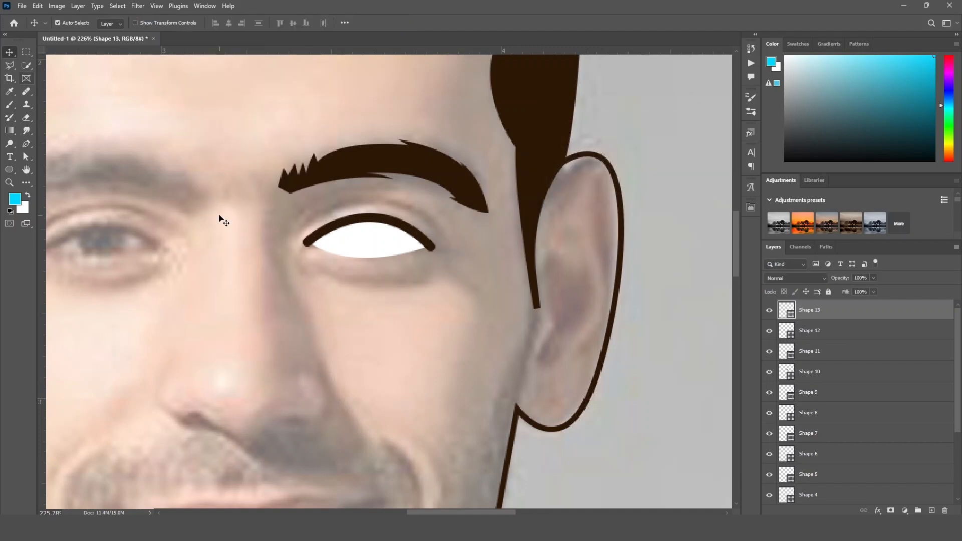
Hide the white eye shape and draw a circle about 36 px across over the iris with the Ellipse tool.
{"action": "left_click", "coordinate": [810, 356]}
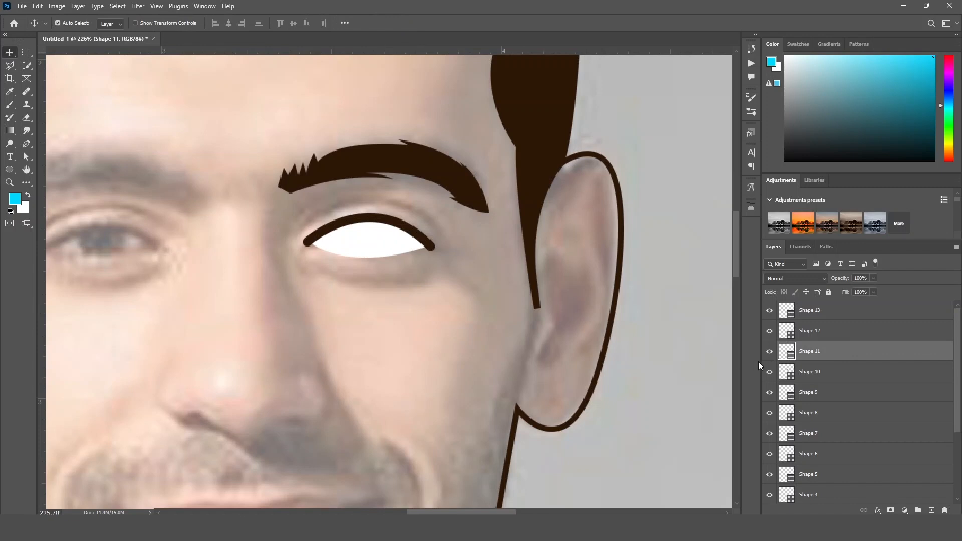
{"action": "left_click", "coordinate": [770, 351]}
{"action": "left_click", "coordinate": [371, 311]}
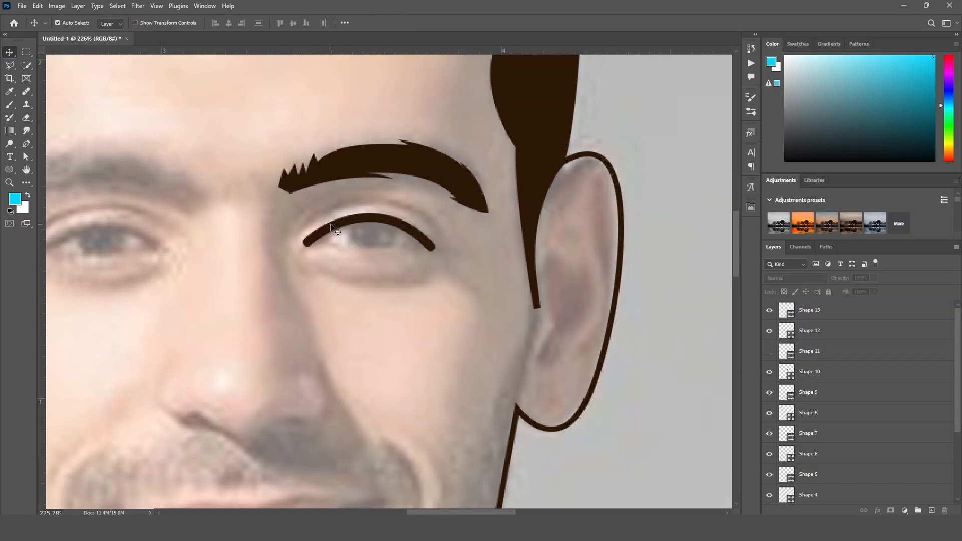
{"action": "left_click", "coordinate": [9, 170]}
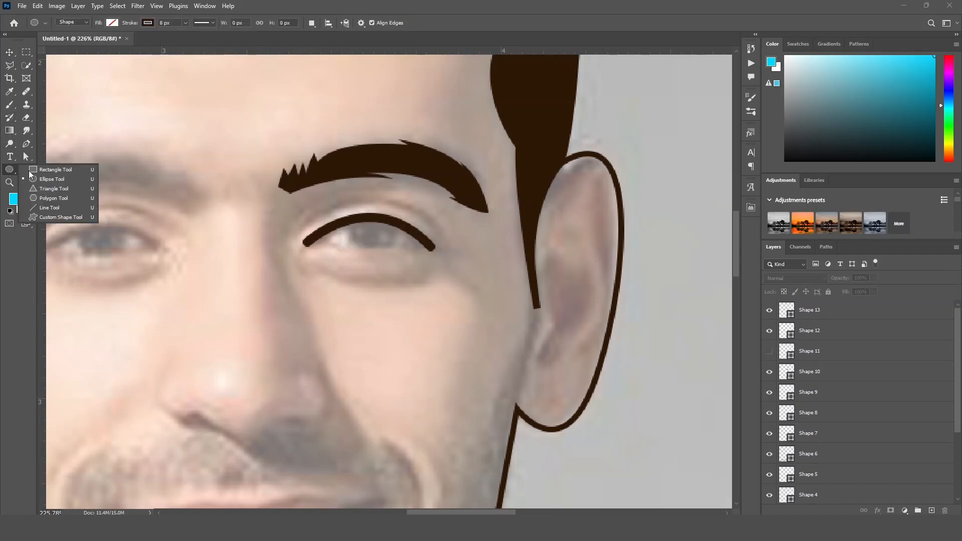
{"action": "left_click", "coordinate": [52, 181]}
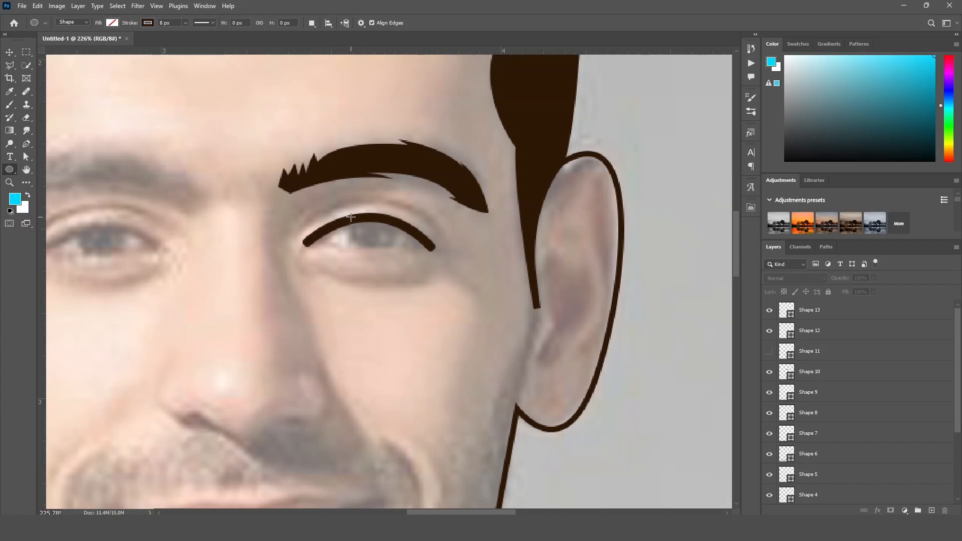
{"action": "left_click_drag", "start_coordinate": [351, 217], "coordinate": [401, 258]}
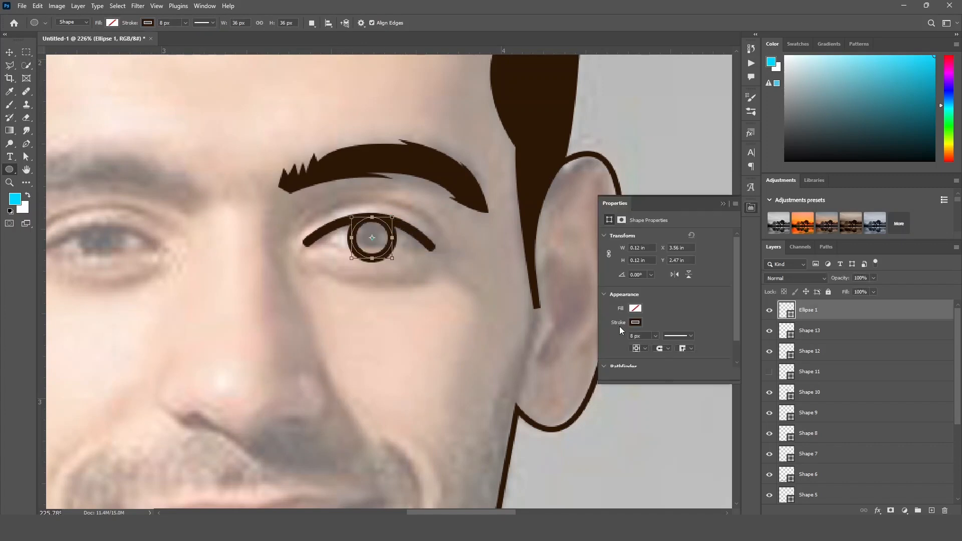
Remove the iris circle's stroke and fill it with dark brown.
{"action": "left_click", "coordinate": [635, 323]}
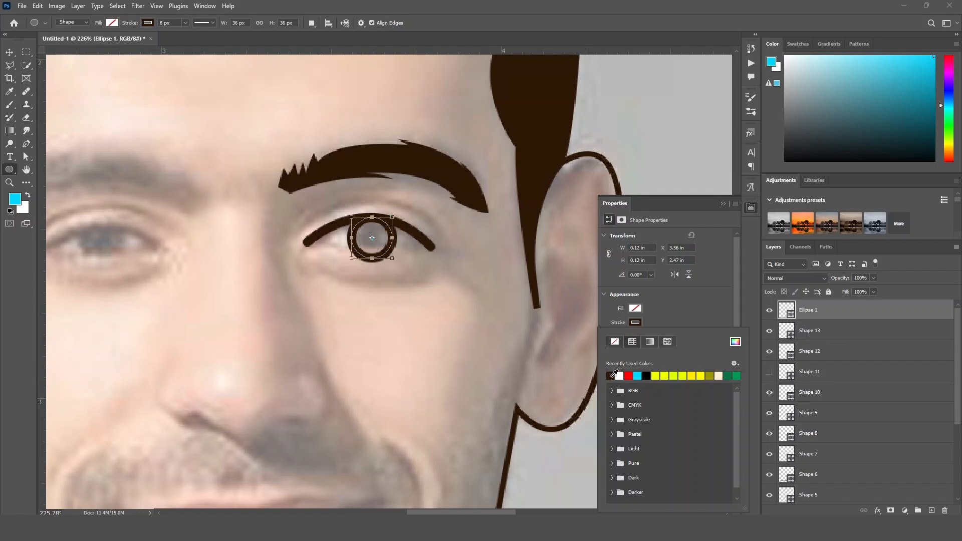
{"action": "left_click", "coordinate": [615, 342]}
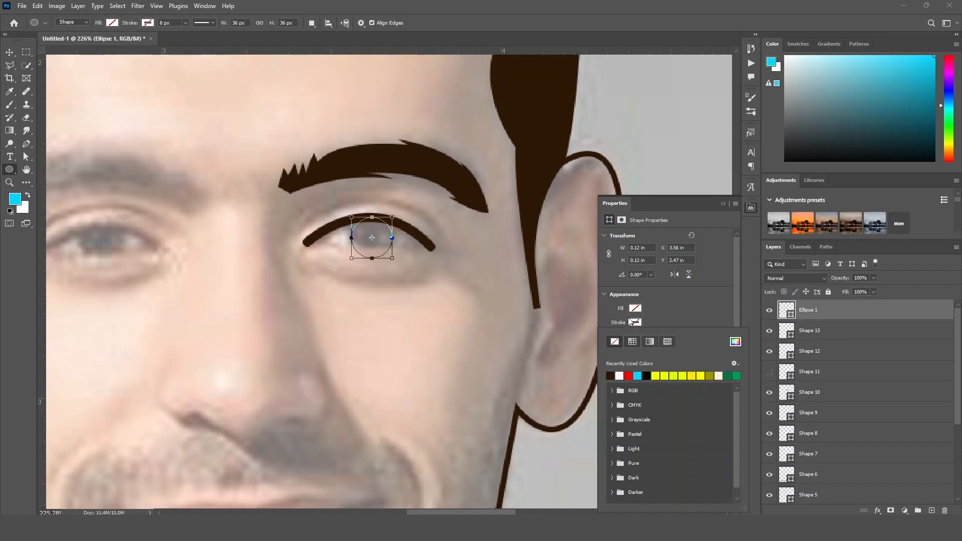
{"action": "left_click", "coordinate": [636, 308]}
{"action": "left_click", "coordinate": [611, 362]}
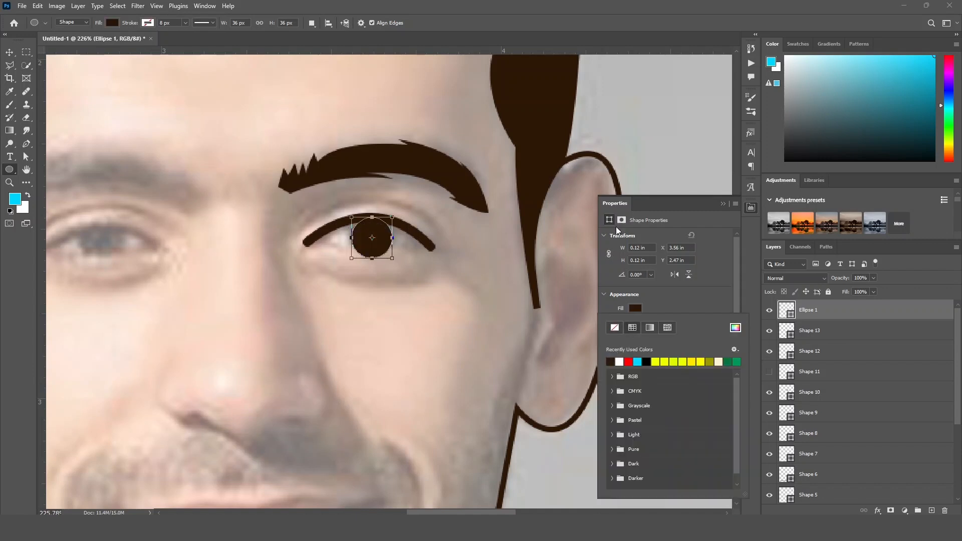
{"action": "left_click", "coordinate": [707, 204]}
{"action": "left_click", "coordinate": [707, 204]}
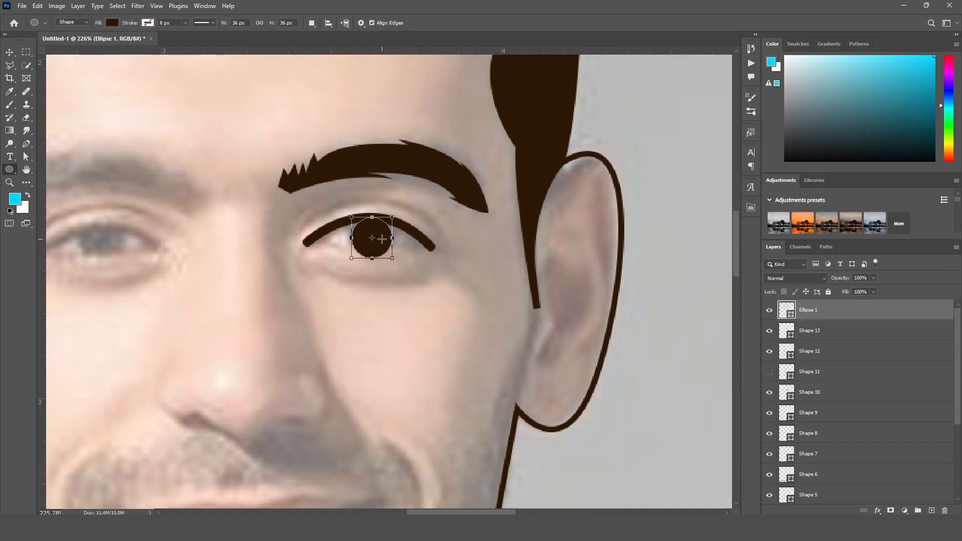
Move the iris circle slightly up against the eyelid, show the white eye shape again, and deselect.
{"action": "key", "text": "v"}
{"action": "left_click_drag", "start_coordinate": [379, 244], "coordinate": [377, 239]}
{"action": "left_click", "coordinate": [770, 372]}
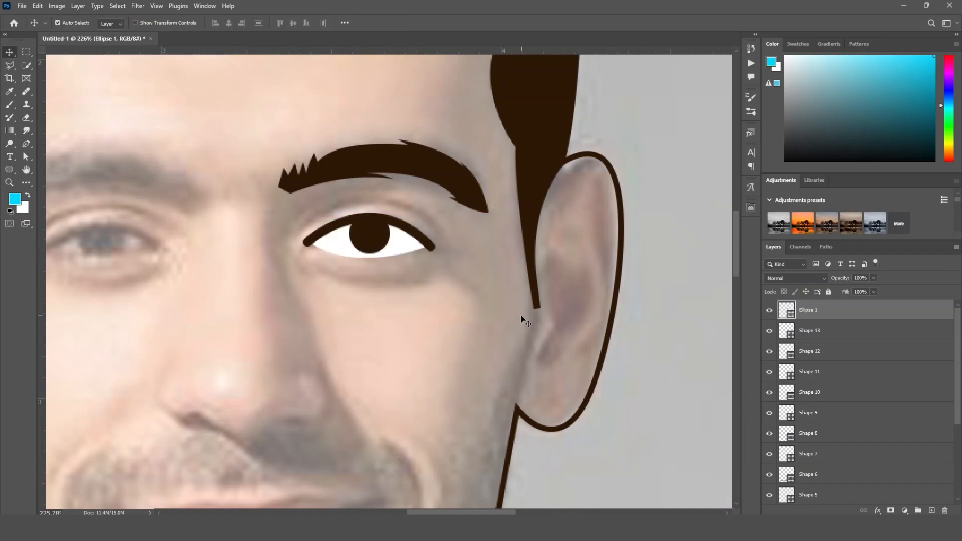
{"action": "left_click", "coordinate": [645, 267]}
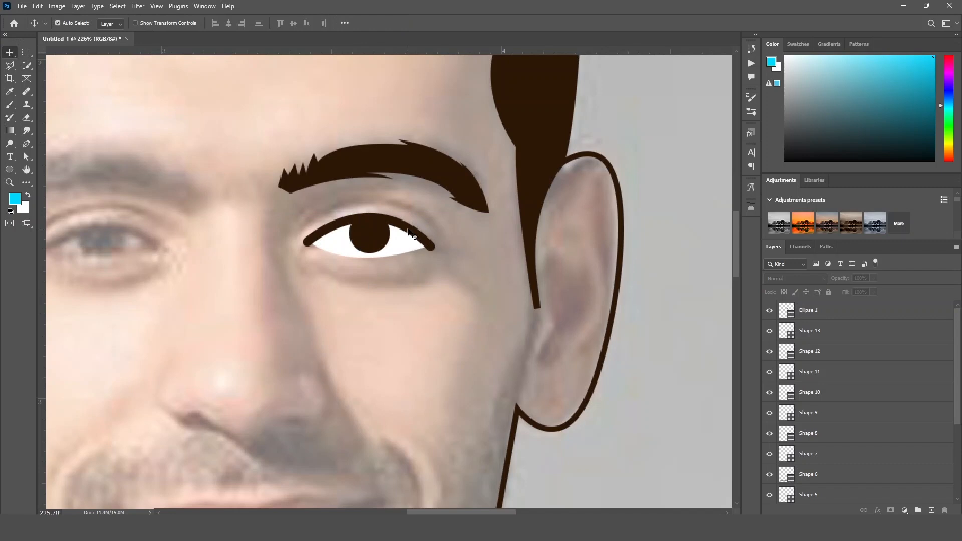
Set the upper eyelid curve's stroke width to 5 px.
{"action": "left_click", "coordinate": [409, 232]}
{"action": "key", "text": "p"}
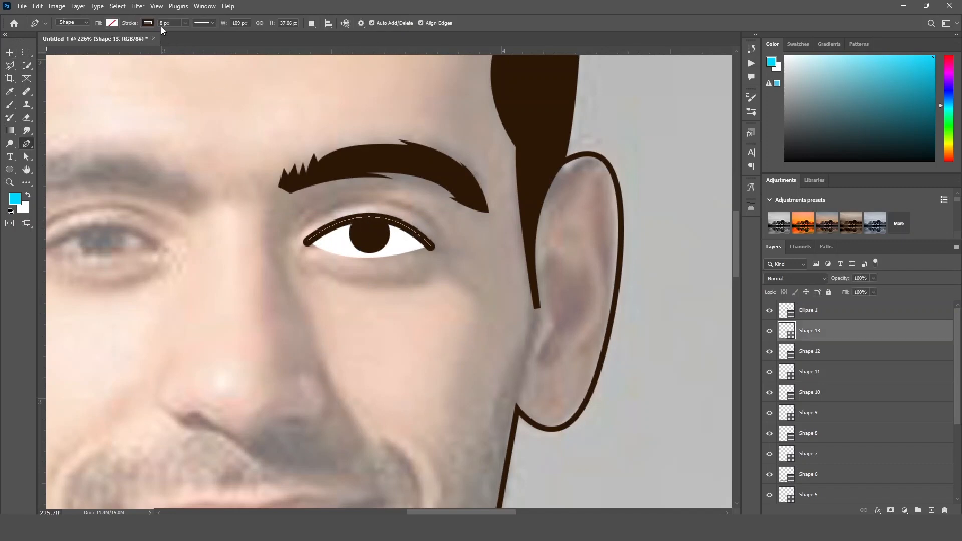
{"action": "type", "text": "5"}
{"action": "key", "text": "Return"}
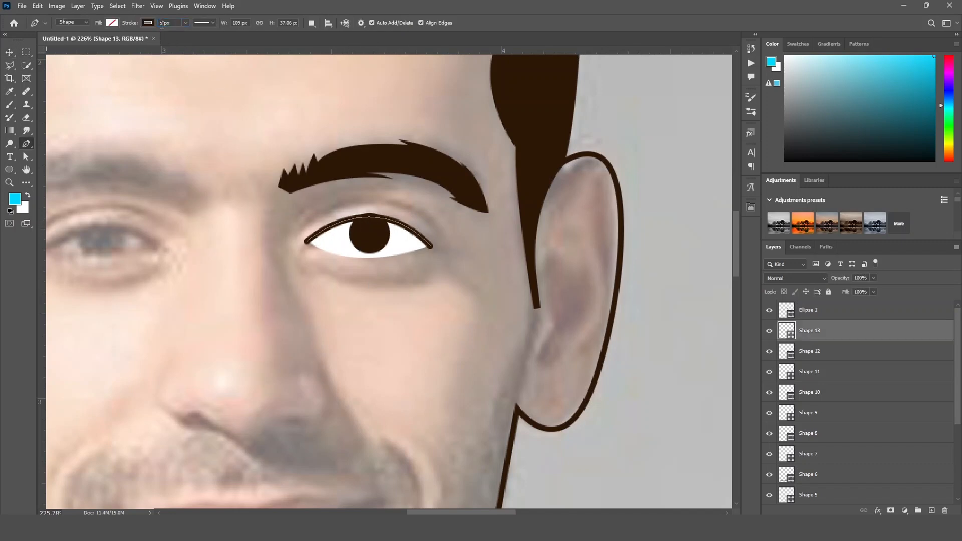
{"action": "left_click", "coordinate": [9, 53]}
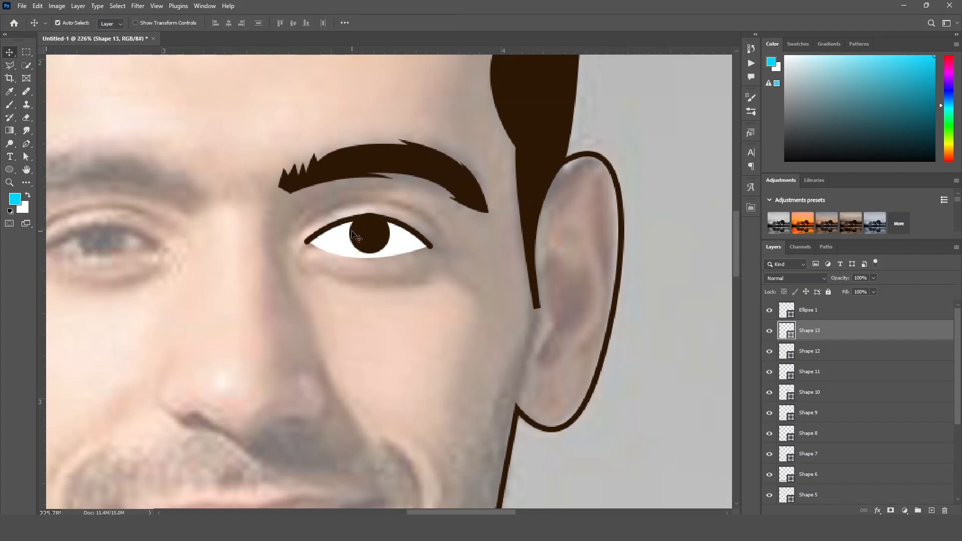
Enlarge the iris circle slightly, nudge it down within the eye, and deselect it.
{"action": "left_click", "coordinate": [372, 235], "text": "ctrl"}
{"action": "key", "text": "ctrl+t"}
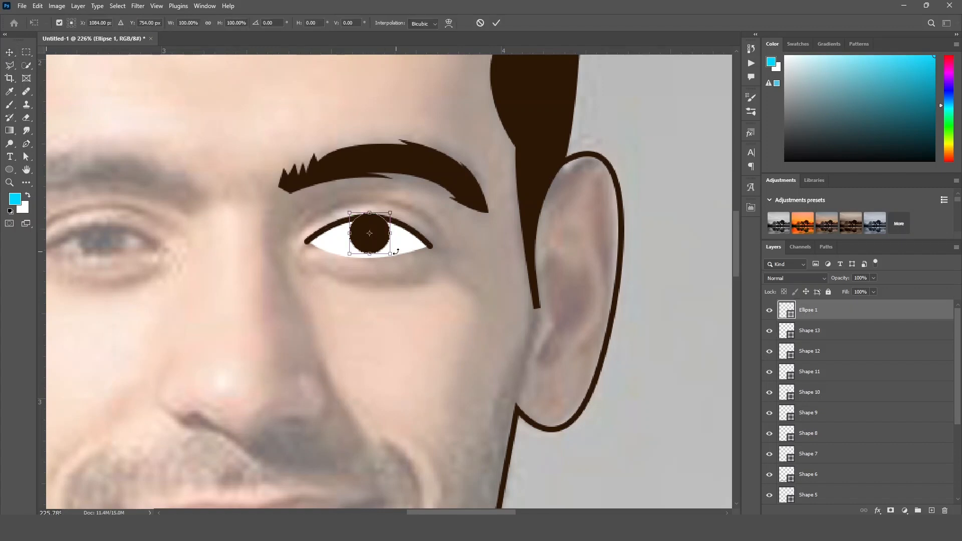
{"action": "mouse_move", "coordinate": [393, 255]}
{"action": "left_mouse_down"}
{"action": "mouse_move", "coordinate": [399, 243]}
{"action": "mouse_move", "coordinate": [394, 254]}
{"action": "left_mouse_up"}
{"action": "key", "text": "Return"}
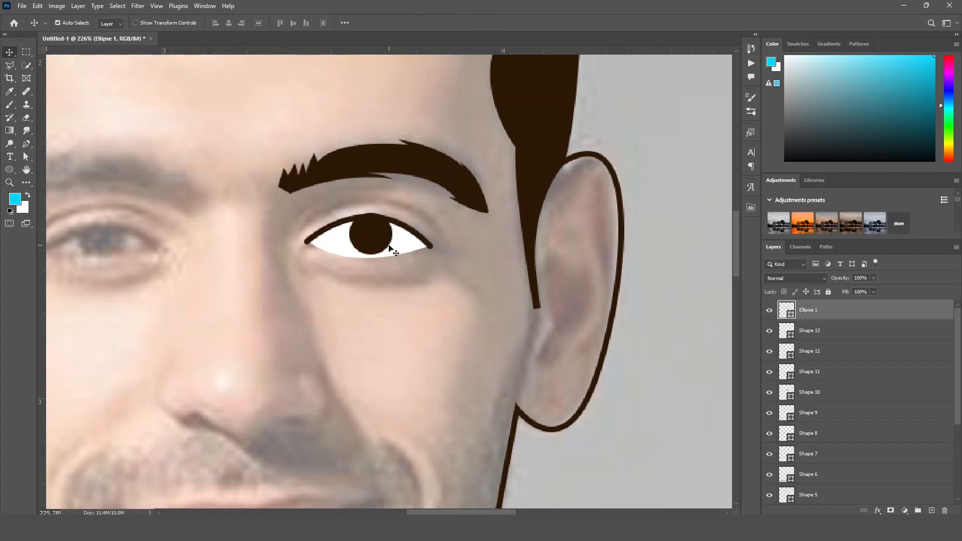
{"action": "key", "text": "Down"}
{"action": "key", "text": "Down"}
{"action": "key", "text": "Left"}
{"action": "key", "text": "Right"}
{"action": "left_click", "coordinate": [414, 294]}
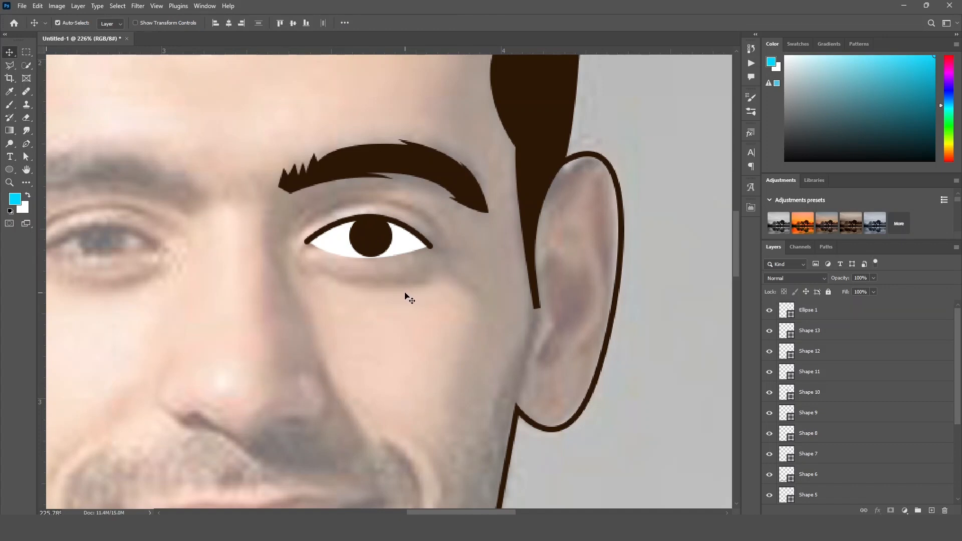
{"action": "key", "text": "p"}
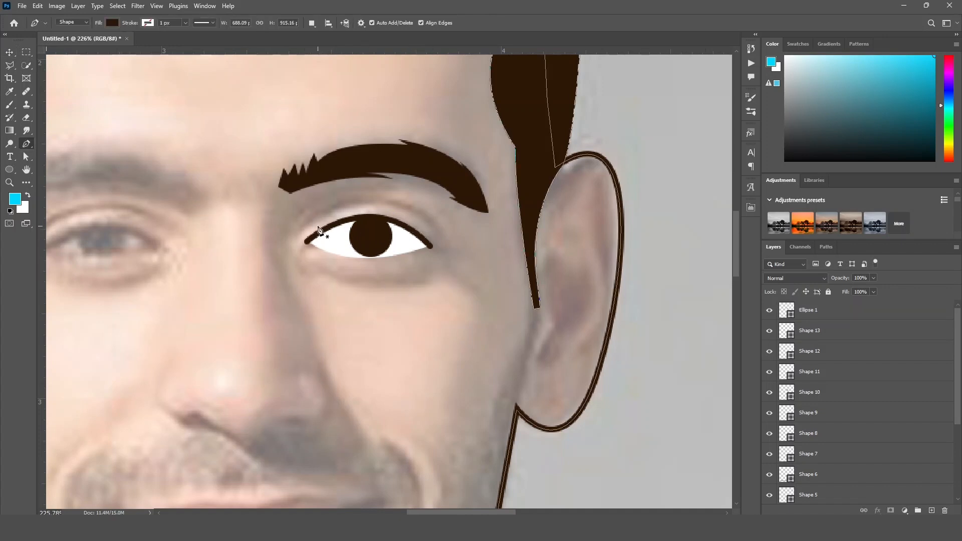
{"action": "left_click", "coordinate": [7, 53]}
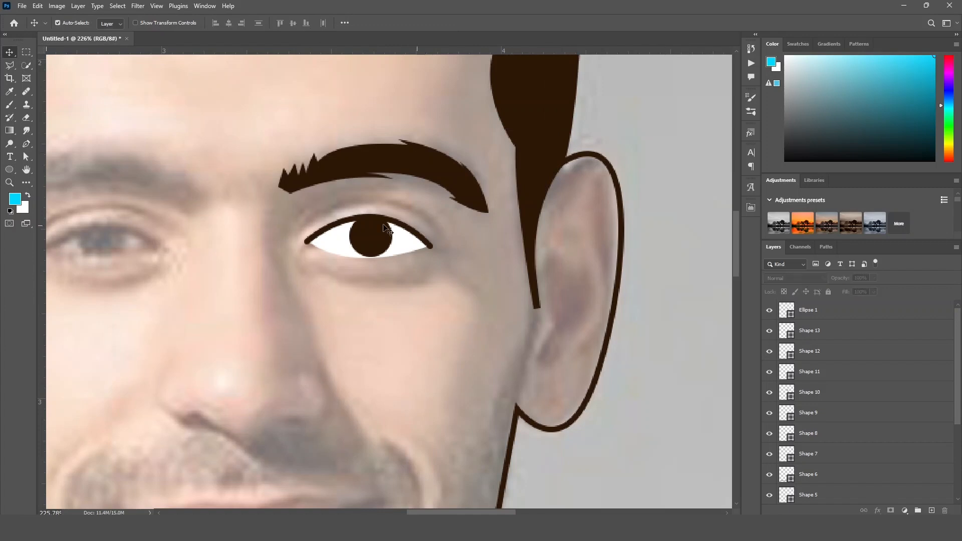
Draw a thin closed crescent shape with the Pen tool along the eyelid crease above the right eye.
{"action": "key", "text": "p"}
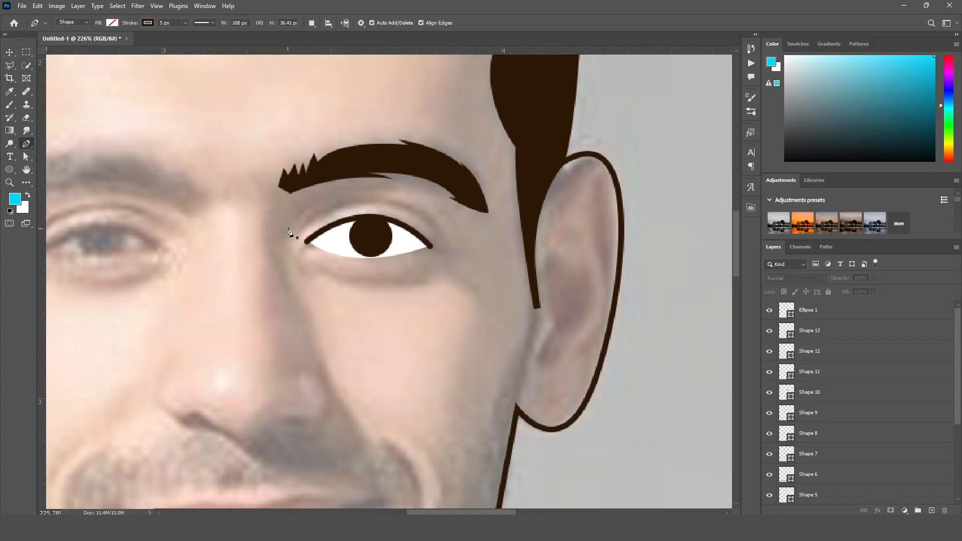
{"action": "left_click", "coordinate": [300, 228]}
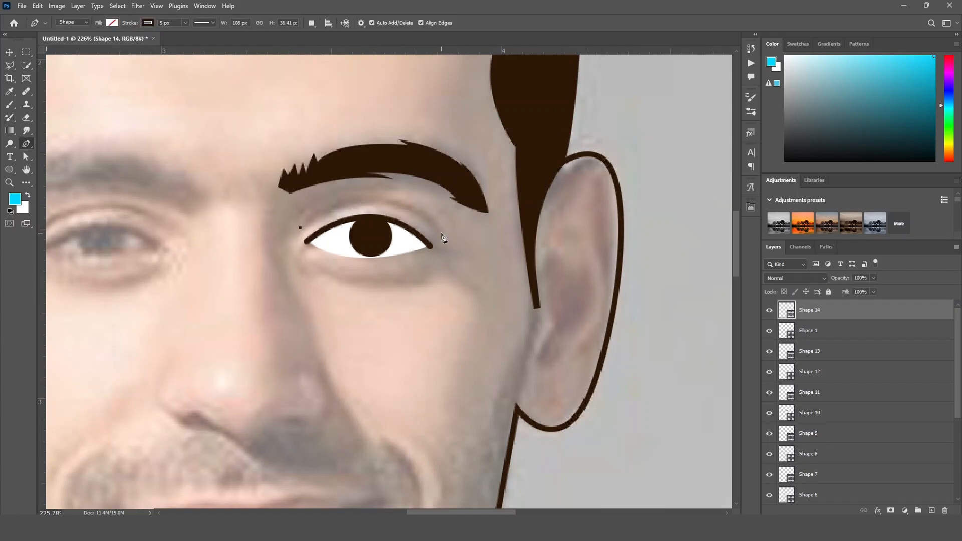
{"action": "left_click_drag", "start_coordinate": [441, 233], "coordinate": [504, 307]}
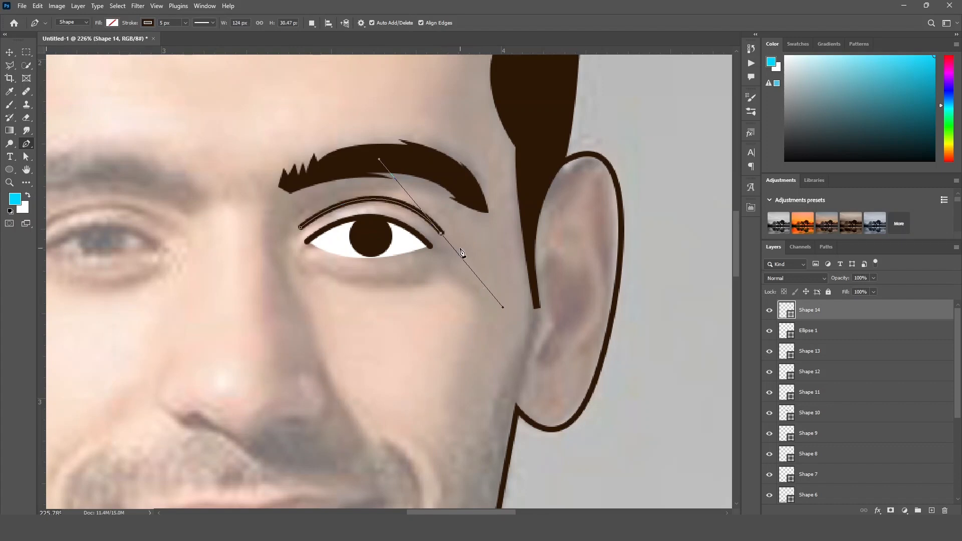
{"action": "left_click", "coordinate": [441, 235], "text": "alt"}
{"action": "left_click_drag", "start_coordinate": [300, 228], "coordinate": [209, 290]}
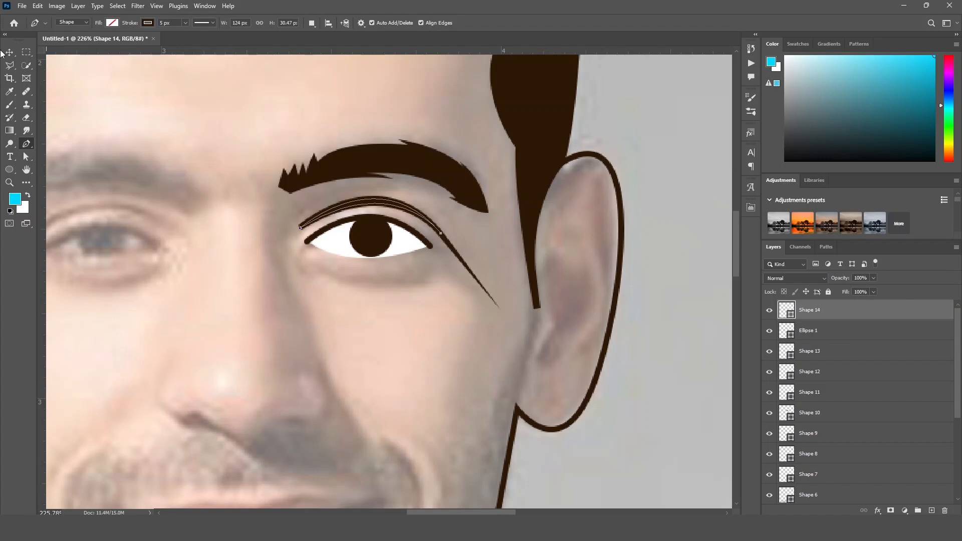
{"action": "left_click", "coordinate": [9, 52]}
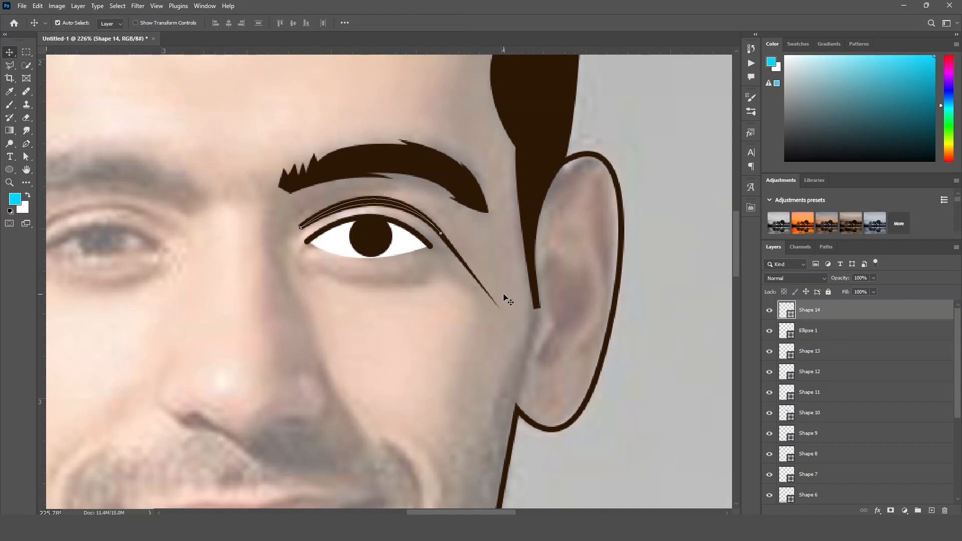
Remove the crease shape's stroke and fill it with dark brown.
{"action": "key", "text": "u"}
{"action": "left_click", "coordinate": [147, 22]}
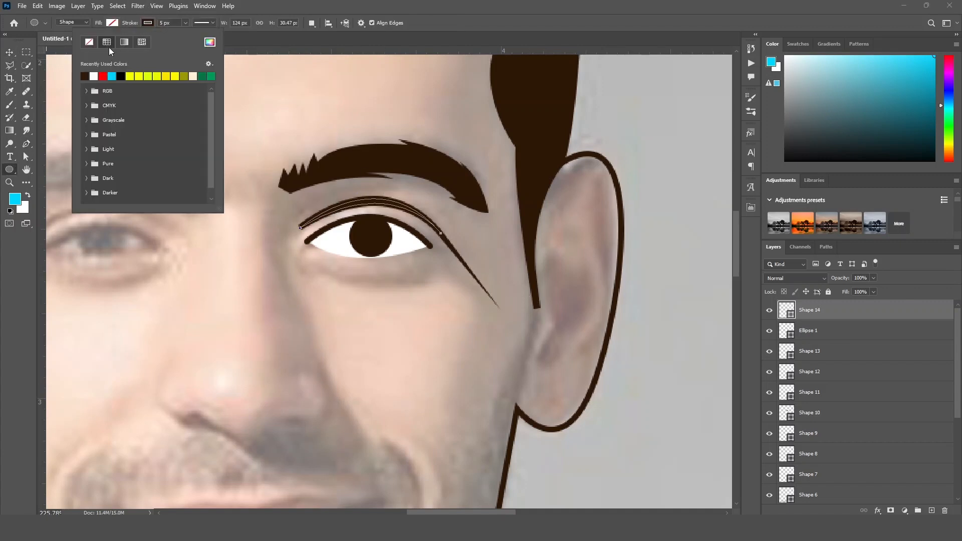
{"action": "left_click", "coordinate": [88, 42]}
{"action": "left_click", "coordinate": [114, 23]}
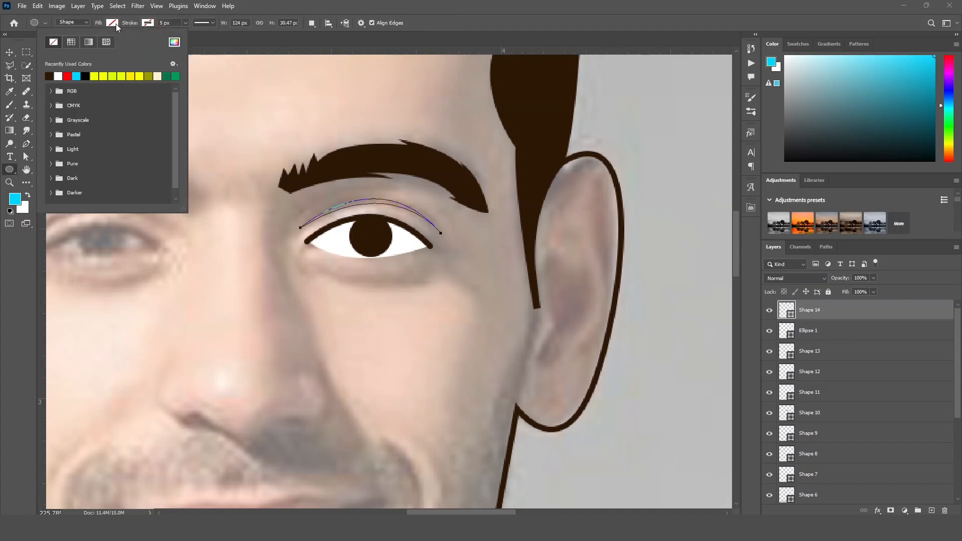
{"action": "left_click", "coordinate": [48, 76]}
{"action": "left_click", "coordinate": [9, 52]}
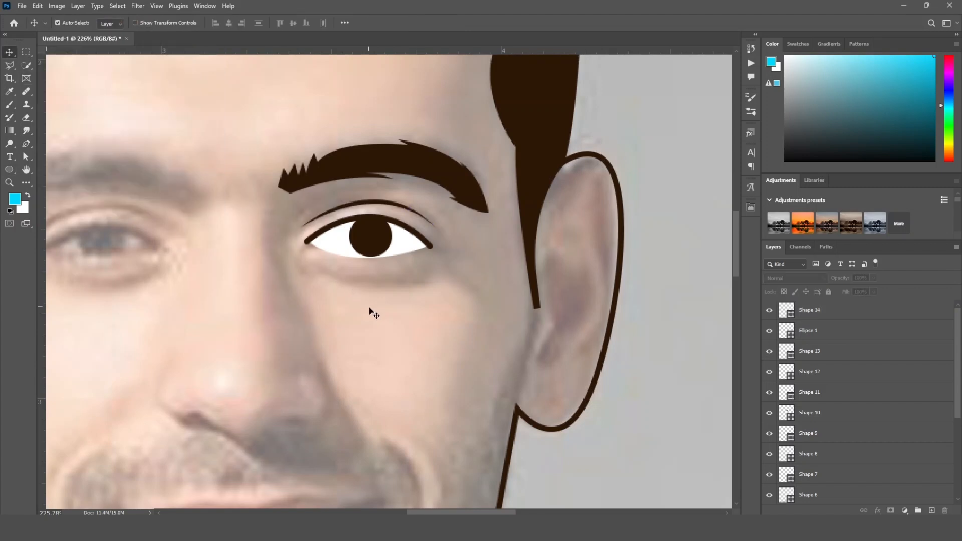
{"action": "mouse_move", "coordinate": [376, 314]}
{"action": "left_mouse_down"}
{"action": "mouse_move", "coordinate": [374, 305]}
{"action": "mouse_move", "coordinate": [379, 314]}
{"action": "left_mouse_up"}
{"action": "scroll", "coordinate": [374, 307], "scroll_direction": "down", "scroll_amount": 5}
{"action": "scroll", "coordinate": [373, 305], "scroll_direction": "up", "scroll_amount": 5}
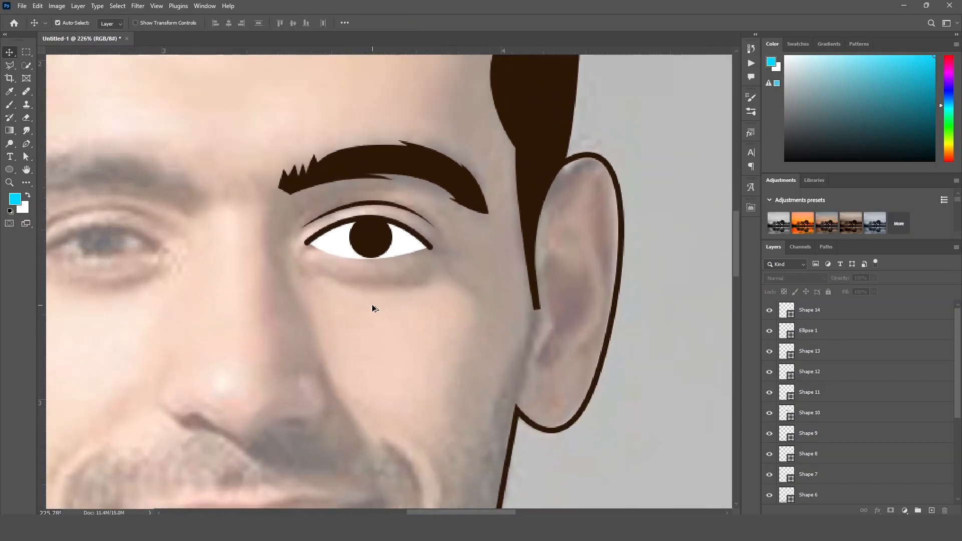
Duplicate the dark iris circle and scale the copy down to about 69% around its centre.
{"action": "left_click_drag", "start_coordinate": [388, 298], "coordinate": [396, 327]}
{"action": "scroll", "coordinate": [369, 296], "scroll_direction": "up", "scroll_amount": 1}
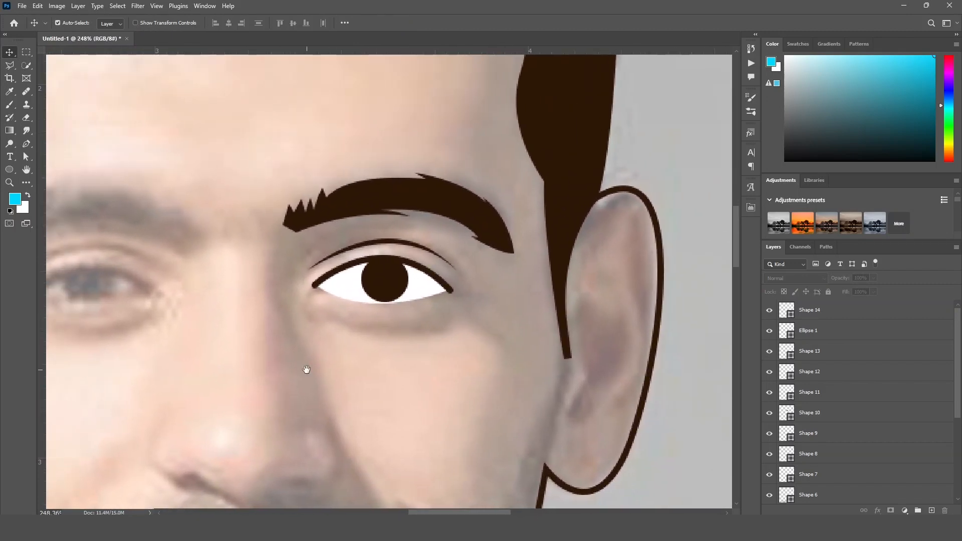
{"action": "left_click_drag", "start_coordinate": [307, 369], "coordinate": [351, 371]}
{"action": "scroll", "coordinate": [408, 370], "scroll_direction": "up", "scroll_amount": 1}
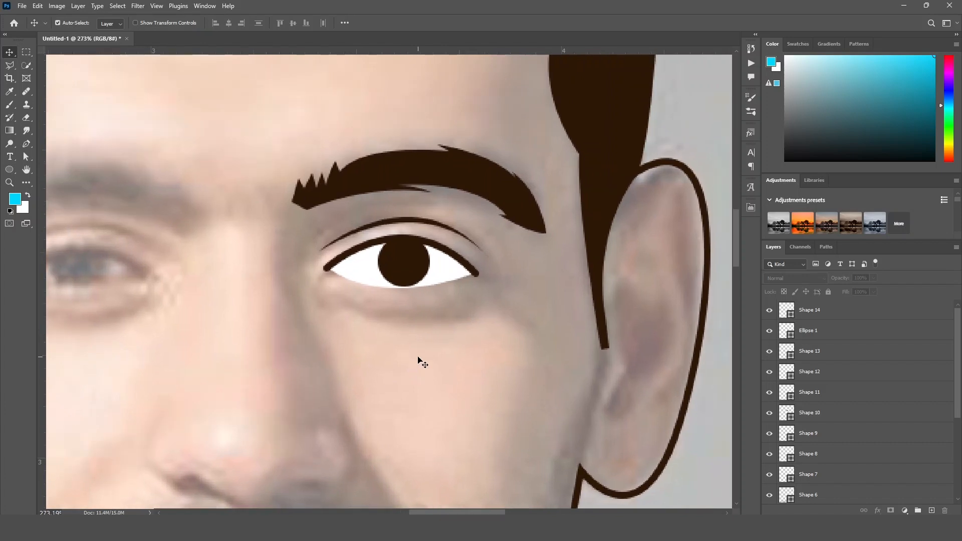
{"action": "left_click_drag", "start_coordinate": [441, 309], "coordinate": [424, 333]}
{"action": "left_click", "coordinate": [393, 301]}
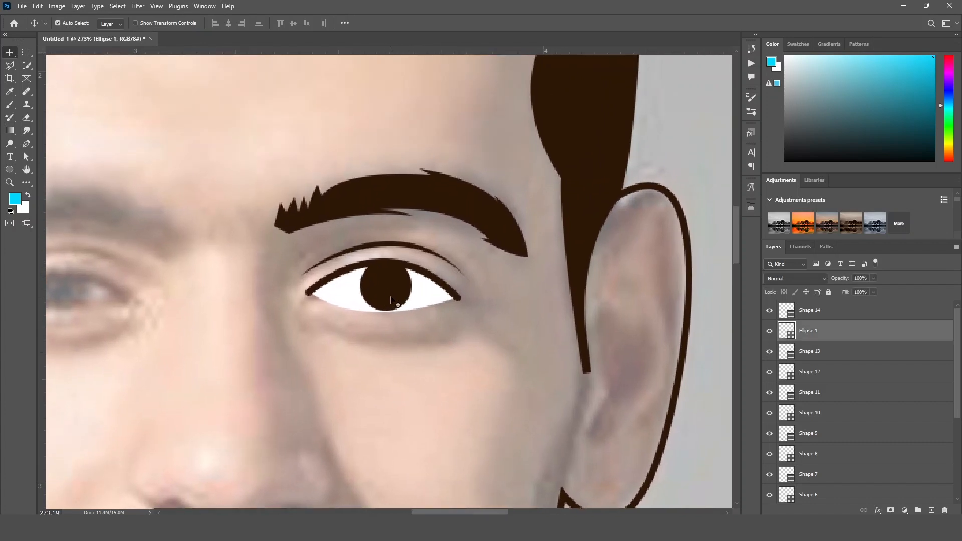
{"action": "key", "text": "ctrl"}
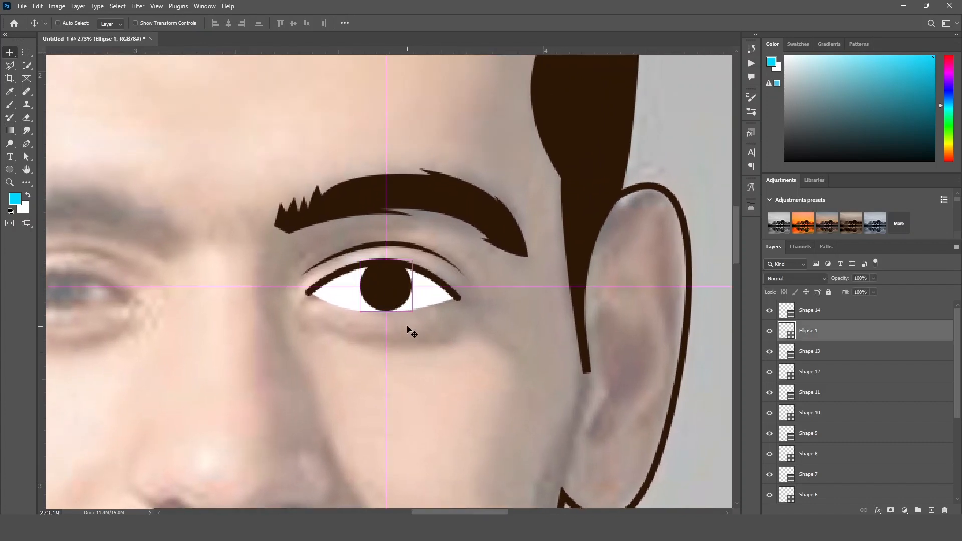
{"action": "key", "text": "ctrl+j"}
{"action": "key", "text": "ctrl+t"}
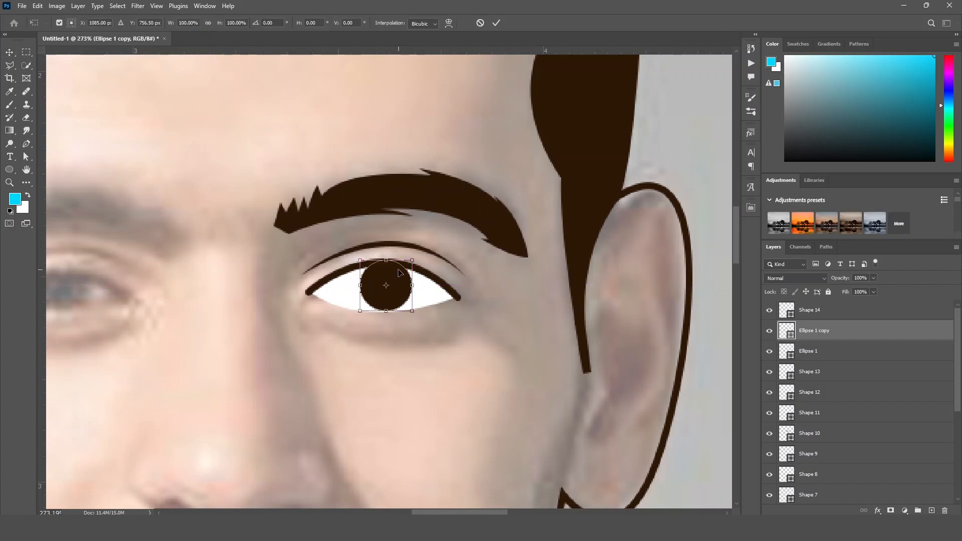
{"action": "left_click_drag", "start_coordinate": [414, 260], "coordinate": [405, 268]}
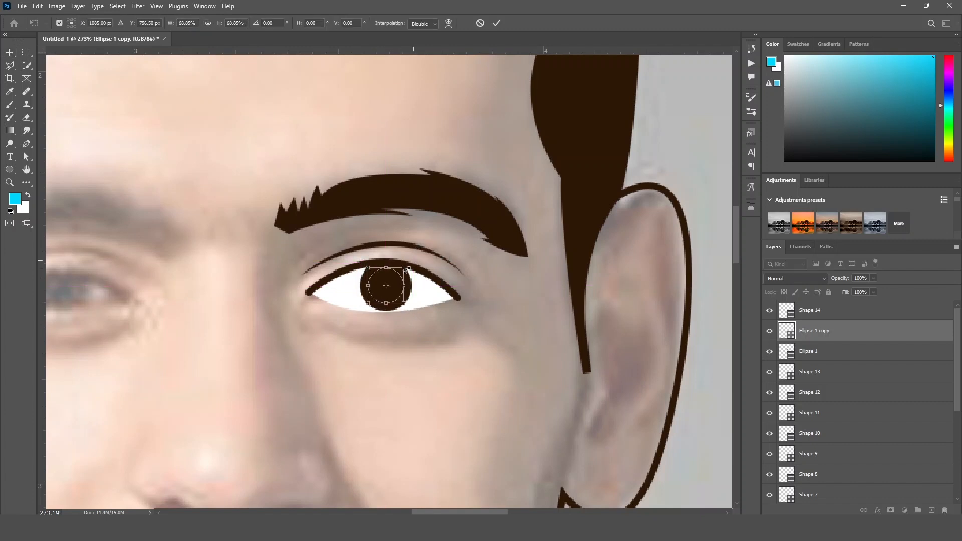
{"action": "key", "text": "Return"}
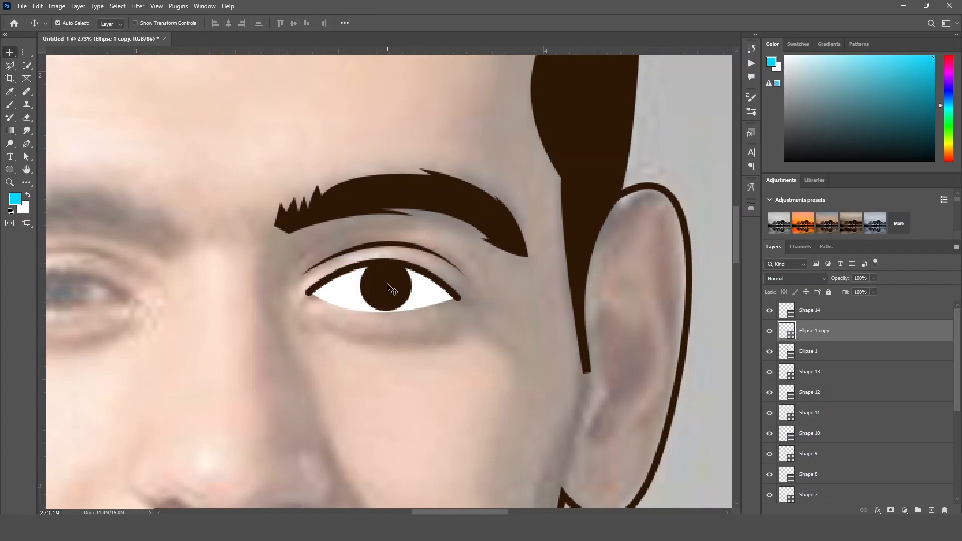
Fill the smaller iris circle with reddish brown #8a3f16 and deselect it.
{"action": "key", "text": "u"}
{"action": "left_click", "coordinate": [111, 23]}
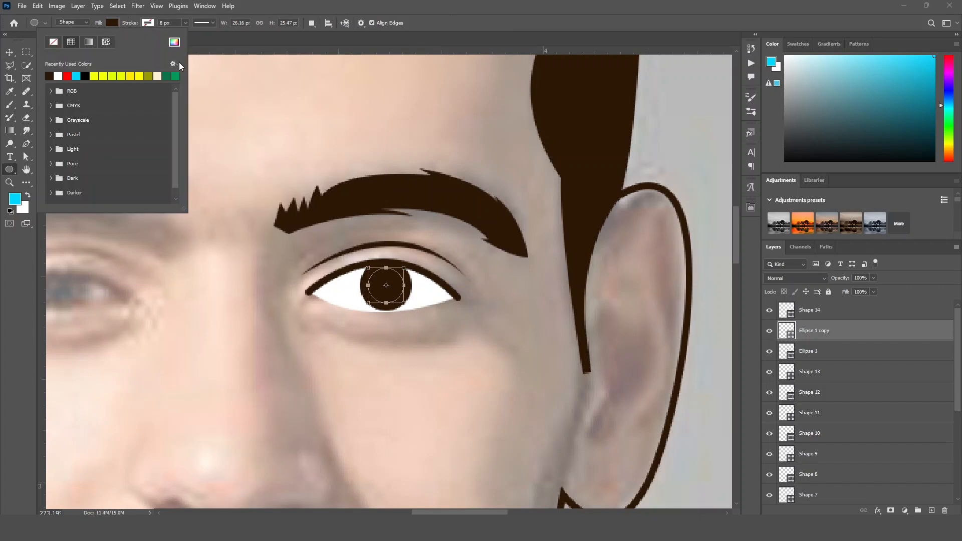
{"action": "left_click", "coordinate": [174, 42]}
{"action": "mouse_move", "coordinate": [529, 320]}
{"action": "left_mouse_down"}
{"action": "mouse_move", "coordinate": [533, 296]}
{"action": "mouse_move", "coordinate": [516, 279]}
{"action": "left_mouse_up"}
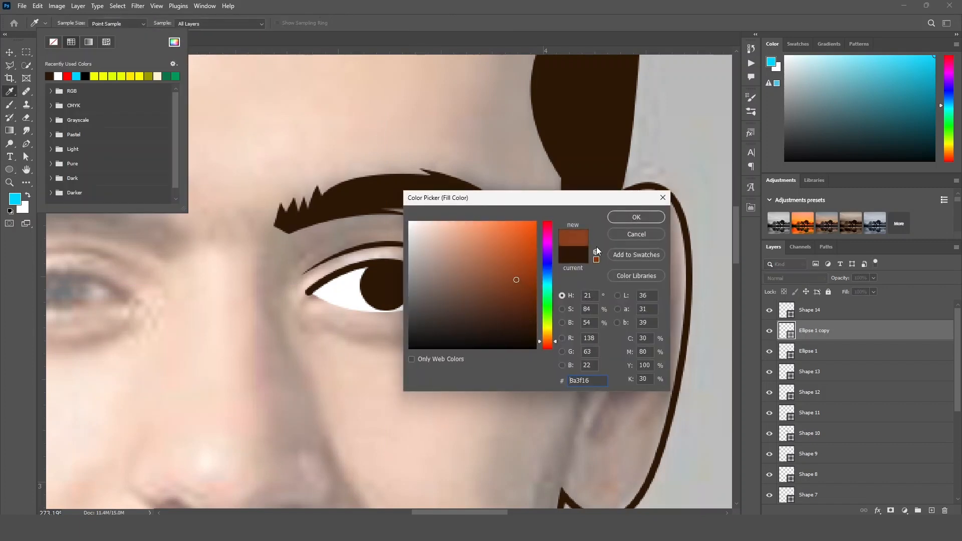
{"action": "left_click", "coordinate": [623, 221]}
{"action": "left_click", "coordinate": [9, 52]}
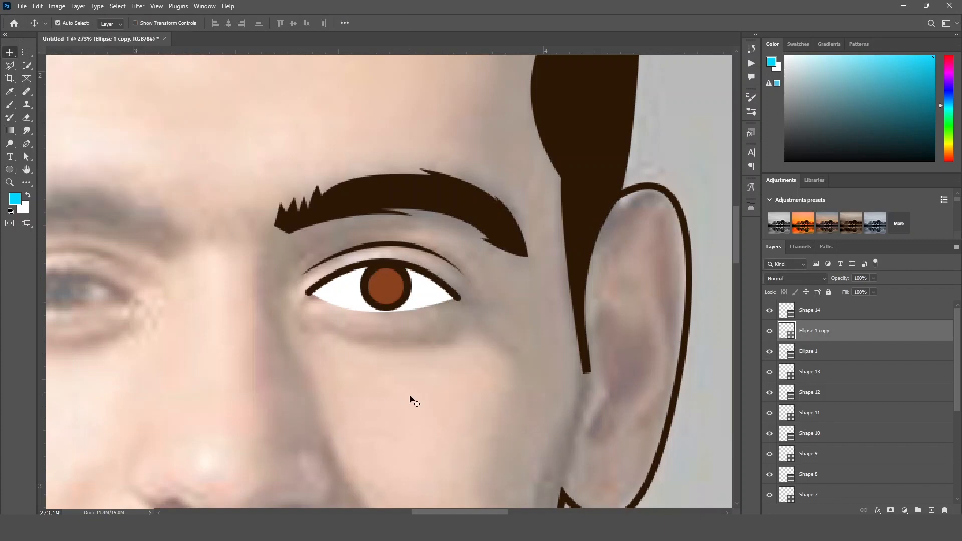
{"action": "left_click", "coordinate": [414, 386]}
Duplicate the reddish-brown circle and scale the copy down to about 46% around its centre for the pupil.
{"action": "left_click", "coordinate": [382, 289]}
{"action": "key", "text": "ctrl+j"}
{"action": "key", "text": "ctrl+t"}
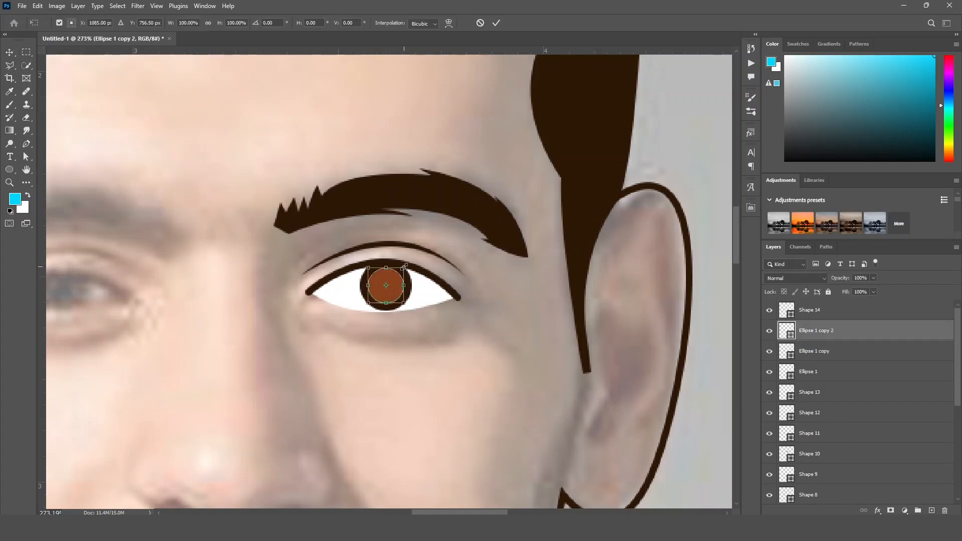
{"action": "left_click_drag", "start_coordinate": [405, 265], "coordinate": [396, 276]}
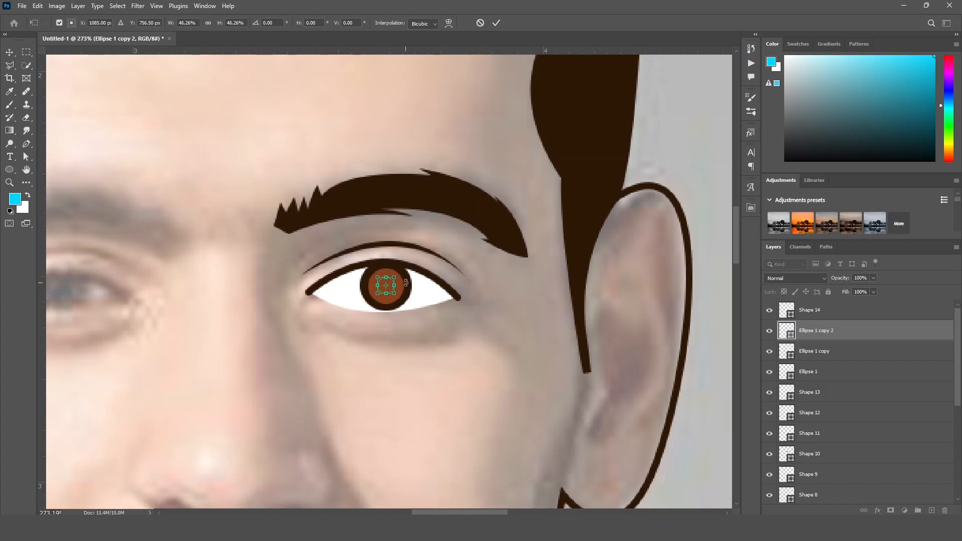
{"action": "key", "text": "Return"}
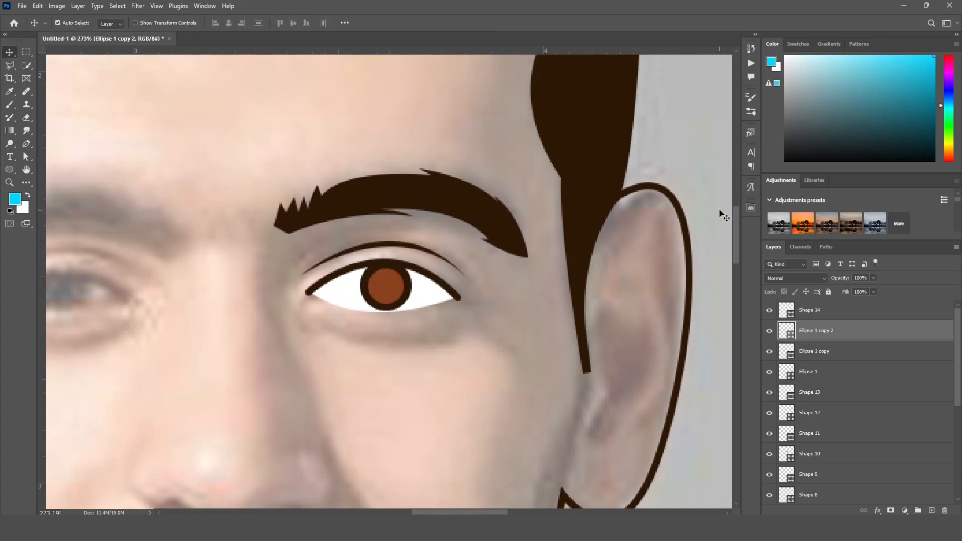
Fill the pupil circle with black and shrink it slightly.
{"action": "left_click", "coordinate": [751, 207]}
{"action": "left_click", "coordinate": [635, 308]}
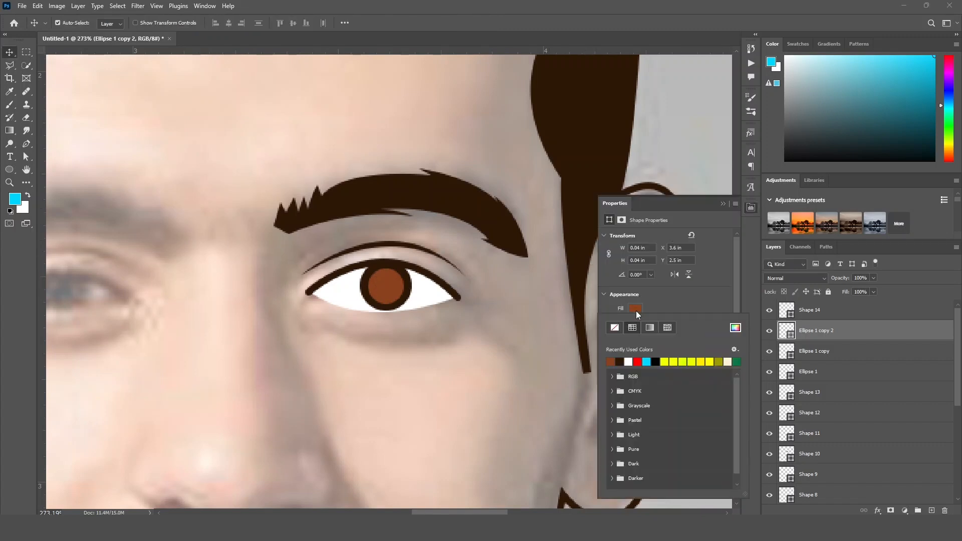
{"action": "left_click", "coordinate": [657, 361]}
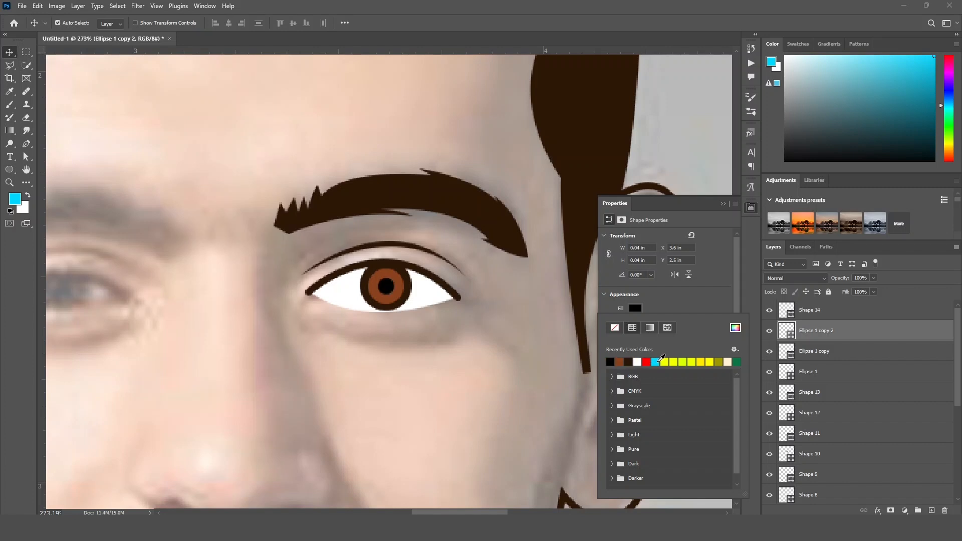
{"action": "left_click", "coordinate": [397, 293]}
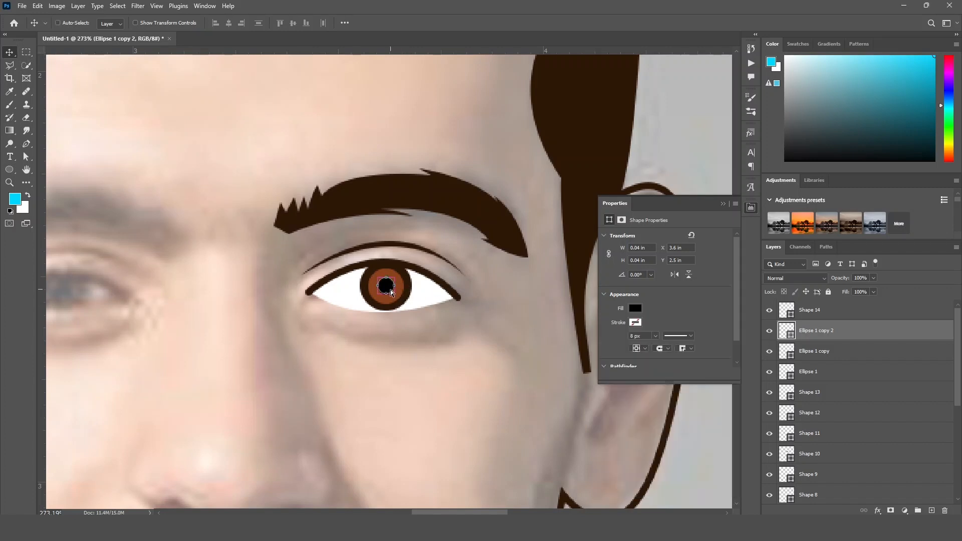
{"action": "key", "text": "ctrl+t"}
{"action": "left_click_drag", "start_coordinate": [395, 280], "coordinate": [395, 289]}
{"action": "key", "text": "Return"}
Duplicate the pupil, shrink the copy to about 0.02 in wide, and place it at the pupil's upper right edge.
{"action": "key", "text": "ctrl+j"}
{"action": "key", "text": "ctrl+t"}
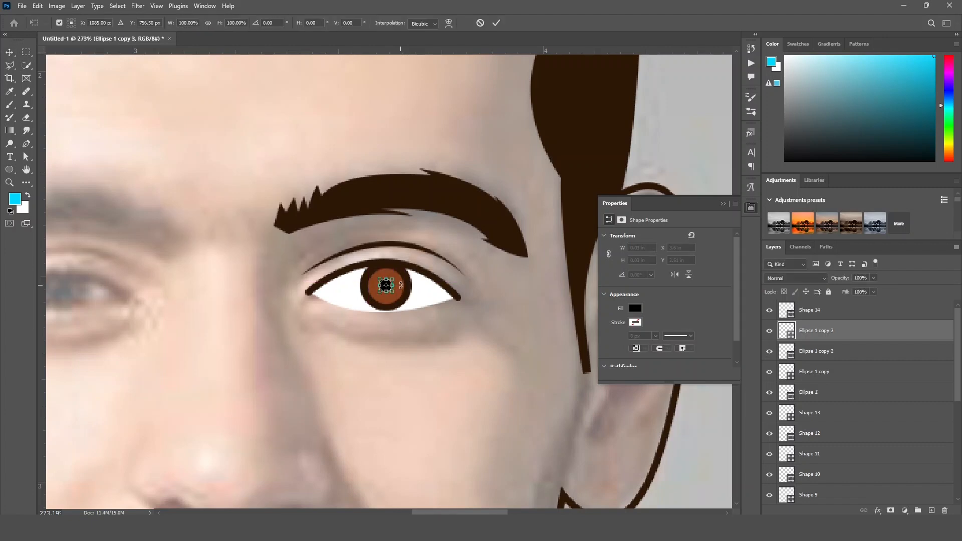
{"action": "left_click_drag", "start_coordinate": [394, 278], "coordinate": [392, 282]}
{"action": "key", "text": "Return"}
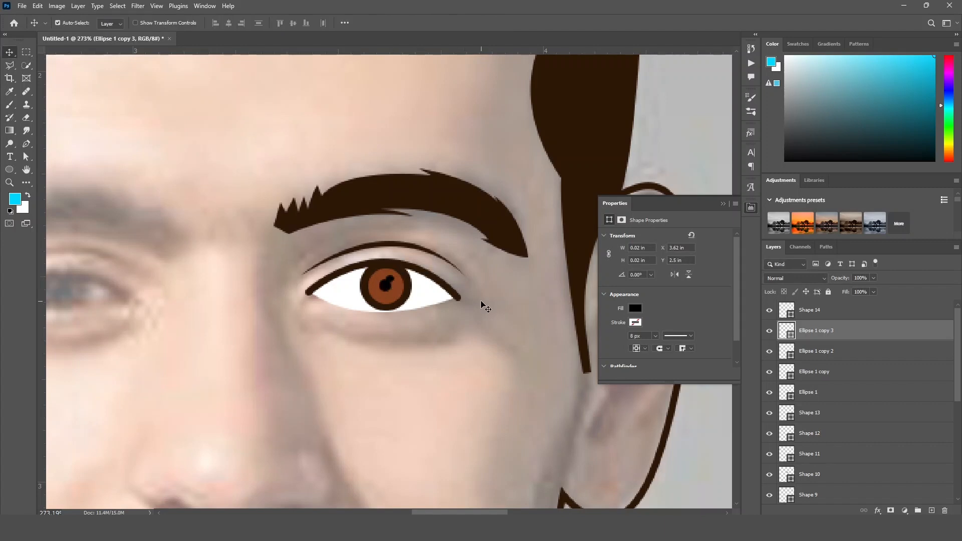
Fill the small highlight circle with white and deselect it.
{"action": "left_click", "coordinate": [635, 309]}
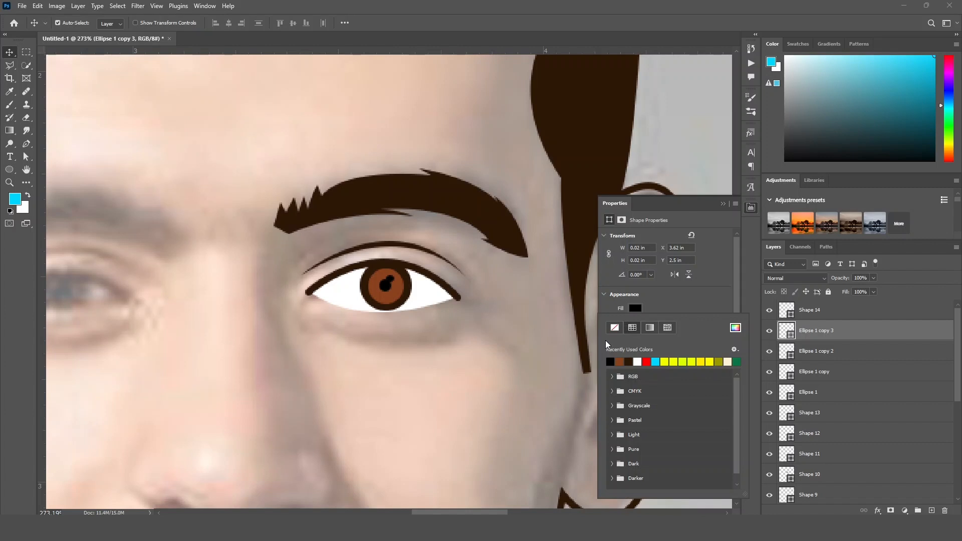
{"action": "left_click", "coordinate": [640, 361]}
{"action": "left_click", "coordinate": [724, 204]}
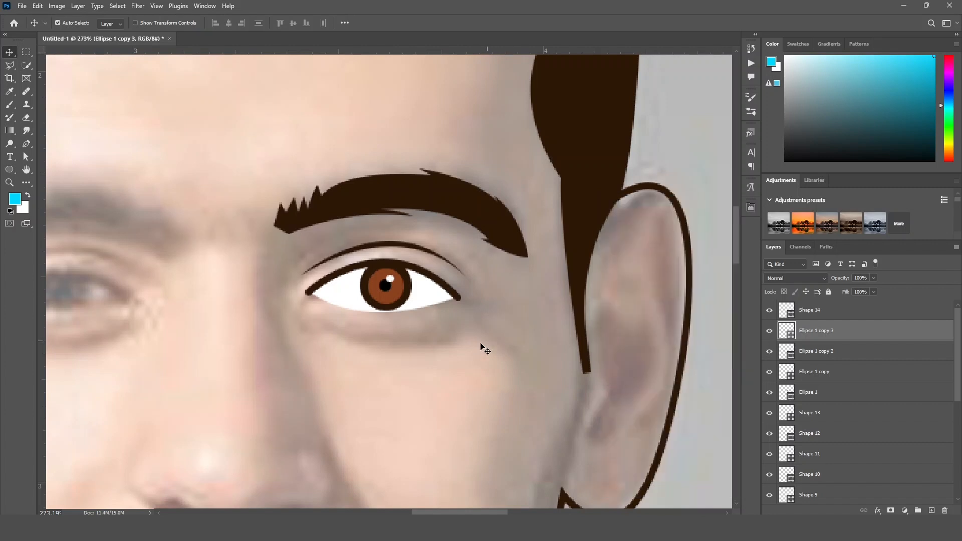
{"action": "left_click", "coordinate": [481, 346]}
Add a Gradient Overlay effect to the reddish-brown iris circle's layer and show its settings.
{"action": "left_click", "coordinate": [398, 305]}
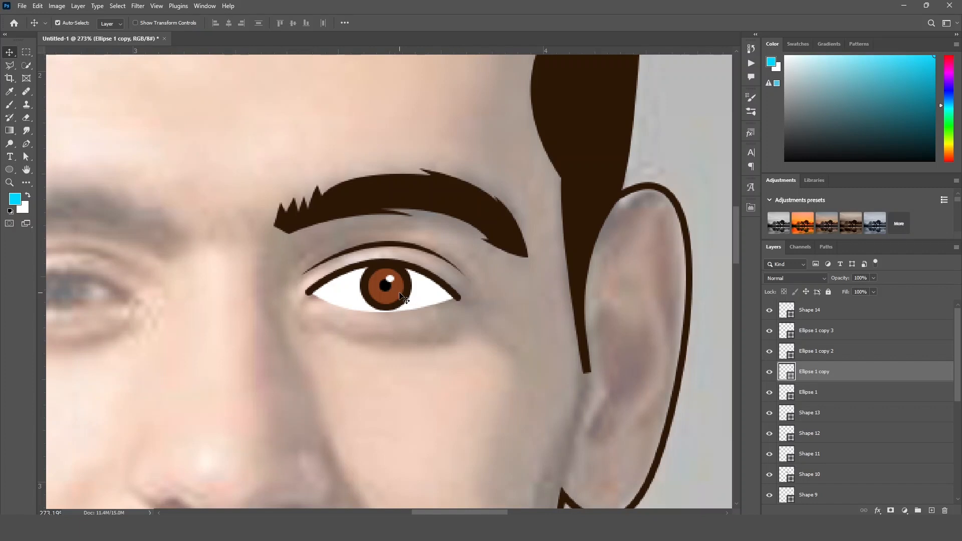
{"action": "right_click", "coordinate": [862, 380]}
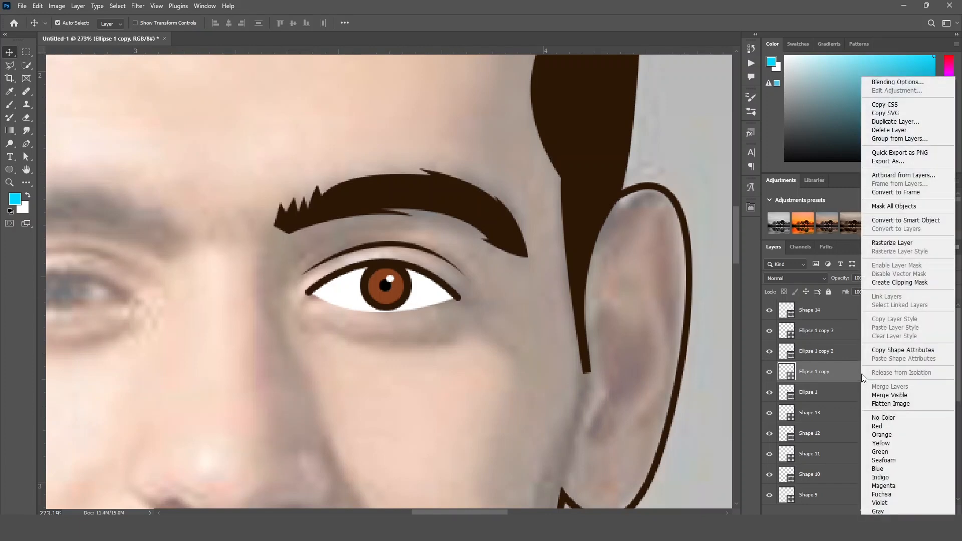
{"action": "left_click", "coordinate": [896, 83]}
{"action": "left_click_drag", "start_coordinate": [616, 235], "coordinate": [521, 132]}
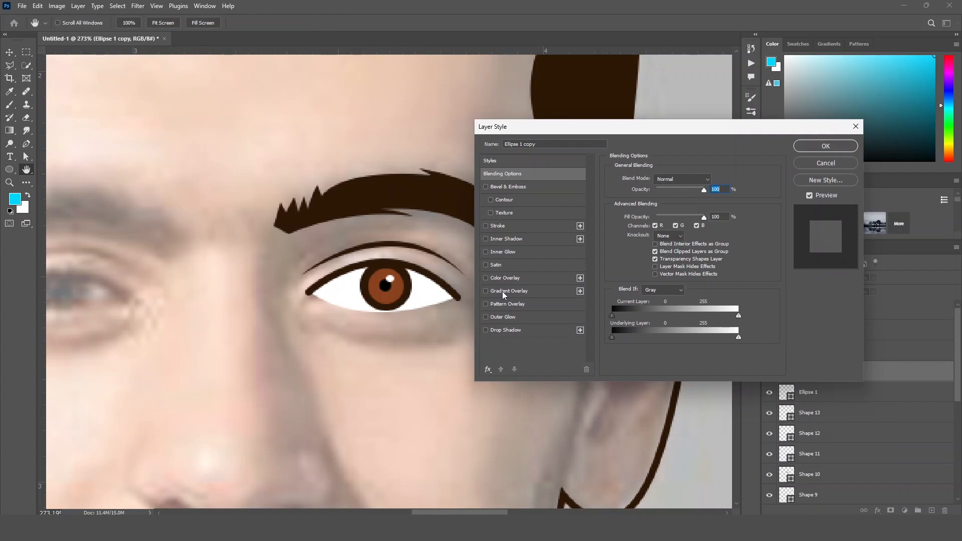
{"action": "left_click", "coordinate": [486, 291]}
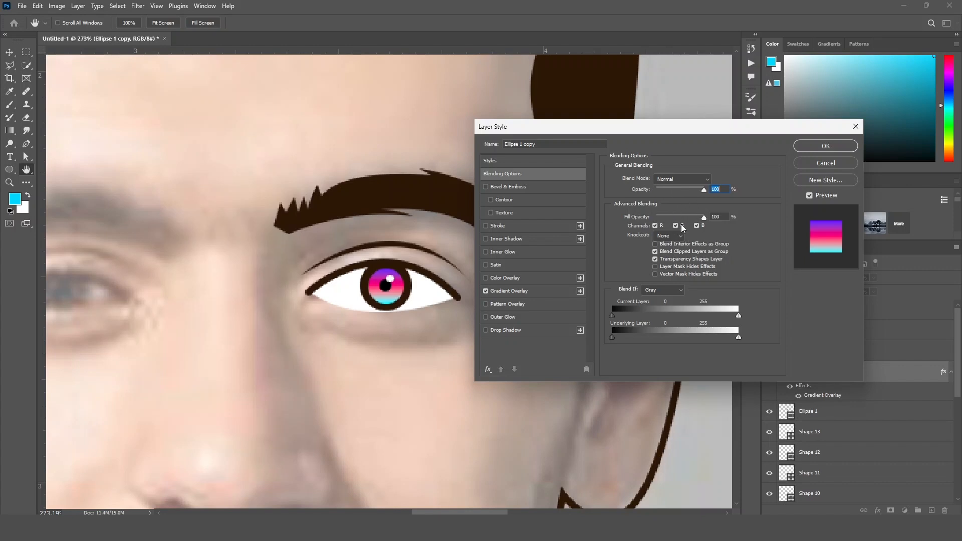
{"action": "left_click", "coordinate": [507, 292]}
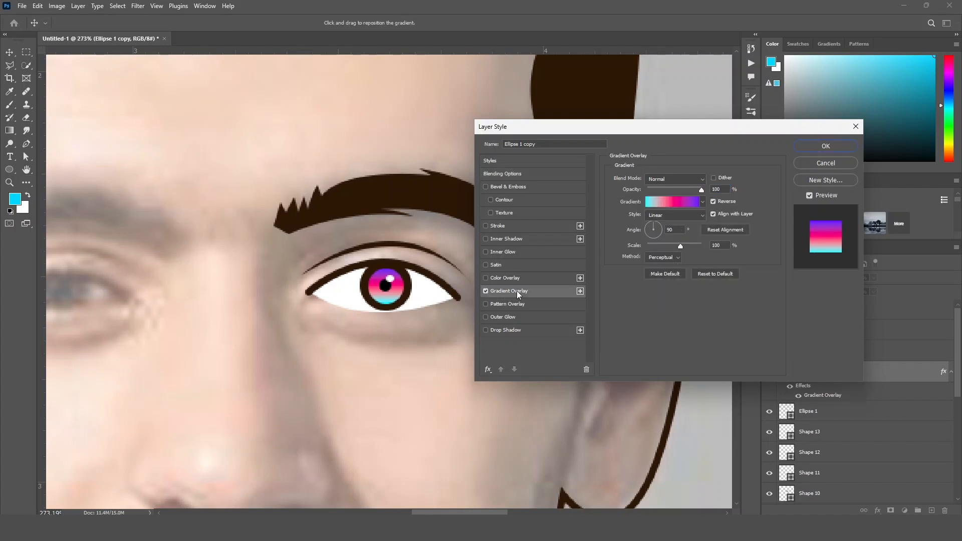
Remove the pink middle colour stop from the iris overlay's gradient.
{"action": "left_click", "coordinate": [675, 201]}
{"action": "left_click_drag", "start_coordinate": [709, 232], "coordinate": [643, 164]}
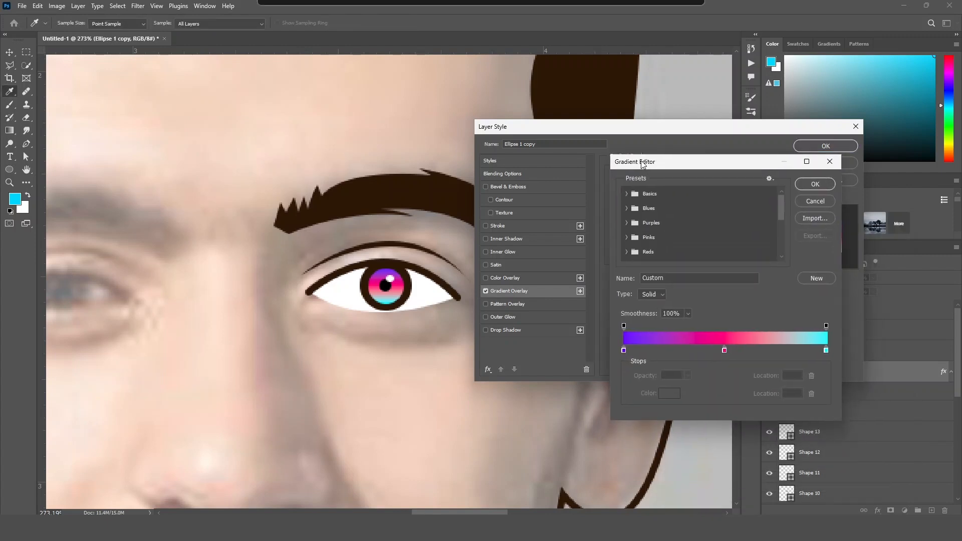
{"action": "left_click_drag", "start_coordinate": [725, 350], "coordinate": [693, 356]}
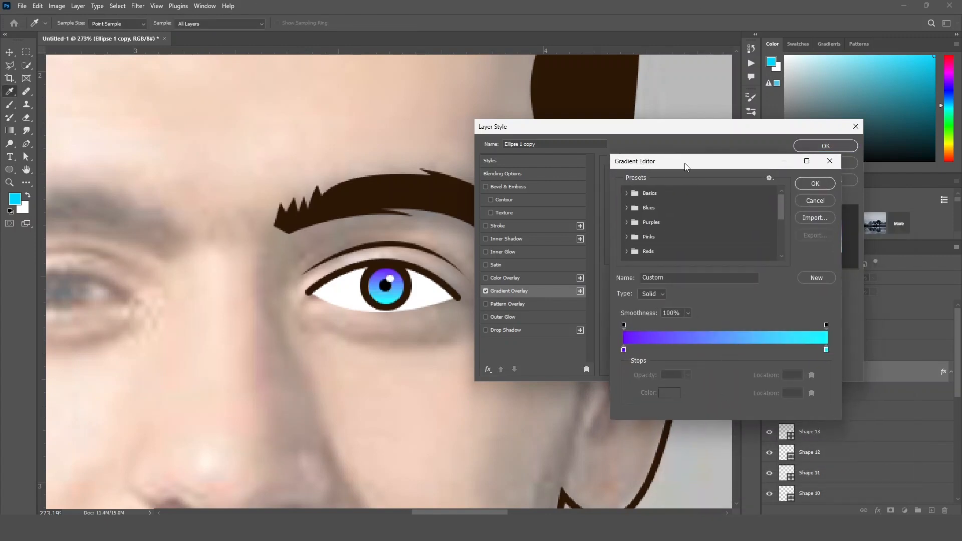
Set the gradient's first colour stop to the dark brown #280f01 sampled from the upper eyelid line.
{"action": "left_click_drag", "start_coordinate": [687, 167], "coordinate": [616, 162]}
{"action": "left_click", "coordinate": [552, 346]}
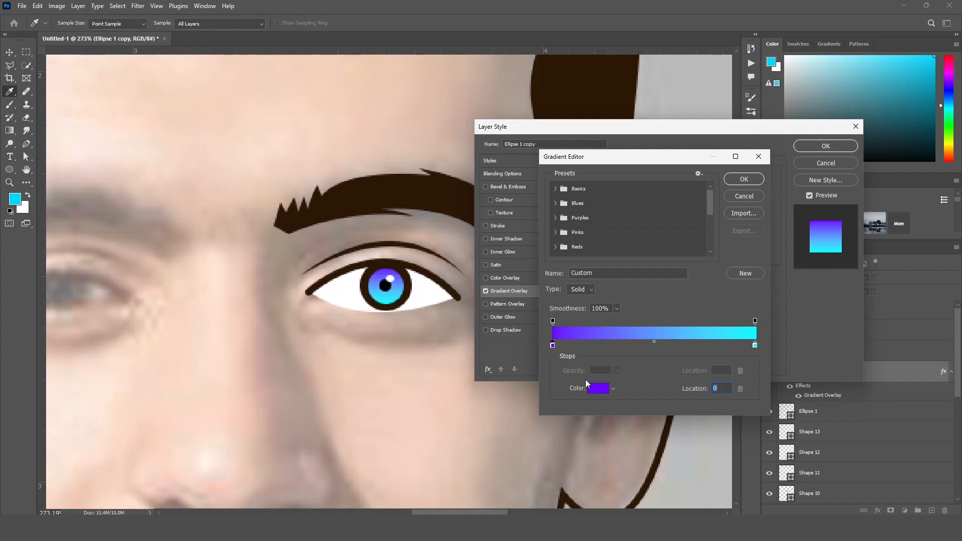
{"action": "left_click", "coordinate": [598, 388]}
{"action": "left_click", "coordinate": [345, 273]}
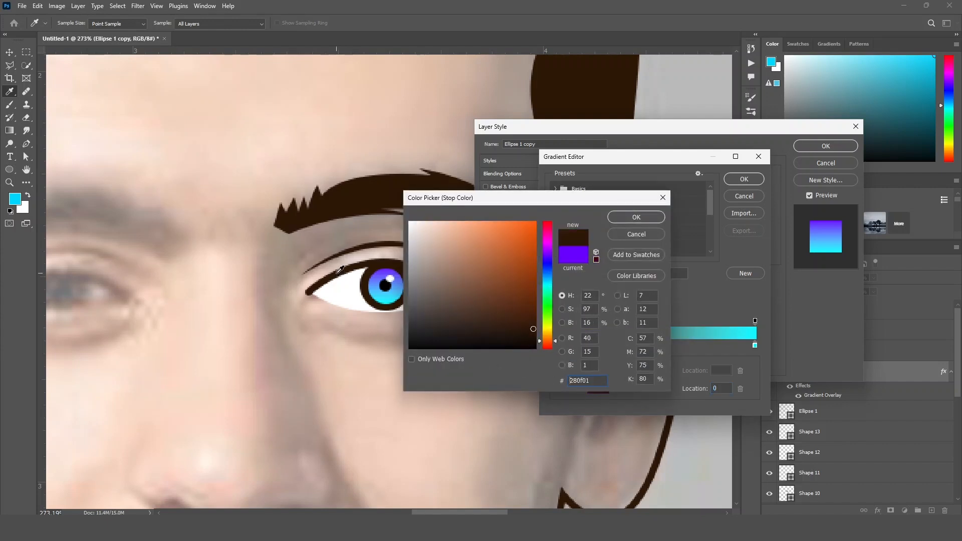
{"action": "left_click", "coordinate": [636, 218]}
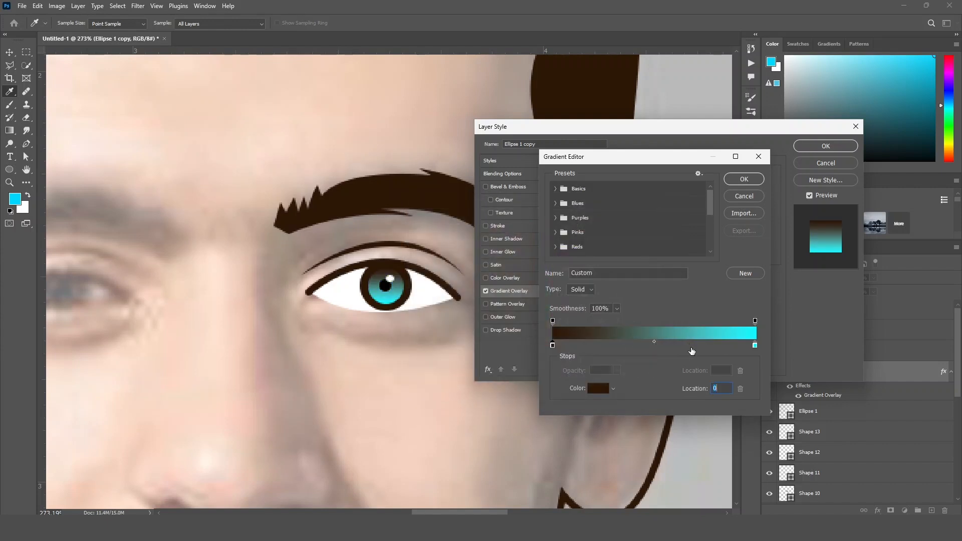
Set the gradient's last colour stop to the dark brown sampled from the upper eyelid line.
{"action": "left_click", "coordinate": [755, 345]}
{"action": "left_click", "coordinate": [597, 389]}
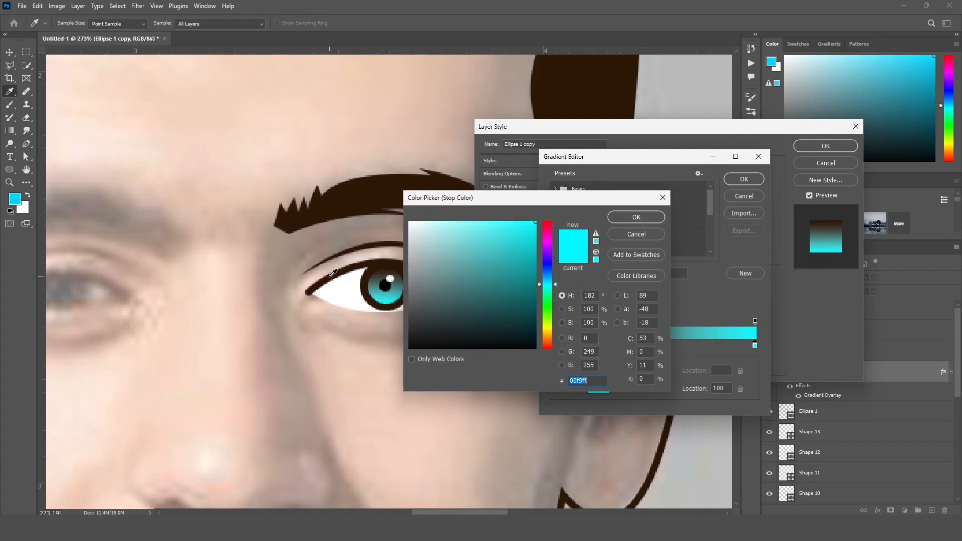
{"action": "left_click", "coordinate": [334, 272]}
{"action": "left_click", "coordinate": [658, 224]}
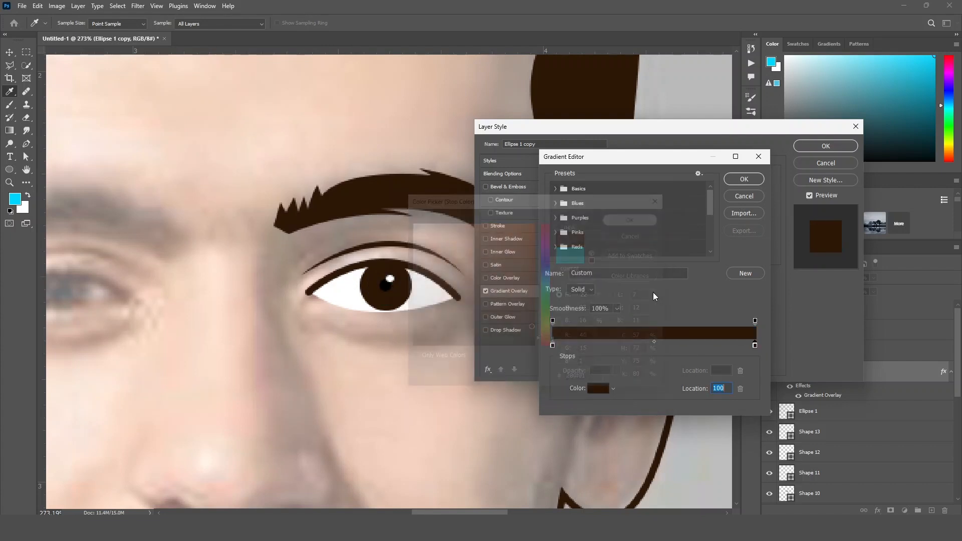
Set the gradient's first colour stop to bright orange and turn off Reverse for the overlay.
{"action": "left_click", "coordinate": [553, 346]}
{"action": "left_click", "coordinate": [595, 389]}
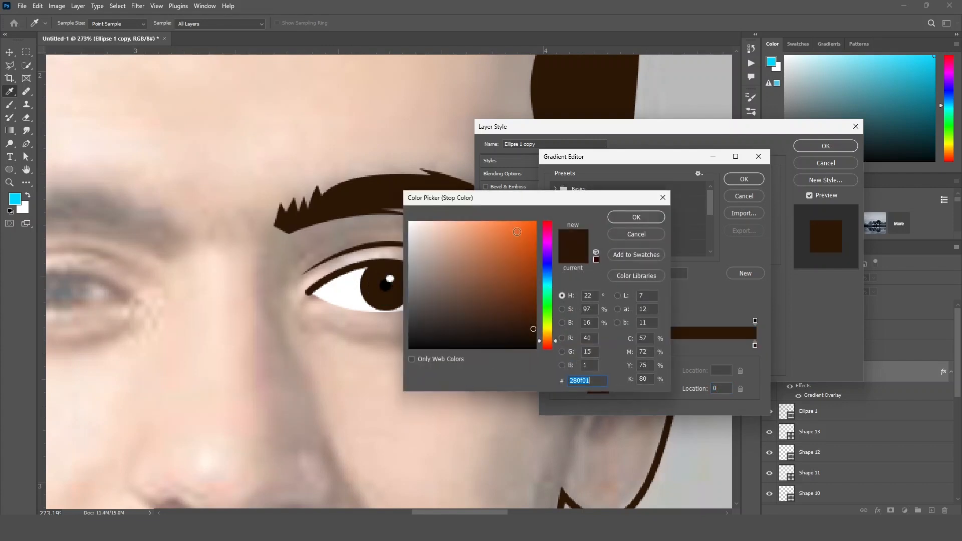
{"action": "left_click", "coordinate": [527, 248]}
{"action": "left_click_drag", "start_coordinate": [525, 249], "coordinate": [536, 235]}
{"action": "left_click", "coordinate": [637, 218]}
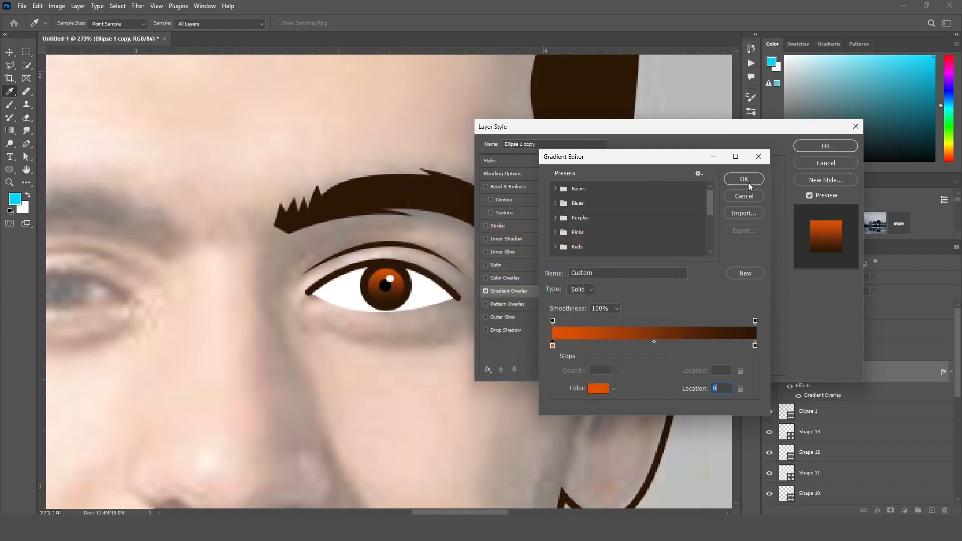
{"action": "left_click", "coordinate": [745, 180]}
{"action": "left_click", "coordinate": [714, 201]}
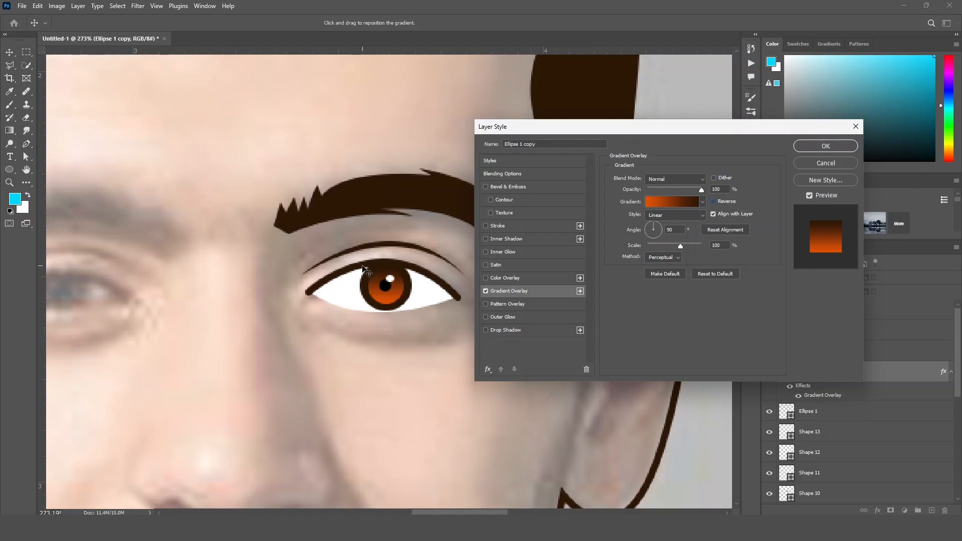
Set the opacity stop at the gradient's dark end to 0% and apply the layer style.
{"action": "left_click", "coordinate": [667, 201]}
{"action": "left_click", "coordinate": [625, 355]}
{"action": "left_click_drag", "start_coordinate": [623, 368], "coordinate": [560, 368]}
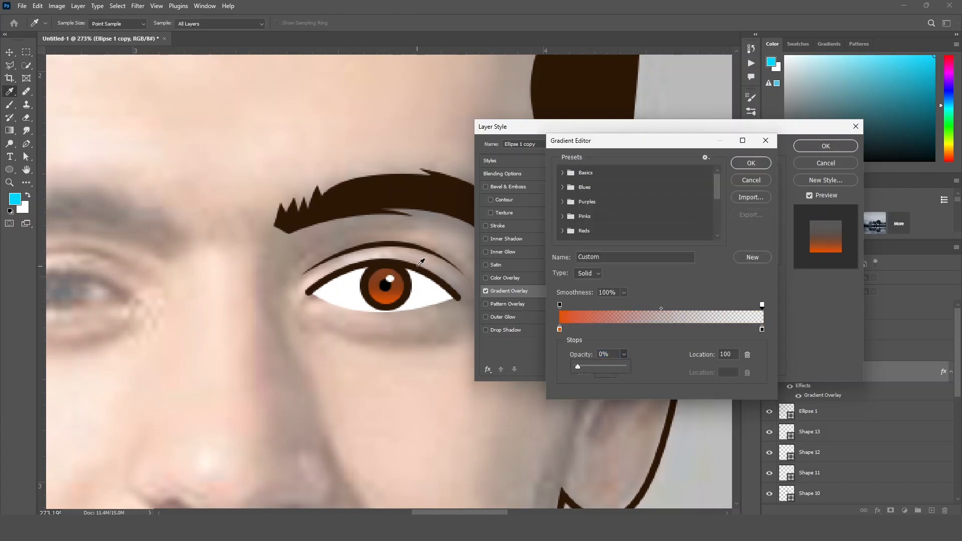
{"action": "left_click", "coordinate": [746, 167]}
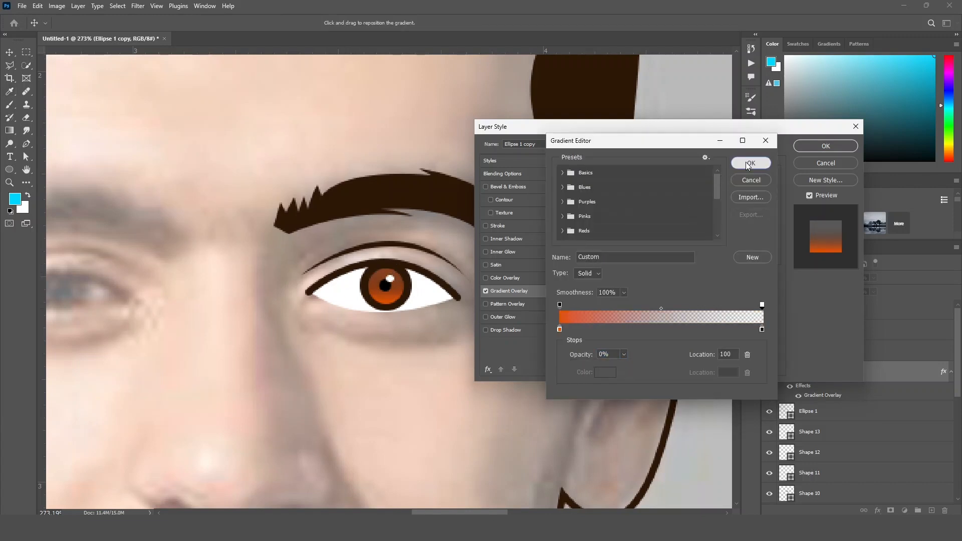
{"action": "left_click", "coordinate": [838, 147]}
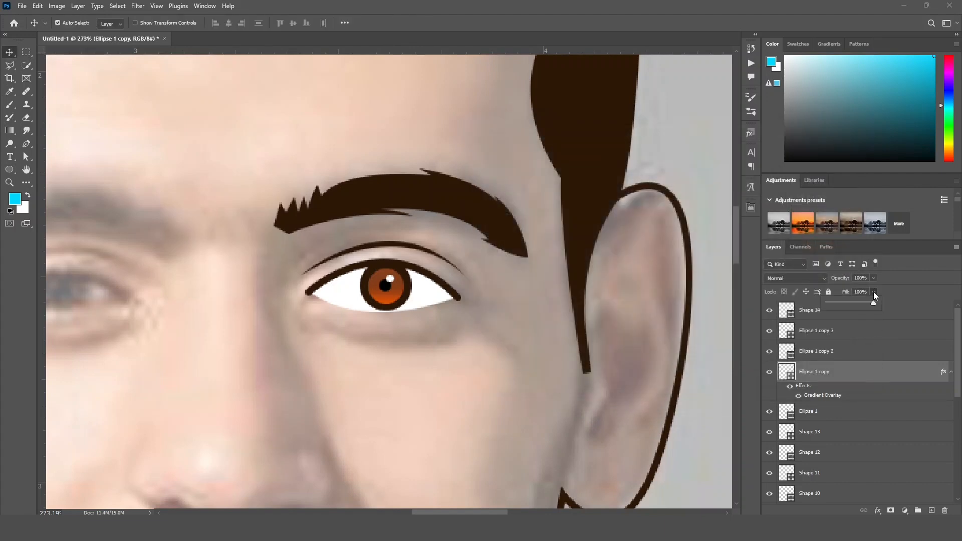
Lower the iris circle layer's Fill to 0% and deselect it.
{"action": "left_click_drag", "start_coordinate": [869, 304], "coordinate": [792, 308]}
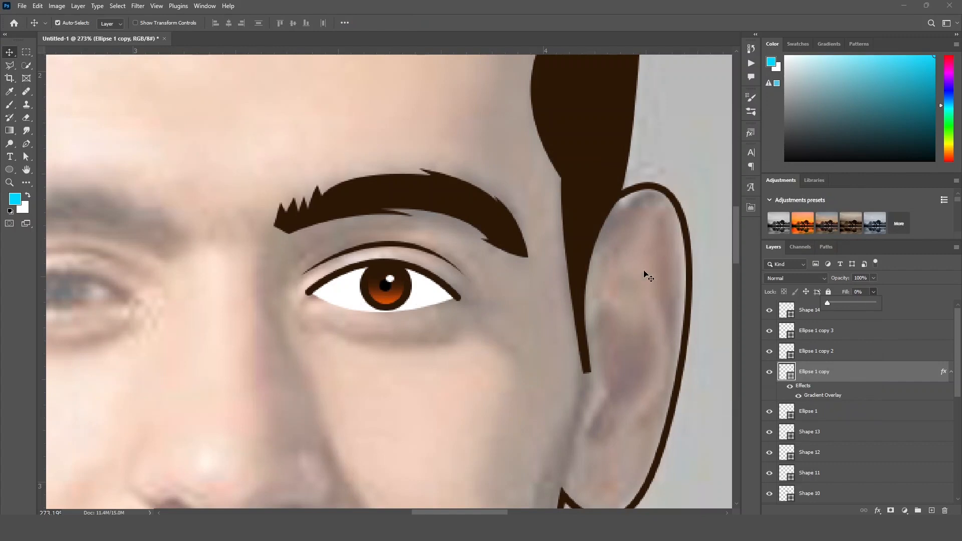
{"action": "left_click", "coordinate": [676, 176]}
{"action": "scroll", "coordinate": [677, 175], "scroll_direction": "down", "scroll_amount": 5}
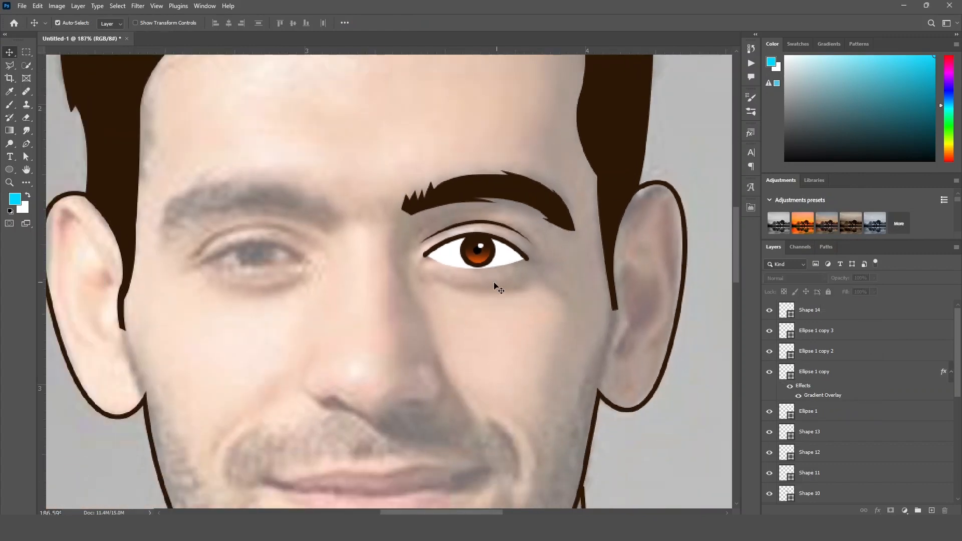
{"action": "scroll", "coordinate": [481, 284], "scroll_direction": "up", "scroll_amount": 4}
{"action": "scroll", "coordinate": [392, 296], "scroll_direction": "up", "scroll_amount": 2}
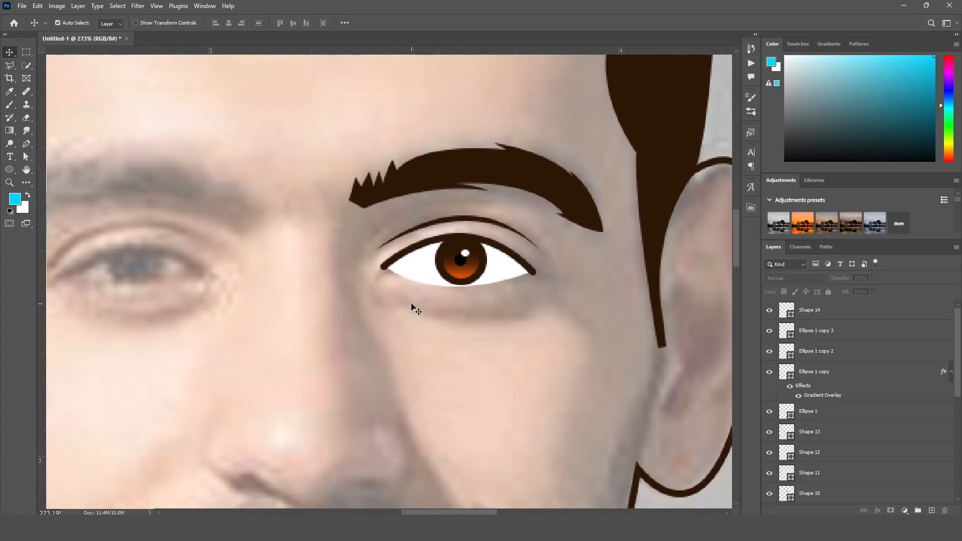
Start a Pen shape below the eye, curving its inner edge over the iris and down past the eye's outer lower edge.
{"action": "left_click", "coordinate": [420, 276]}
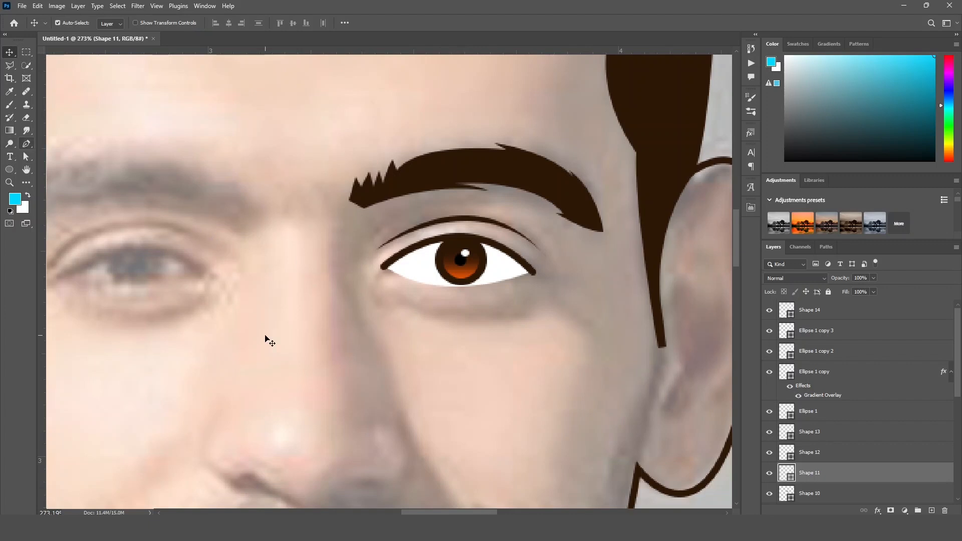
{"action": "left_click", "coordinate": [177, 225]}
{"action": "left_click", "coordinate": [26, 145]}
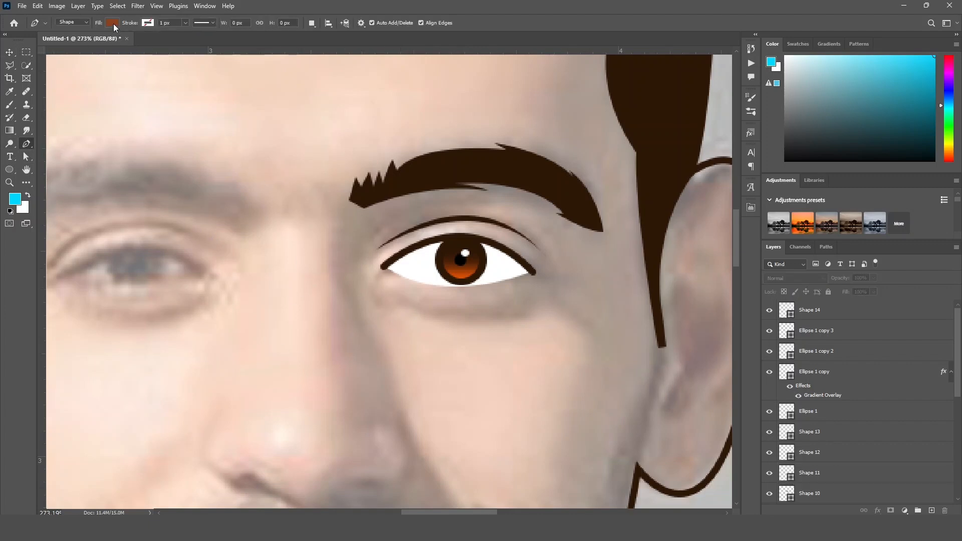
{"action": "left_click", "coordinate": [437, 292]}
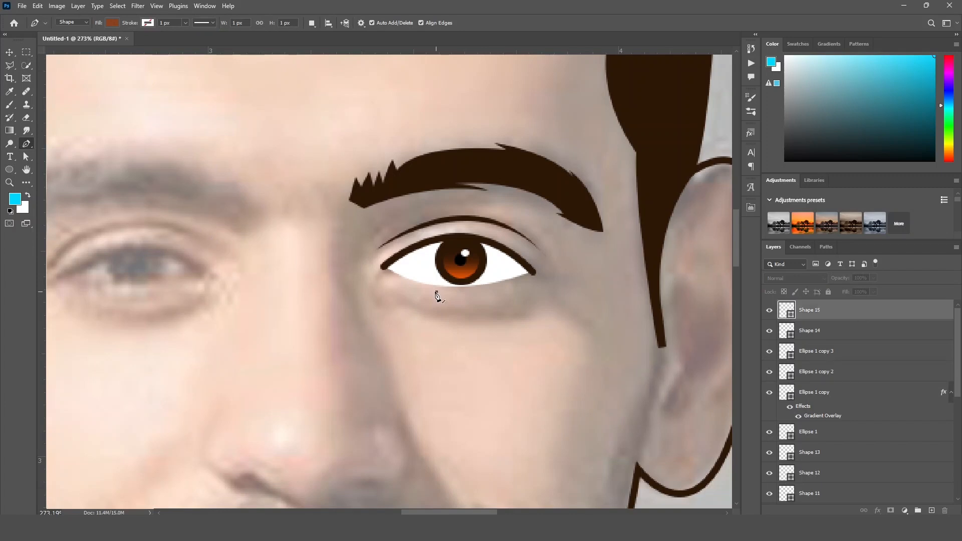
{"action": "left_click_drag", "start_coordinate": [419, 264], "coordinate": [427, 247]}
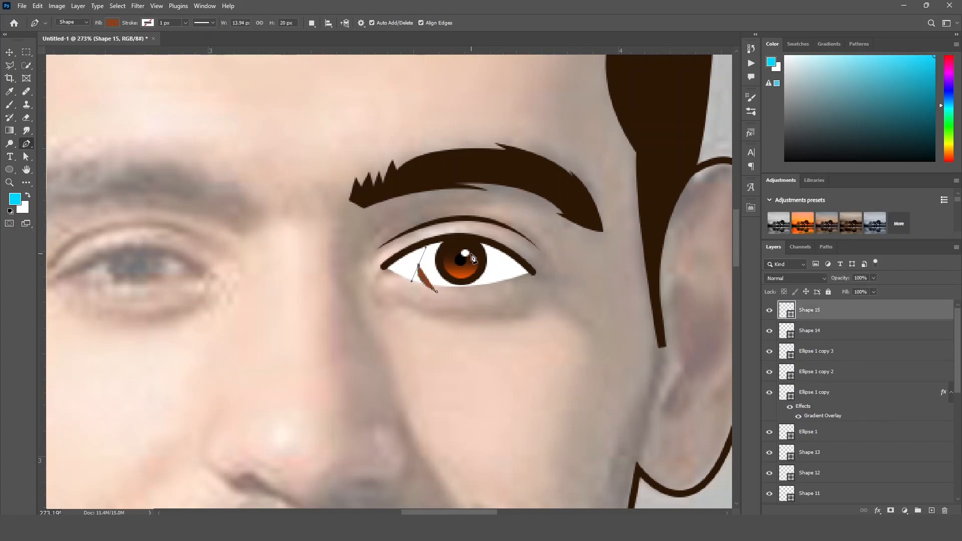
{"action": "left_click", "coordinate": [472, 255]}
{"action": "left_click_drag", "start_coordinate": [503, 295], "coordinate": [499, 313]}
Close the Pen shape with straight segments around the outer corner, below the eyebrow and around the inner corner, and deselect it.
{"action": "left_click", "coordinate": [537, 312]}
{"action": "left_click", "coordinate": [579, 243]}
{"action": "left_click", "coordinate": [549, 202]}
{"action": "left_click", "coordinate": [452, 206]}
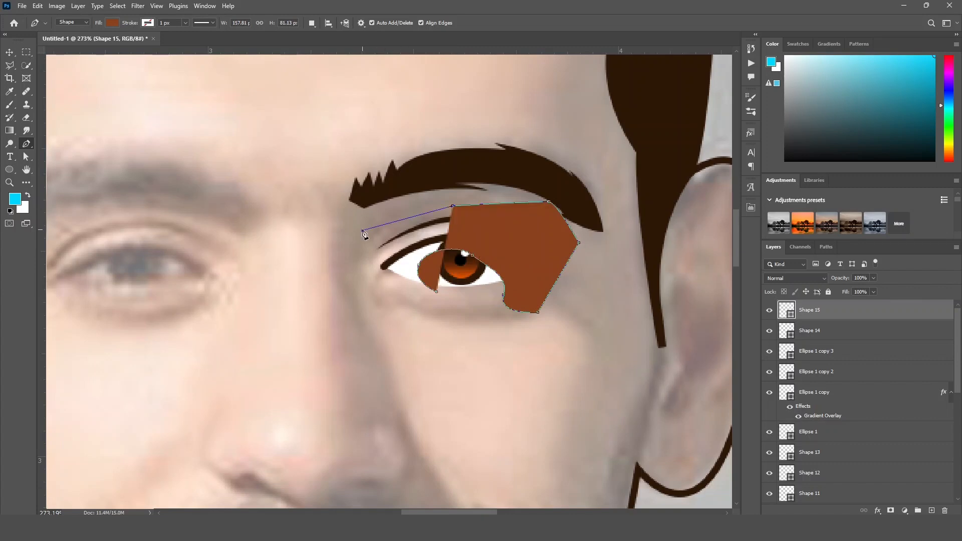
{"action": "left_click", "coordinate": [363, 232]}
{"action": "left_click", "coordinate": [359, 291]}
{"action": "left_click", "coordinate": [411, 314]}
{"action": "left_click", "coordinate": [436, 293]}
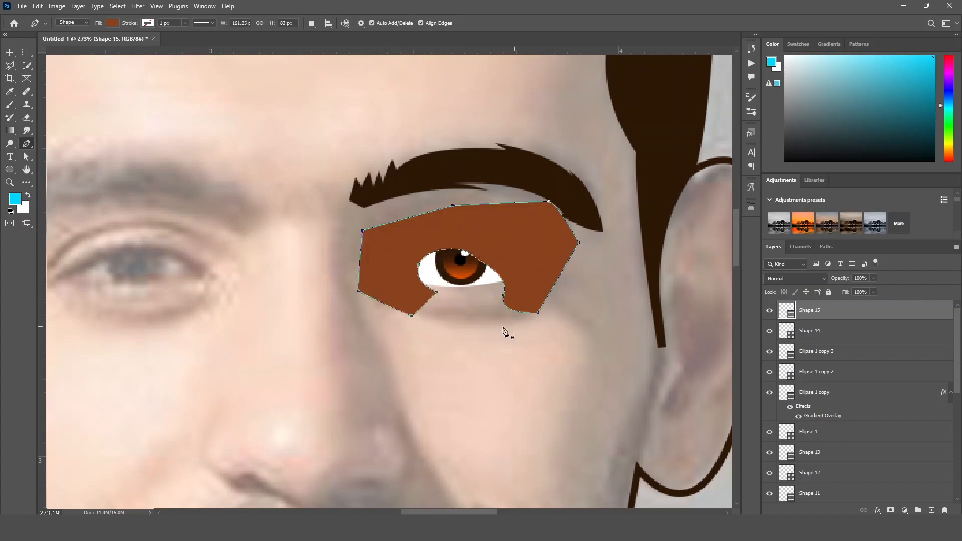
{"action": "key", "text": "v"}
{"action": "left_click", "coordinate": [454, 339]}
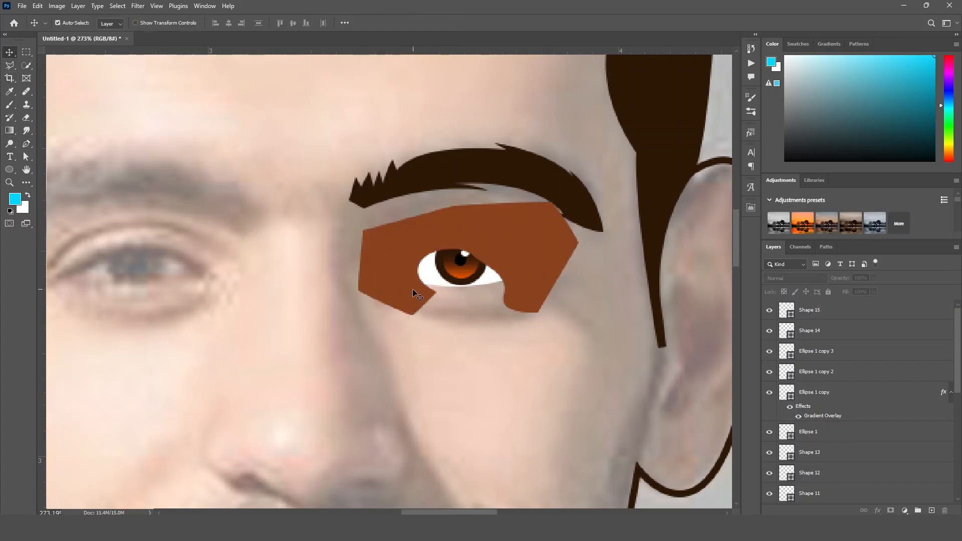
Change the new shape's fill around the eye to light grey #dadada.
{"action": "left_click", "coordinate": [411, 288]}
{"action": "key", "text": "u"}
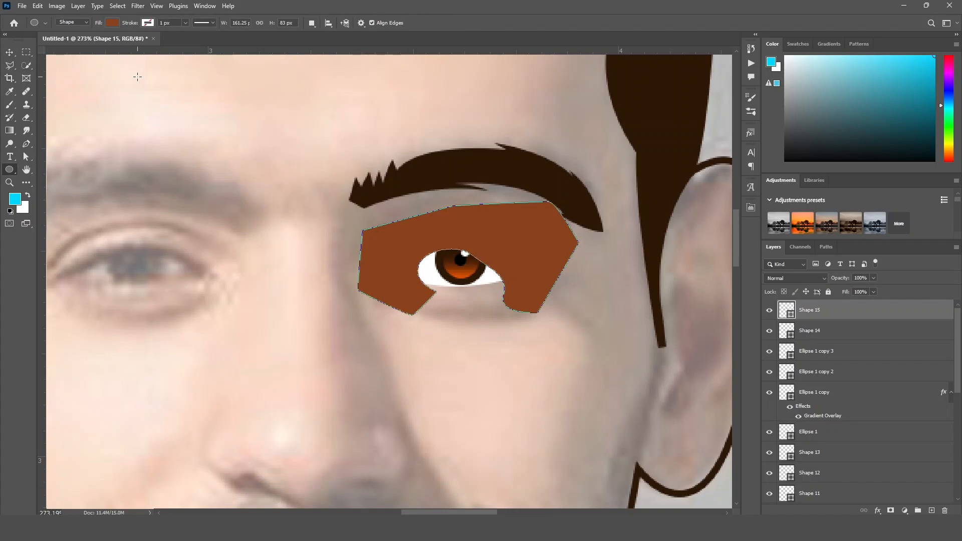
{"action": "left_click", "coordinate": [112, 23]}
{"action": "left_click", "coordinate": [174, 42]}
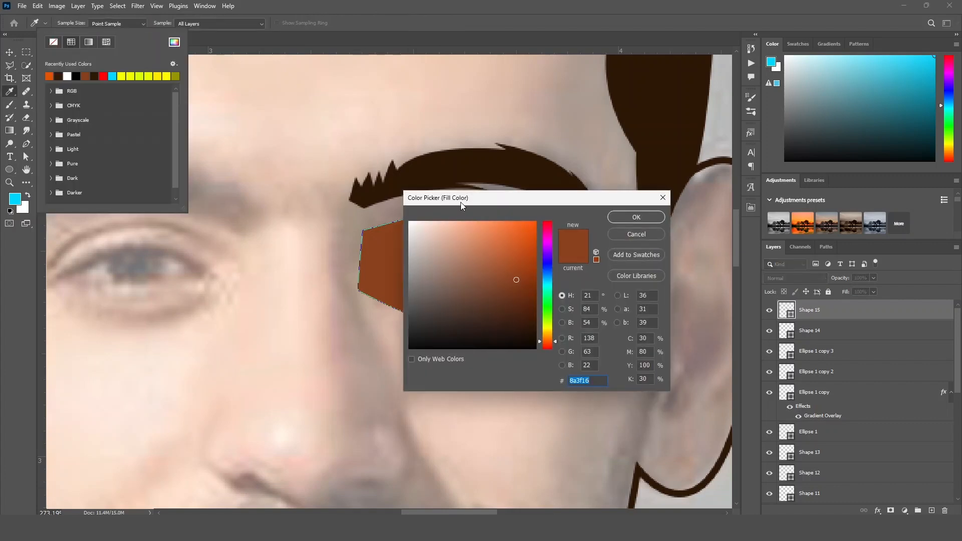
{"action": "left_click_drag", "start_coordinate": [462, 203], "coordinate": [540, 203]}
{"action": "left_click", "coordinate": [430, 270]}
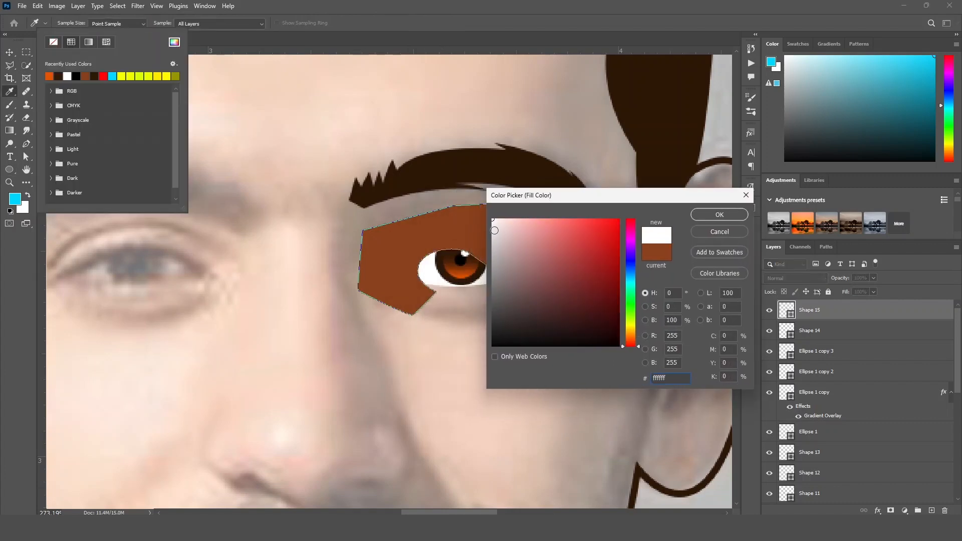
{"action": "left_click_drag", "start_coordinate": [493, 221], "coordinate": [490, 237]}
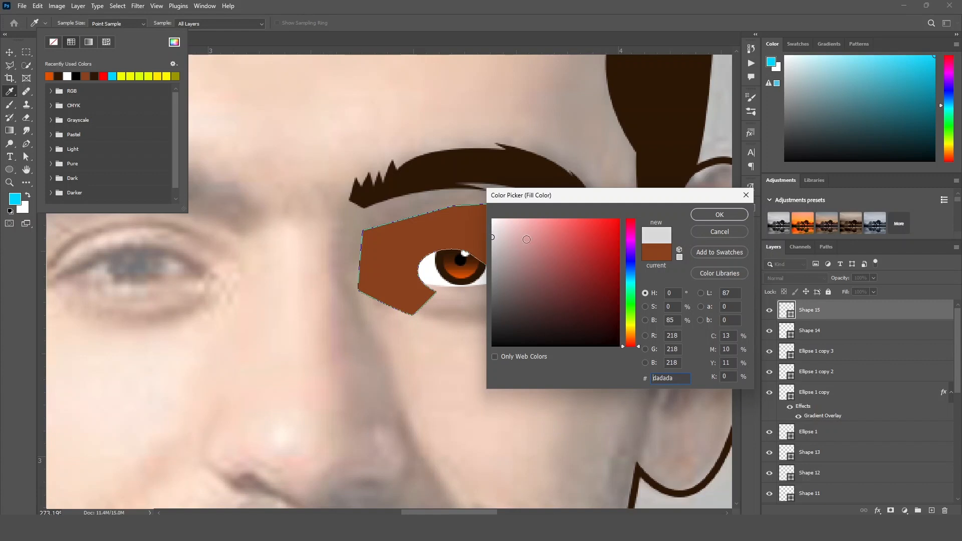
{"action": "left_click", "coordinate": [719, 215]}
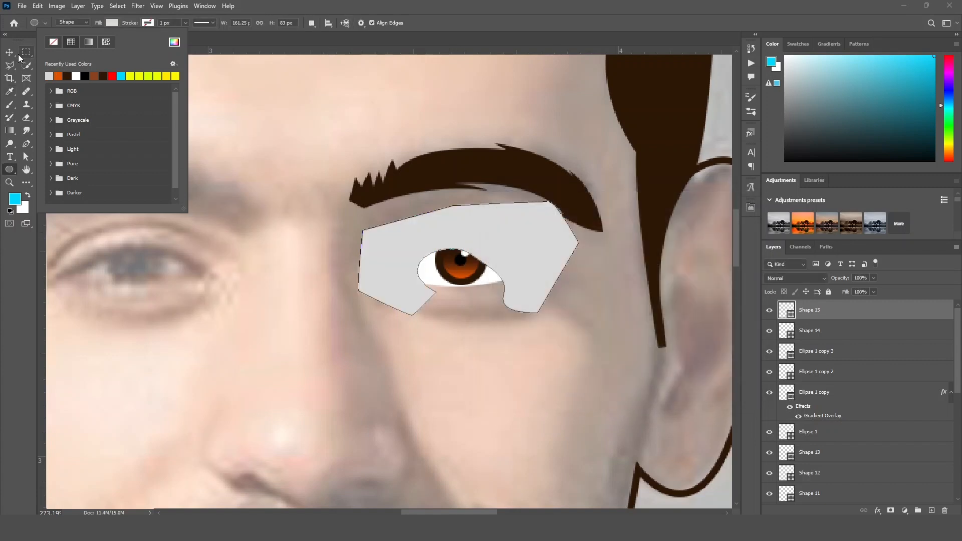
Mask the light grey shape to the outline of the eye white so it only shades the eyeball.
{"action": "key", "text": "v"}
{"action": "left_click", "coordinate": [490, 302]}
{"action": "left_click", "coordinate": [491, 282]}
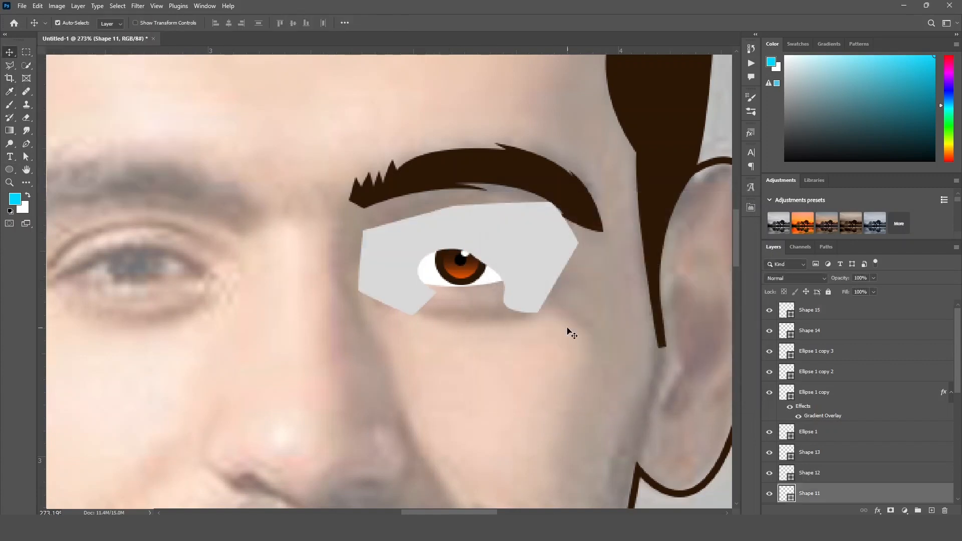
{"action": "left_click", "coordinate": [560, 250], "text": "ctrl"}
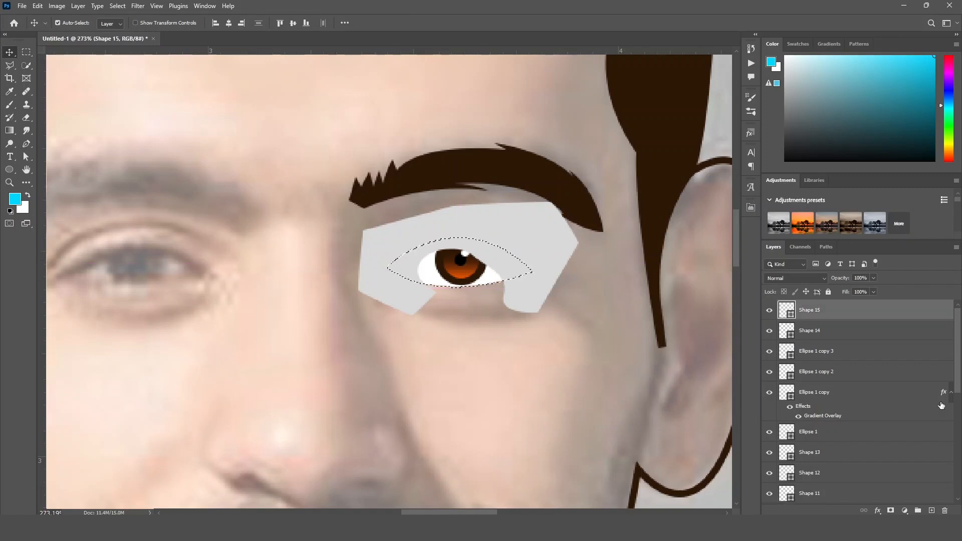
{"action": "left_click", "coordinate": [891, 511]}
{"action": "key", "text": "ctrl+2"}
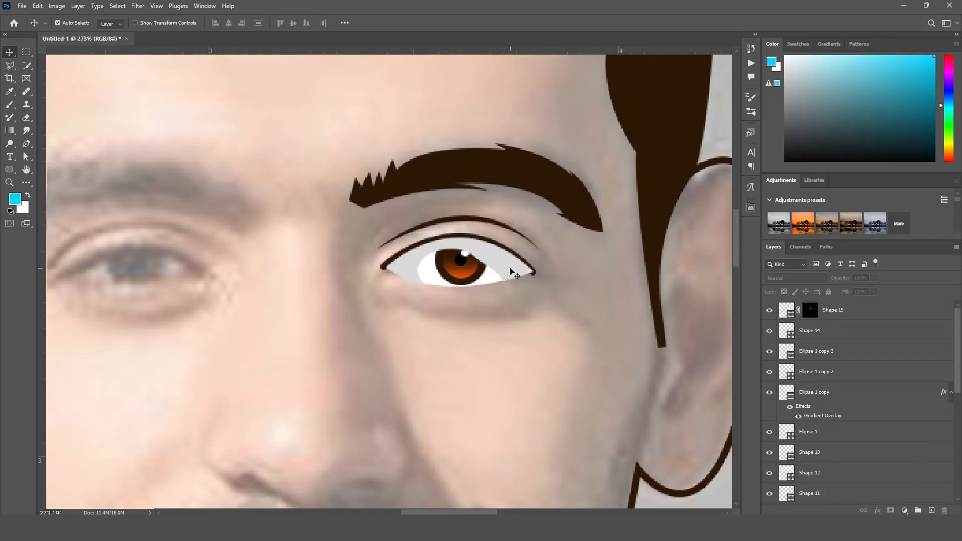
Move the masked light grey layer down the stack to directly above the eye white, beneath the iris, and deselect it.
{"action": "key", "text": "ctrl+bracketleft"}
{"action": "key", "text": "ctrl+bracketleft"}
{"action": "key", "text": "ctrl+bracketleft"}
{"action": "key", "text": "ctrl+bracketleft"}
{"action": "key", "text": "ctrl+bracketleft"}
{"action": "key", "text": "ctrl+bracketleft"}
{"action": "key", "text": "ctrl+bracketleft"}
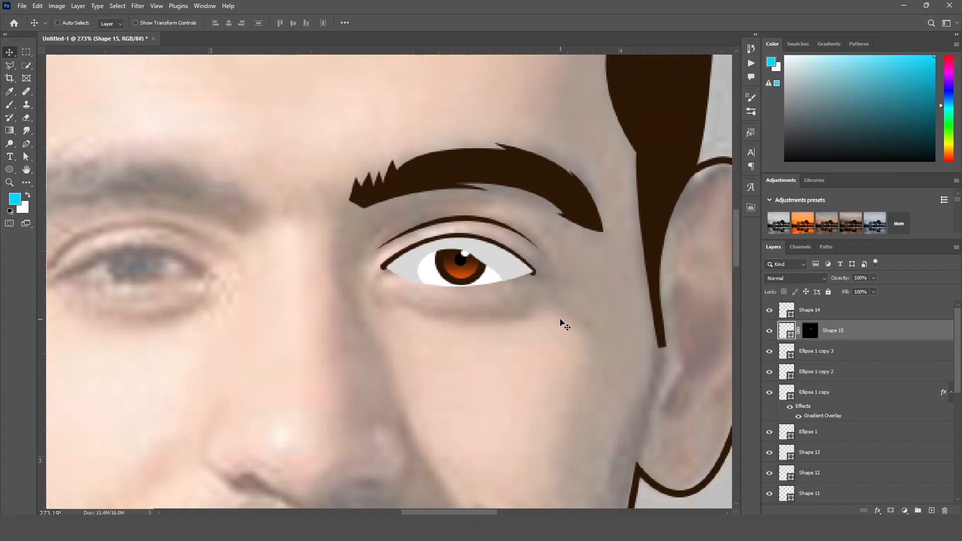
{"action": "key", "text": "ctrl+bracketleft"}
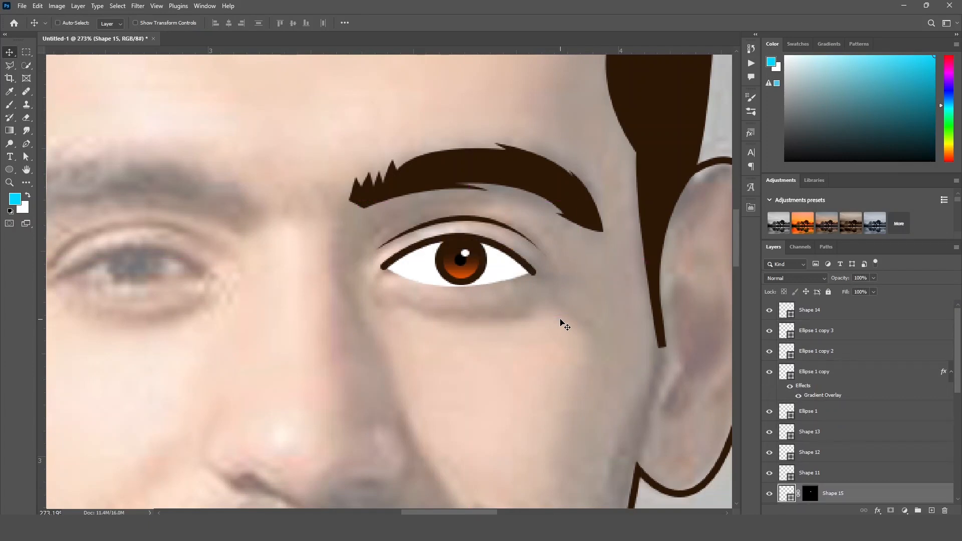
{"action": "key", "text": "ctrl+bracketright"}
{"action": "left_click", "coordinate": [465, 321], "text": "ctrl"}
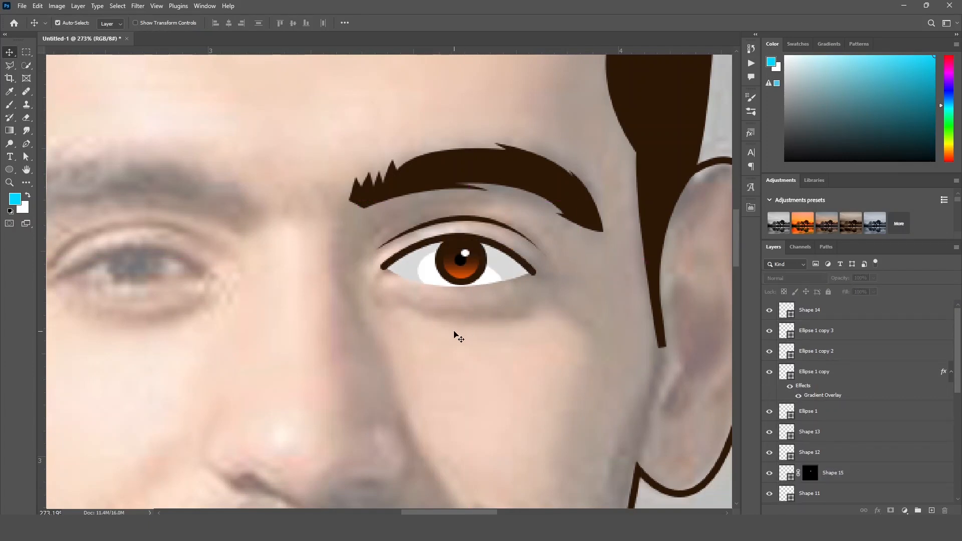
Start another Pen shape at the eye's inner lower corner, curving its edge over the iris to the outer lower edge.
{"action": "key", "text": "p"}
{"action": "left_click", "coordinate": [410, 287]}
{"action": "left_click_drag", "start_coordinate": [401, 273], "coordinate": [411, 260]}
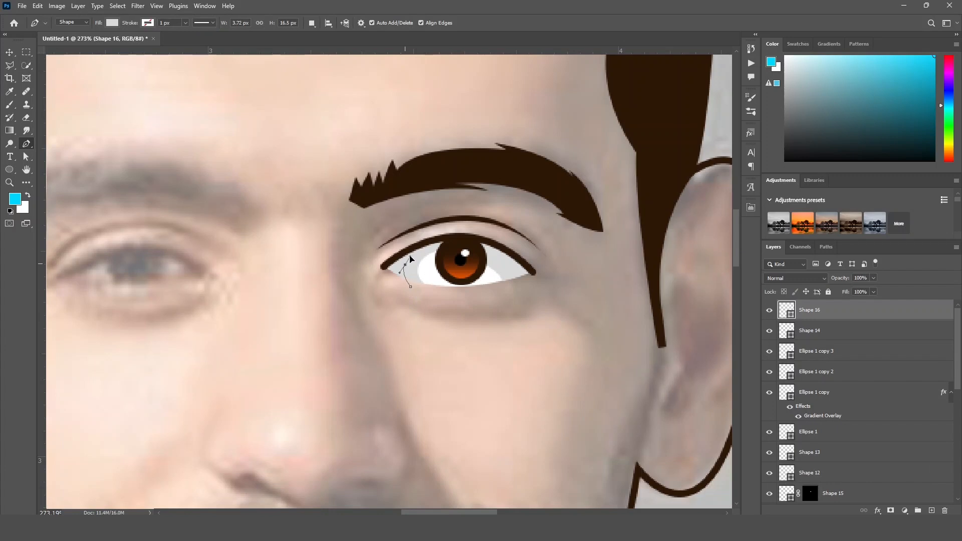
{"action": "left_click_drag", "start_coordinate": [465, 247], "coordinate": [487, 257]}
{"action": "left_click", "coordinate": [518, 282]}
Close the Pen shape around the outer corner, above the upper lid and around the inner corner, about 154 by 63 px overall.
{"action": "left_click", "coordinate": [572, 302]}
{"action": "left_click", "coordinate": [561, 236]}
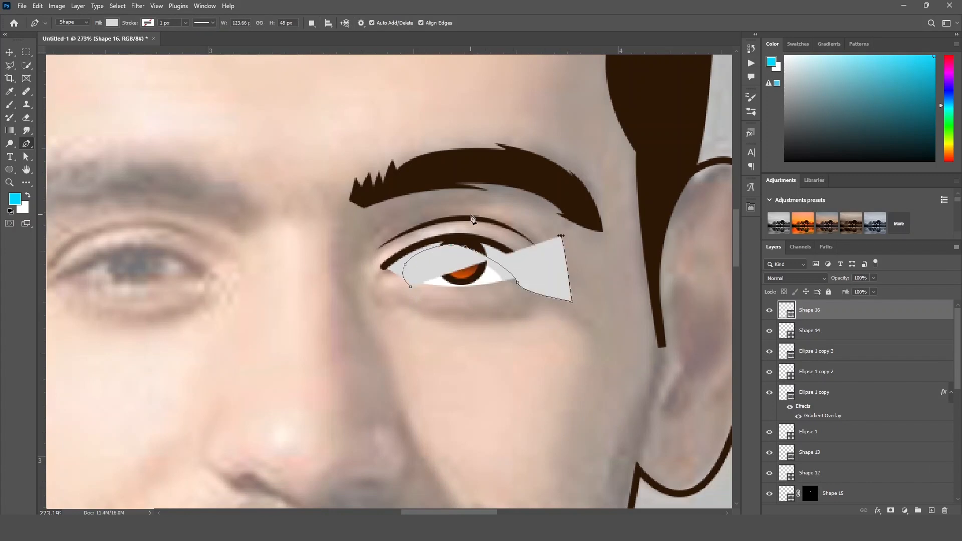
{"action": "left_click", "coordinate": [471, 216]}
{"action": "left_click", "coordinate": [396, 227]}
{"action": "left_click", "coordinate": [361, 261]}
{"action": "left_click", "coordinate": [372, 299]}
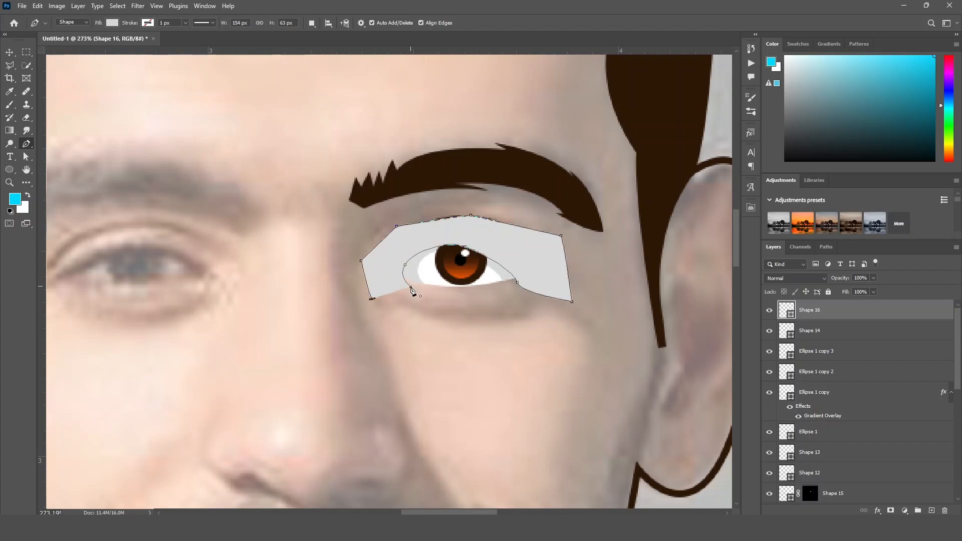
{"action": "left_click", "coordinate": [411, 287]}
Change the new eye shape's fill to a darker grey.
{"action": "key", "text": "u"}
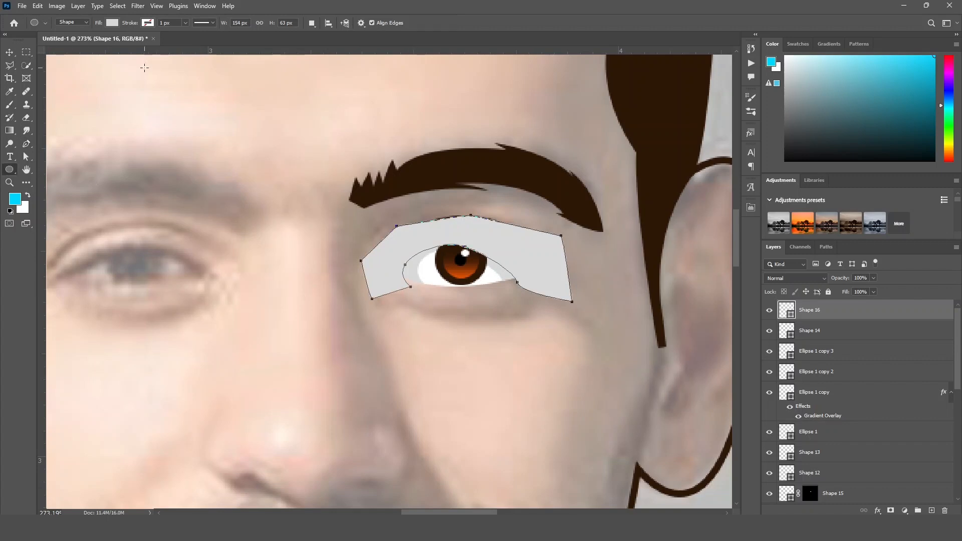
{"action": "left_click", "coordinate": [111, 23]}
{"action": "left_click", "coordinate": [174, 42]}
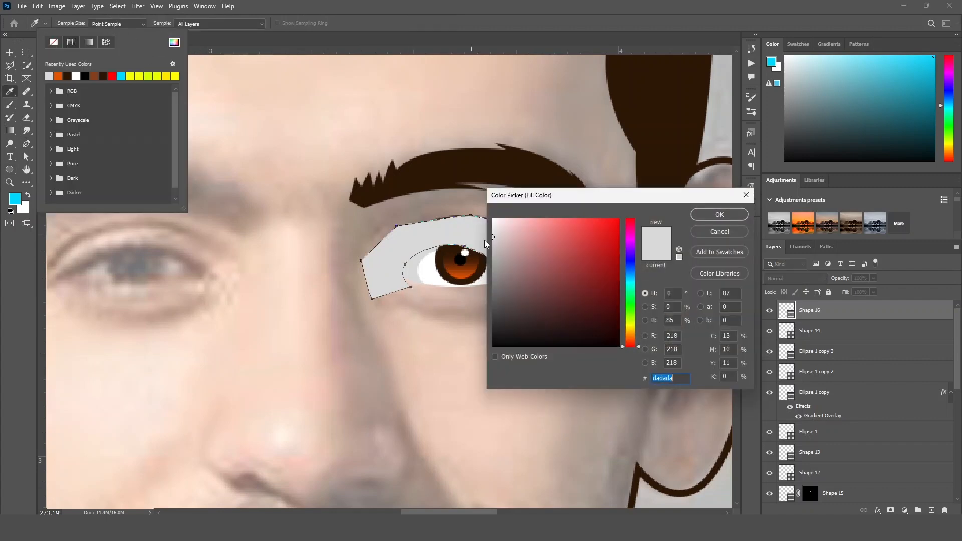
{"action": "left_click_drag", "start_coordinate": [494, 236], "coordinate": [493, 255]}
{"action": "left_click", "coordinate": [702, 217]}
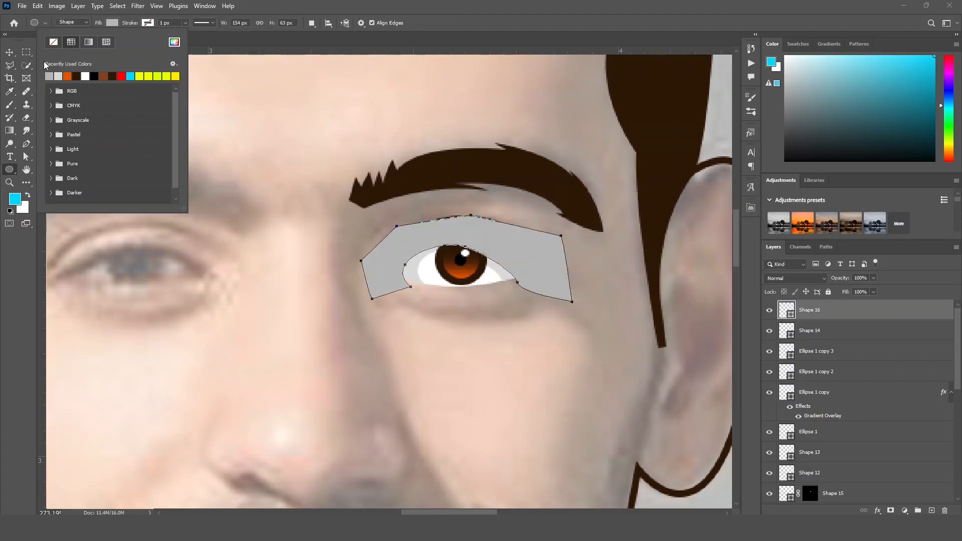
Mask the darker grey shape to the outline of the eye white and deselect it.
{"action": "key", "text": "v"}
{"action": "left_click", "coordinate": [458, 346]}
{"action": "left_click", "coordinate": [430, 275]}
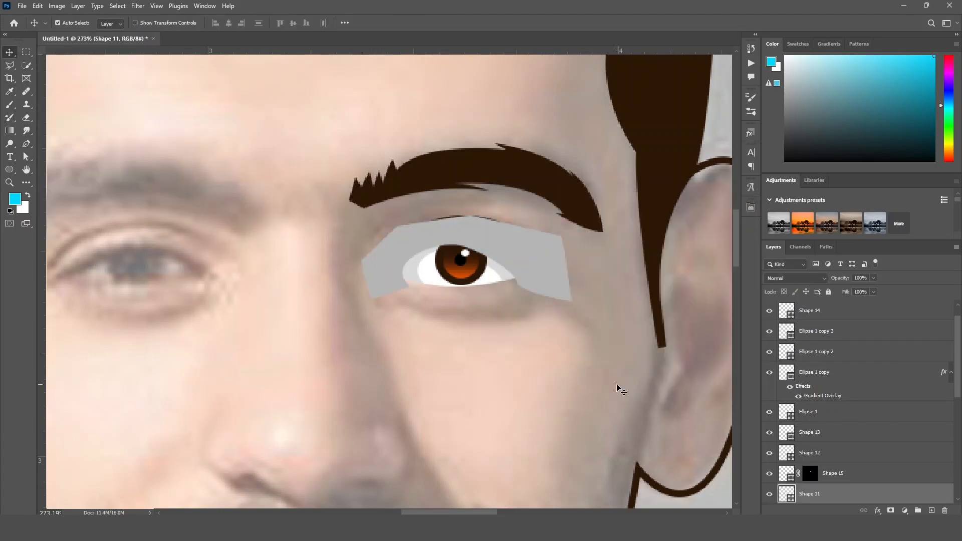
{"action": "left_click", "coordinate": [790, 498], "text": "ctrl"}
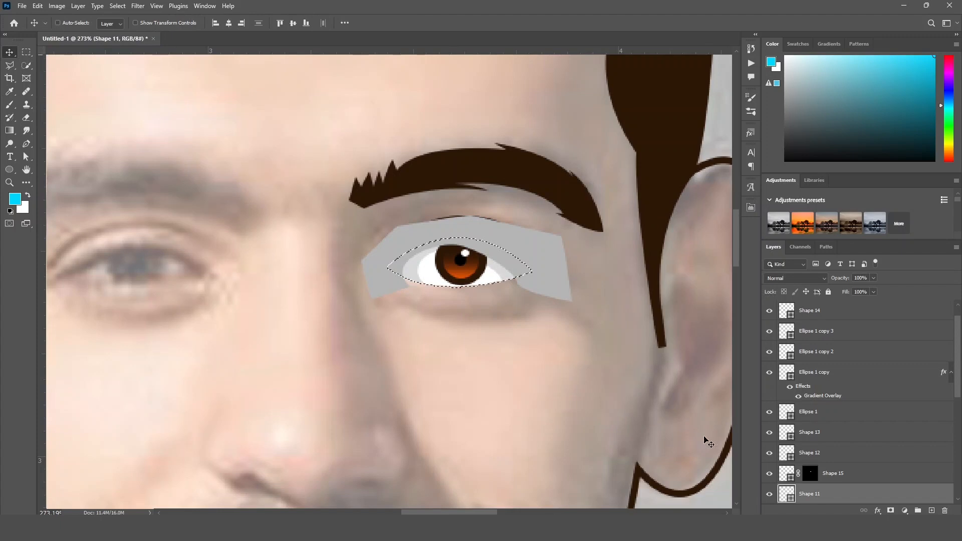
{"action": "left_click", "coordinate": [542, 256]}
{"action": "left_click", "coordinate": [892, 511]}
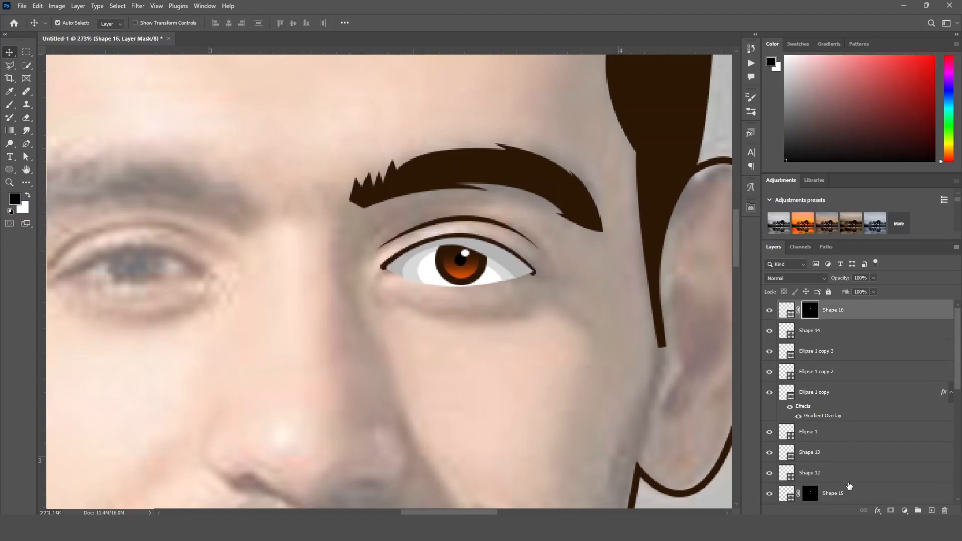
{"action": "left_click", "coordinate": [563, 315]}
Move the second masked shading layer down the stack, below the iris and the eyelid crease, and deselect it.
{"action": "left_click", "coordinate": [527, 276]}
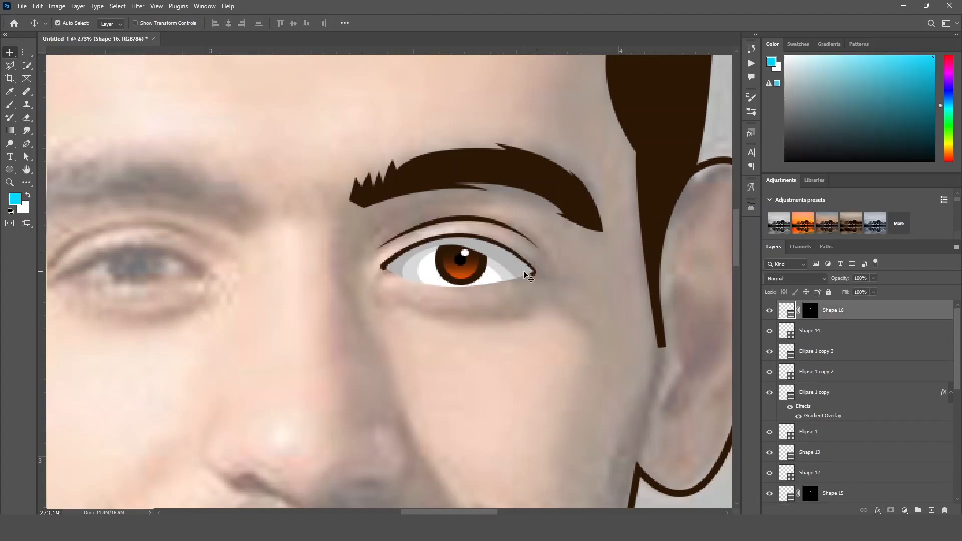
{"action": "key", "text": "ctrl+bracketleft"}
{"action": "key", "text": "ctrl+bracketleft"}
{"action": "key", "text": "ctrl+bracketleft"}
{"action": "key", "text": "ctrl+bracketleft"}
{"action": "key", "text": "ctrl+bracketleft"}
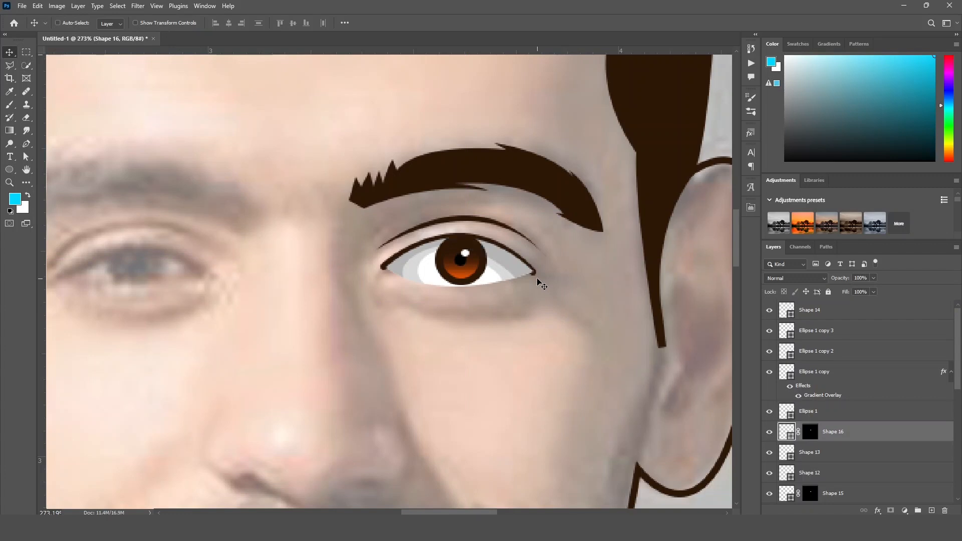
{"action": "key", "text": "ctrl+bracketleft"}
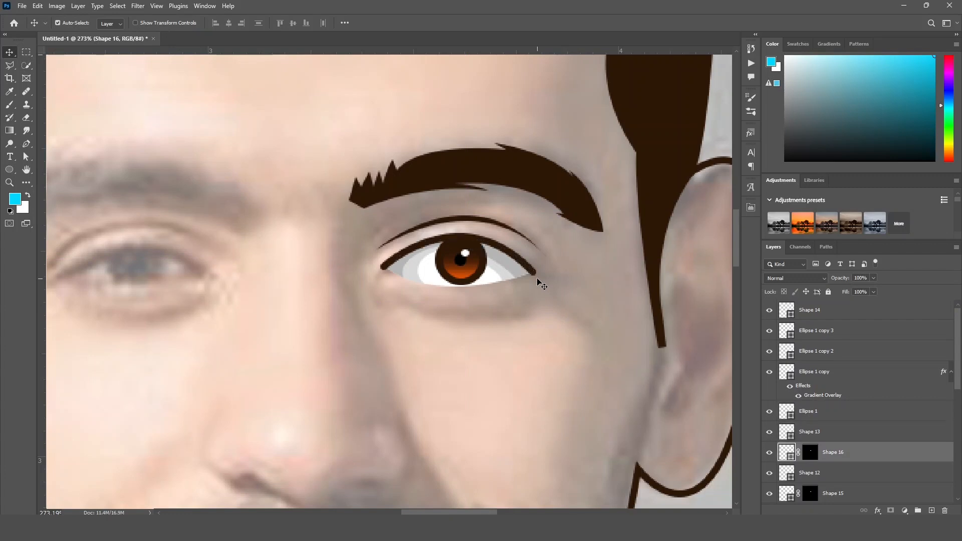
{"action": "left_click", "coordinate": [528, 302]}
Select the eyebrow, eyelid lines, iris parts, eye white and its visible shading shapes together and group their layers.
{"action": "scroll", "coordinate": [471, 310], "scroll_direction": "down", "scroll_amount": 5}
{"action": "left_click_drag", "start_coordinate": [523, 334], "coordinate": [464, 299]}
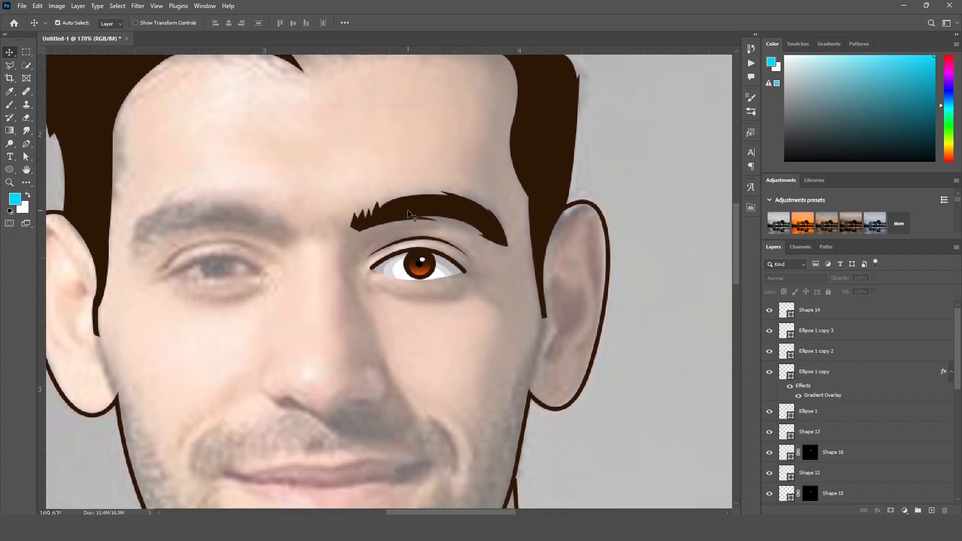
{"action": "left_click", "coordinate": [401, 220]}
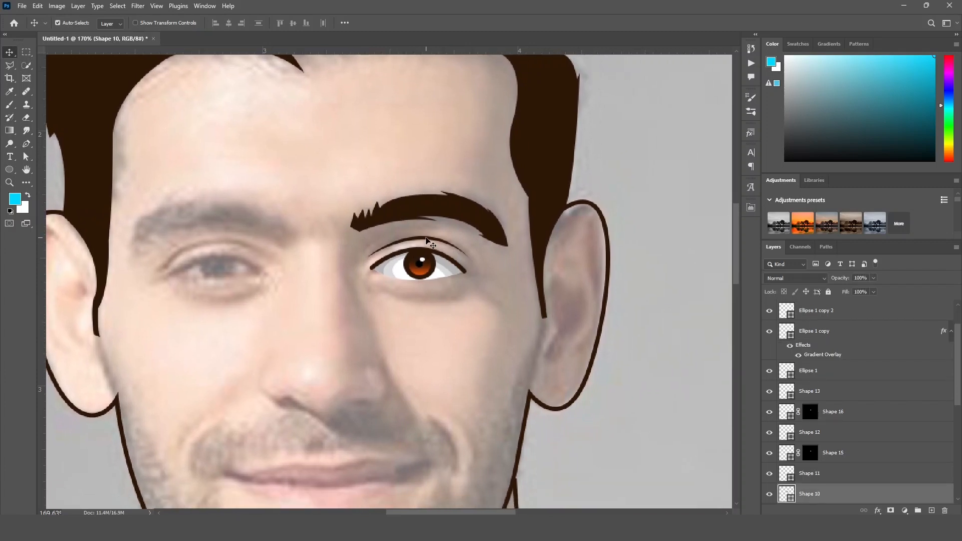
{"action": "left_click", "coordinate": [427, 239], "text": "shift"}
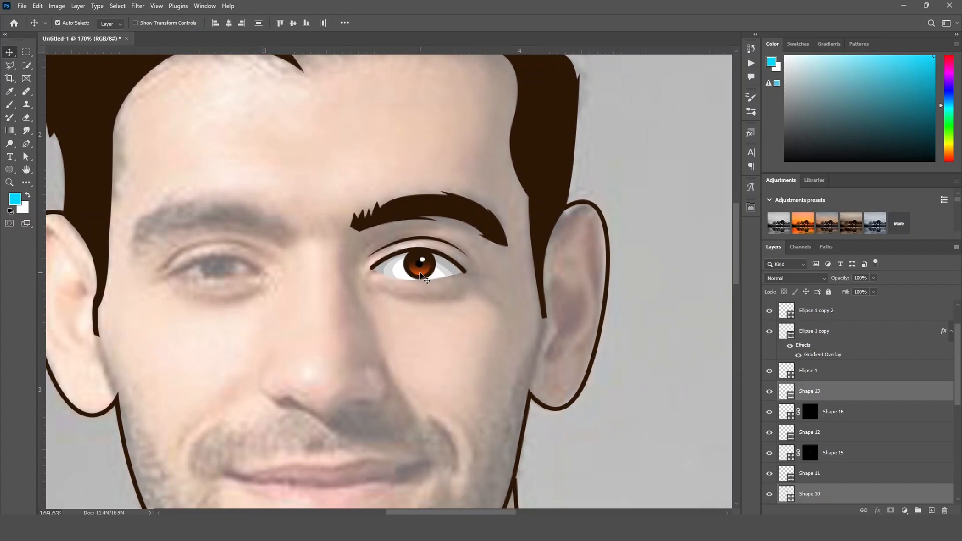
{"action": "left_click", "coordinate": [421, 275], "text": "shift"}
{"action": "left_click", "coordinate": [422, 265], "text": "shift"}
{"action": "left_click", "coordinate": [440, 270], "text": "shift"}
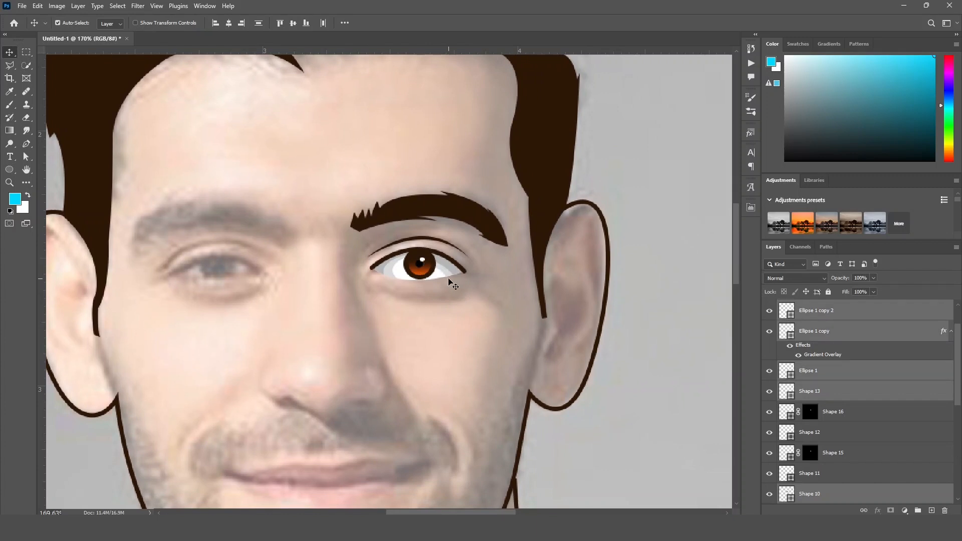
{"action": "left_click", "coordinate": [440, 276], "text": "shift"}
{"action": "left_click", "coordinate": [446, 271], "text": "shift"}
{"action": "left_click", "coordinate": [450, 269], "text": "shift"}
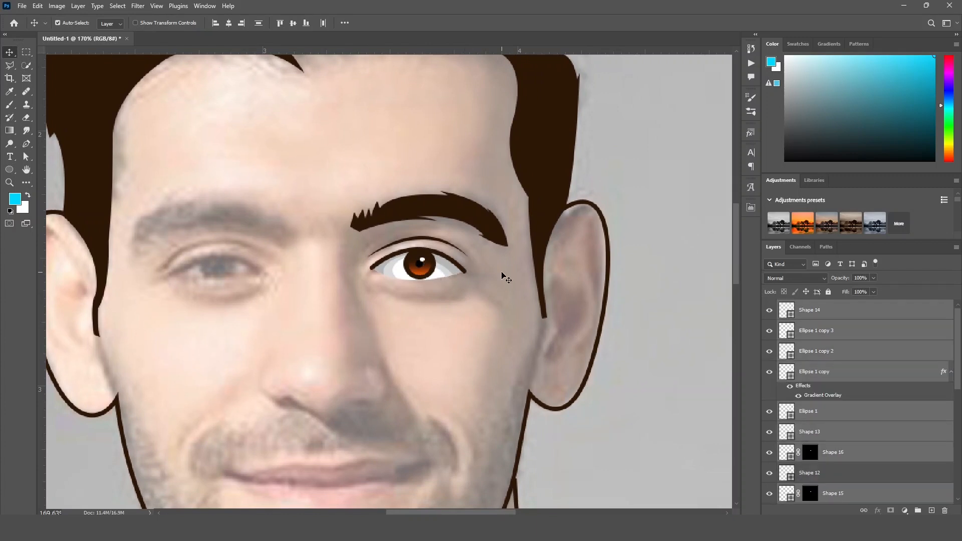
{"action": "right_click", "coordinate": [854, 374]}
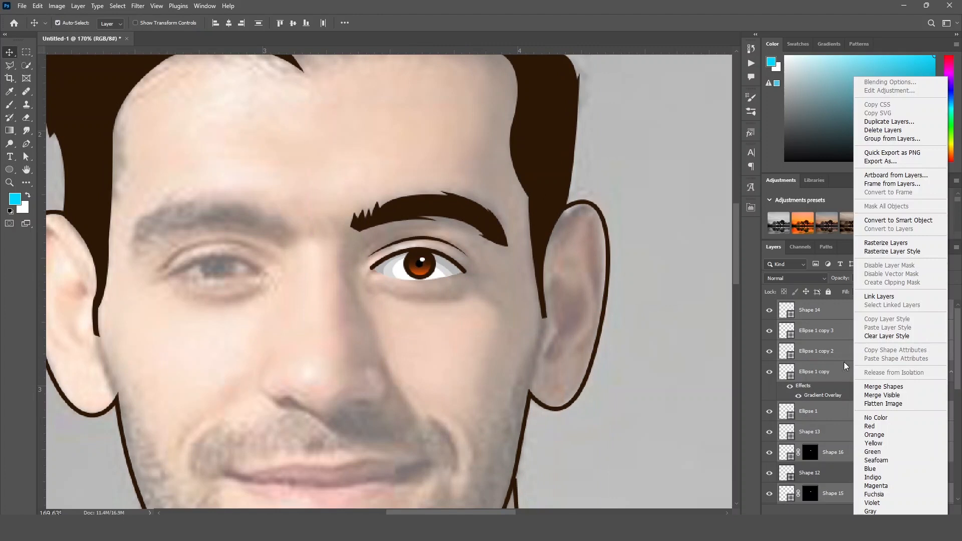
{"action": "left_click", "coordinate": [876, 300]}
{"action": "key", "text": "ctrl+g"}
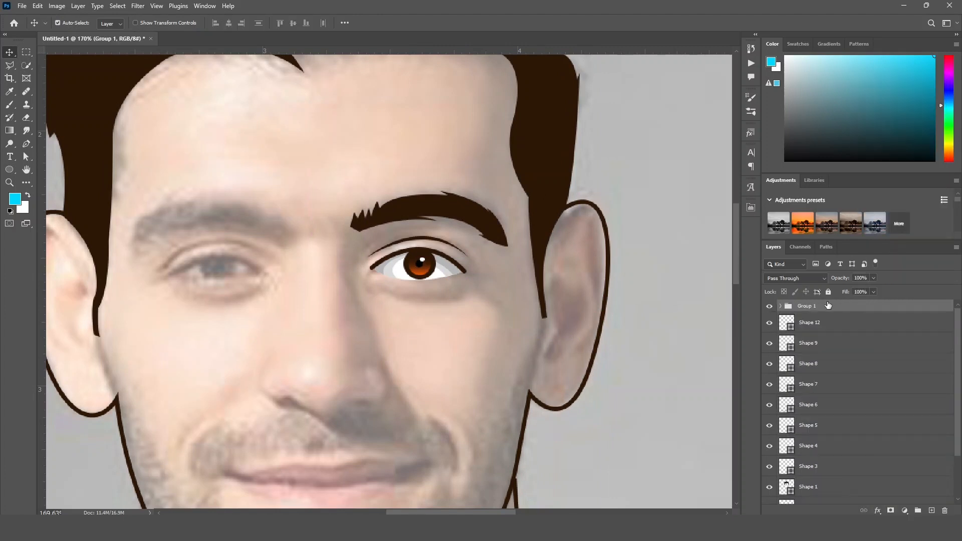
Rename the new group as Eye and duplicate it.
{"action": "double_click", "coordinate": [805, 306]}
{"action": "key", "text": "Return"}
{"action": "key", "text": "ctrl+j"}
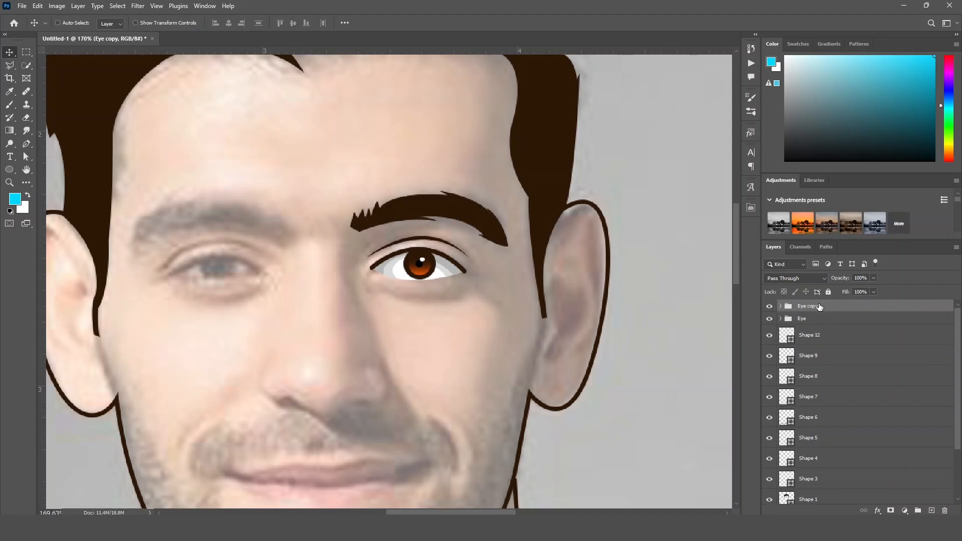
Flip the duplicated eye group horizontally and place it over the photo's other eye and eyebrow.
{"action": "key", "text": "ctrl+t"}
{"action": "right_click", "coordinate": [459, 276]}
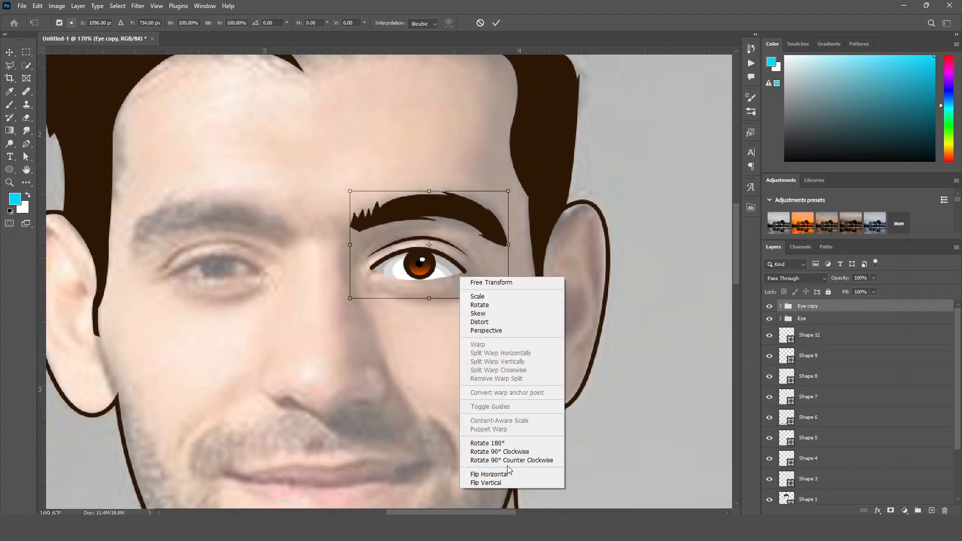
{"action": "left_click", "coordinate": [506, 475]}
{"action": "left_click_drag", "start_coordinate": [435, 274], "coordinate": [232, 274]}
{"action": "key", "text": "Return"}
{"action": "left_click", "coordinate": [335, 326]}
Hide the MAN photo layer to check the traced portrait on its own, and show it again.
{"action": "scroll", "coordinate": [359, 336], "scroll_direction": "down", "scroll_amount": 4}
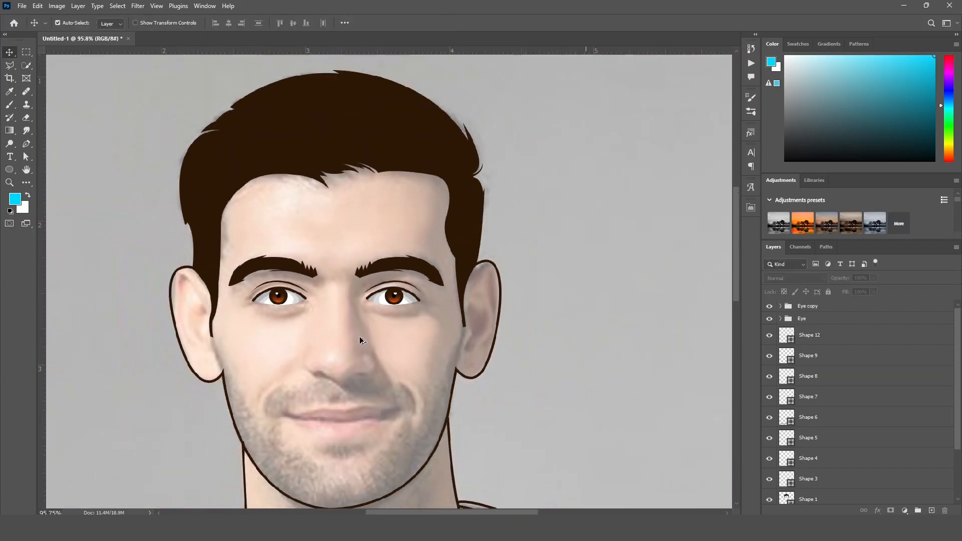
{"action": "scroll", "coordinate": [420, 371], "scroll_direction": "down", "scroll_amount": 2}
{"action": "scroll", "coordinate": [855, 433], "scroll_direction": "down", "scroll_amount": 2}
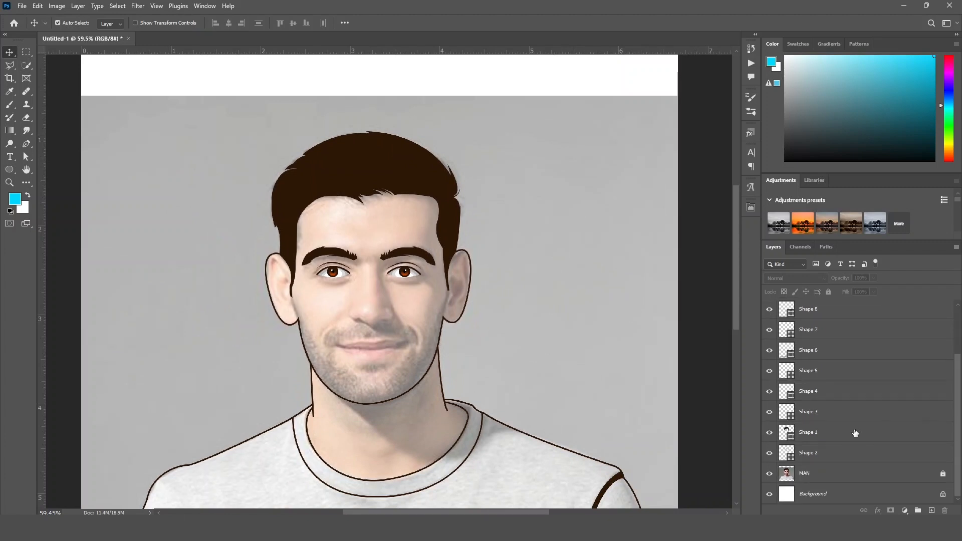
{"action": "left_click", "coordinate": [769, 477]}
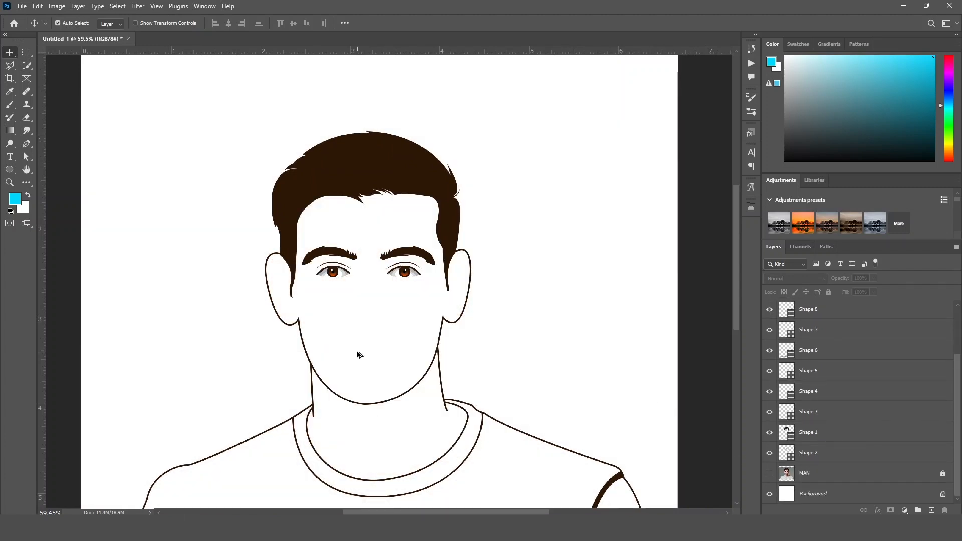
{"action": "scroll", "coordinate": [356, 351], "scroll_direction": "down", "scroll_amount": 3}
{"action": "left_click", "coordinate": [769, 474]}
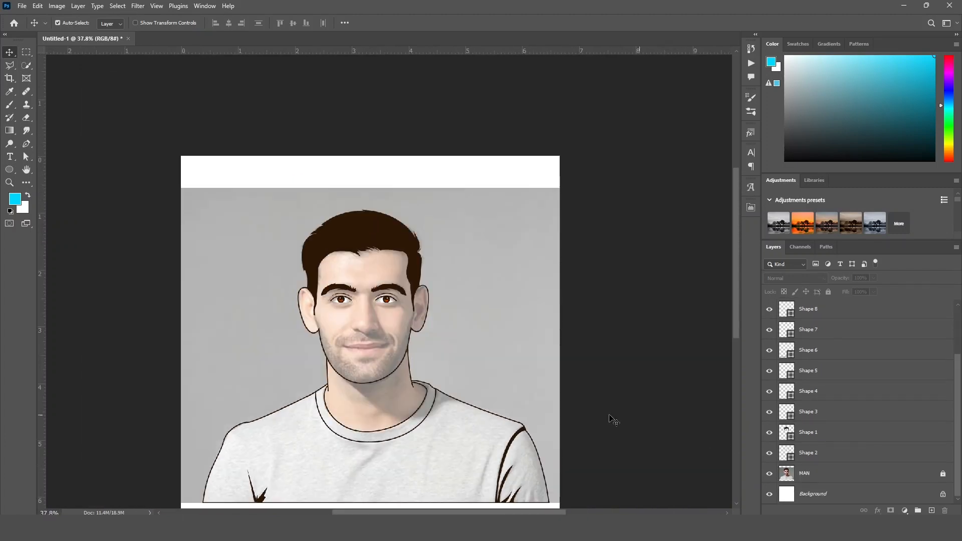
With the Pen tool and a dark brown fill, draw a thin nostril shape about 30 px wide on the nose's right side.
{"action": "scroll", "coordinate": [377, 356], "scroll_direction": "up", "scroll_amount": 5}
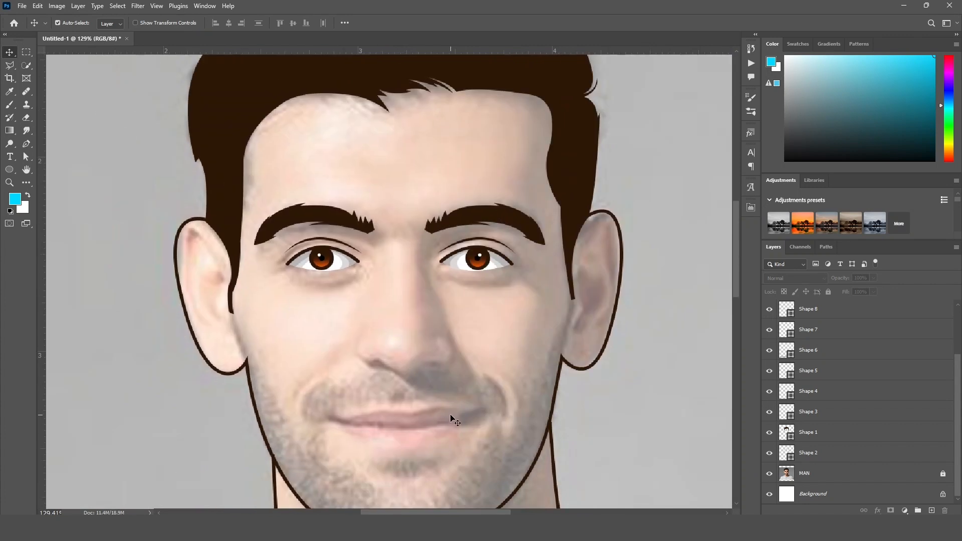
{"action": "scroll", "coordinate": [410, 339], "scroll_direction": "up", "scroll_amount": 2}
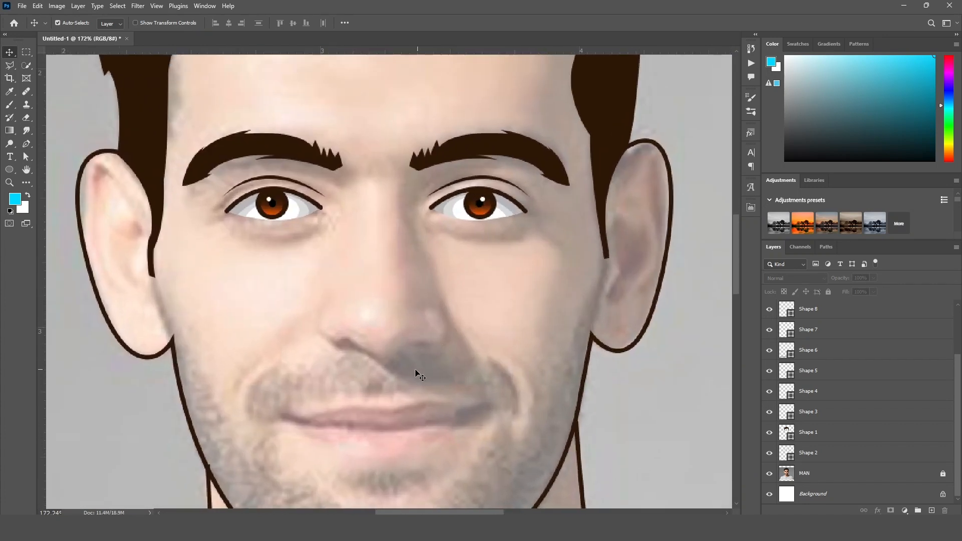
{"action": "scroll", "coordinate": [442, 346], "scroll_direction": "up", "scroll_amount": 2}
{"action": "key", "text": "p"}
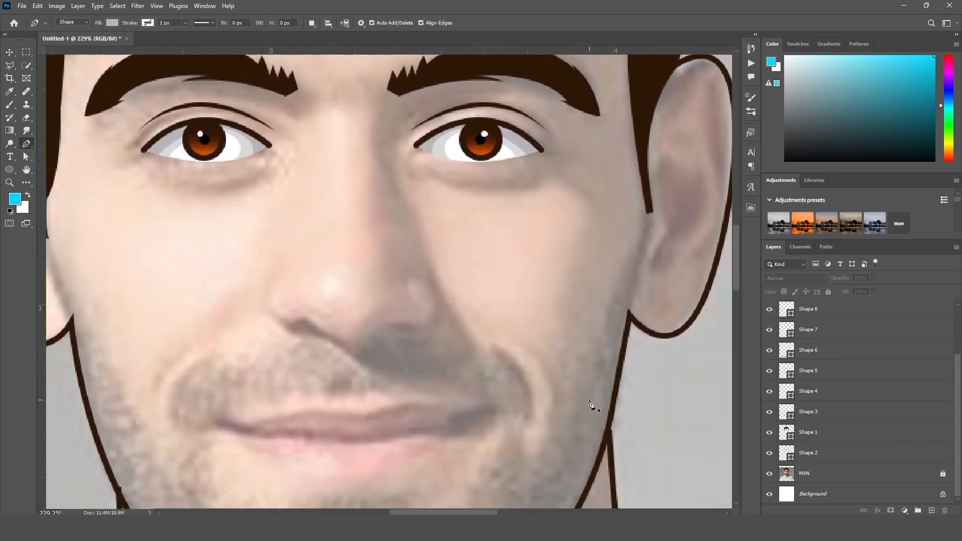
{"action": "left_click", "coordinate": [112, 22]}
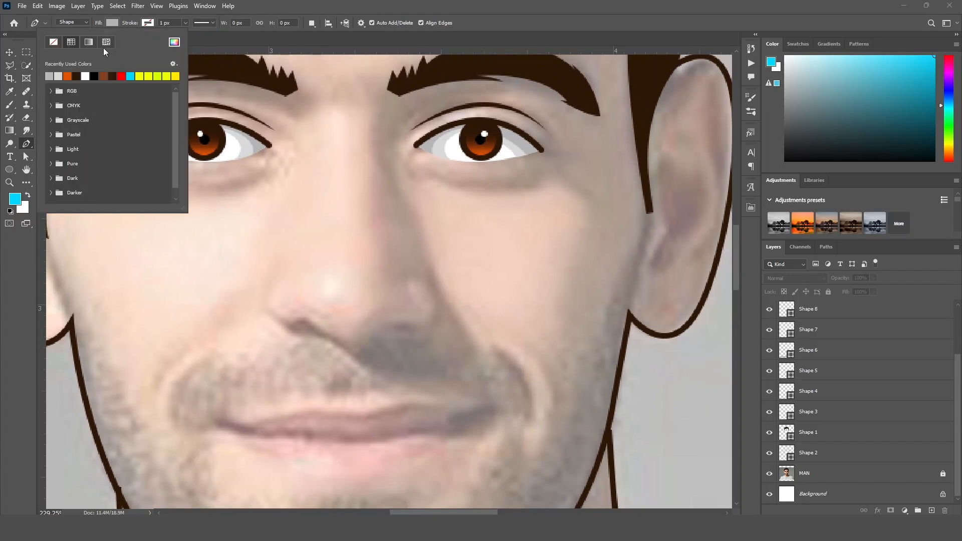
{"action": "left_click", "coordinate": [80, 77]}
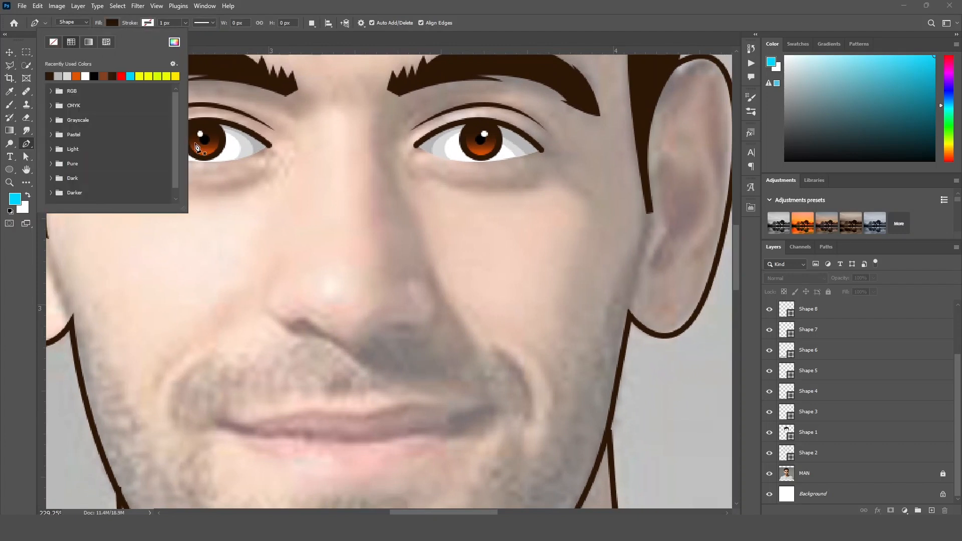
{"action": "left_click", "coordinate": [378, 335]}
{"action": "left_click_drag", "start_coordinate": [412, 328], "coordinate": [434, 340]}
{"action": "left_click", "coordinate": [412, 328], "text": "alt"}
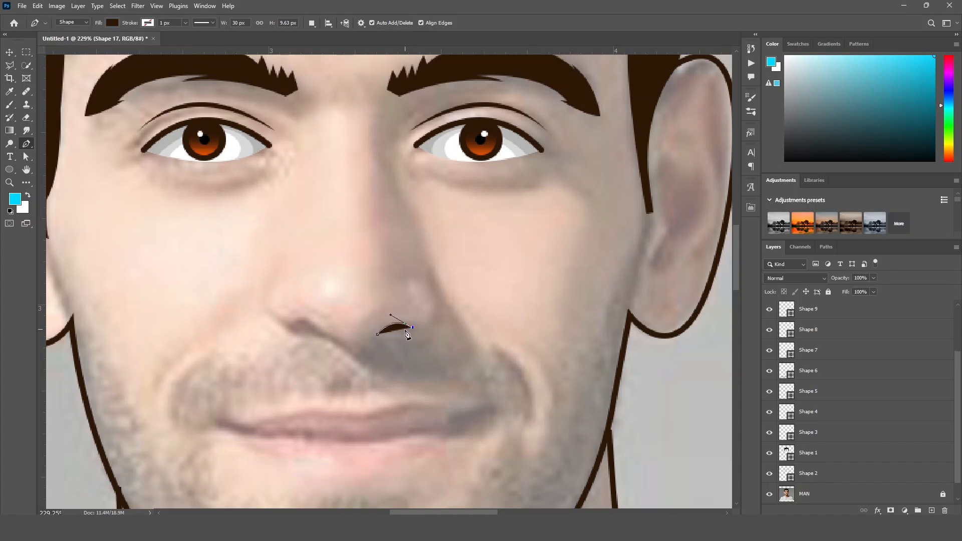
{"action": "left_click", "coordinate": [378, 335]}
Draw a thin curved outline about 63 px tall along the outer edge of the nose's right wing.
{"action": "left_click_drag", "start_coordinate": [458, 352], "coordinate": [402, 354]}
{"action": "left_click", "coordinate": [370, 272]}
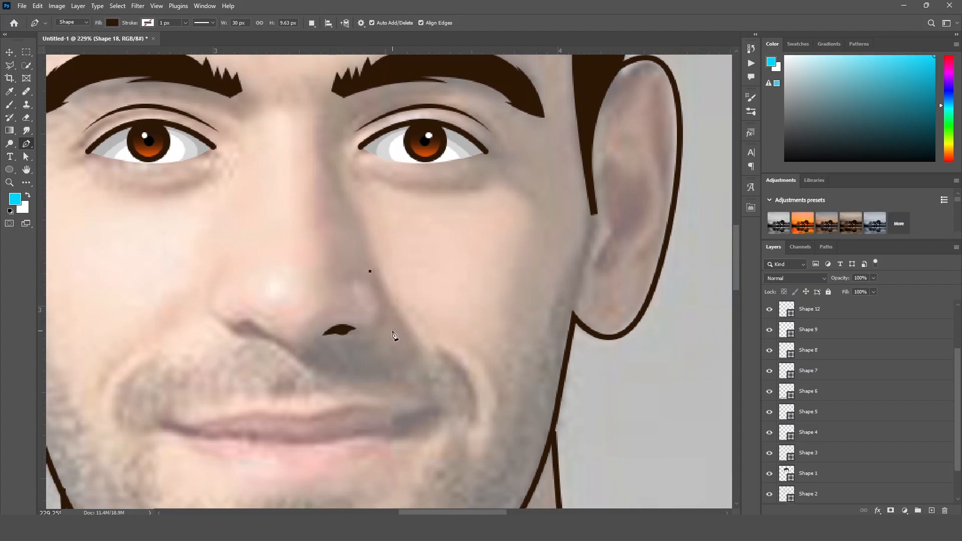
{"action": "left_click_drag", "start_coordinate": [357, 344], "coordinate": [314, 360]}
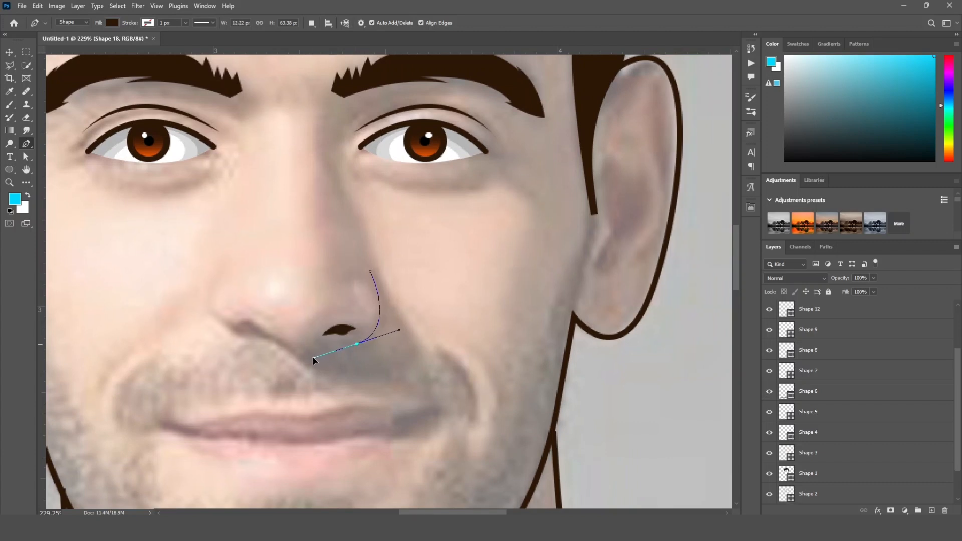
{"action": "left_click", "coordinate": [357, 344]}
{"action": "mouse_move", "coordinate": [371, 274]}
{"action": "left_mouse_down"}
{"action": "mouse_move", "coordinate": [347, 209]}
{"action": "mouse_move", "coordinate": [374, 257]}
{"action": "left_mouse_up"}
{"action": "left_click", "coordinate": [9, 52]}
{"action": "left_click", "coordinate": [305, 261]}
Select the nostril and nose-wing shapes together, link their layers and duplicate them.
{"action": "left_click_drag", "start_coordinate": [350, 322], "coordinate": [362, 317]}
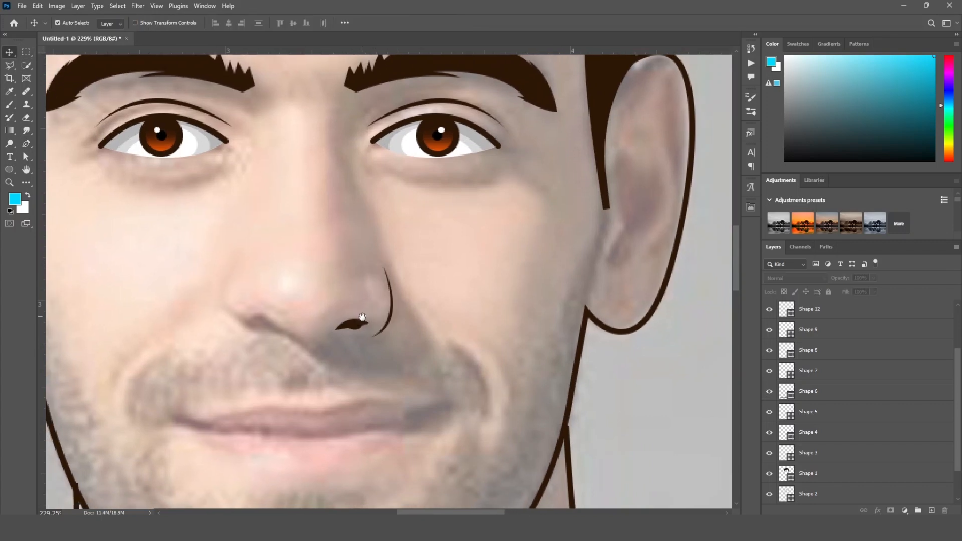
{"action": "left_click", "coordinate": [357, 327]}
{"action": "left_click", "coordinate": [389, 320], "text": "shift"}
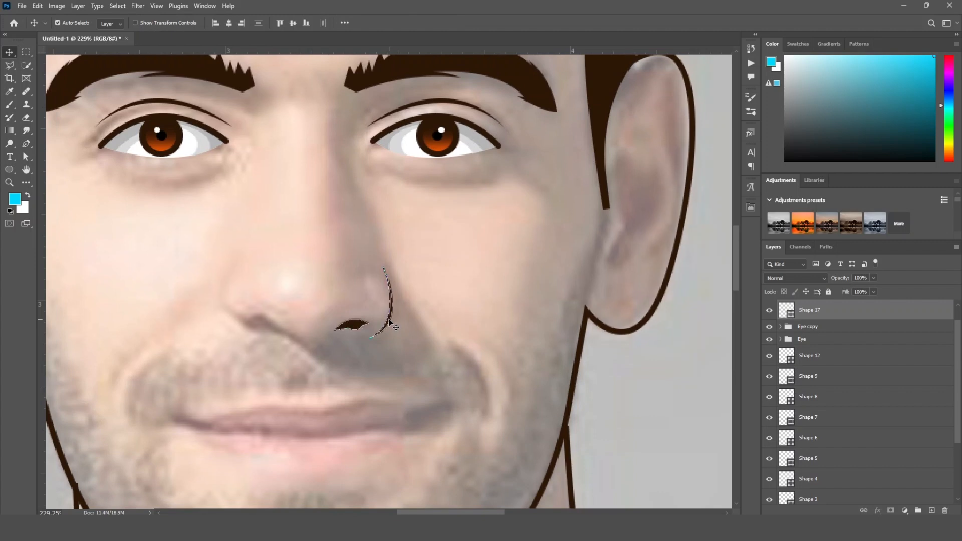
{"action": "right_click", "coordinate": [837, 319]}
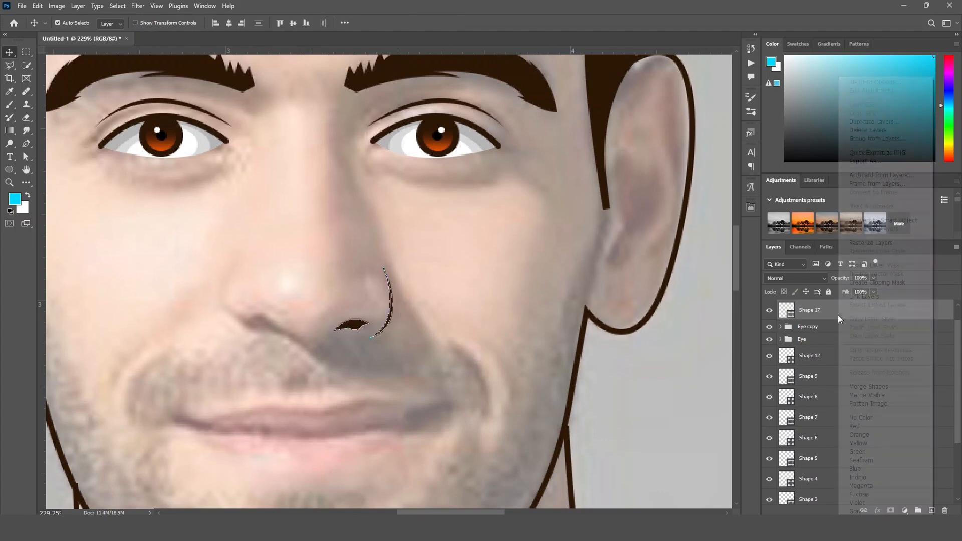
{"action": "left_click", "coordinate": [880, 300]}
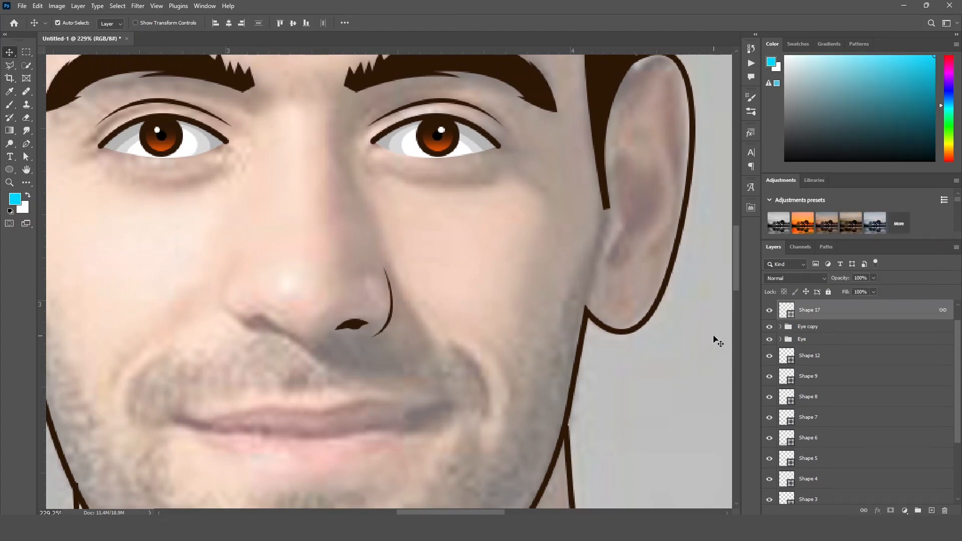
{"action": "key", "text": "ctrl+j"}
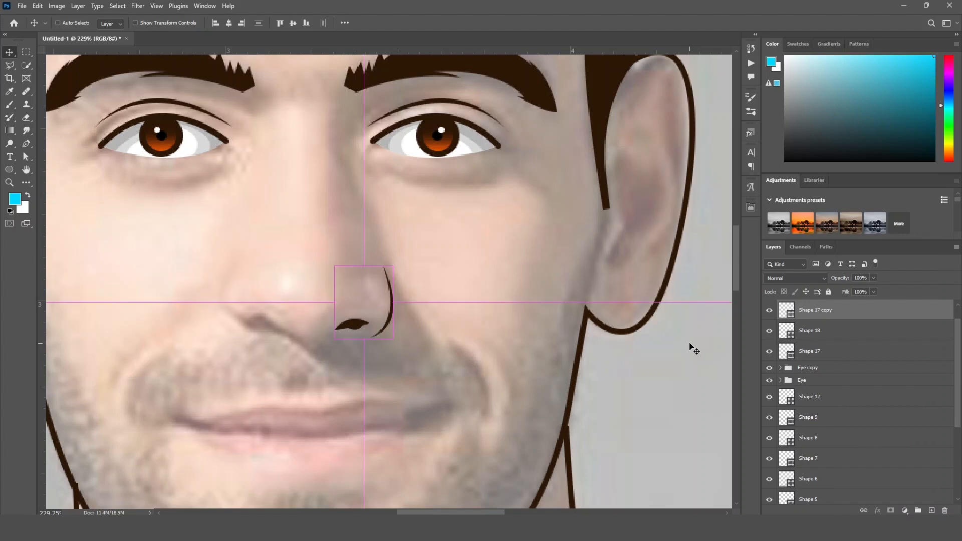
Flip the duplicated nostril and wing shapes horizontally and place them on the left side of the nose.
{"action": "key", "text": "ctrl+t"}
{"action": "right_click", "coordinate": [382, 319]}
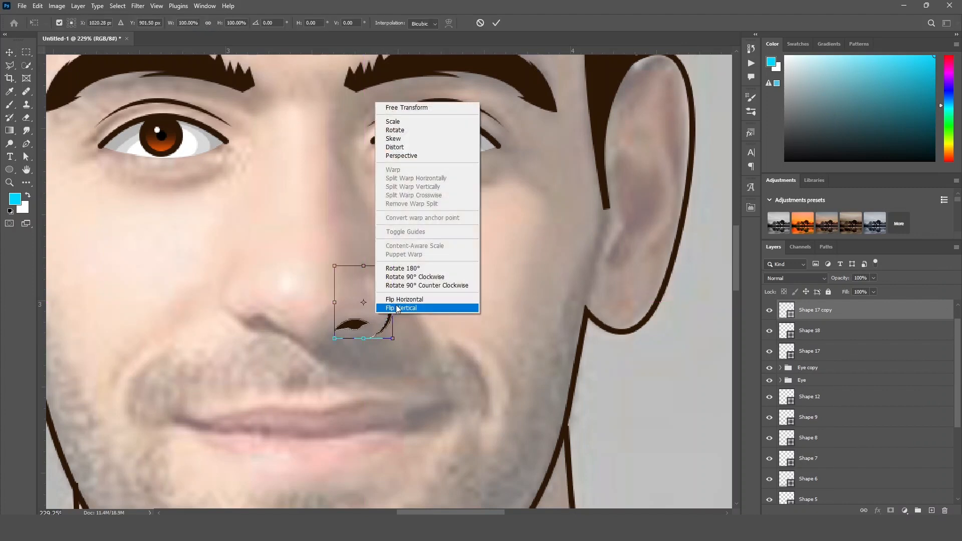
{"action": "left_click", "coordinate": [393, 299]}
{"action": "left_click_drag", "start_coordinate": [378, 329], "coordinate": [265, 329]}
{"action": "key", "text": "Return"}
{"action": "scroll", "coordinate": [447, 348], "scroll_direction": "down", "scroll_amount": 5}
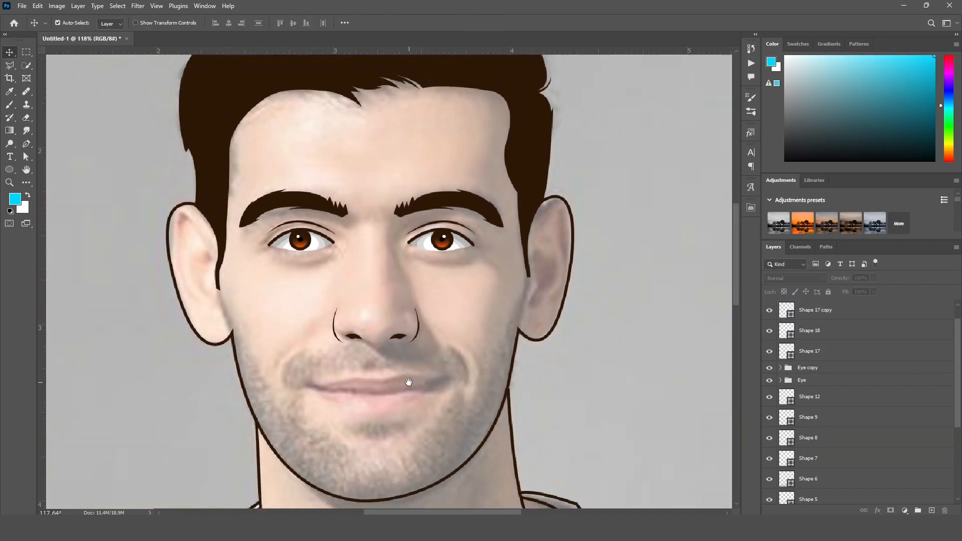
Draw a small teardrop-shaped dark brown accent with the Pen tool at the left corner of the mouth.
{"action": "scroll", "coordinate": [409, 382], "scroll_direction": "up", "scroll_amount": 3}
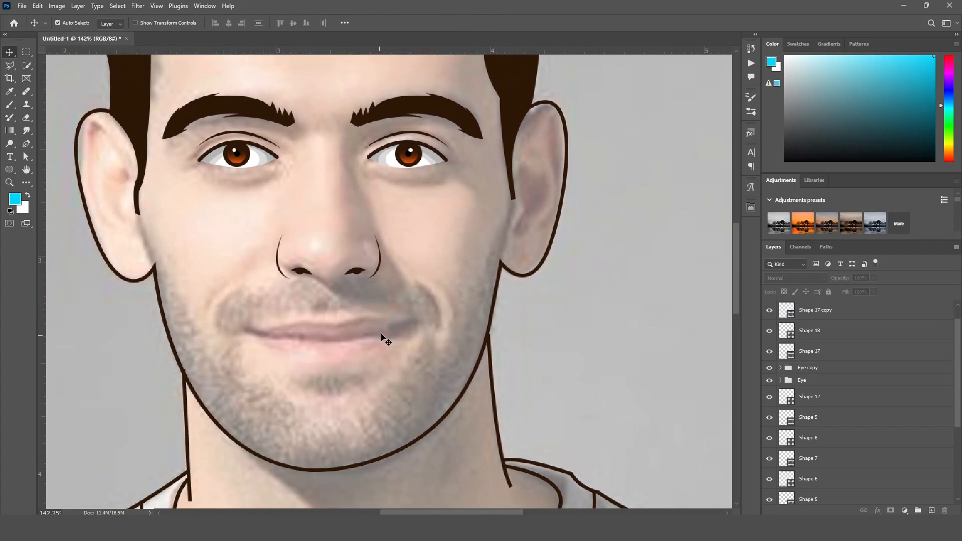
{"action": "key", "text": "p"}
{"action": "scroll", "coordinate": [233, 322], "scroll_direction": "up", "scroll_amount": 3}
{"action": "left_click", "coordinate": [269, 349]}
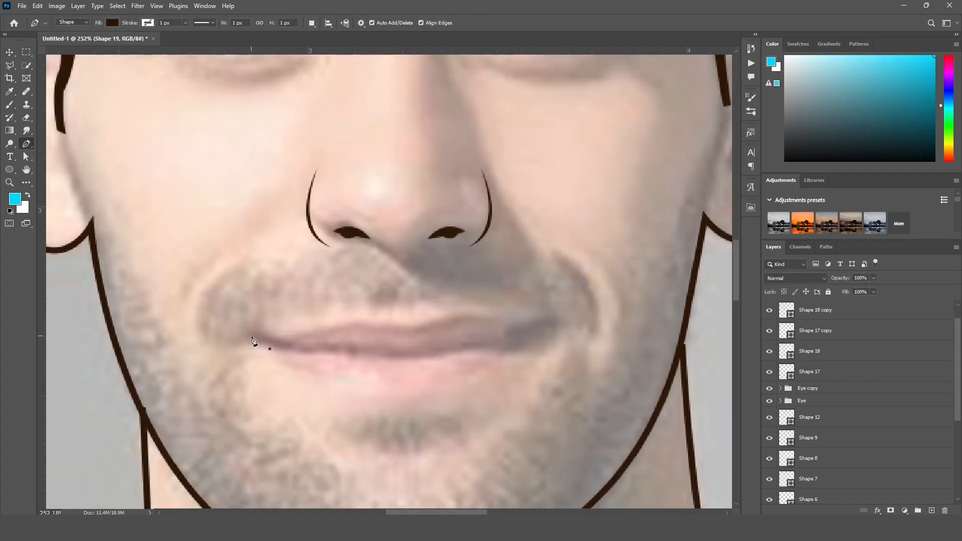
{"action": "left_click_drag", "start_coordinate": [252, 336], "coordinate": [258, 325]}
{"action": "key", "text": "Escape"}
{"action": "key", "text": "v"}
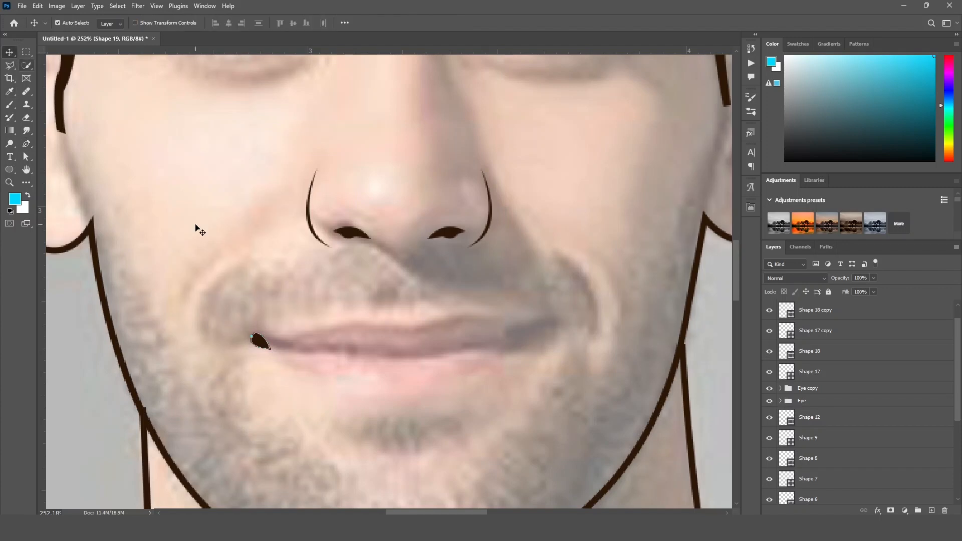
Rotate the mouth-corner accent slightly counterclockwise to align it with the lip line.
{"action": "key", "text": "ctrl+t"}
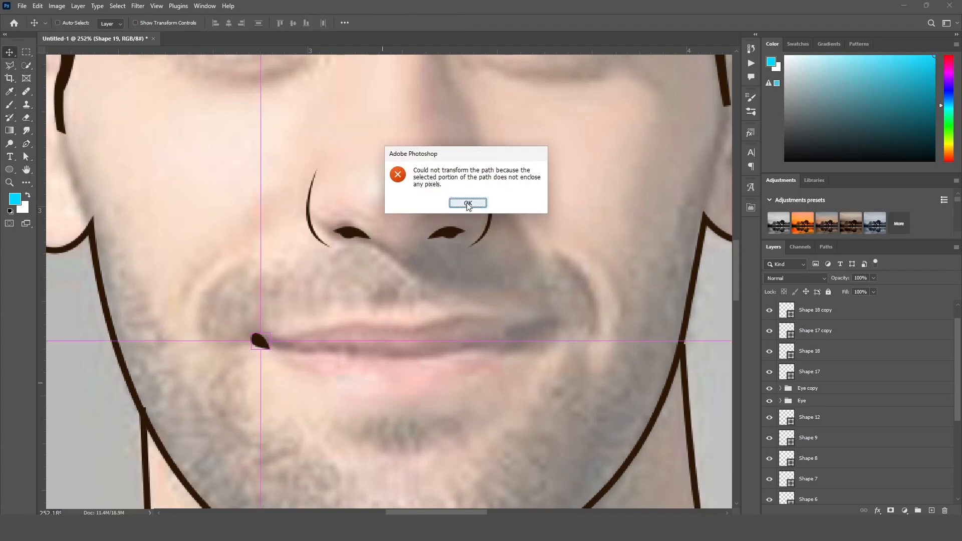
{"action": "left_click", "coordinate": [468, 203]}
{"action": "key", "text": "ctrl+t"}
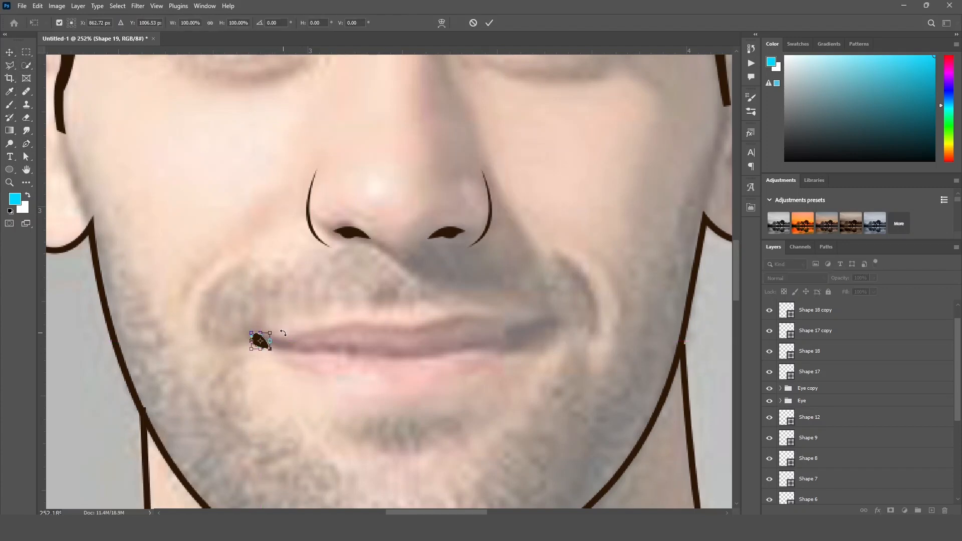
{"action": "left_click_drag", "start_coordinate": [283, 332], "coordinate": [278, 325]}
{"action": "key", "text": "Return"}
Duplicate the mouth-corner accent, flip and rotate the copy, and place it at the right corner of the mouth.
{"action": "left_click_drag", "start_coordinate": [341, 352], "coordinate": [316, 353]}
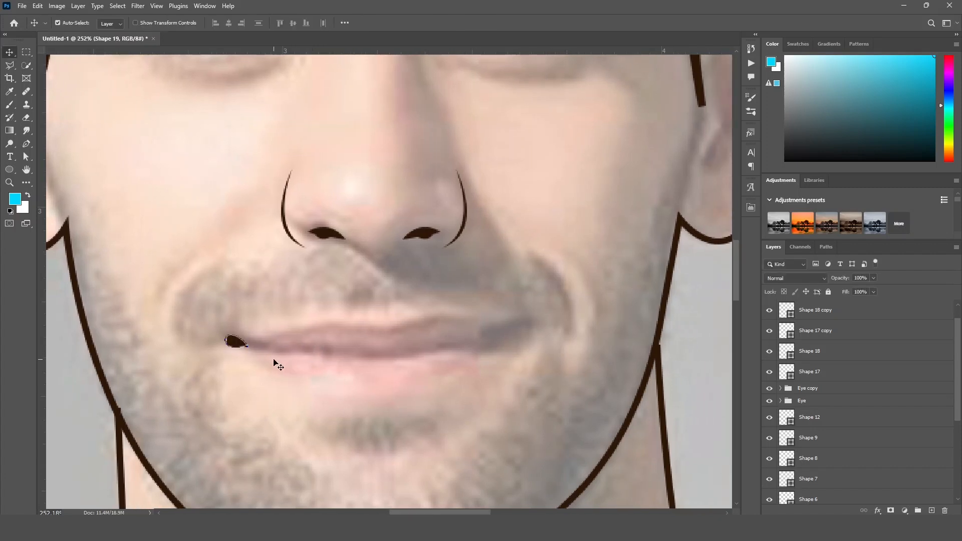
{"action": "key", "text": "ctrl+alt+t"}
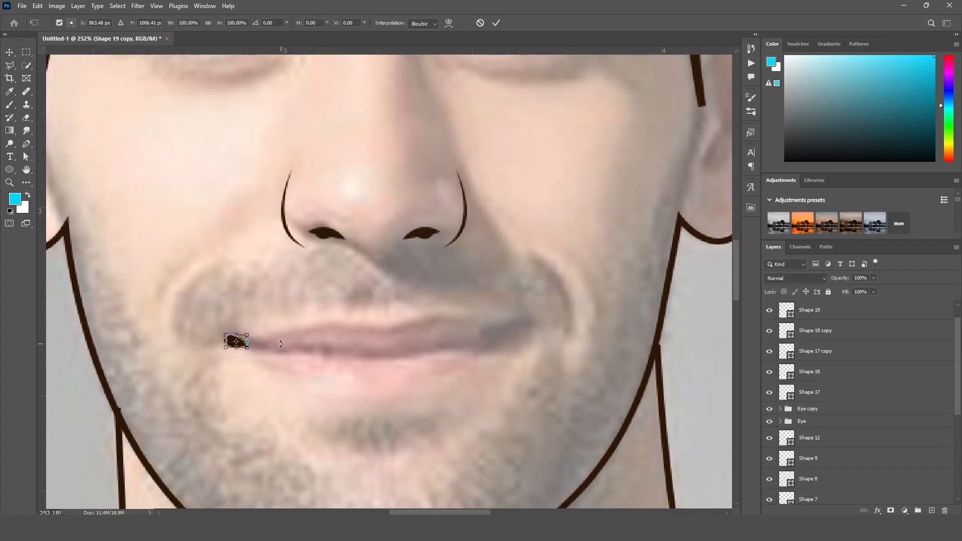
{"action": "right_click", "coordinate": [270, 357]}
{"action": "left_click", "coordinate": [296, 341]}
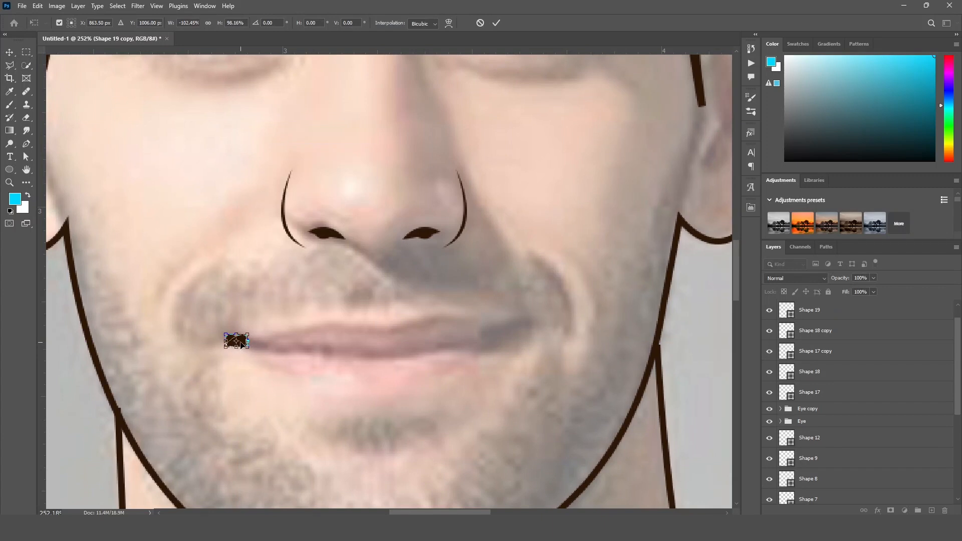
{"action": "left_click_drag", "start_coordinate": [242, 345], "coordinate": [519, 331]}
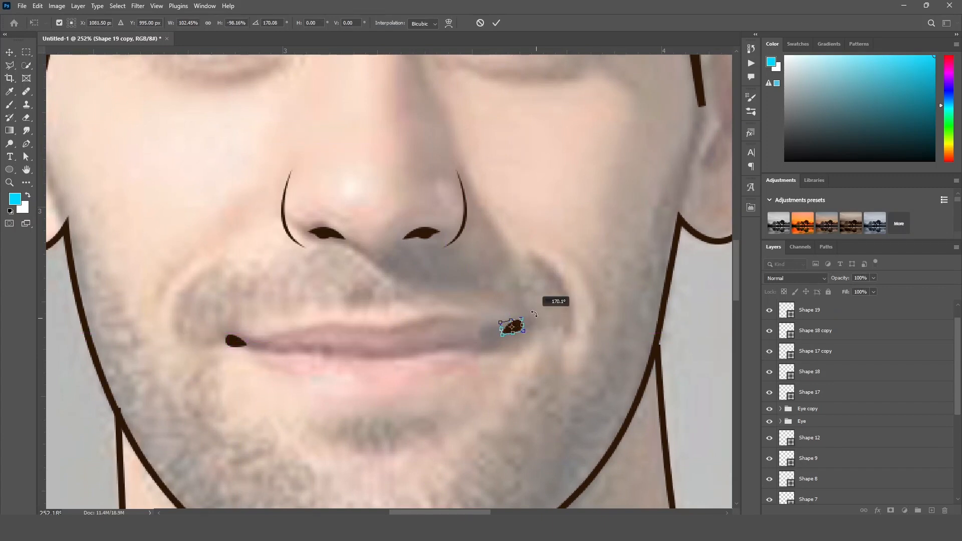
{"action": "key", "text": "Return"}
{"action": "left_click_drag", "start_coordinate": [458, 377], "coordinate": [474, 372]}
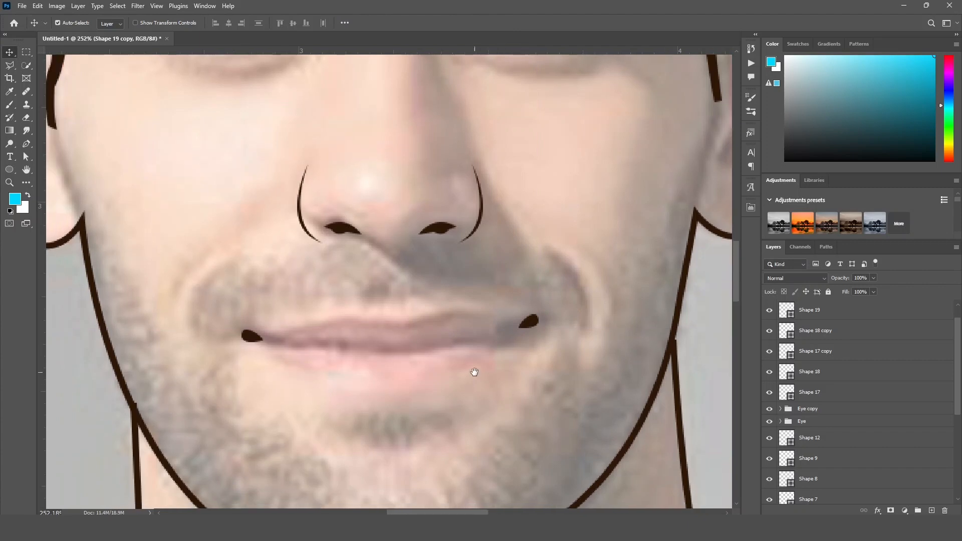
{"action": "left_click_drag", "start_coordinate": [535, 325], "coordinate": [527, 330]}
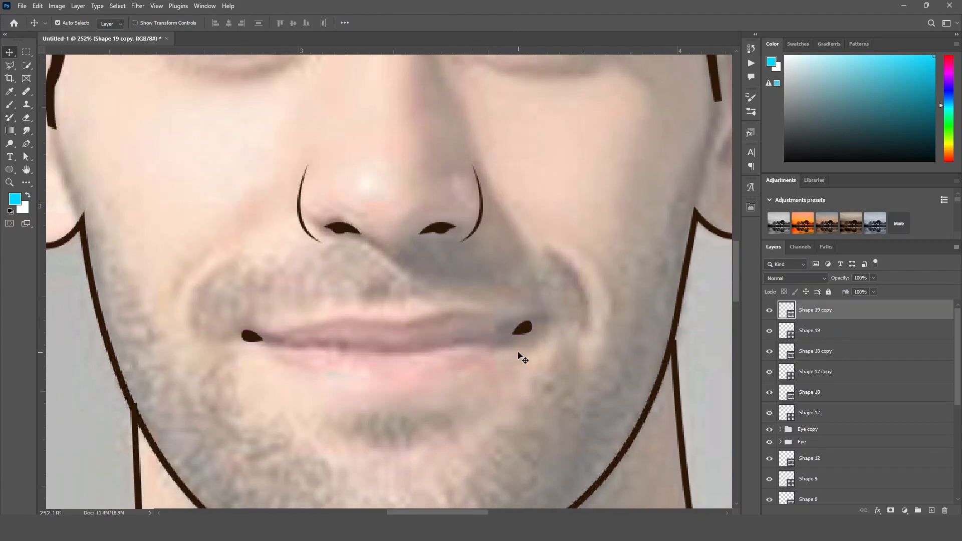
{"action": "left_click", "coordinate": [512, 371]}
Draw a thin curved line about 203 px wide between the lips with the Pen tool, joining the two mouth-corner accents.
{"action": "key", "text": "p"}
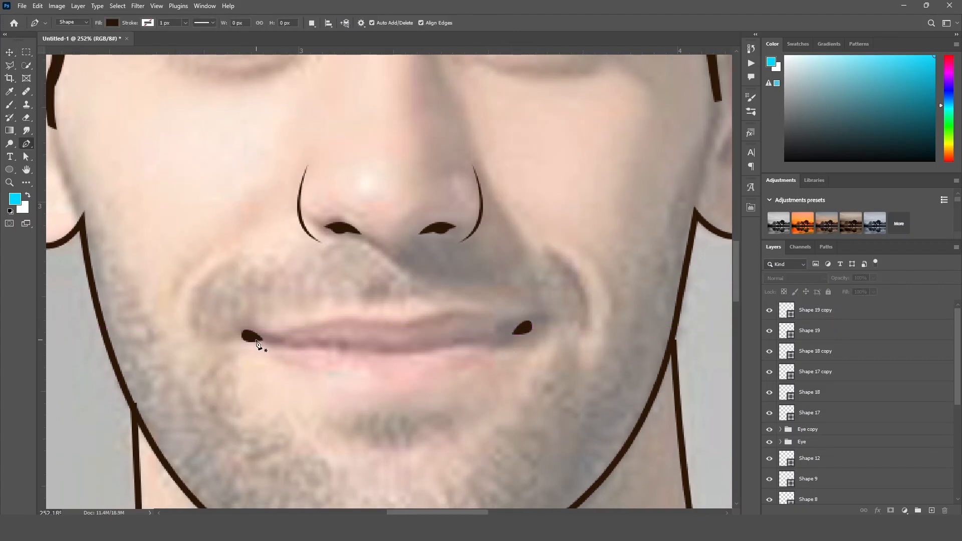
{"action": "left_click", "coordinate": [257, 340]}
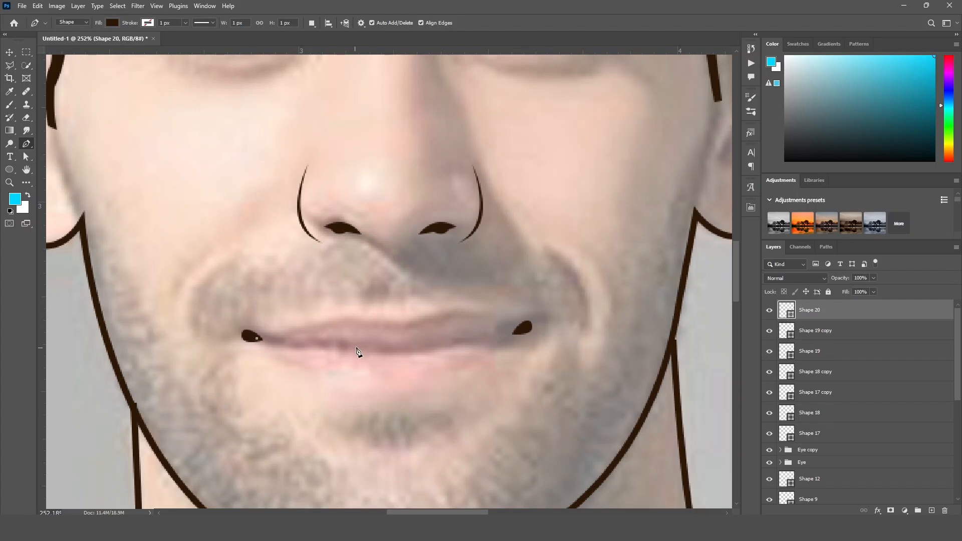
{"action": "left_click_drag", "start_coordinate": [358, 348], "coordinate": [419, 341]}
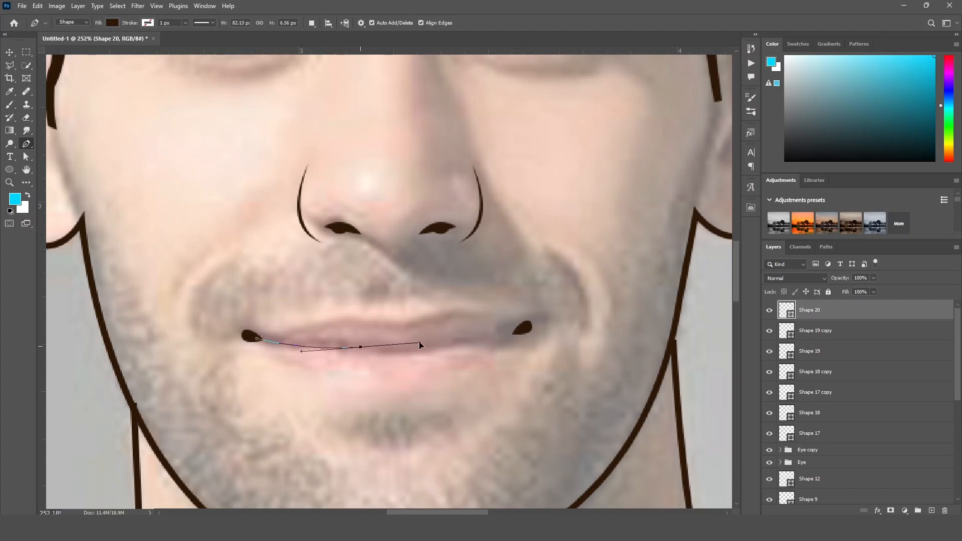
{"action": "key", "text": "ctrl+z"}
{"action": "left_click", "coordinate": [260, 342]}
{"action": "left_click_drag", "start_coordinate": [375, 350], "coordinate": [422, 346]}
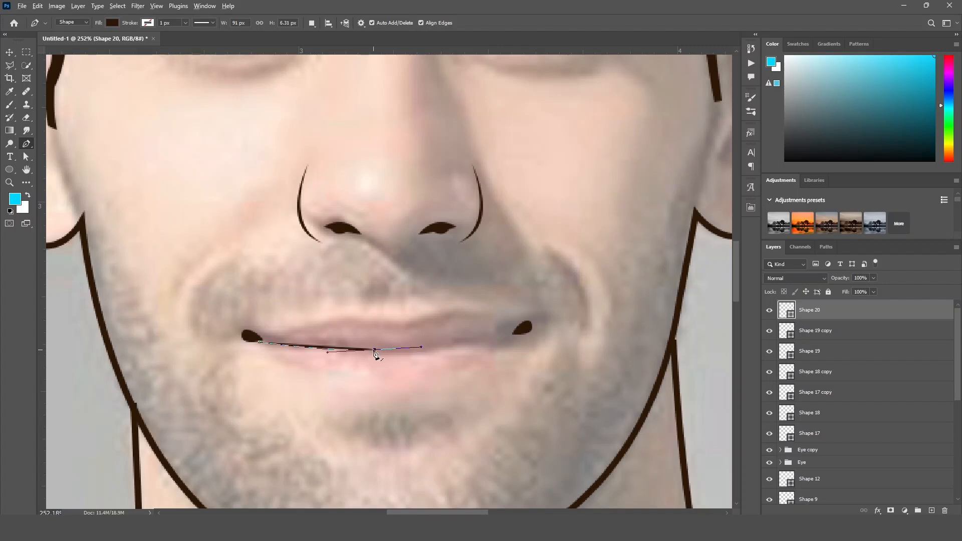
{"action": "left_click", "coordinate": [375, 350], "text": "alt"}
{"action": "left_click_drag", "start_coordinate": [515, 335], "coordinate": [536, 322]}
{"action": "left_click", "coordinate": [385, 347]}
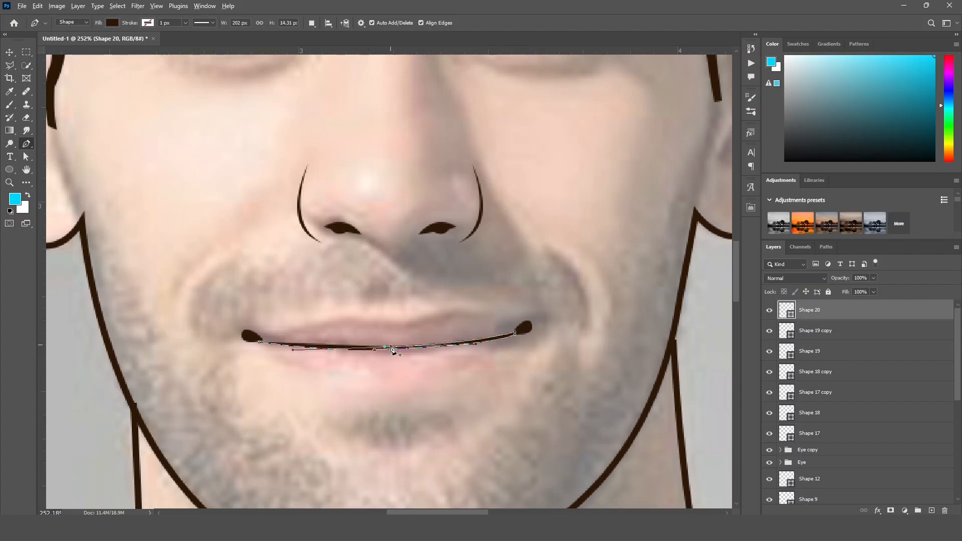
{"action": "left_click", "coordinate": [253, 339]}
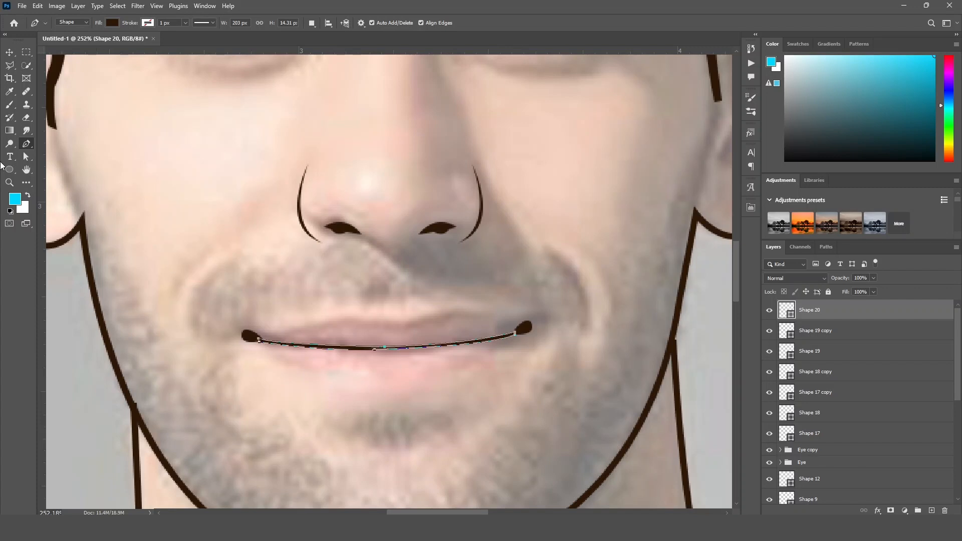
{"action": "left_click", "coordinate": [9, 51]}
{"action": "left_click", "coordinate": [189, 172]}
Draw a closed shape over the left half of the lips with the Pen tool, about 115 px wide and 60 px high, with a curved lower edge.
{"action": "left_click_drag", "start_coordinate": [399, 371], "coordinate": [378, 369]}
{"action": "key", "text": "p"}
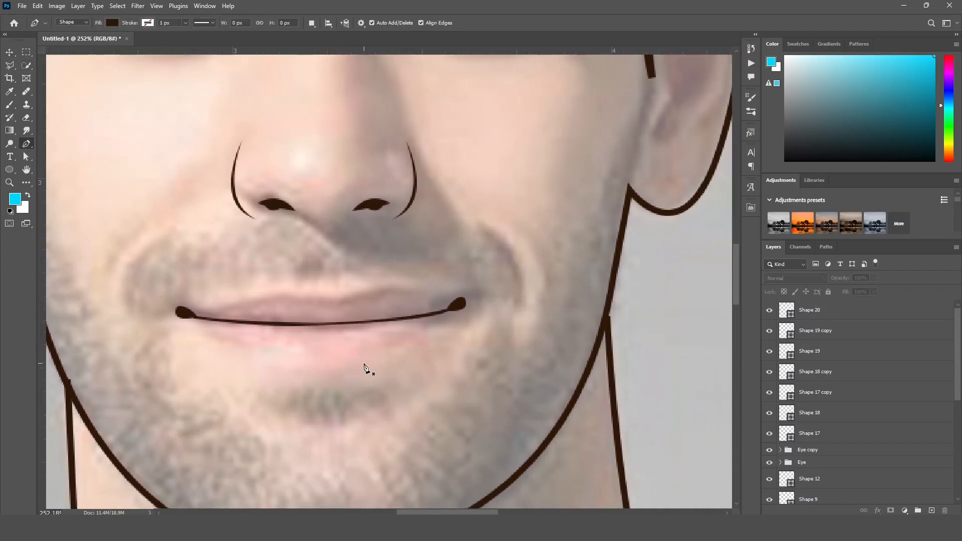
{"action": "left_click", "coordinate": [194, 316]}
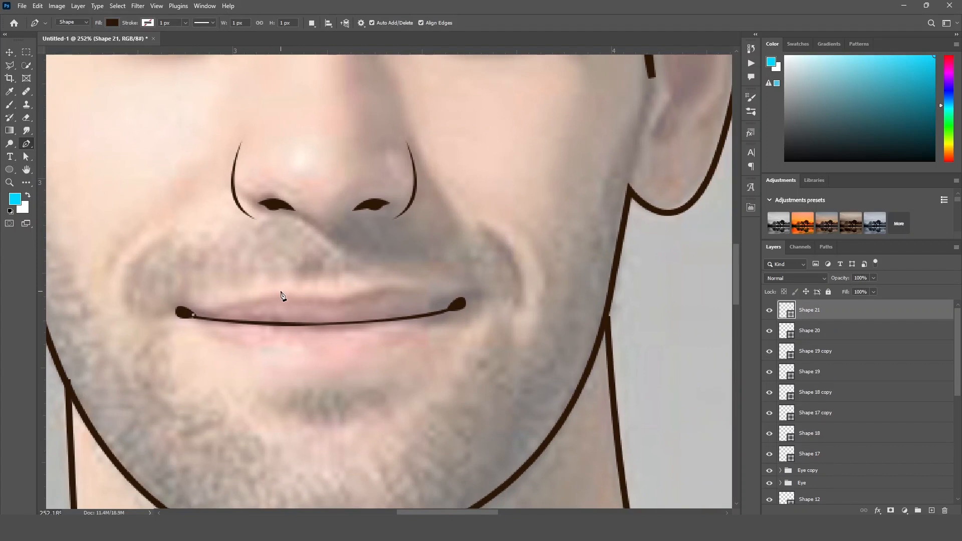
{"action": "left_click", "coordinate": [280, 291]}
{"action": "left_click", "coordinate": [339, 303]}
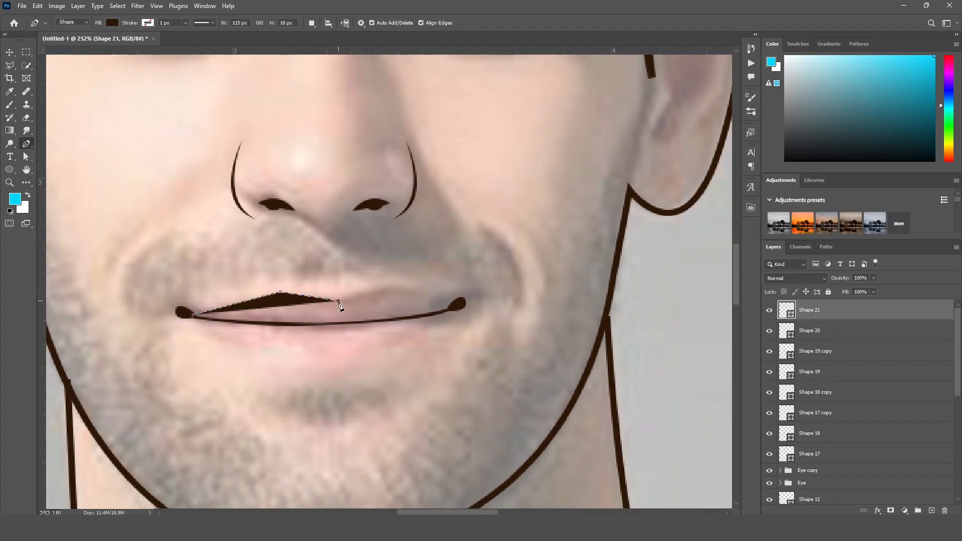
{"action": "left_click", "coordinate": [339, 365]}
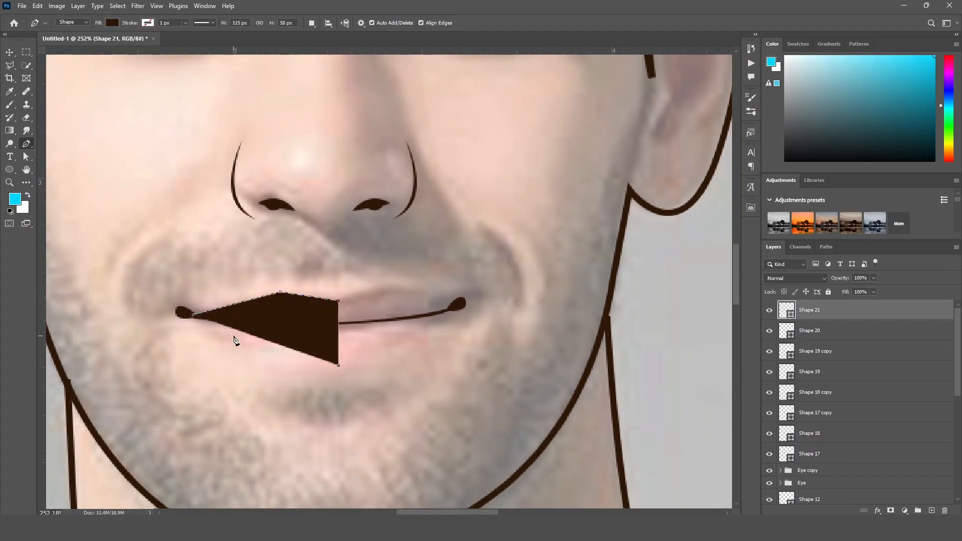
{"action": "left_click_drag", "start_coordinate": [194, 317], "coordinate": [160, 249]}
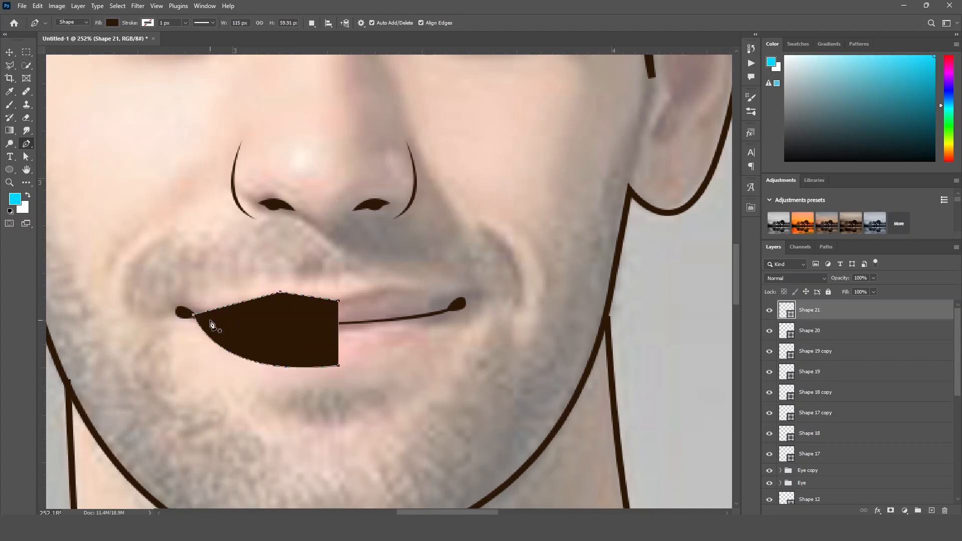
Change the half-lip shape's fill to a medium pink and move it one layer down, beneath the line between the lips.
{"action": "left_click", "coordinate": [9, 53]}
{"action": "left_click", "coordinate": [239, 249]}
{"action": "left_click_drag", "start_coordinate": [238, 249], "coordinate": [209, 226]}
{"action": "left_click", "coordinate": [283, 326]}
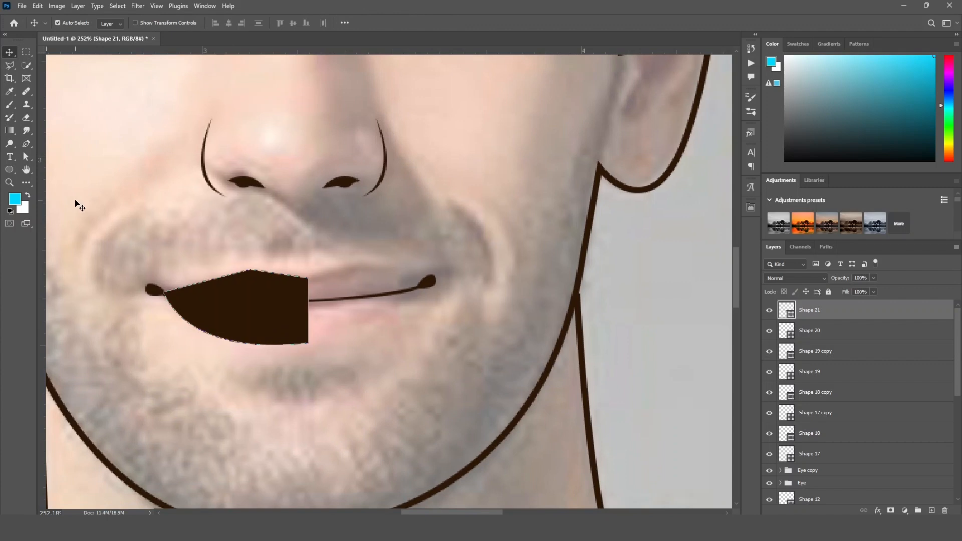
{"action": "key", "text": "u"}
{"action": "left_click", "coordinate": [112, 23]}
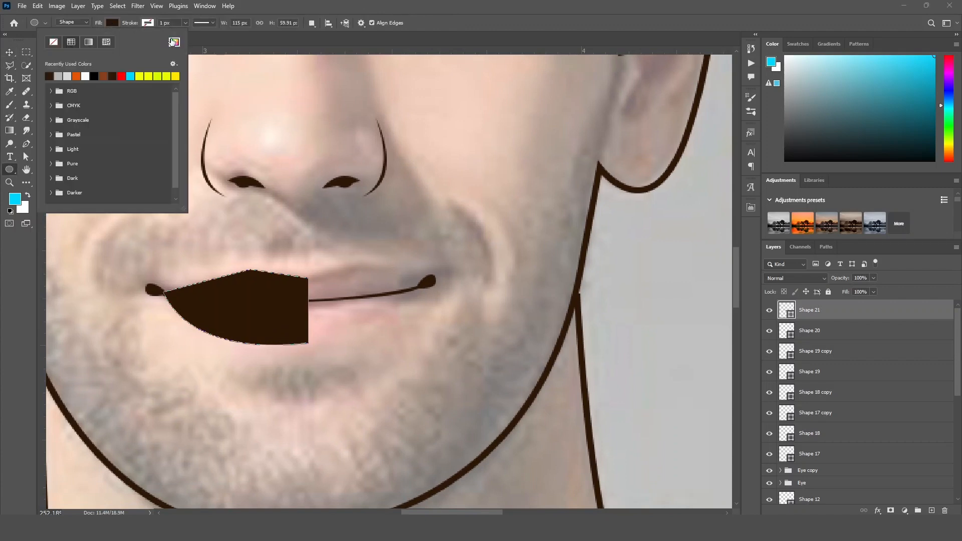
{"action": "left_click", "coordinate": [174, 41]}
{"action": "left_click", "coordinate": [631, 221]}
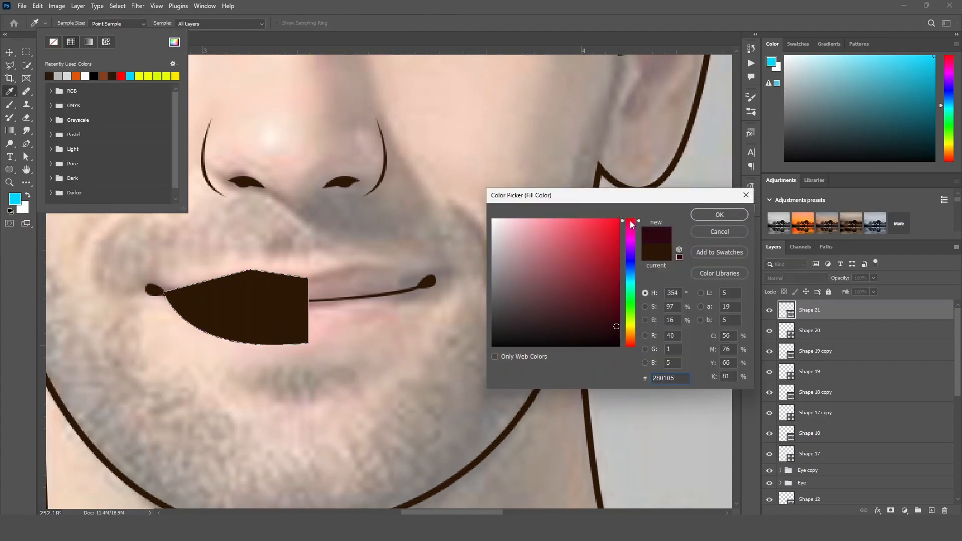
{"action": "left_click_drag", "start_coordinate": [562, 242], "coordinate": [558, 234]}
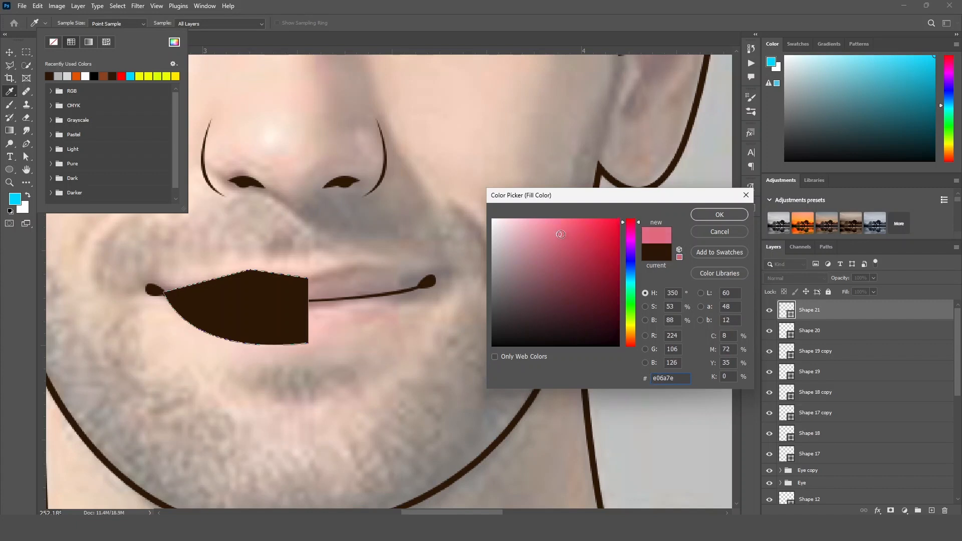
{"action": "mouse_move", "coordinate": [561, 234]}
{"action": "left_mouse_down"}
{"action": "mouse_move", "coordinate": [548, 243]}
{"action": "mouse_move", "coordinate": [558, 236]}
{"action": "left_mouse_up"}
{"action": "left_click", "coordinate": [720, 215]}
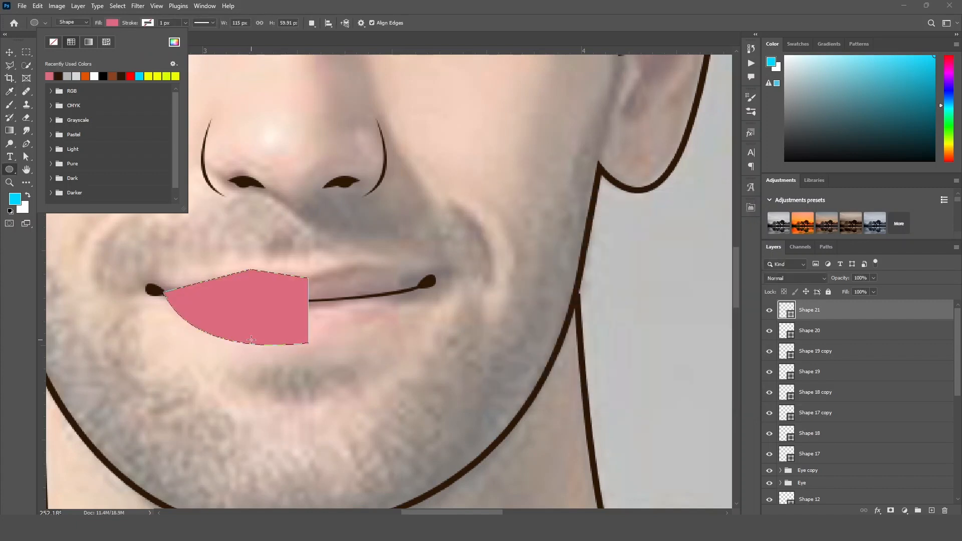
{"action": "left_click", "coordinate": [9, 52]}
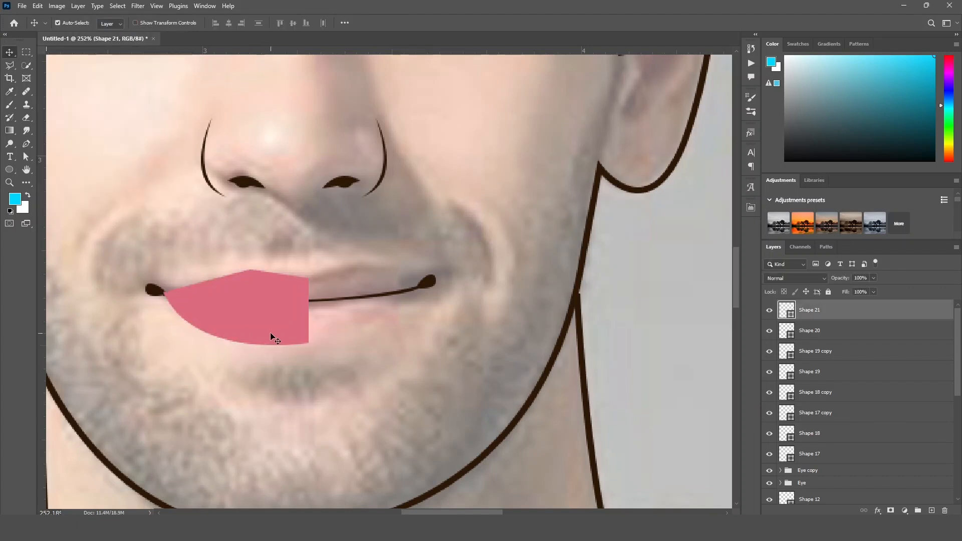
{"action": "key", "text": "ctrl+bracketleft"}
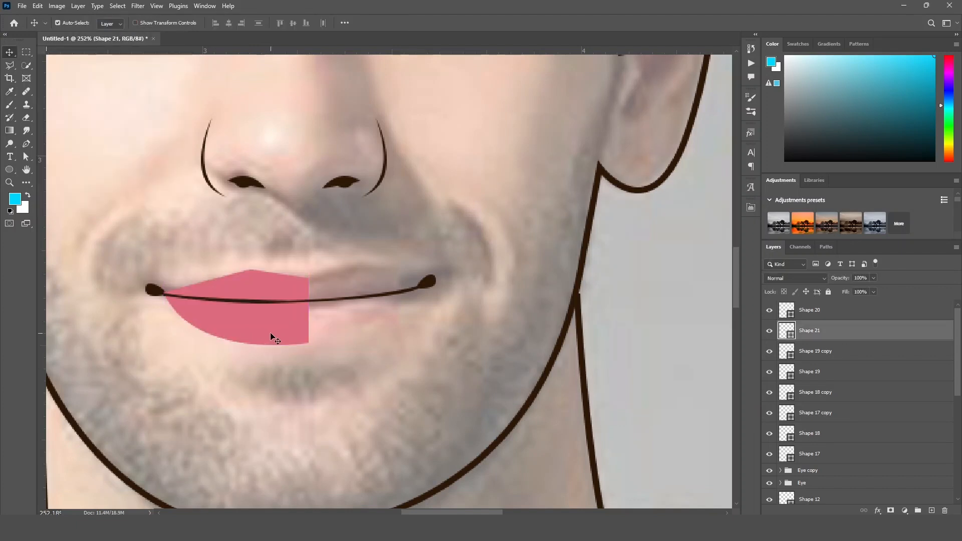
Duplicate the pink half-lip shape, flip the copy horizontally, and position it over the other half of the mouth.
{"action": "key", "text": "ctrl+j"}
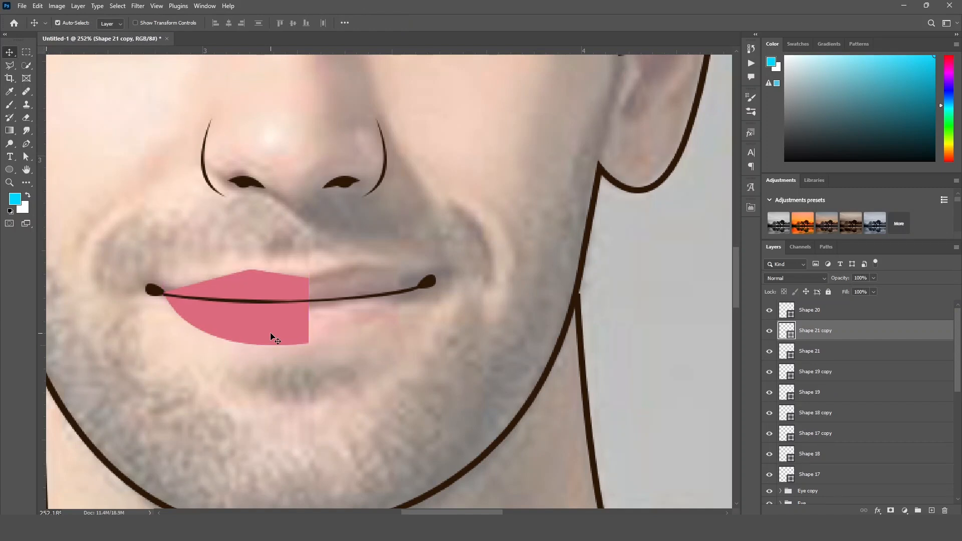
{"action": "key", "text": "ctrl+t"}
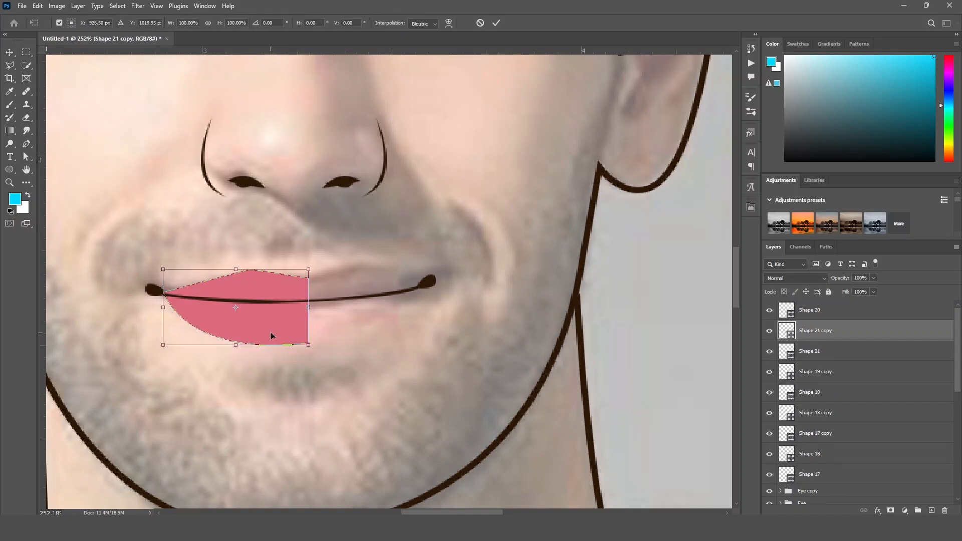
{"action": "right_click", "coordinate": [269, 332]}
{"action": "left_click", "coordinate": [320, 317]}
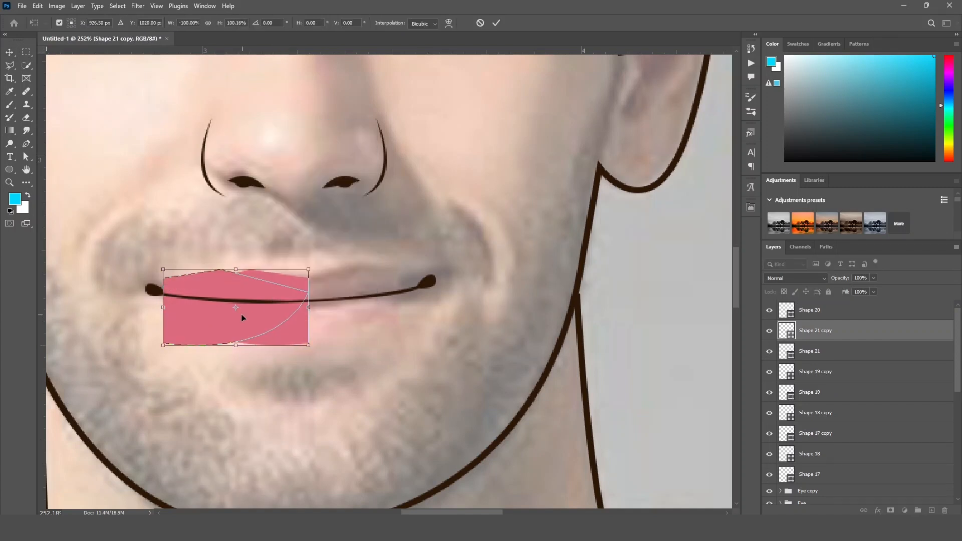
{"action": "left_click_drag", "start_coordinate": [241, 314], "coordinate": [372, 308]}
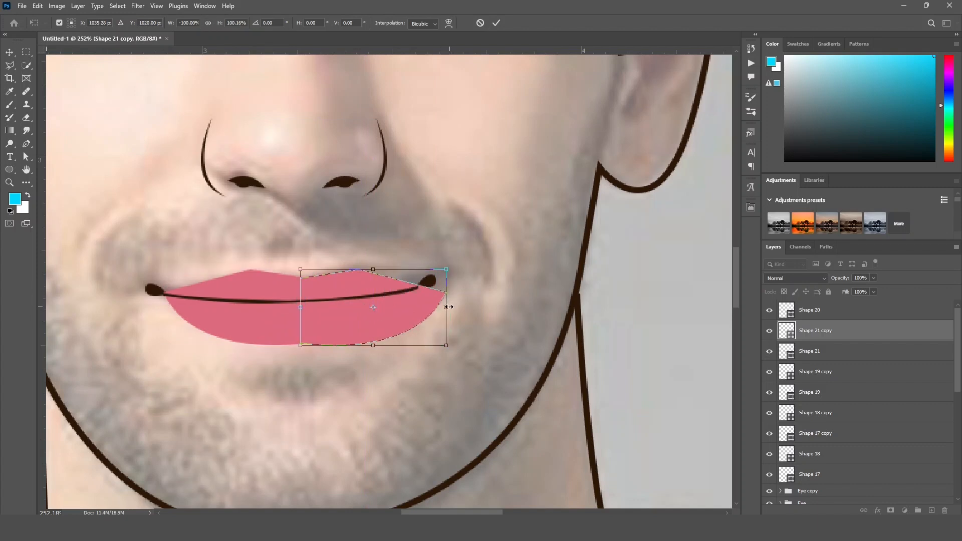
Narrow the flipped lip half to about 82% width and tilt it slightly to meet the mouth corner.
{"action": "left_click_drag", "start_coordinate": [445, 307], "coordinate": [435, 259]}
{"action": "left_click_drag", "start_coordinate": [374, 316], "coordinate": [374, 312]}
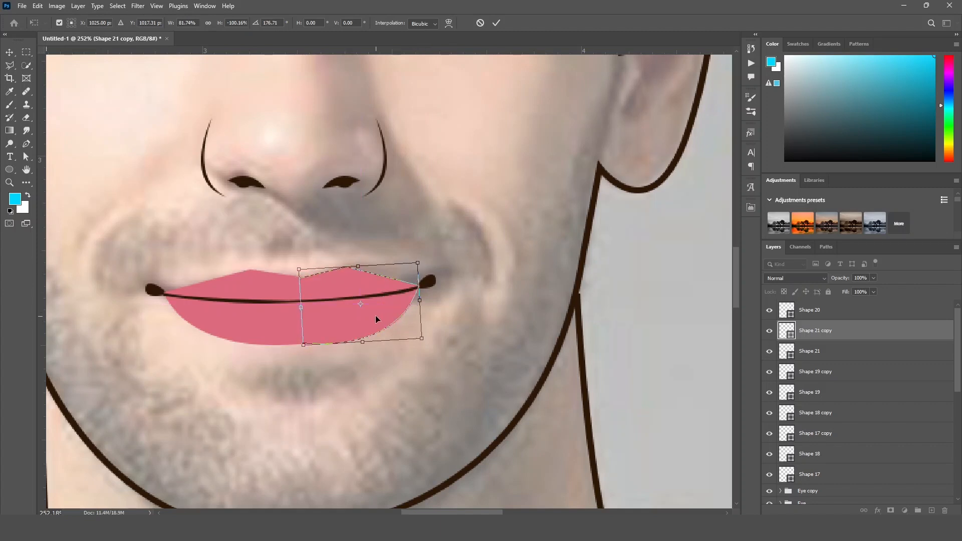
{"action": "key", "text": "Return"}
{"action": "left_click", "coordinate": [411, 359]}
Merge the two lip halves, Shape 21 and Shape 21 copy, into a single shape layer.
{"action": "scroll", "coordinate": [307, 347], "scroll_direction": "up", "scroll_amount": 4}
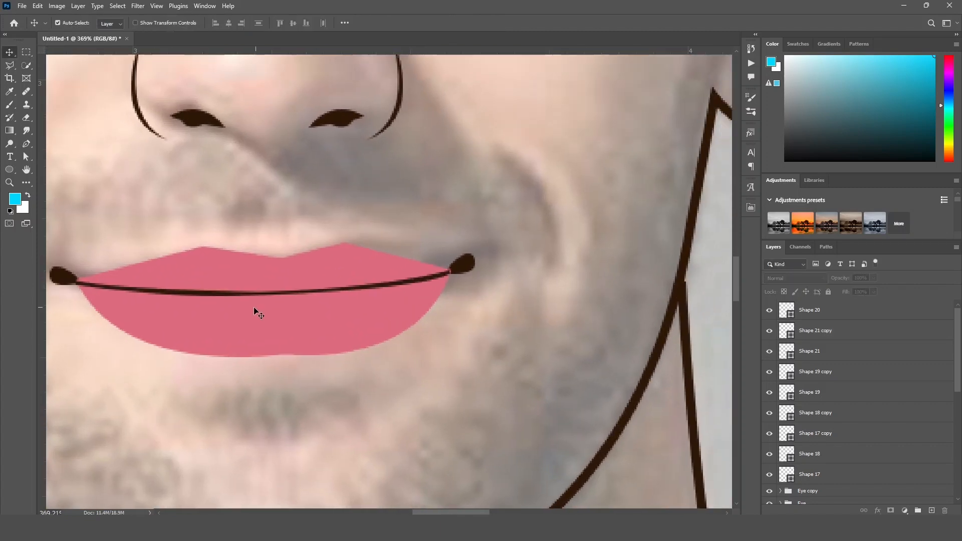
{"action": "left_click", "coordinate": [343, 327]}
{"action": "left_click", "coordinate": [344, 327], "text": "shift"}
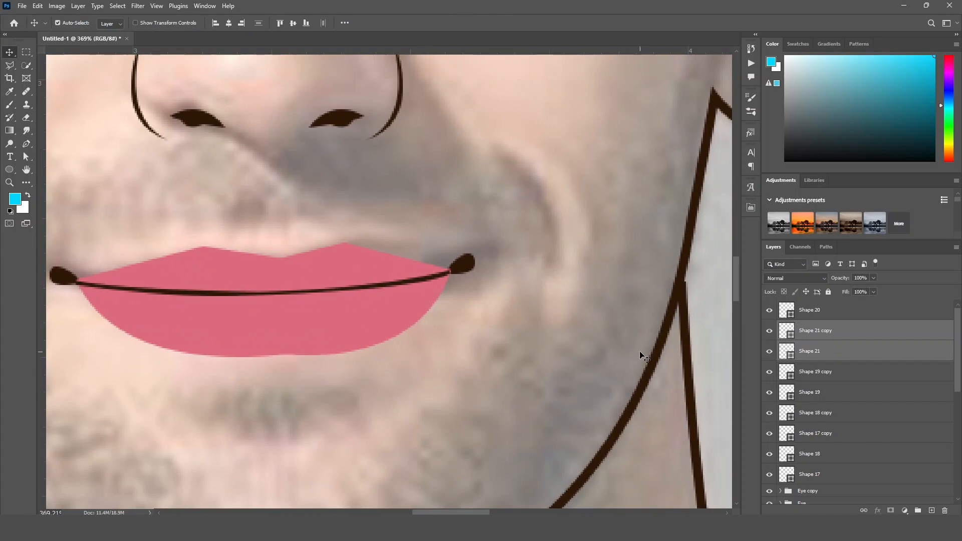
{"action": "key", "text": "ctrl"}
{"action": "key", "text": "ctrl+e"}
{"action": "left_click", "coordinate": [400, 384]}
Draw a curved inner-fold shape inside the ear on the image's left with the Pen tool and fill it dark brown.
{"action": "scroll", "coordinate": [297, 368], "scroll_direction": "down", "scroll_amount": 15}
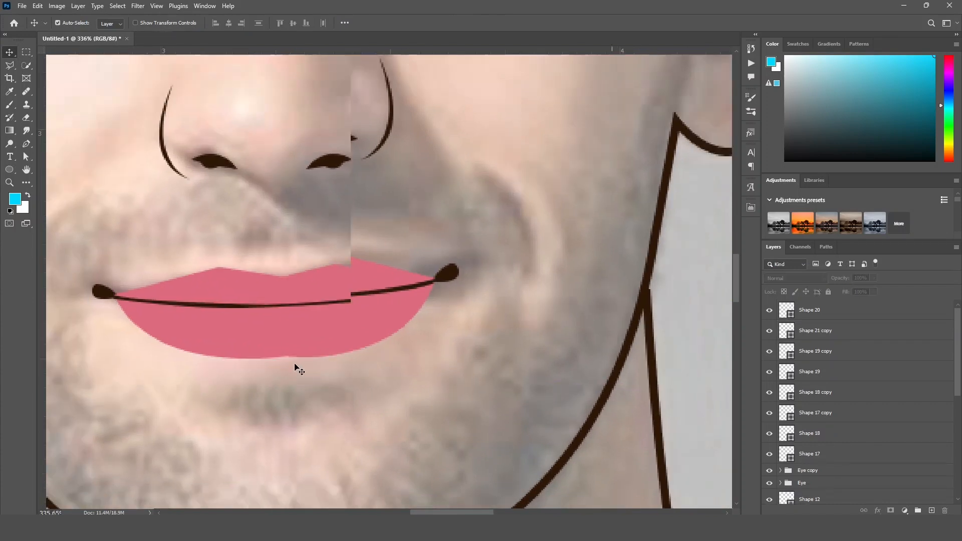
{"action": "scroll", "coordinate": [297, 367], "scroll_direction": "down", "scroll_amount": 1}
{"action": "key", "text": "space"}
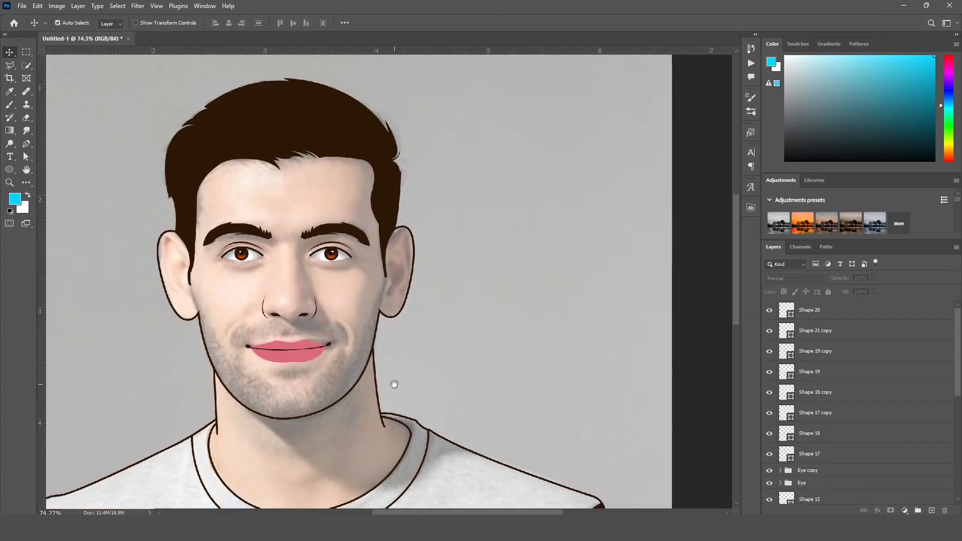
{"action": "left_click_drag", "start_coordinate": [393, 384], "coordinate": [480, 359]}
{"action": "key", "text": "space"}
{"action": "scroll", "coordinate": [281, 289], "scroll_direction": "up", "scroll_amount": 7}
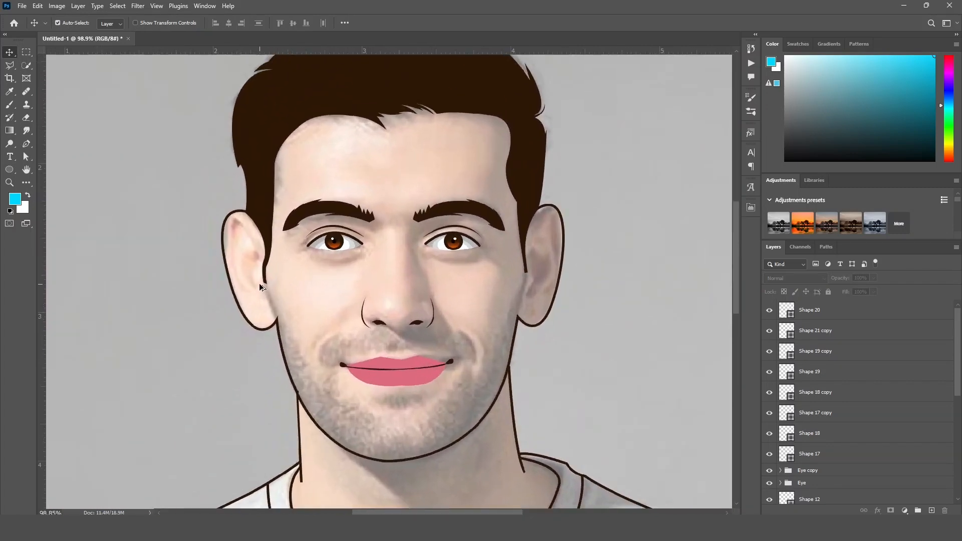
{"action": "key", "text": "space"}
{"action": "left_click_drag", "start_coordinate": [279, 223], "coordinate": [330, 281]}
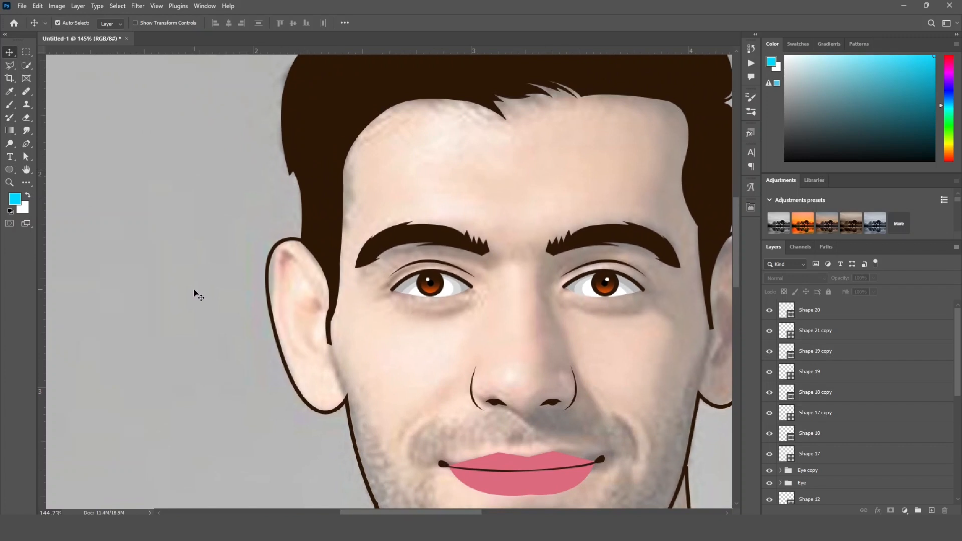
{"action": "key", "text": "p"}
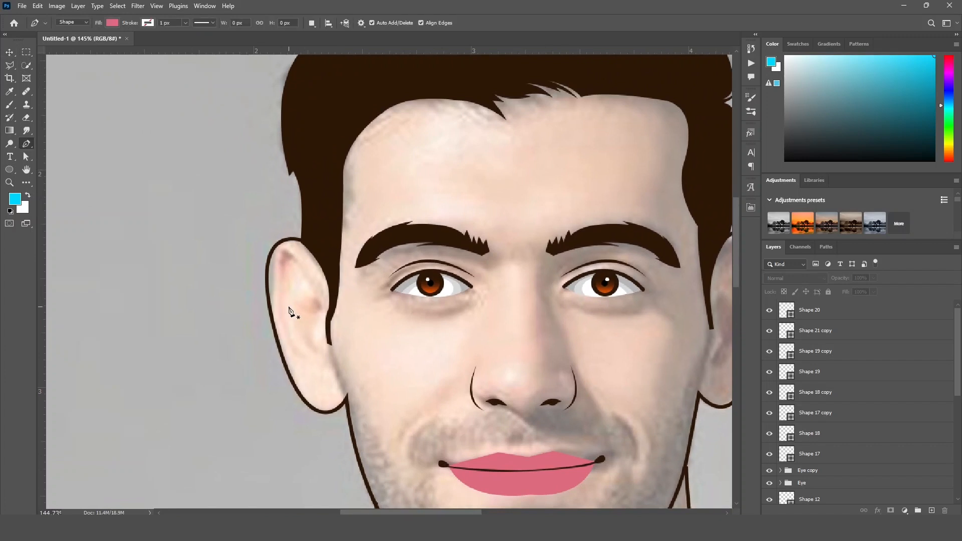
{"action": "left_click", "coordinate": [294, 354]}
{"action": "mouse_move", "coordinate": [282, 258]}
{"action": "left_mouse_down"}
{"action": "mouse_move", "coordinate": [312, 278]}
{"action": "mouse_move", "coordinate": [294, 243]}
{"action": "left_mouse_up"}
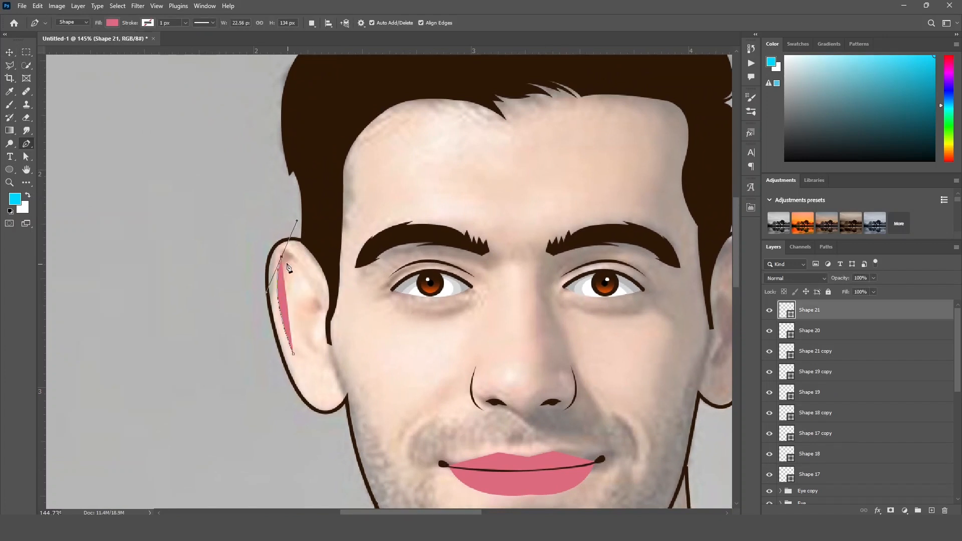
{"action": "left_click_drag", "start_coordinate": [311, 283], "coordinate": [320, 307]}
{"action": "left_click_drag", "start_coordinate": [286, 269], "coordinate": [280, 284]}
{"action": "left_click_drag", "start_coordinate": [293, 354], "coordinate": [310, 414]}
{"action": "key", "text": "v"}
{"action": "key", "text": "alt+BackSpace"}
Draw a matching inner-fold shape in the opposite ear with the Pen tool and fill it dark brown.
{"action": "left_click_drag", "start_coordinate": [493, 383], "coordinate": [288, 320]}
{"action": "key", "text": "p"}
{"action": "left_click", "coordinate": [524, 206]}
{"action": "left_click_drag", "start_coordinate": [546, 185], "coordinate": [558, 182]}
{"action": "left_click_drag", "start_coordinate": [551, 266], "coordinate": [545, 287]}
{"action": "left_click", "coordinate": [523, 206]}
{"action": "key", "text": "v"}
{"action": "key", "text": "alt+BackSpace"}
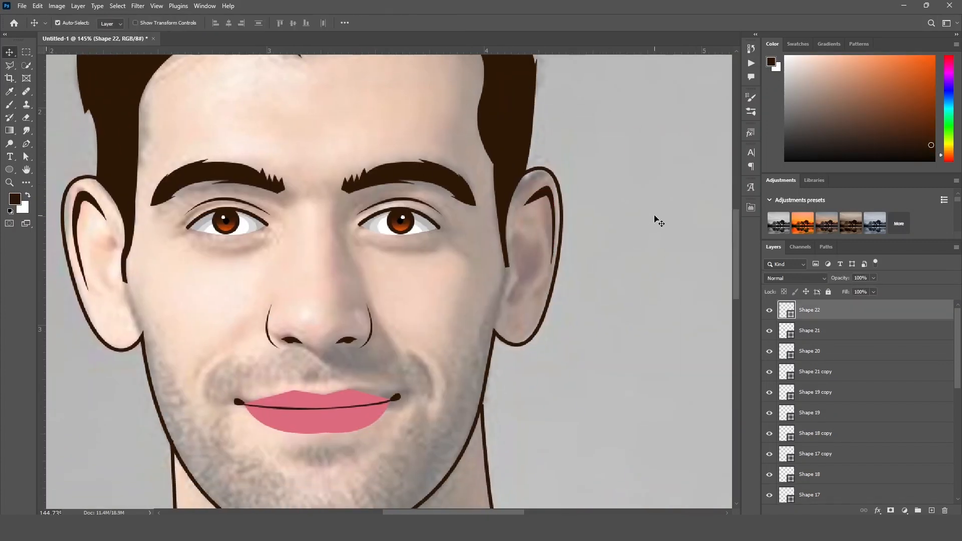
Duplicate the Shape 2 face outline layer and set the copy's fill to skin tone #ffd0b6.
{"action": "scroll", "coordinate": [590, 374], "scroll_direction": "down", "scroll_amount": 1}
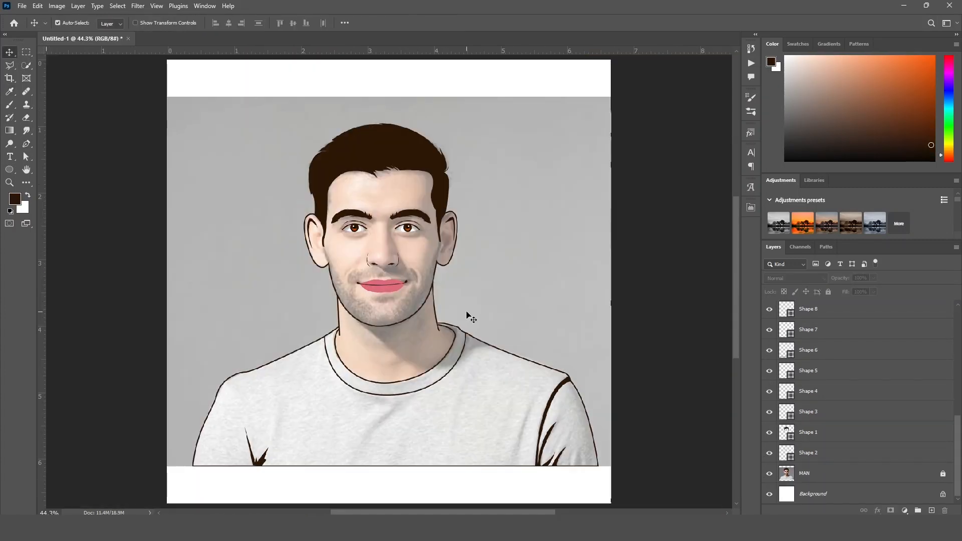
{"action": "scroll", "coordinate": [423, 309], "scroll_direction": "up", "scroll_amount": 3}
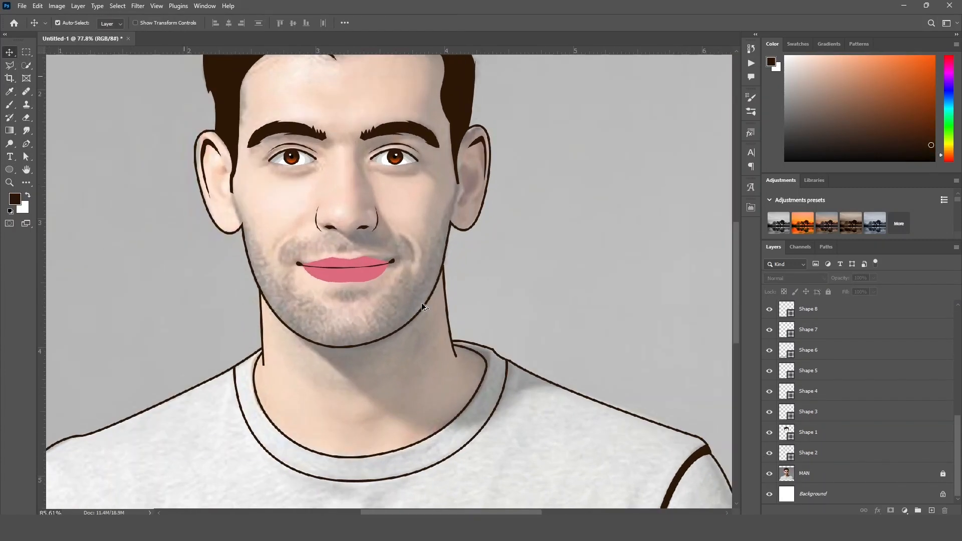
{"action": "left_click", "coordinate": [424, 311]}
{"action": "left_click_drag", "start_coordinate": [423, 311], "coordinate": [444, 302]}
{"action": "key", "text": "ctrl+z"}
{"action": "left_click", "coordinate": [476, 326], "text": "alt"}
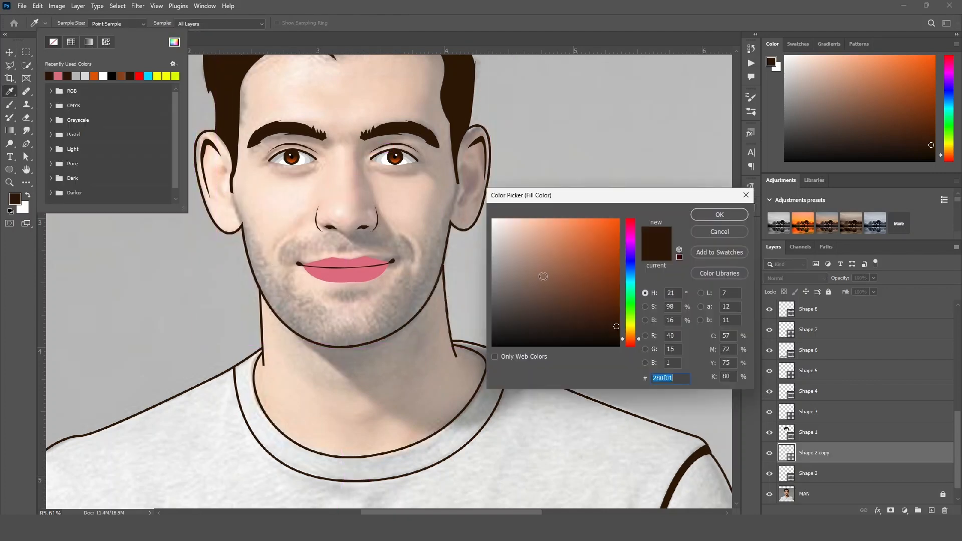
{"action": "left_click_drag", "start_coordinate": [567, 260], "coordinate": [529, 216]}
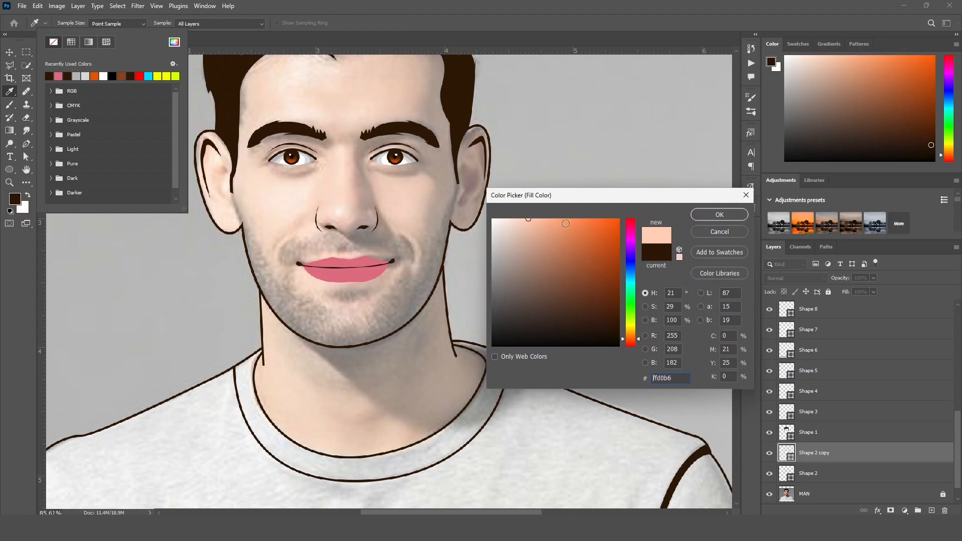
{"action": "left_click", "coordinate": [712, 215]}
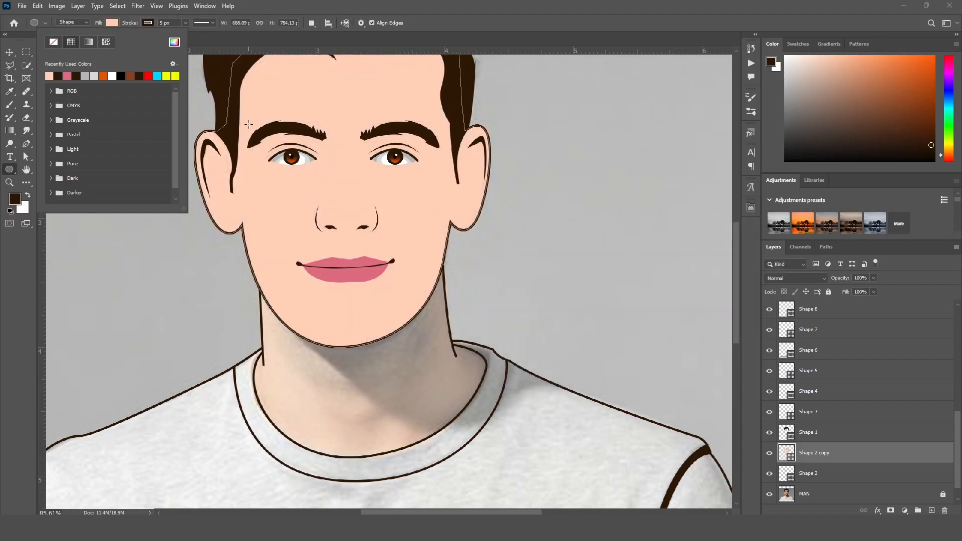
Remove the stroke from the skin-filled face copy and move its layer beneath the Shape 2 outline.
{"action": "left_click", "coordinate": [143, 25]}
{"action": "left_click", "coordinate": [147, 22]}
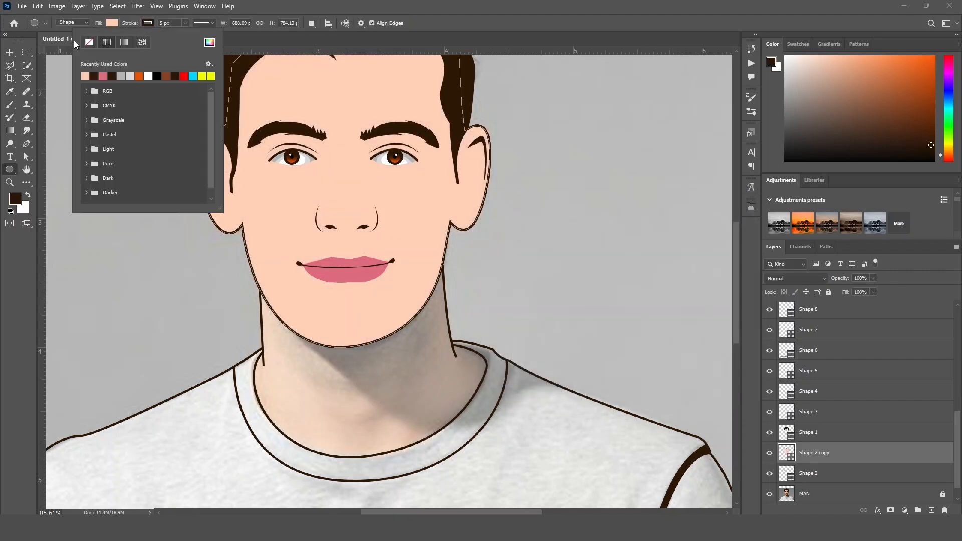
{"action": "left_click", "coordinate": [88, 42]}
{"action": "left_click", "coordinate": [9, 52]}
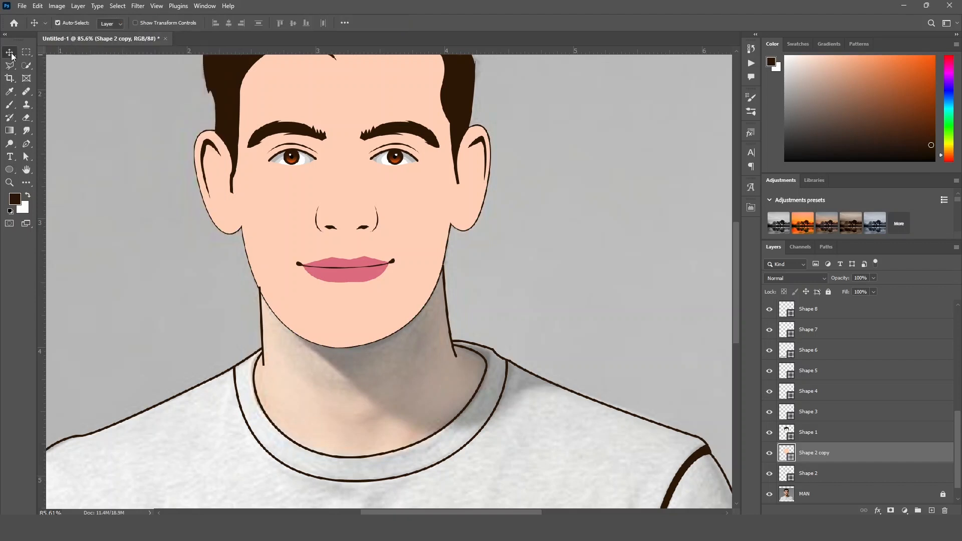
{"action": "key", "text": "ctrl"}
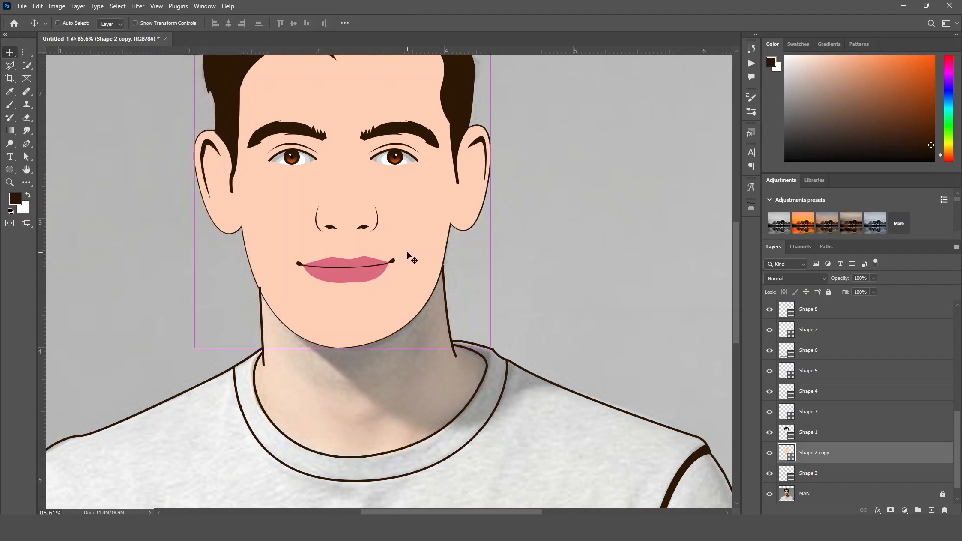
{"action": "key", "text": "ctrl+bracketleft"}
{"action": "left_click", "coordinate": [526, 290]}
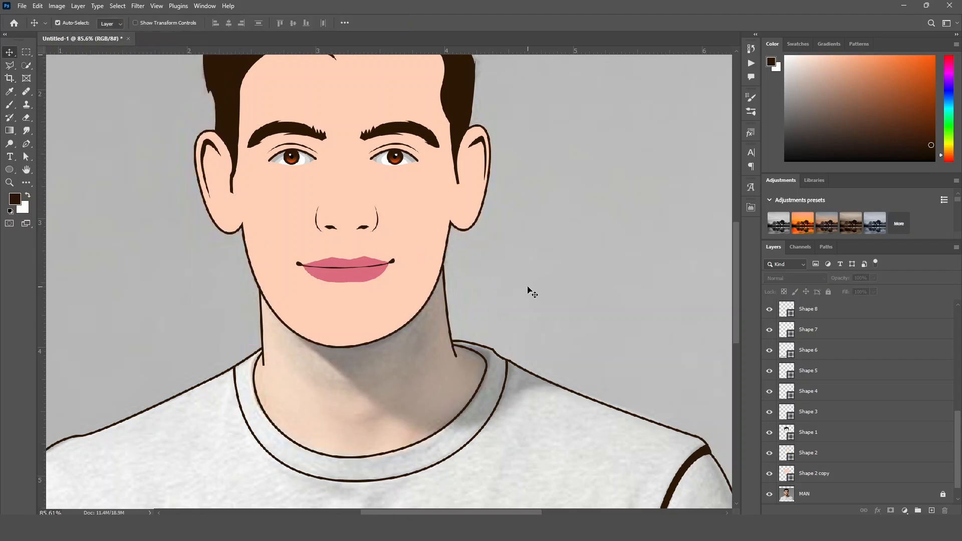
Check the face fill by temporarily hiding the MAN photo layer, and inspect the portrait.
{"action": "key", "text": "ctrl+0"}
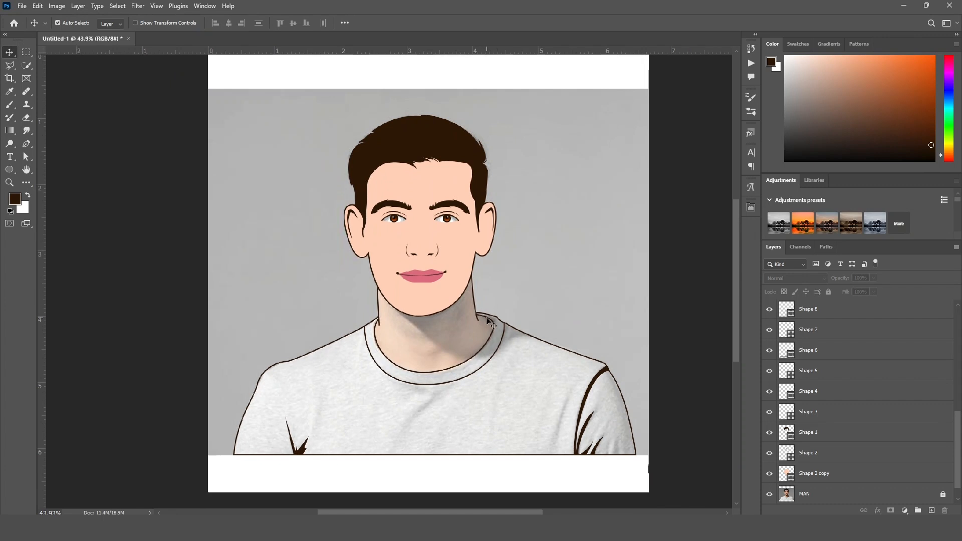
{"action": "left_click_drag", "start_coordinate": [516, 297], "coordinate": [474, 270]}
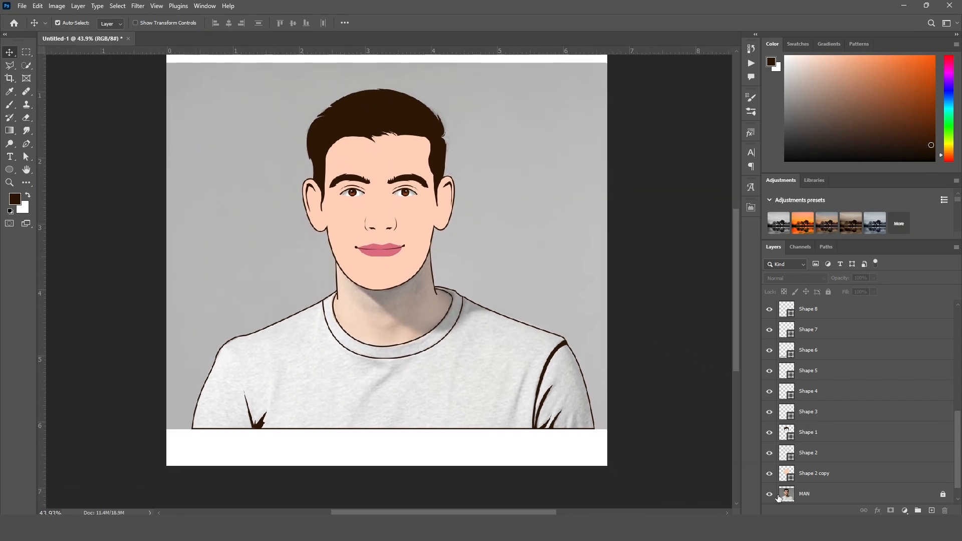
{"action": "left_click", "coordinate": [769, 495]}
{"action": "left_click", "coordinate": [768, 498]}
{"action": "scroll", "coordinate": [407, 267], "scroll_direction": "up", "scroll_amount": 6}
{"action": "left_click_drag", "start_coordinate": [509, 206], "coordinate": [520, 302]}
{"action": "scroll", "coordinate": [378, 355], "scroll_direction": "up", "scroll_amount": 2}
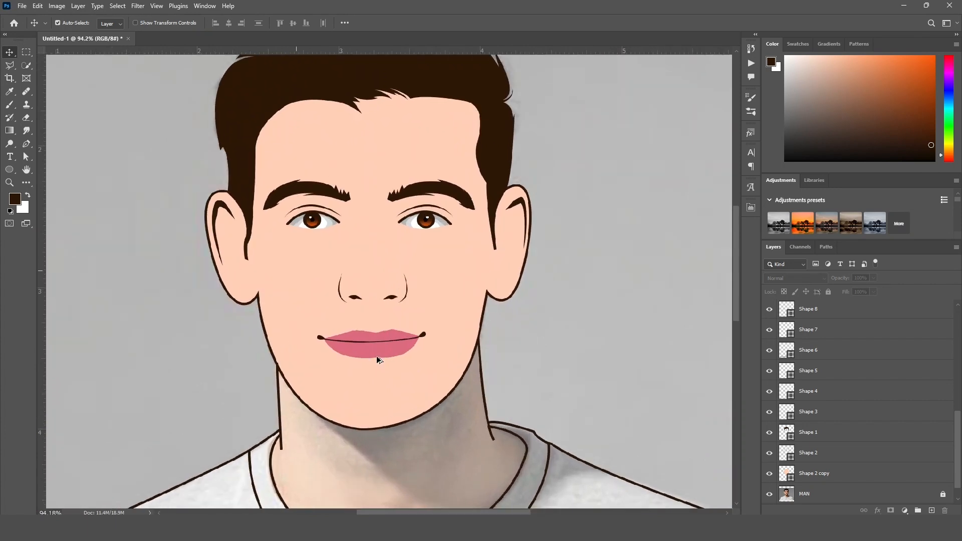
Try a lighter, more yellow skin tone as the fill of the Shape 2 copy face layer.
{"action": "left_click_drag", "start_coordinate": [499, 400], "coordinate": [440, 316]}
{"action": "left_click", "coordinate": [407, 271]}
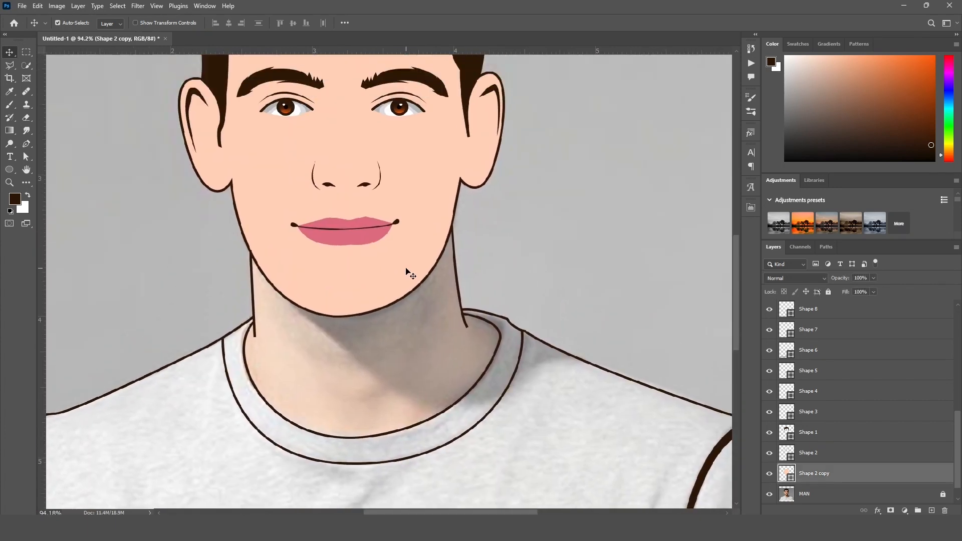
{"action": "left_click", "coordinate": [15, 172]}
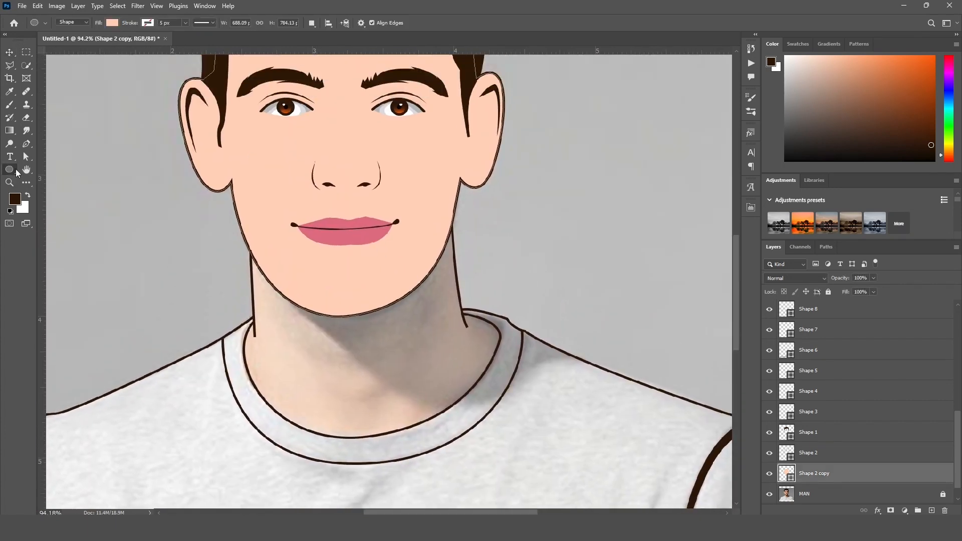
{"action": "left_click", "coordinate": [113, 23]}
{"action": "left_click", "coordinate": [170, 45]}
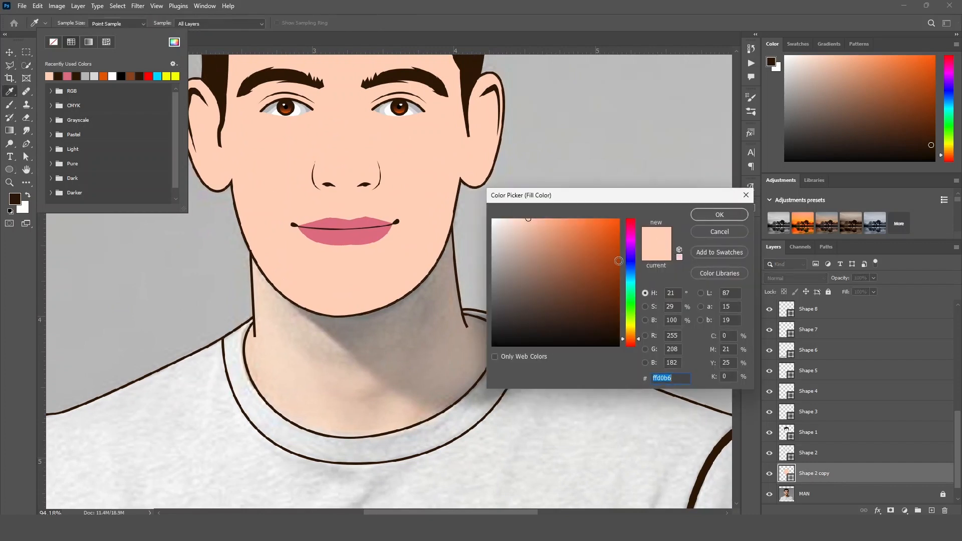
{"action": "left_click", "coordinate": [631, 338]}
{"action": "left_click", "coordinate": [520, 217]}
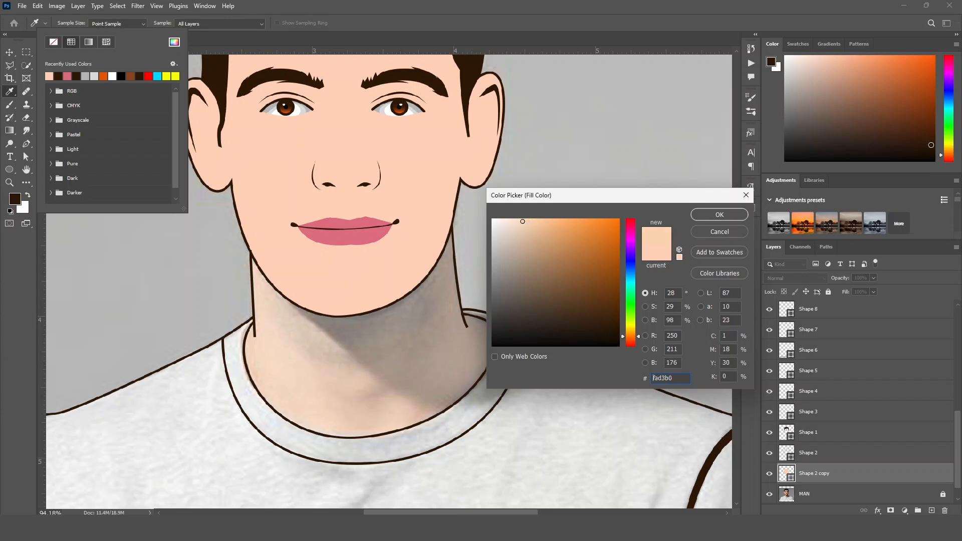
{"action": "left_click", "coordinate": [716, 218]}
{"action": "left_click", "coordinate": [550, 237]}
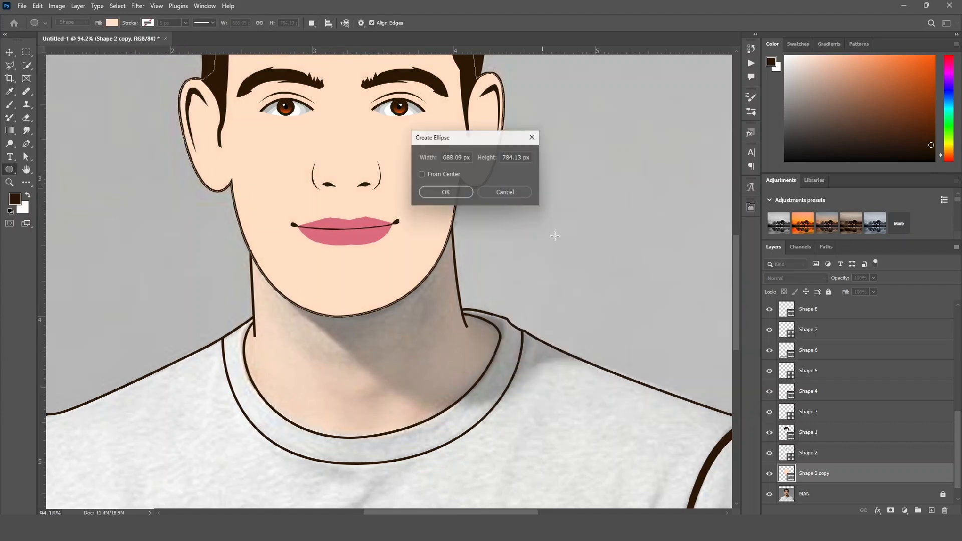
{"action": "left_click", "coordinate": [522, 193]}
{"action": "left_click", "coordinate": [9, 52]}
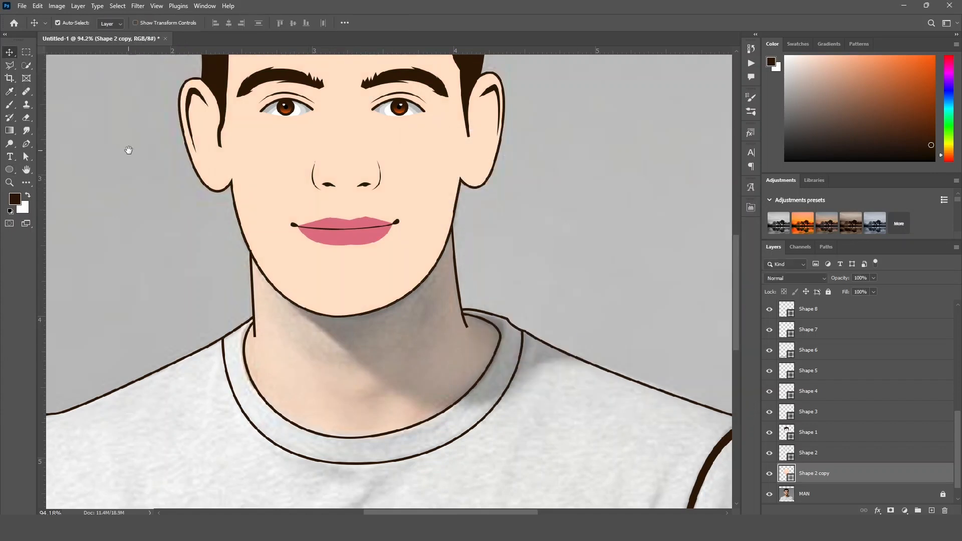
Undo the last fill colour change on the face and deselect its layer.
{"action": "left_click_drag", "start_coordinate": [129, 151], "coordinate": [147, 279]}
{"action": "key", "text": "ctrl+z"}
{"action": "left_click", "coordinate": [578, 354]}
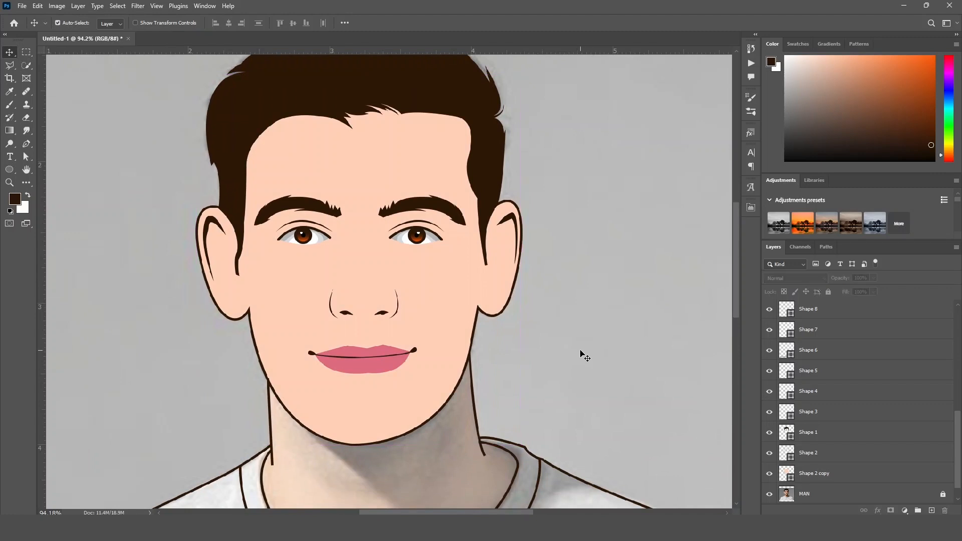
Start a neck shape with the Pen tool, tracing the neck's left edge from the jawline down to the shirt collar.
{"action": "scroll", "coordinate": [538, 328], "scroll_direction": "down", "scroll_amount": 3}
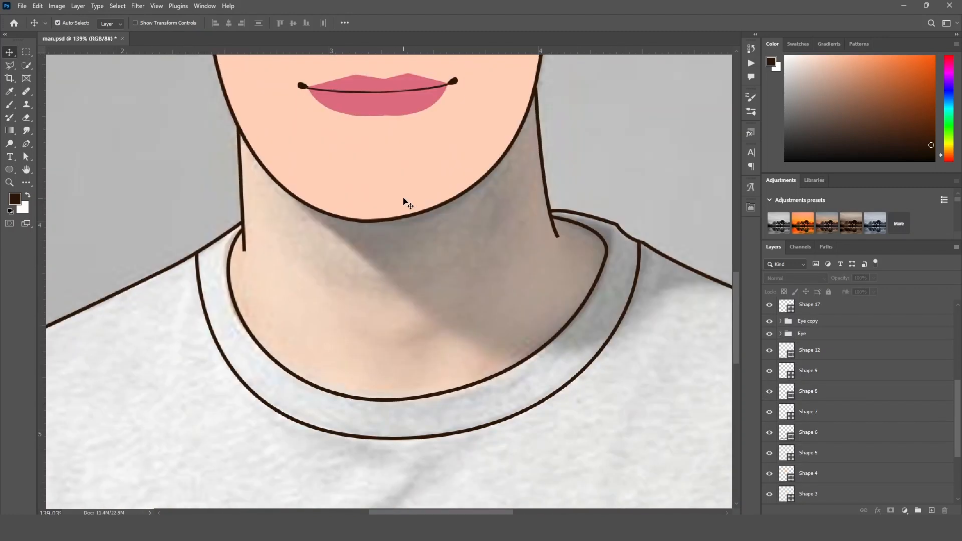
{"action": "key", "text": "p"}
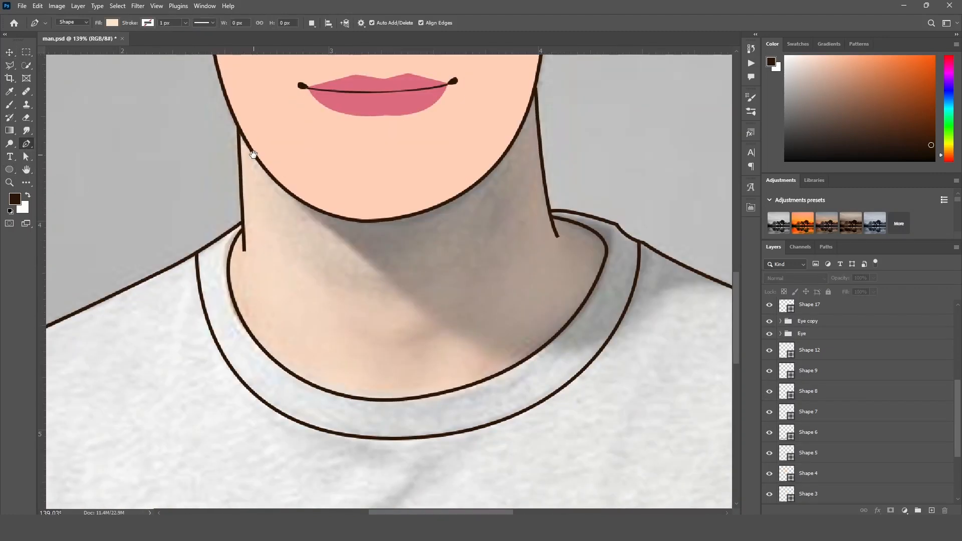
{"action": "scroll", "coordinate": [253, 155], "scroll_direction": "up", "scroll_amount": 1}
{"action": "left_click", "coordinate": [239, 145]}
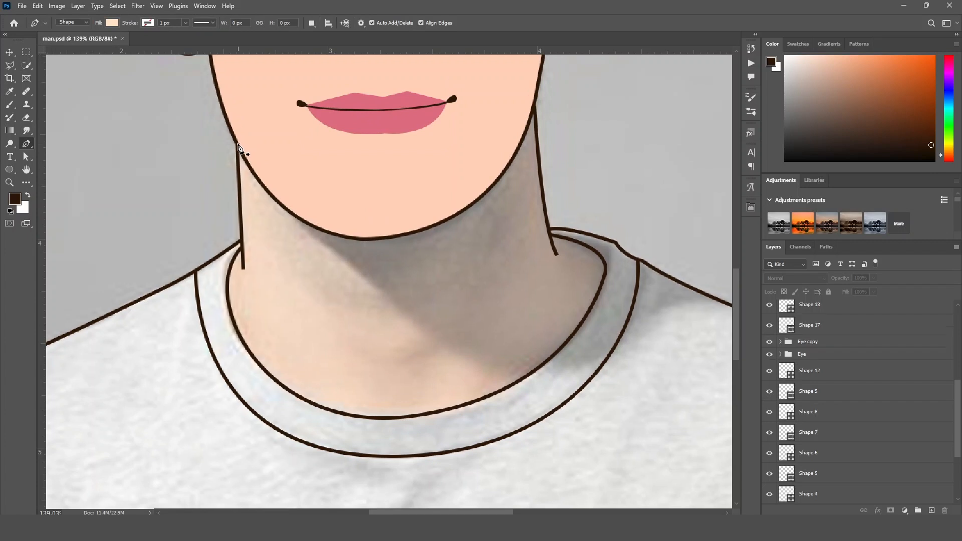
{"action": "left_click", "coordinate": [241, 241]}
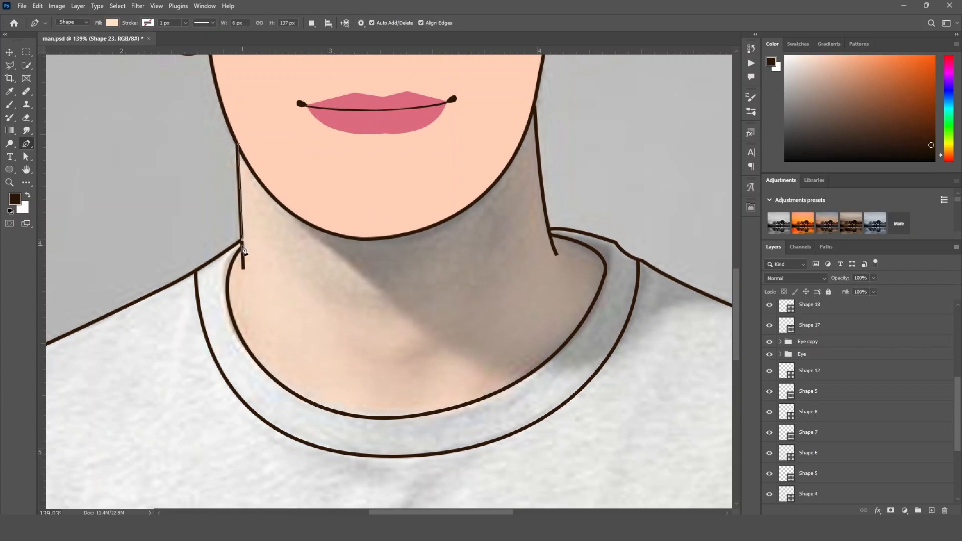
{"action": "left_click", "coordinate": [243, 248]}
{"action": "left_click_drag", "start_coordinate": [248, 293], "coordinate": [215, 250]}
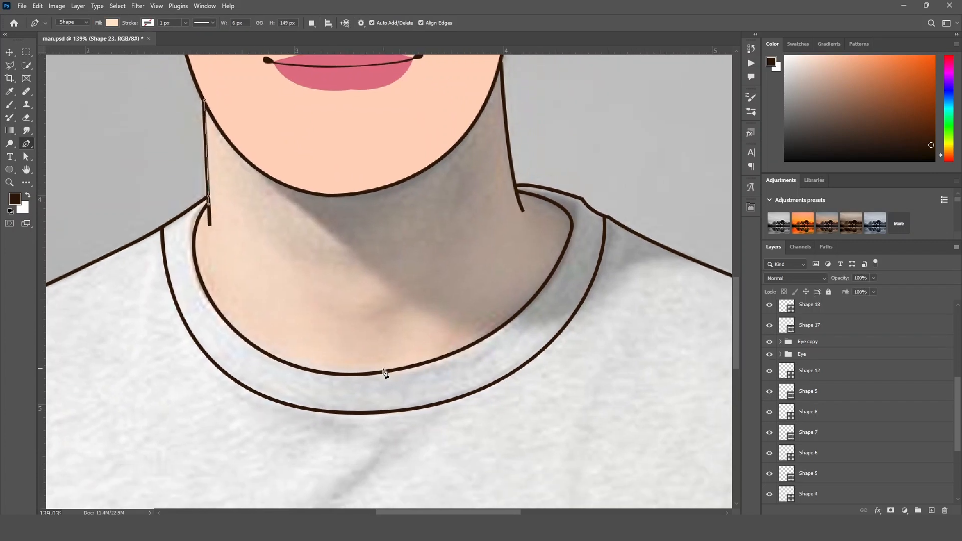
Continue the neck shape along the lower curve of the shirt's inner neckline.
{"action": "left_click_drag", "start_coordinate": [382, 373], "coordinate": [580, 349]}
{"action": "key", "text": "ctrl+z"}
{"action": "left_click_drag", "start_coordinate": [233, 327], "coordinate": [300, 397]}
{"action": "left_click", "coordinate": [233, 326], "text": "alt"}
{"action": "left_click_drag", "start_coordinate": [393, 372], "coordinate": [507, 347]}
{"action": "left_click", "coordinate": [394, 372], "text": "alt"}
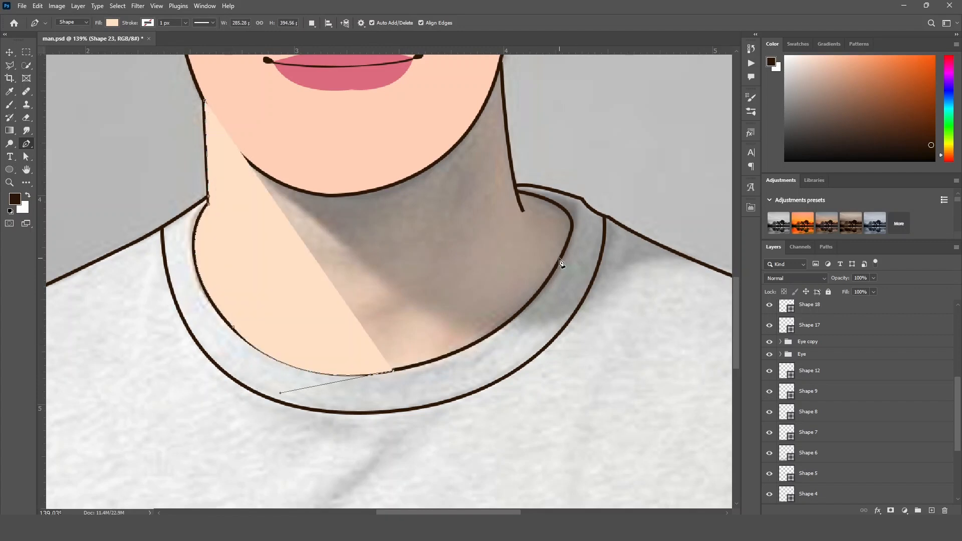
Trace the neckline's right end and the neck's right edge, then close the neck shape across the lower face.
{"action": "left_click_drag", "start_coordinate": [560, 259], "coordinate": [606, 163]}
{"action": "left_click", "coordinate": [520, 191]}
{"action": "scroll", "coordinate": [521, 197], "scroll_direction": "up", "scroll_amount": 5}
{"action": "left_click", "coordinate": [517, 170]}
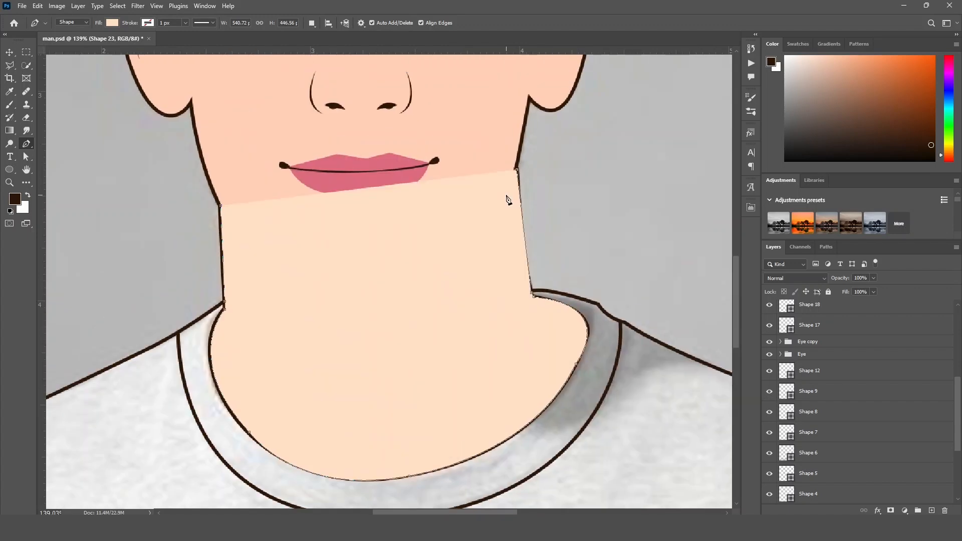
{"action": "left_click", "coordinate": [400, 206]}
{"action": "left_click", "coordinate": [230, 206]}
{"action": "left_click", "coordinate": [221, 205]}
Fill the neck shape with the face's skin colour, ffd0b6.
{"action": "key", "text": "u"}
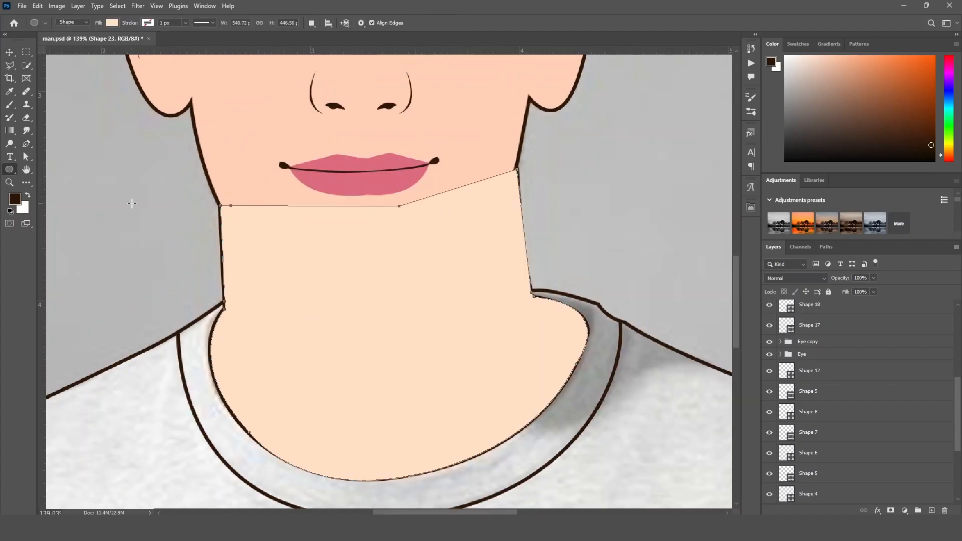
{"action": "left_click", "coordinate": [112, 24]}
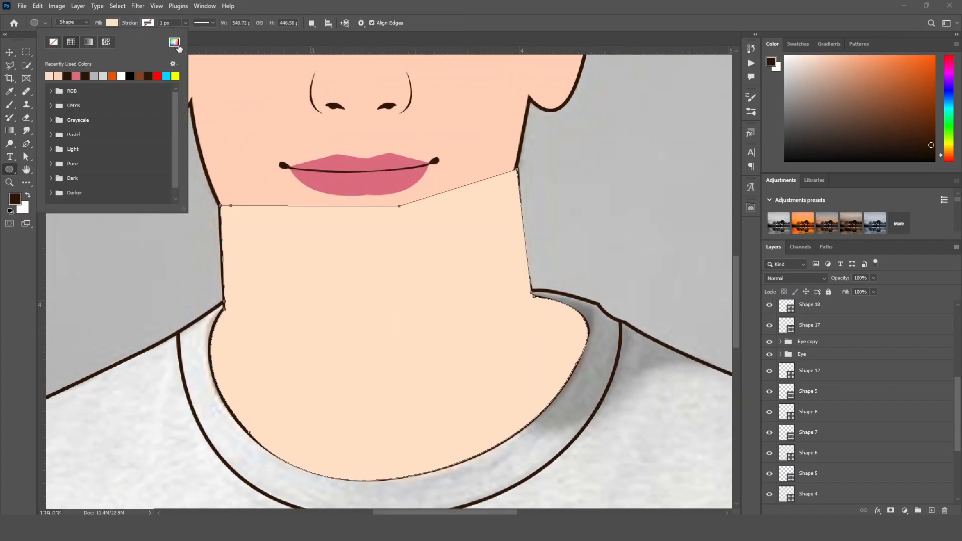
{"action": "left_click", "coordinate": [175, 42]}
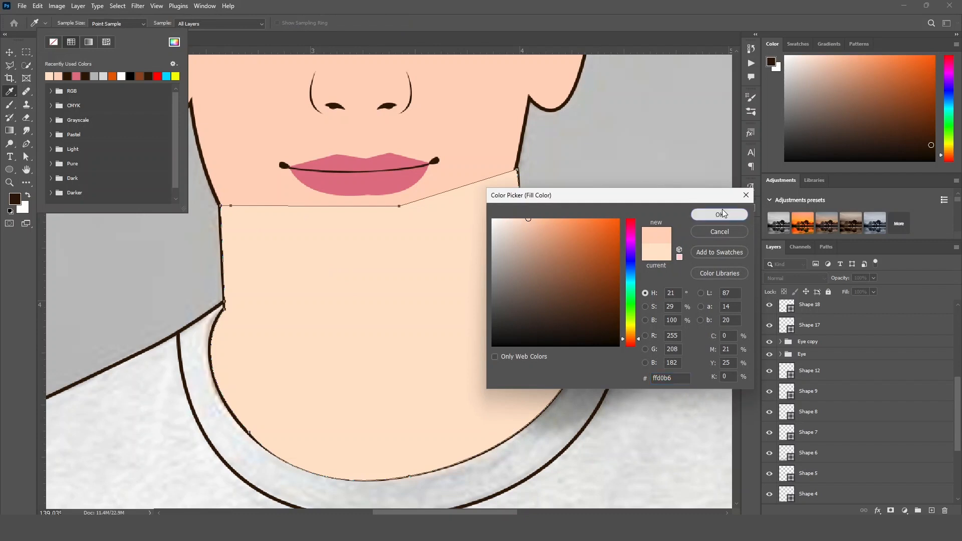
{"action": "left_click", "coordinate": [720, 215]}
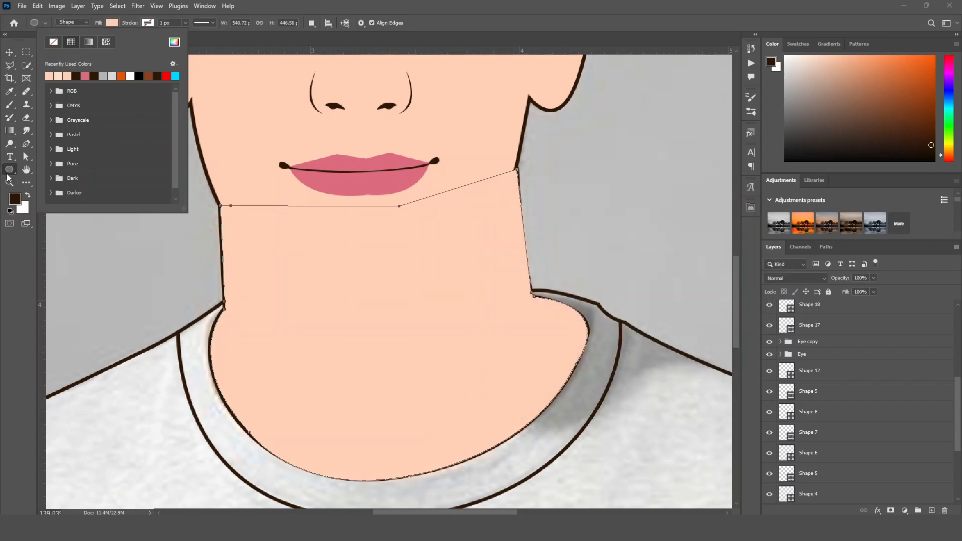
{"action": "left_click", "coordinate": [7, 170]}
{"action": "left_click", "coordinate": [112, 24]}
{"action": "left_click", "coordinate": [174, 44]}
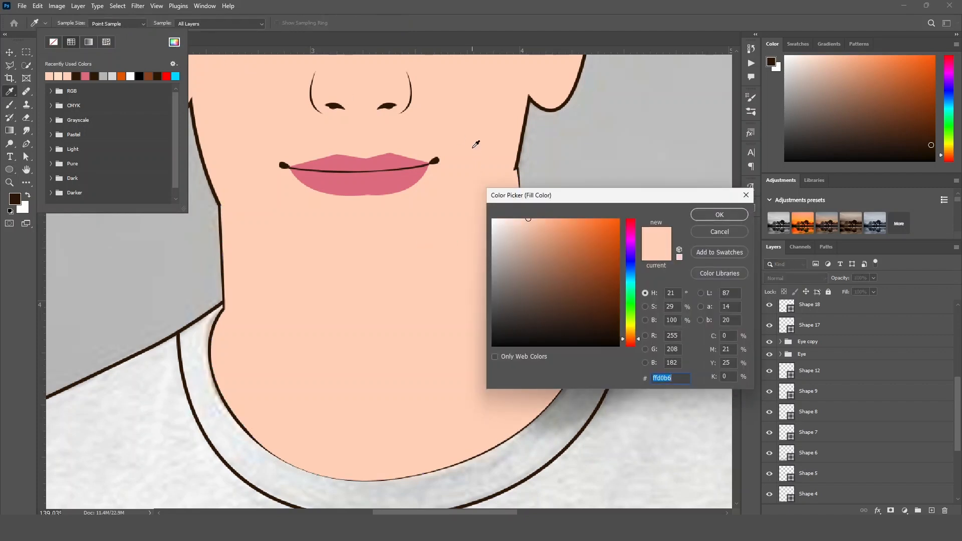
{"action": "left_click", "coordinate": [720, 215]}
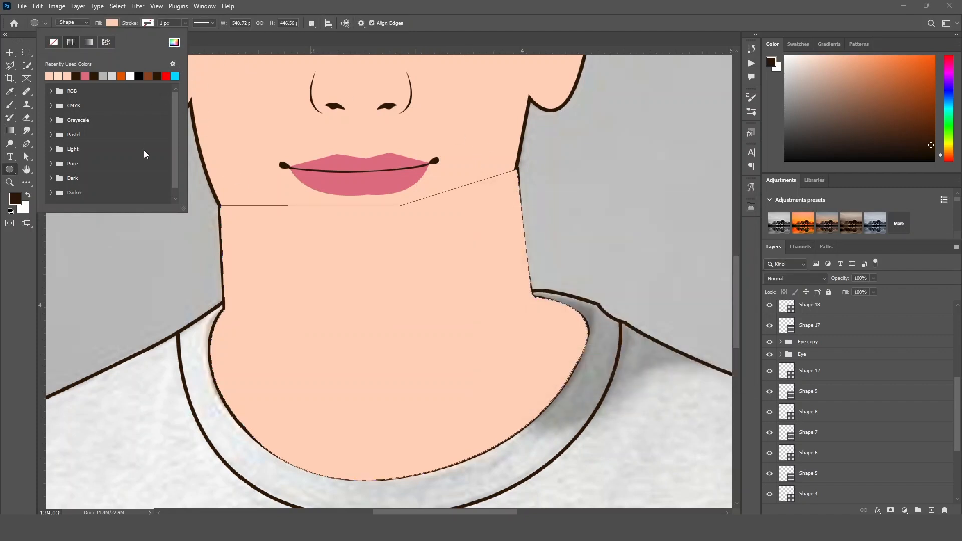
{"action": "left_click", "coordinate": [10, 52]}
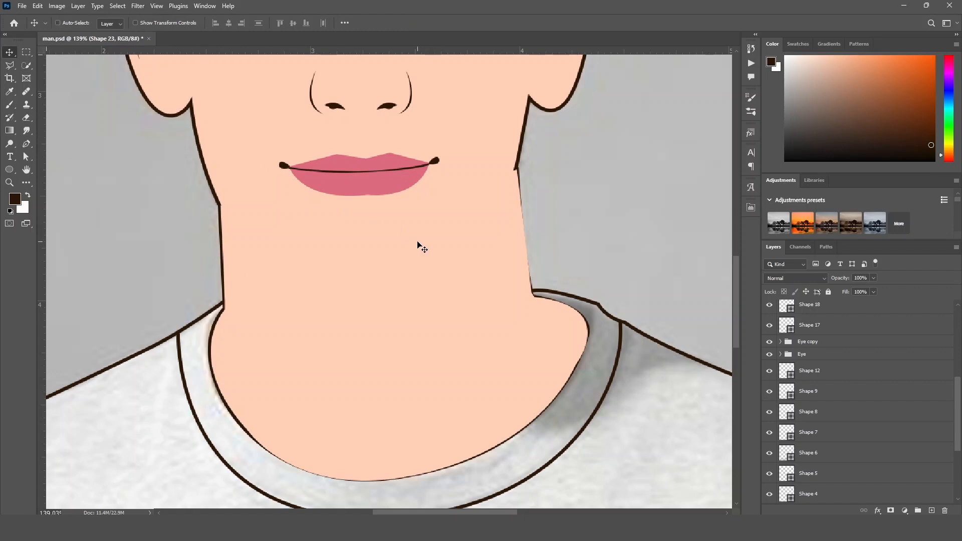
Place the neck fill layer beneath the face fill, directly above the MAN photo, and deselect it.
{"action": "key", "text": "ctrl+shift+bracketleft"}
{"action": "key", "text": "ctrl"}
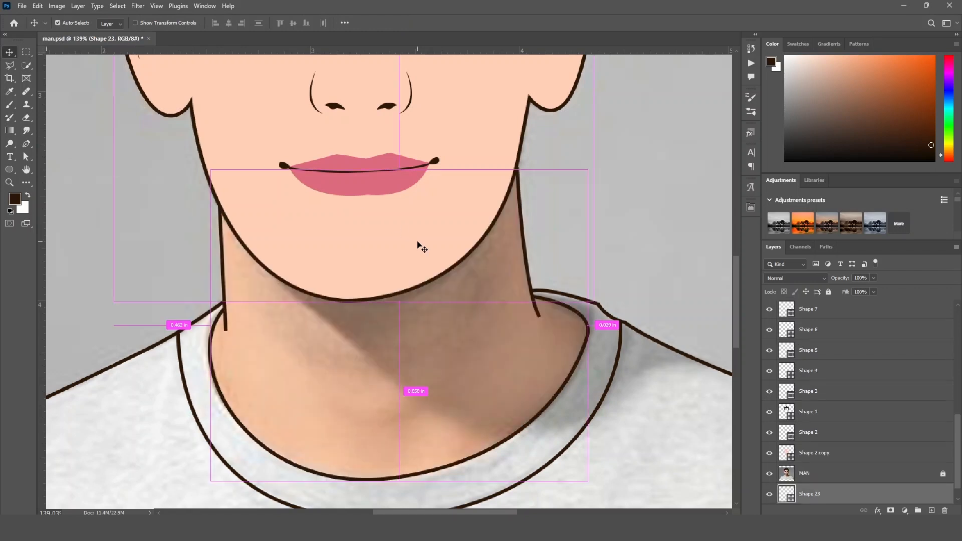
{"action": "key", "text": "ctrl"}
{"action": "key", "text": "ctrl+bracketright"}
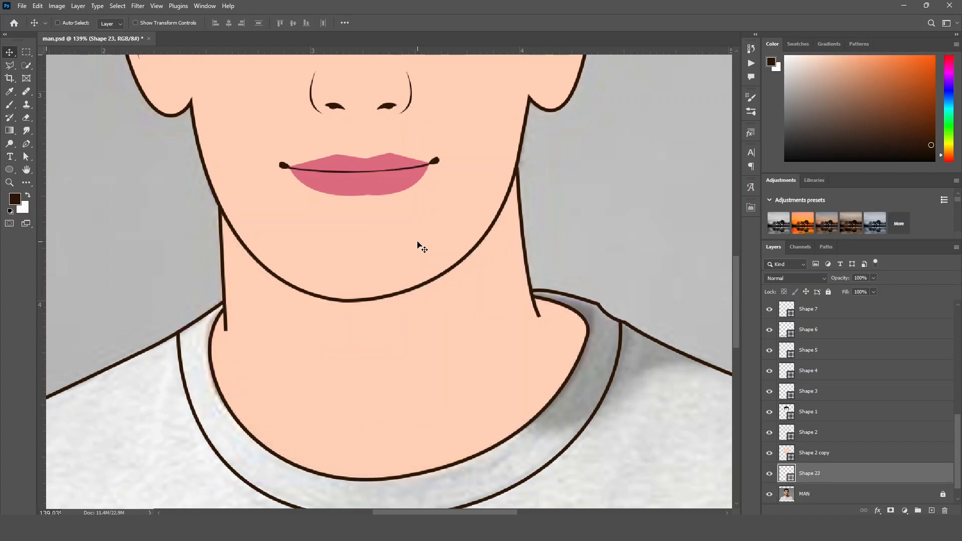
{"action": "key", "text": "ctrl"}
{"action": "left_click", "coordinate": [582, 211]}
Start a shirt shape with the Pen tool at the neck's left base and trace down the shoulder line.
{"action": "scroll", "coordinate": [581, 211], "scroll_direction": "down", "scroll_amount": 2}
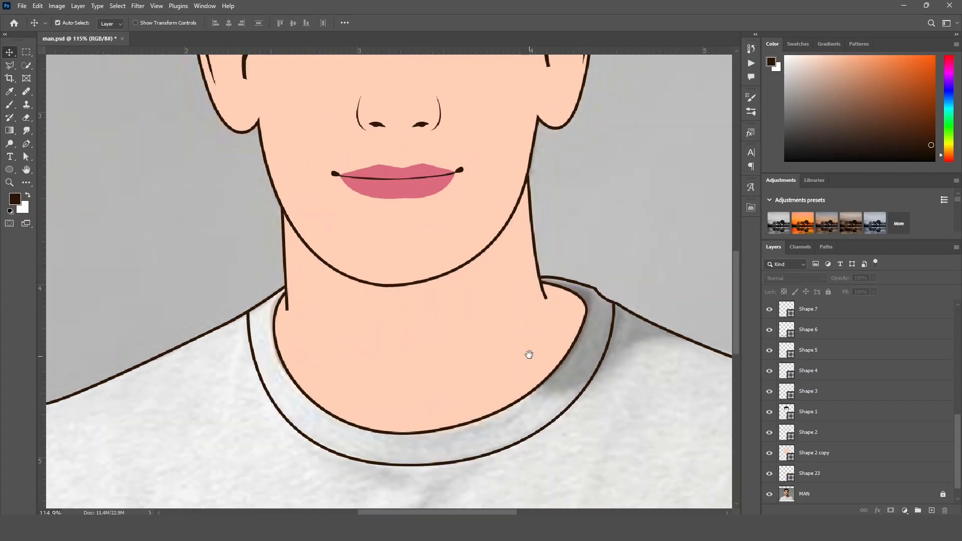
{"action": "left_click_drag", "start_coordinate": [406, 343], "coordinate": [457, 327]}
{"action": "left_click", "coordinate": [482, 314]}
{"action": "left_click_drag", "start_coordinate": [389, 348], "coordinate": [508, 302]}
{"action": "left_click", "coordinate": [297, 189]}
{"action": "left_click_drag", "start_coordinate": [351, 228], "coordinate": [266, 183]}
{"action": "key", "text": "p"}
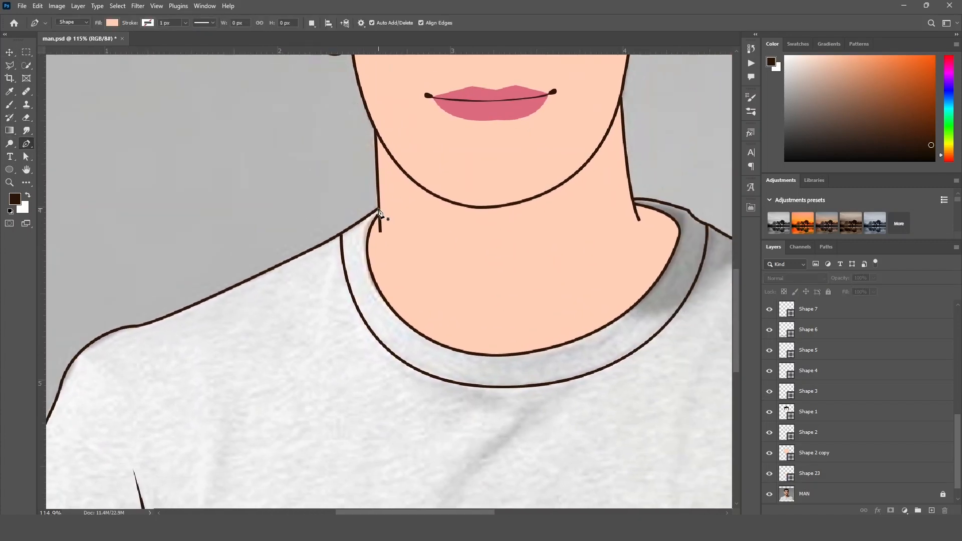
{"action": "left_click", "coordinate": [380, 213]}
{"action": "left_click_drag", "start_coordinate": [253, 281], "coordinate": [296, 224]}
{"action": "left_click", "coordinate": [325, 245], "text": "alt"}
Continue the shirt shape around the left shoulder and down the sleeve's outer edge to the photo's lower edge.
{"action": "left_click_drag", "start_coordinate": [275, 251], "coordinate": [321, 173]}
{"action": "left_click", "coordinate": [275, 251], "text": "alt"}
{"action": "left_click_drag", "start_coordinate": [239, 239], "coordinate": [298, 174]}
{"action": "left_click", "coordinate": [239, 238], "text": "alt"}
{"action": "left_click_drag", "start_coordinate": [236, 354], "coordinate": [239, 393]}
{"action": "left_click", "coordinate": [236, 353], "text": "alt"}
Run the shirt shape along the photo's lower edge to the right sleeve's outer corner.
{"action": "left_click_drag", "start_coordinate": [702, 354], "coordinate": [48, 301]}
{"action": "left_click", "coordinate": [174, 301]}
{"action": "left_click", "coordinate": [480, 301]}
{"action": "left_click", "coordinate": [540, 301]}
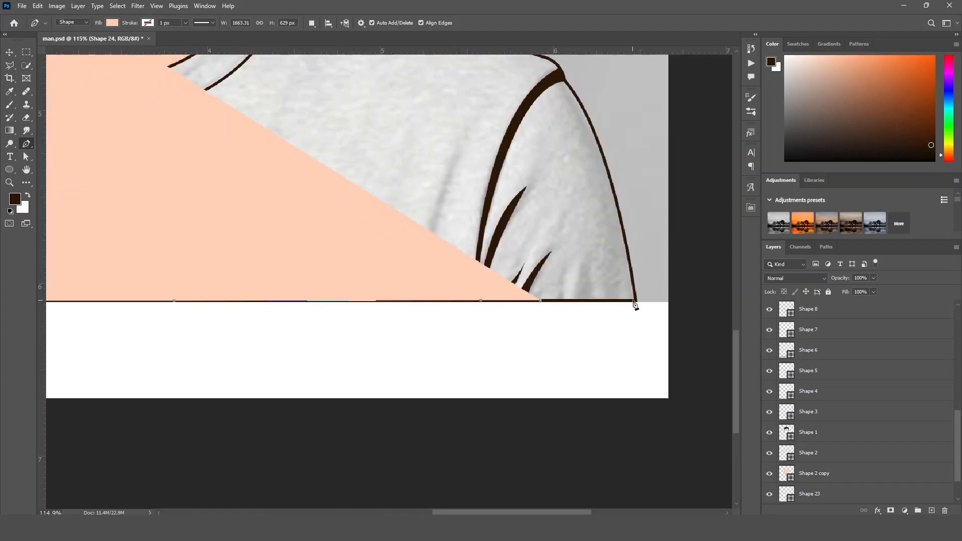
{"action": "left_click", "coordinate": [635, 301]}
Trace the shirt shape up the right sleeve's outer edge and around the shoulder.
{"action": "left_click_drag", "start_coordinate": [634, 301], "coordinate": [568, 399]}
{"action": "left_click_drag", "start_coordinate": [498, 181], "coordinate": [545, 259]}
{"action": "left_click", "coordinate": [499, 180], "text": "alt"}
{"action": "left_click", "coordinate": [543, 247]}
{"action": "left_click_drag", "start_coordinate": [504, 226], "coordinate": [467, 218]}
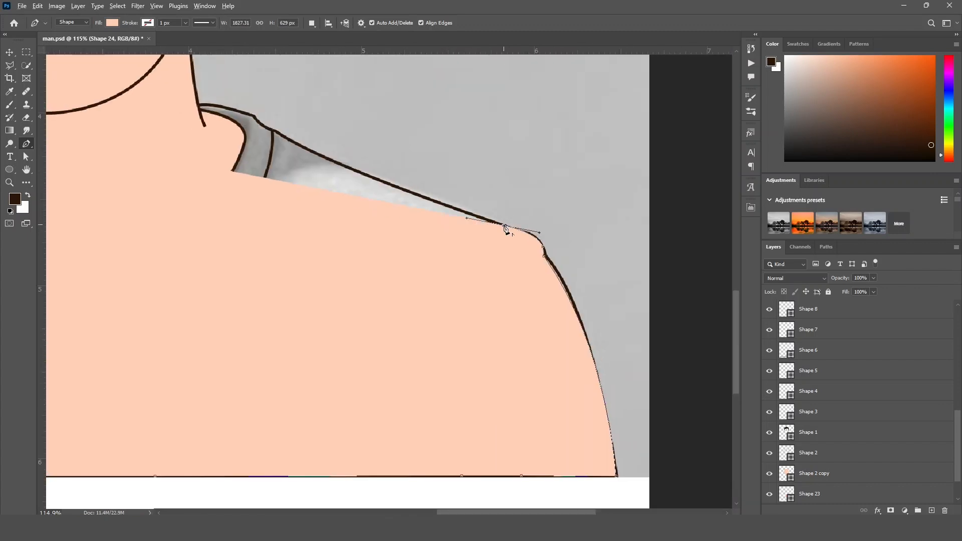
{"action": "left_click", "coordinate": [504, 226], "text": "alt"}
Follow the right shoulder line and collar up to the neck and close the shirt shape beneath the chin.
{"action": "left_click_drag", "start_coordinate": [276, 133], "coordinate": [262, 155]}
{"action": "left_click", "coordinate": [380, 186], "text": "alt"}
{"action": "left_click", "coordinate": [360, 177]}
{"action": "left_click", "coordinate": [341, 161]}
{"action": "left_click_drag", "start_coordinate": [147, 150], "coordinate": [381, 176]}
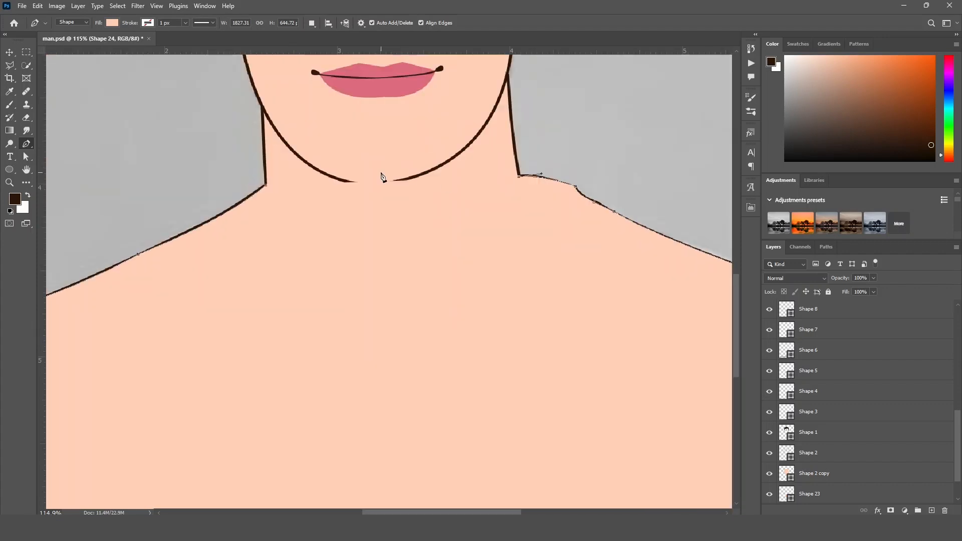
{"action": "left_click", "coordinate": [381, 176]}
Fill the shirt shape with a neutral grey darker than the b6b6b6 swatch.
{"action": "scroll", "coordinate": [290, 150], "scroll_direction": "down", "scroll_amount": 3}
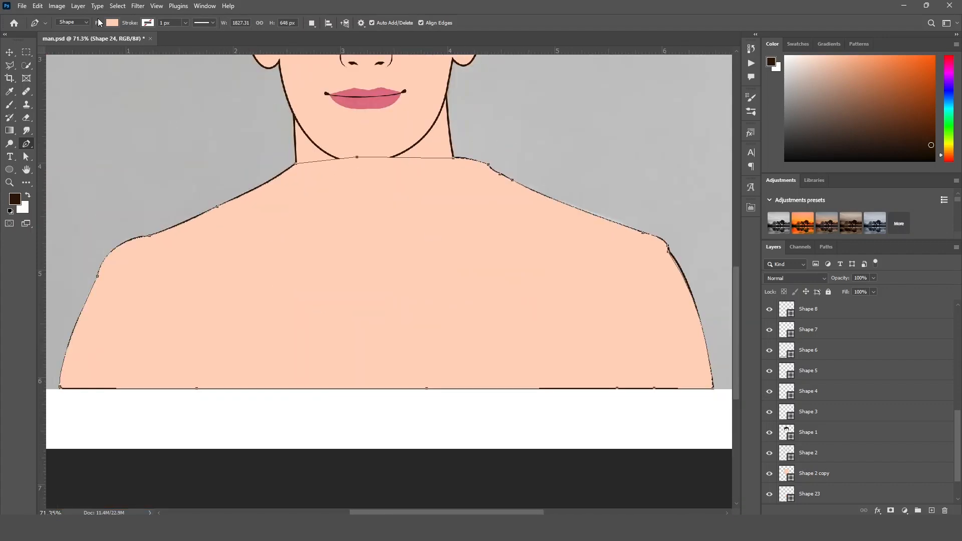
{"action": "left_click", "coordinate": [112, 23]}
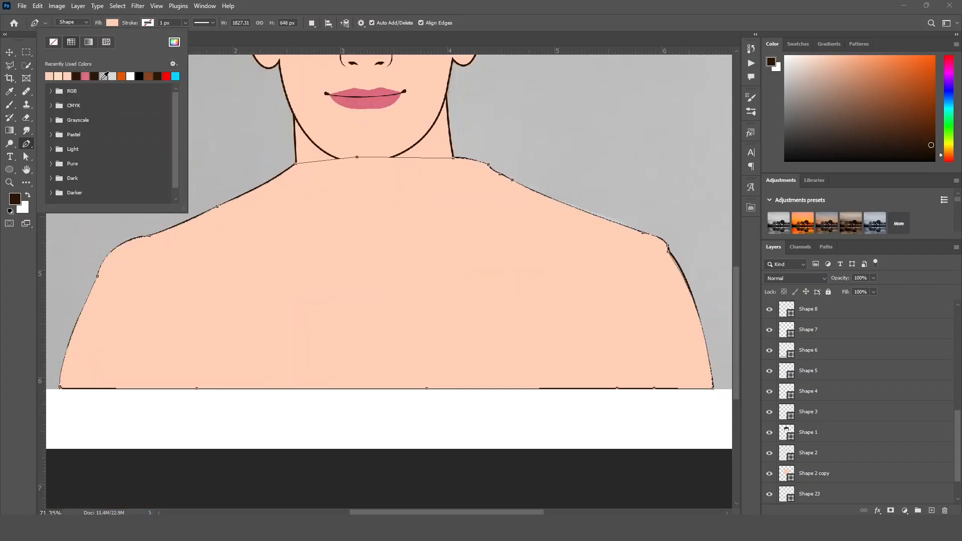
{"action": "left_click", "coordinate": [104, 76]}
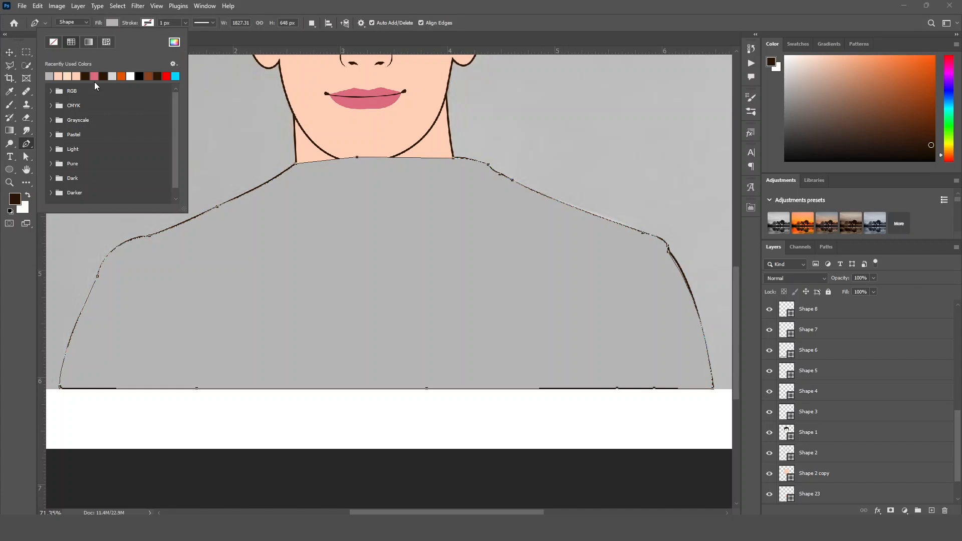
{"action": "left_click", "coordinate": [174, 42]}
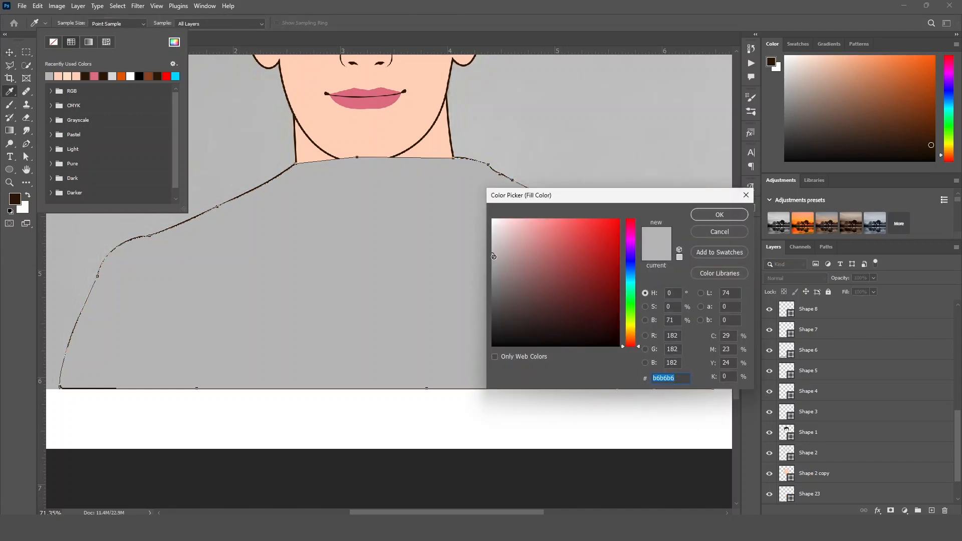
{"action": "left_click_drag", "start_coordinate": [493, 256], "coordinate": [492, 272]}
{"action": "left_click", "coordinate": [728, 216]}
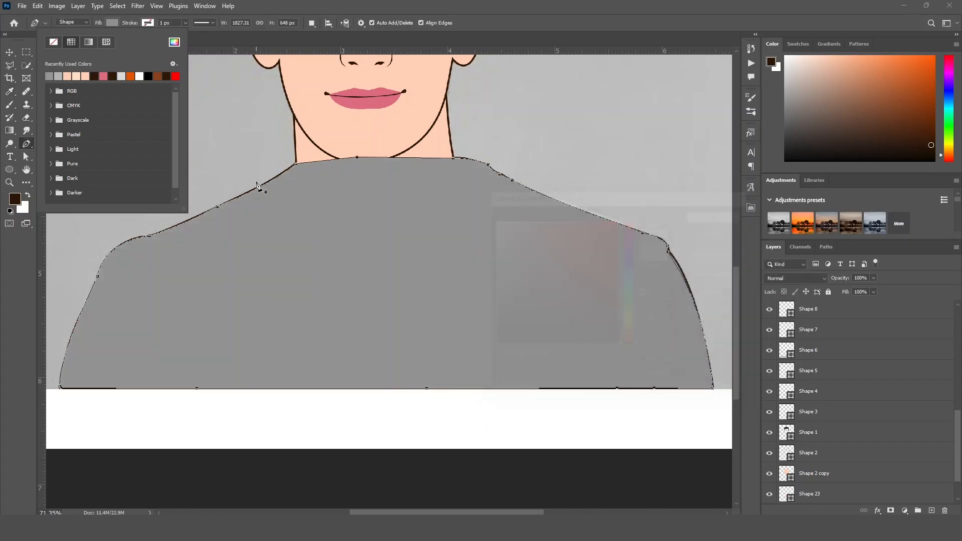
Place the grey shirt fill layer beneath the neck fill, directly above the MAN photo.
{"action": "left_click", "coordinate": [11, 53]}
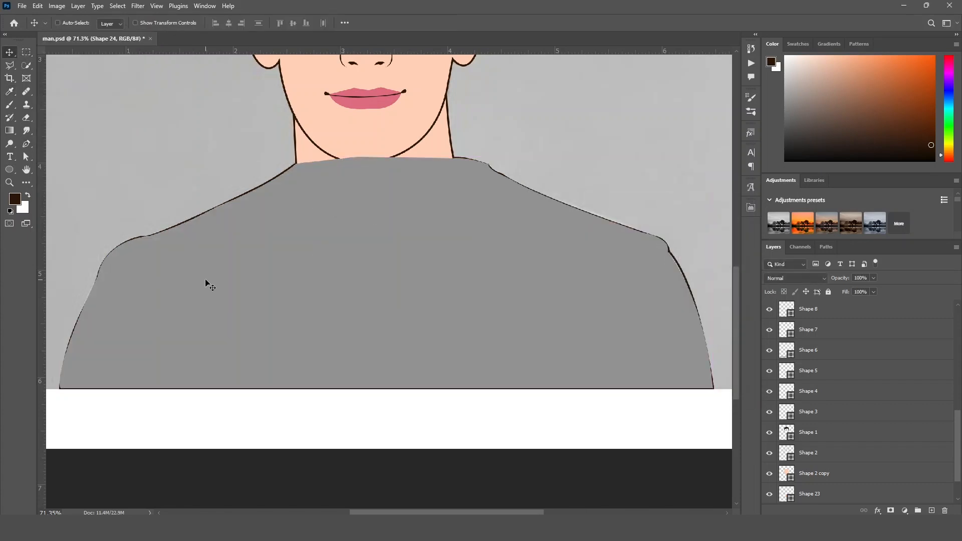
{"action": "key", "text": "ctrl+bracketleft"}
{"action": "key", "text": "ctrl"}
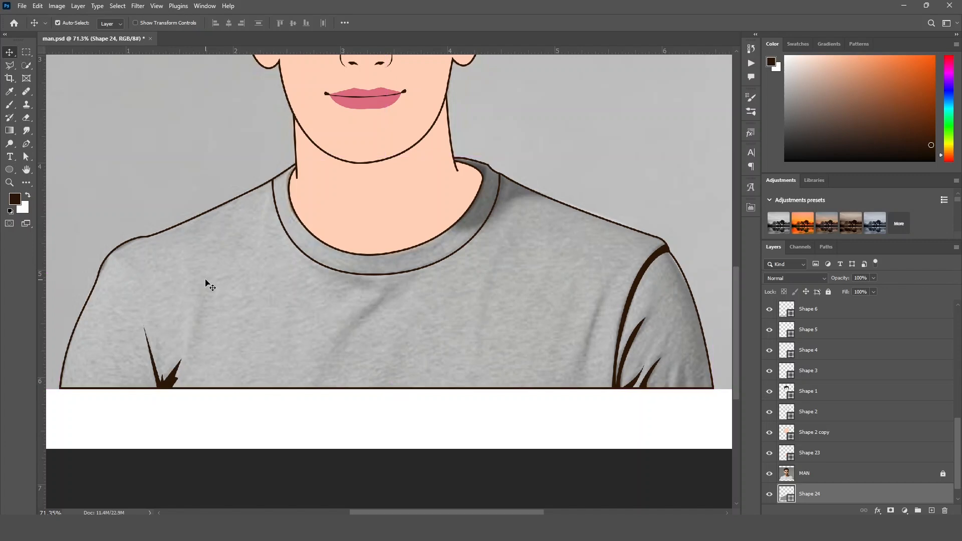
{"action": "key", "text": "ctrl"}
{"action": "key", "text": "ctrl+bracketright"}
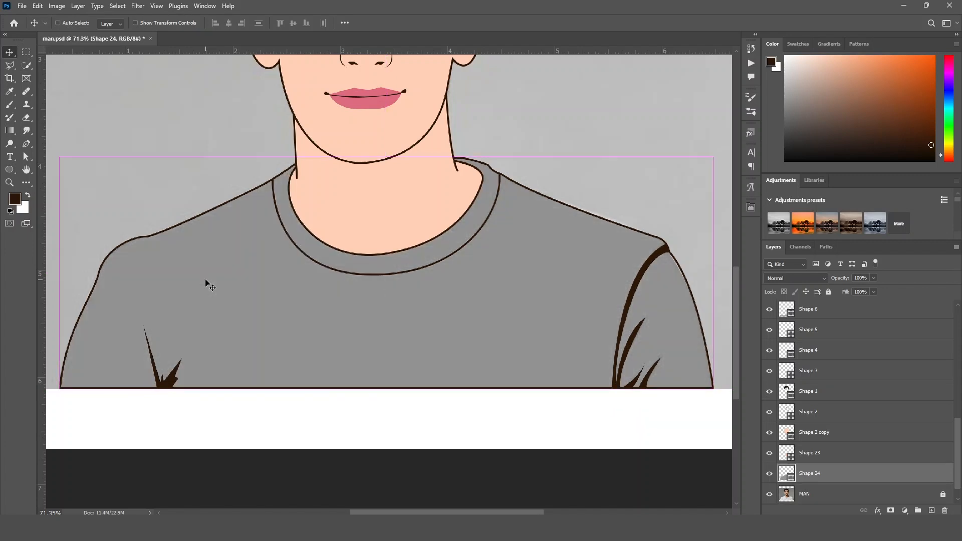
Hide the face fill layer Shape 2 copy and the neck fill layer Shape 23 to expose the photo.
{"action": "scroll", "coordinate": [368, 301], "scroll_direction": "down", "scroll_amount": 4}
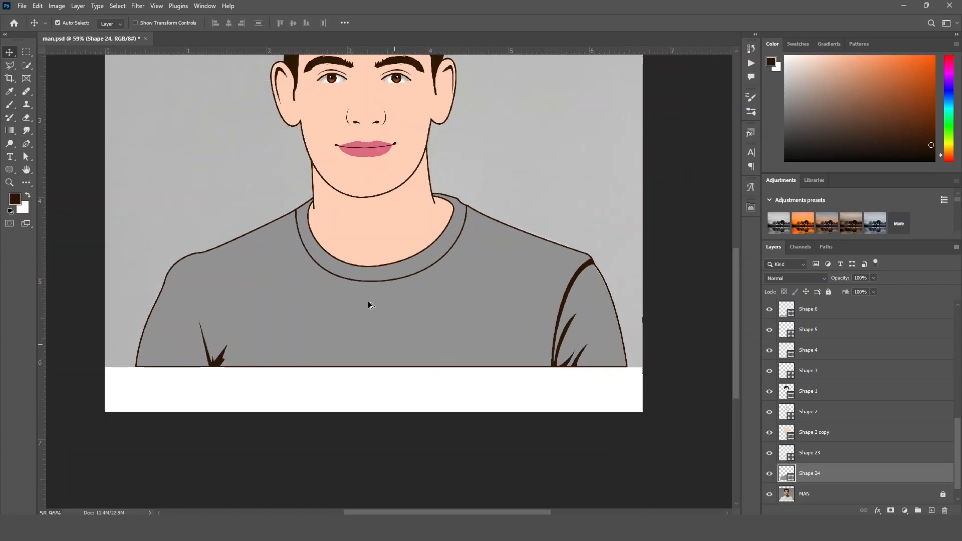
{"action": "left_click_drag", "start_coordinate": [468, 181], "coordinate": [457, 236]}
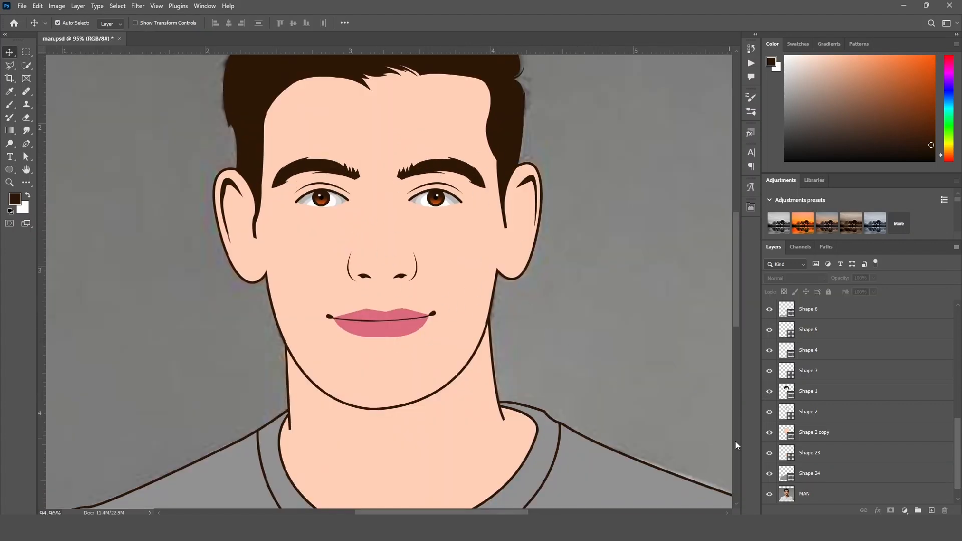
{"action": "left_click", "coordinate": [767, 436]}
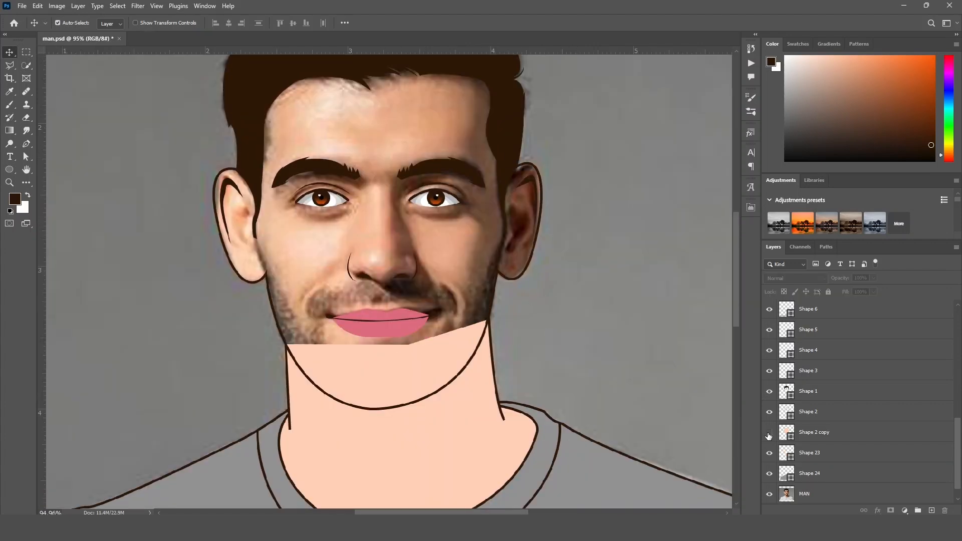
{"action": "left_click", "coordinate": [770, 436]}
{"action": "left_click", "coordinate": [770, 436]}
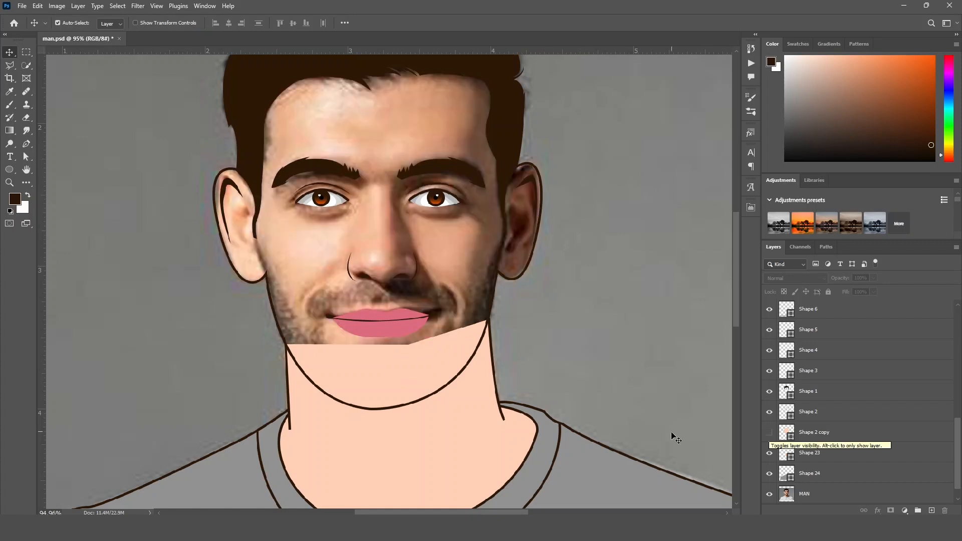
{"action": "left_click", "coordinate": [457, 435]}
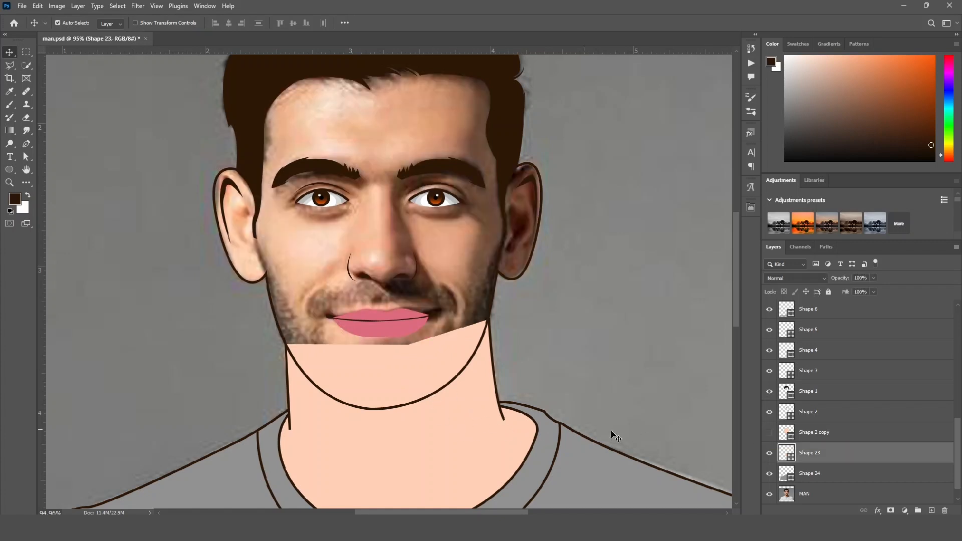
{"action": "left_click", "coordinate": [770, 453]}
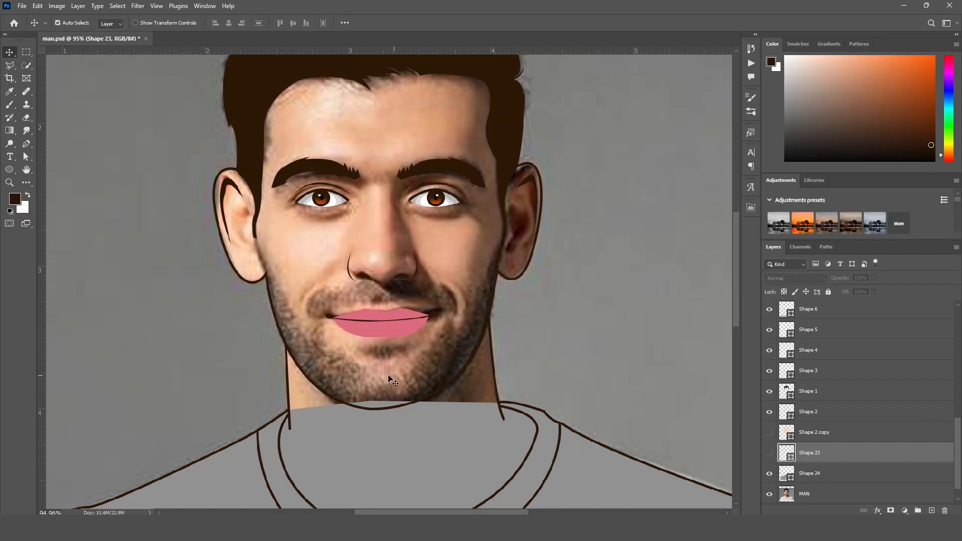
Start a pen shape above the MAN photo, tracing the moustache's upper edge from beneath the nose around the mouth corner on the image's left side.
{"action": "scroll", "coordinate": [381, 374], "scroll_direction": "up", "scroll_amount": 3}
{"action": "left_click_drag", "start_coordinate": [380, 375], "coordinate": [411, 344]}
{"action": "left_click", "coordinate": [663, 347]}
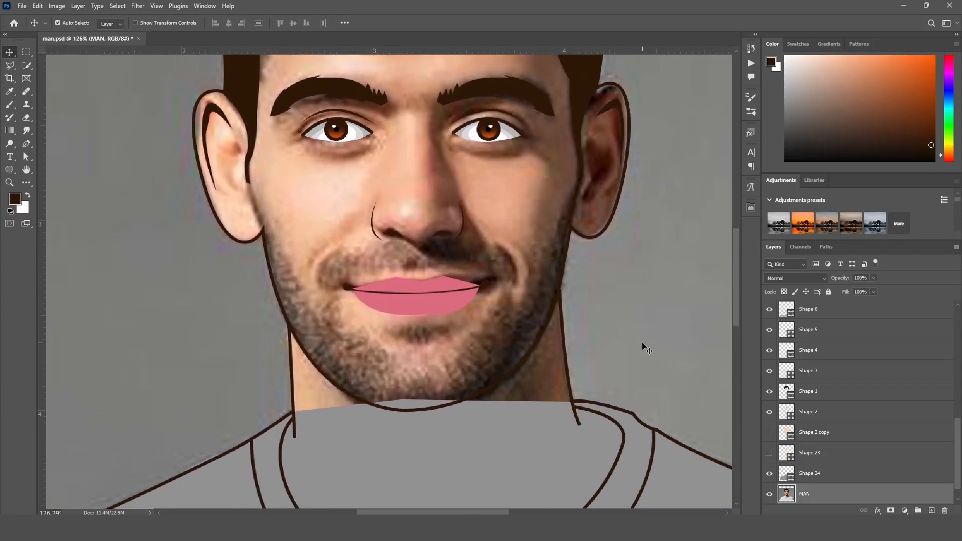
{"action": "key", "text": "p"}
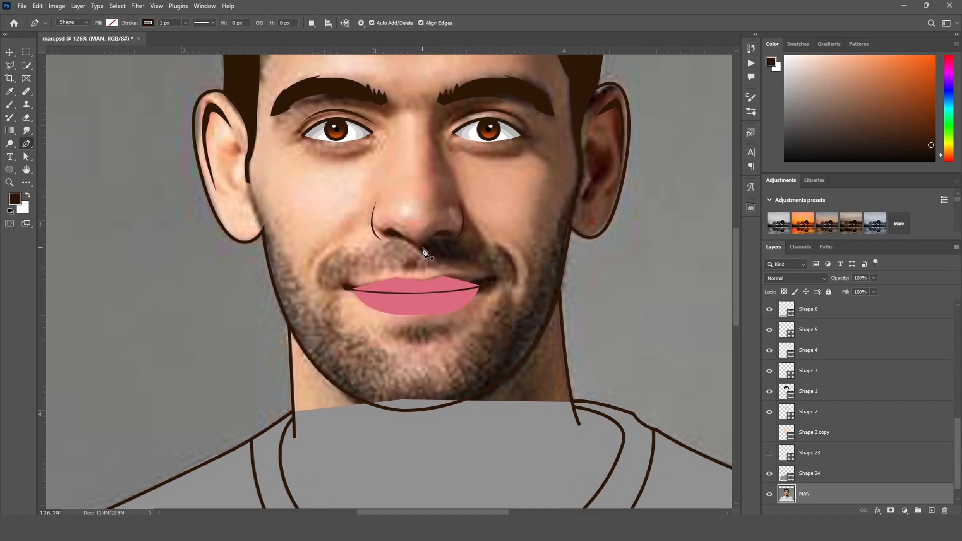
{"action": "left_click", "coordinate": [420, 254]}
{"action": "left_click", "coordinate": [403, 241]}
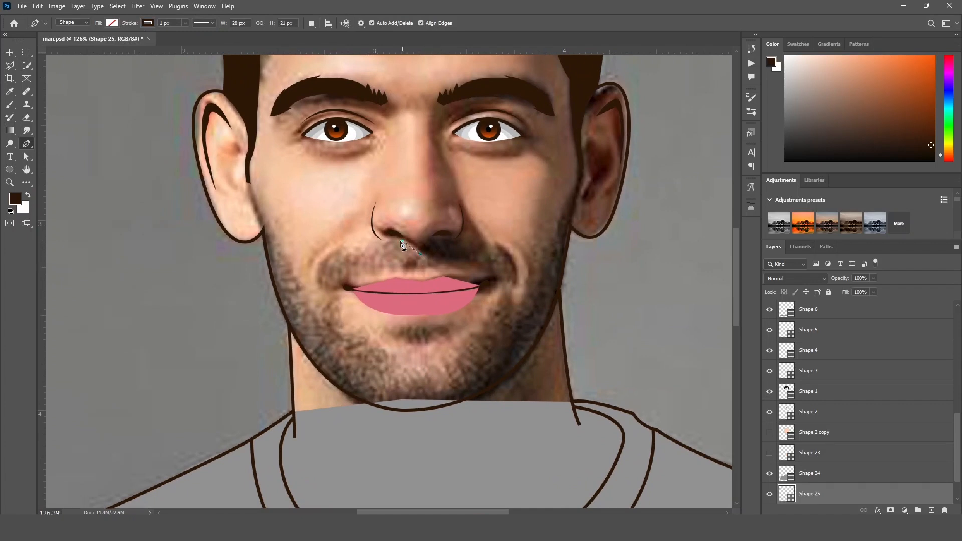
{"action": "left_click_drag", "start_coordinate": [317, 282], "coordinate": [315, 335]}
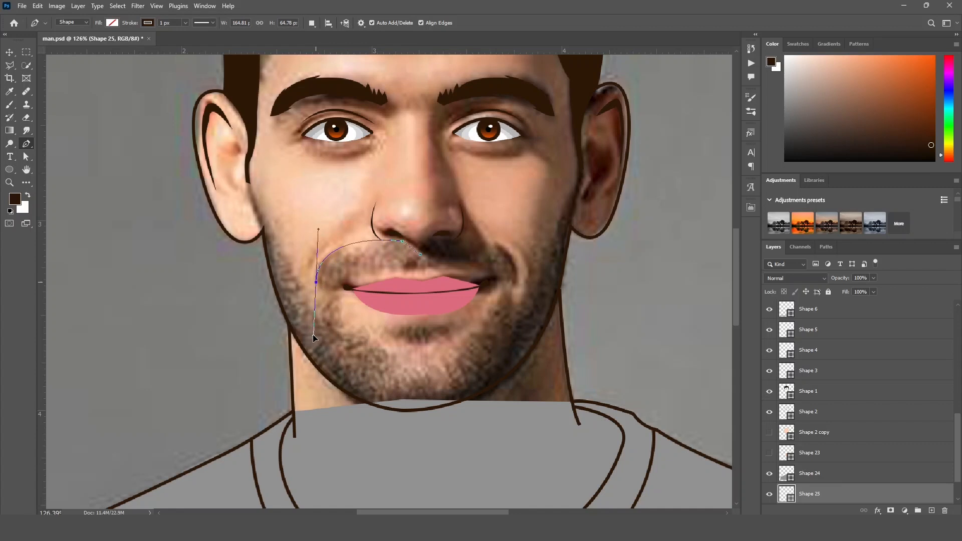
{"action": "left_click", "coordinate": [317, 283], "text": "alt"}
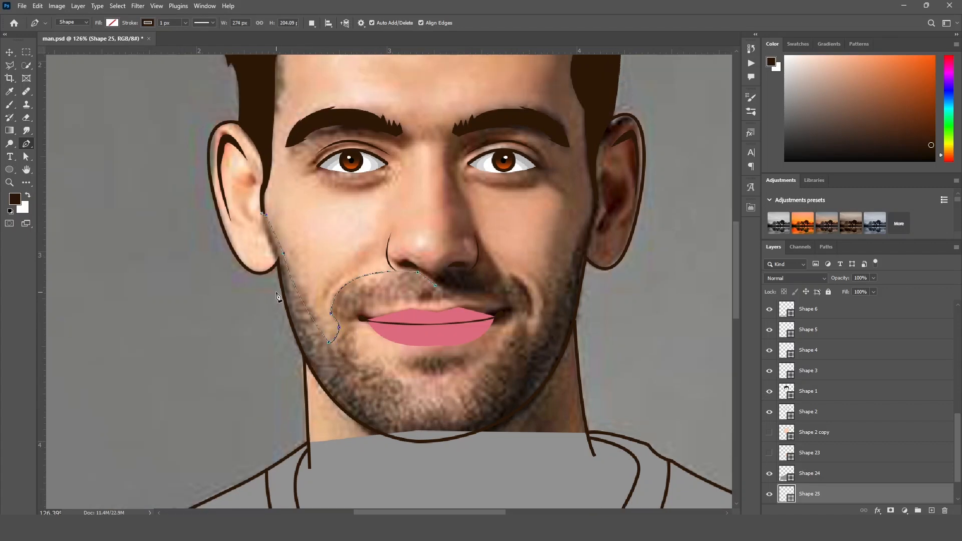
Continue the beard outline past the jaw and chin, around the bare skin beside the lips, and close it beneath the nose.
{"action": "left_click_drag", "start_coordinate": [378, 424], "coordinate": [471, 416]}
{"action": "left_click", "coordinate": [388, 368]}
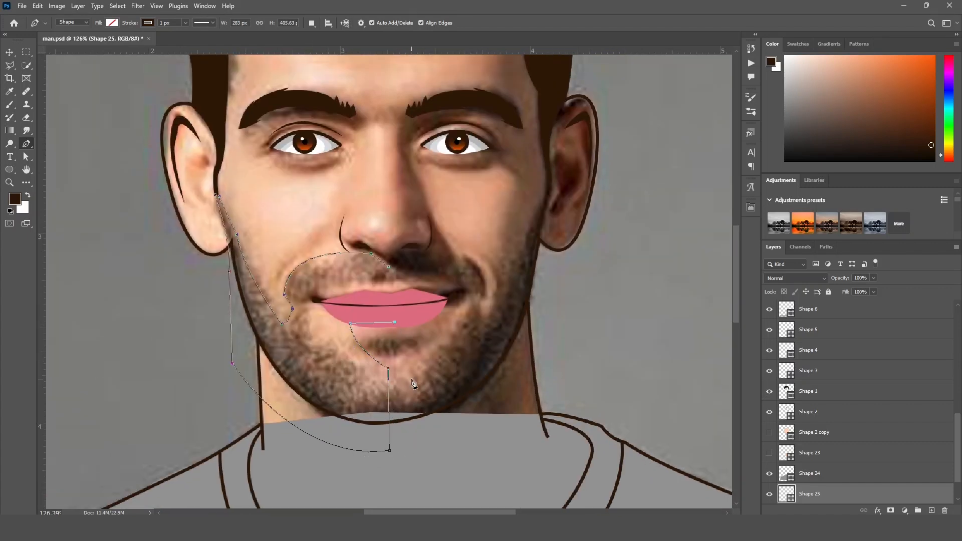
{"action": "left_click", "coordinate": [331, 339], "text": "alt"}
{"action": "left_click_drag", "start_coordinate": [332, 339], "coordinate": [305, 331]}
{"action": "left_click", "coordinate": [312, 338], "text": "alt"}
{"action": "left_click_drag", "start_coordinate": [315, 305], "coordinate": [395, 291]}
{"action": "left_click", "coordinate": [315, 305], "text": "alt"}
{"action": "left_click", "coordinate": [318, 302]}
{"action": "left_click", "coordinate": [369, 287], "text": "alt"}
{"action": "left_click", "coordinate": [386, 290]}
{"action": "left_click", "coordinate": [389, 267]}
Fill the half-beard shape with the dark brown hair colour and remove its stroke.
{"action": "left_click", "coordinate": [112, 23]}
{"action": "left_click", "coordinate": [89, 75]}
{"action": "left_click", "coordinate": [147, 22]}
Draw a small dark brown soul patch half beneath the lower lip, ending at the middle of the chin.
{"action": "scroll", "coordinate": [389, 301], "scroll_direction": "up", "scroll_amount": 3}
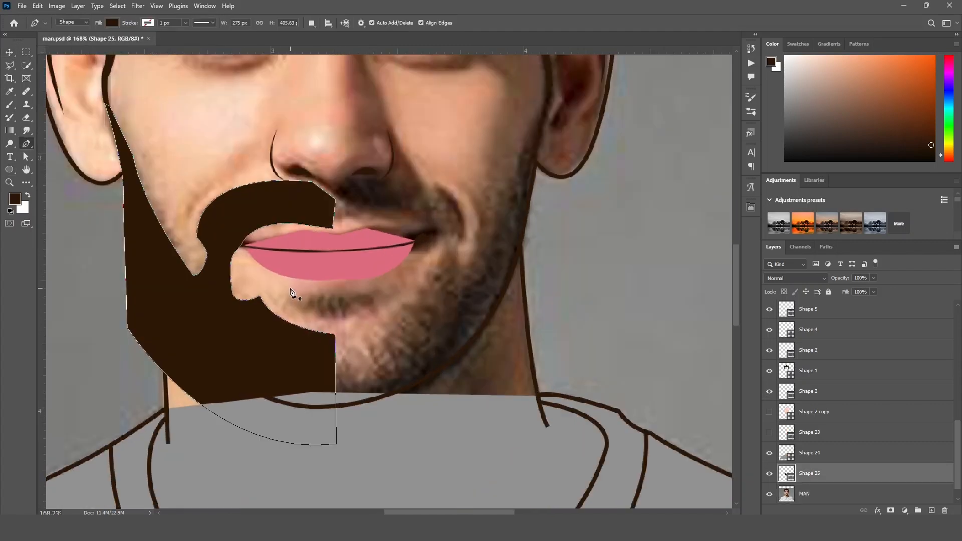
{"action": "left_click", "coordinate": [283, 290]}
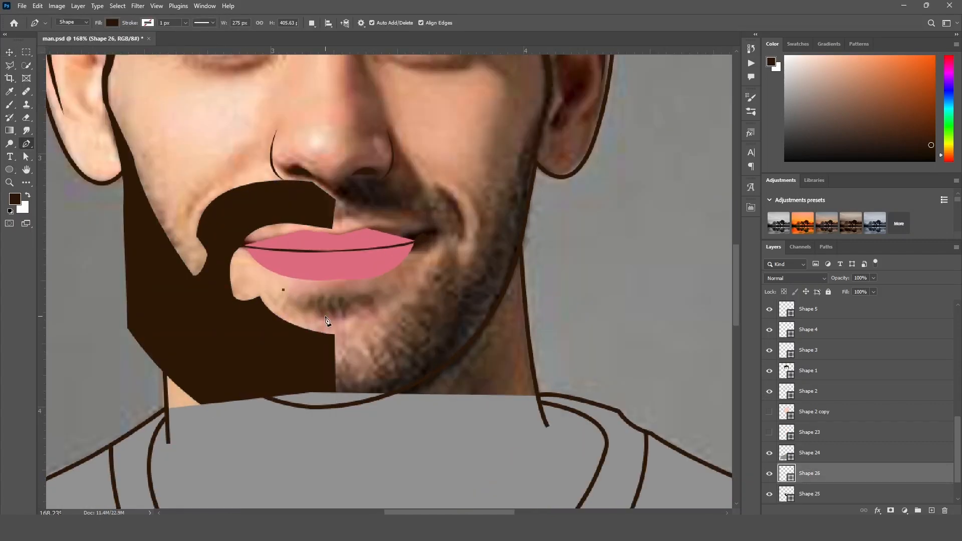
{"action": "left_click_drag", "start_coordinate": [331, 317], "coordinate": [374, 322]}
{"action": "left_click", "coordinate": [331, 317], "text": "alt"}
{"action": "left_click", "coordinate": [329, 282]}
{"action": "left_click", "coordinate": [285, 275]}
{"action": "left_click", "coordinate": [283, 290]}
{"action": "left_click", "coordinate": [9, 52]}
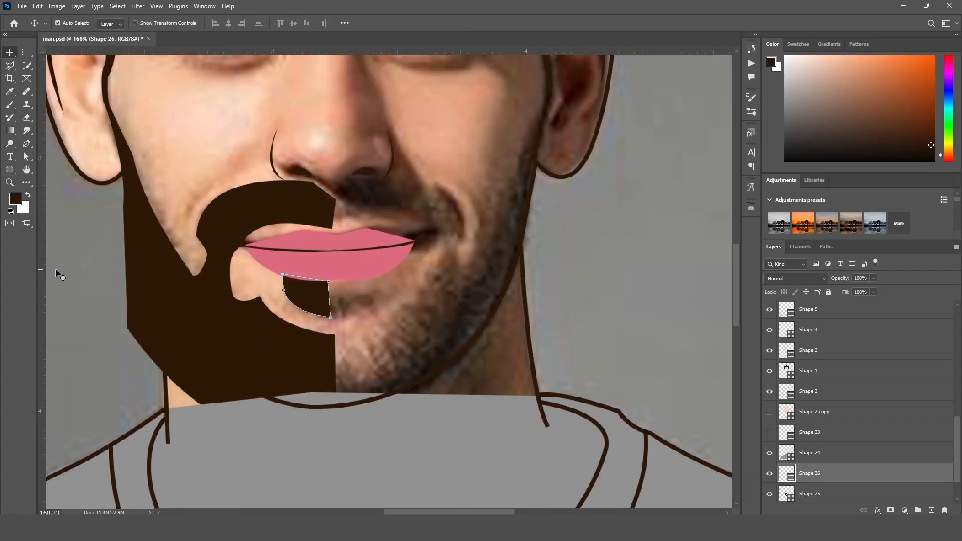
{"action": "left_click", "coordinate": [103, 290]}
Select the half-beard and soul patch shapes and merge them into one shape layer.
{"action": "scroll", "coordinate": [102, 289], "scroll_direction": "down", "scroll_amount": 2}
{"action": "scroll", "coordinate": [103, 292], "scroll_direction": "down", "scroll_amount": 1}
{"action": "scroll", "coordinate": [279, 326], "scroll_direction": "left", "scroll_amount": 1}
{"action": "left_click", "coordinate": [248, 330]}
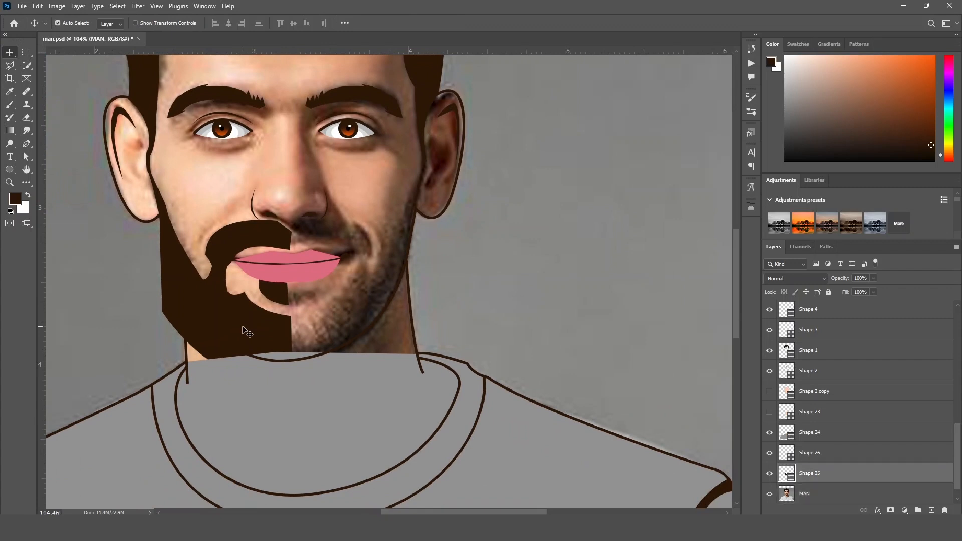
{"action": "left_click", "coordinate": [279, 301], "text": "shift"}
{"action": "key", "text": "ctrl"}
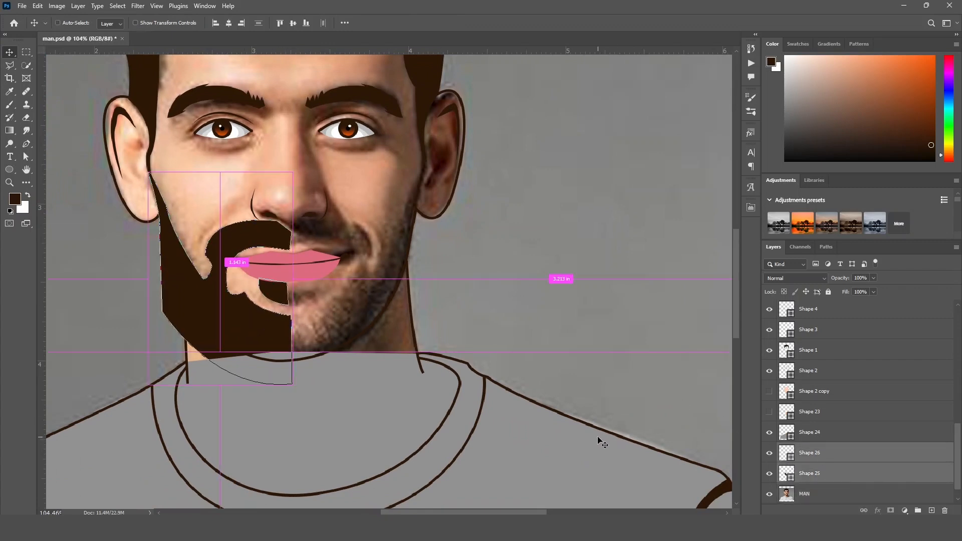
{"action": "key", "text": "ctrl+e"}
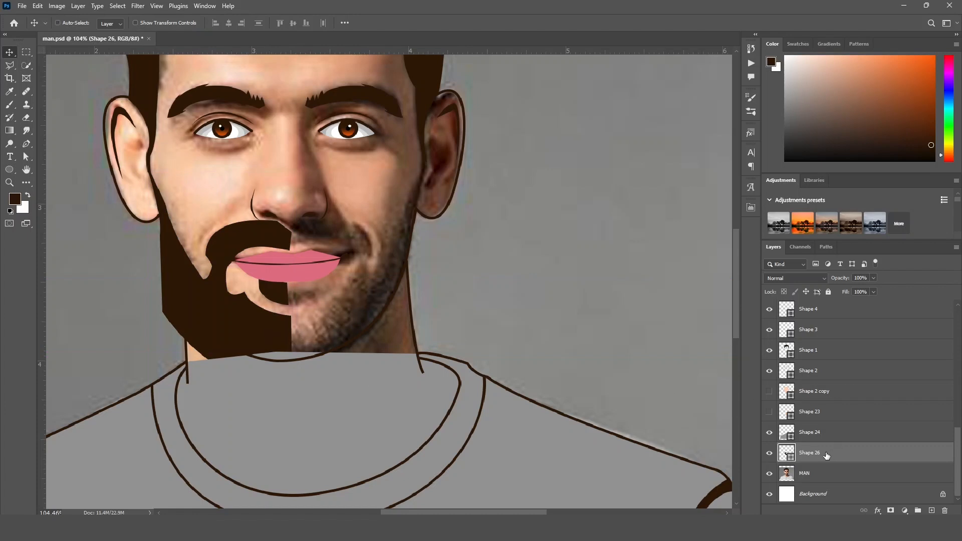
Duplicate the merged half-beard, flip the copy horizontally and place it over the other side of the face to meet the original.
{"action": "key", "text": "ctrl+j"}
{"action": "key", "text": "ctrl+t"}
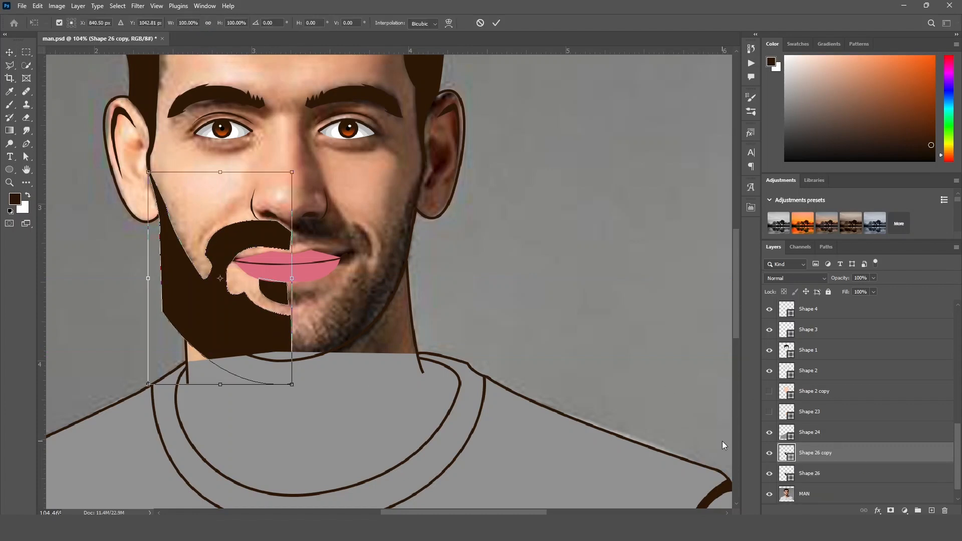
{"action": "right_click", "coordinate": [249, 325]}
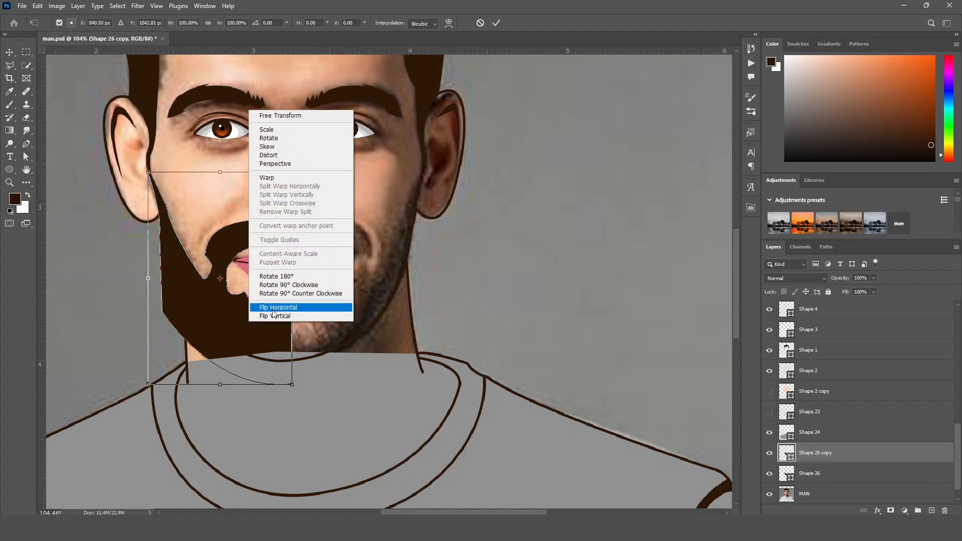
{"action": "left_click", "coordinate": [277, 306]}
{"action": "left_click_drag", "start_coordinate": [230, 324], "coordinate": [355, 314]}
{"action": "key", "text": "Return"}
{"action": "left_click", "coordinate": [449, 305]}
{"action": "left_click_drag", "start_coordinate": [250, 276], "coordinate": [404, 282]}
{"action": "left_click_drag", "start_coordinate": [368, 241], "coordinate": [387, 245]}
{"action": "left_click_drag", "start_coordinate": [358, 214], "coordinate": [357, 215]}
{"action": "left_click", "coordinate": [598, 316]}
Move the upper inner corner of the mirrored soul patch toward the chin's centre line to narrow the gap.
{"action": "scroll", "coordinate": [365, 303], "scroll_direction": "up", "scroll_amount": 1}
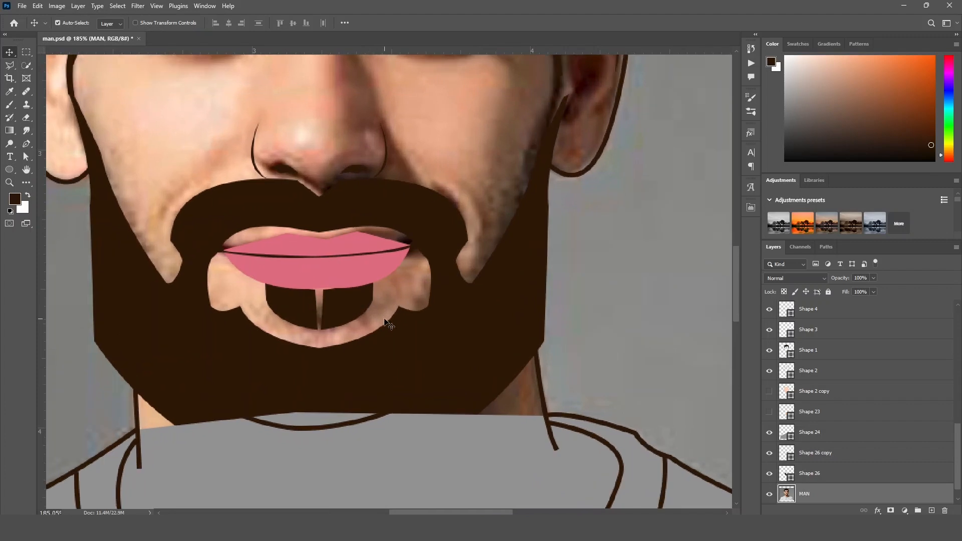
{"action": "left_click_drag", "start_coordinate": [357, 331], "coordinate": [402, 307]}
{"action": "left_click_drag", "start_coordinate": [441, 332], "coordinate": [416, 312]}
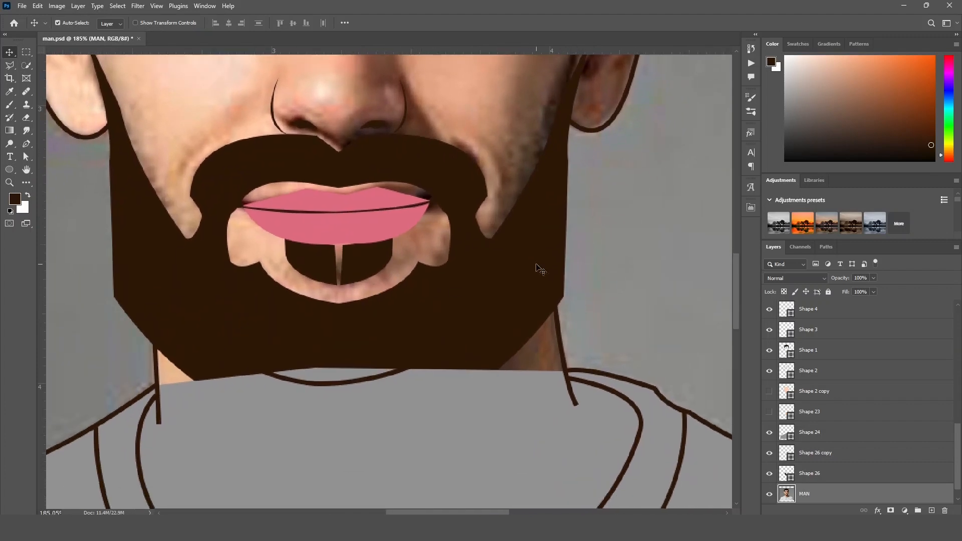
{"action": "left_click", "coordinate": [418, 297]}
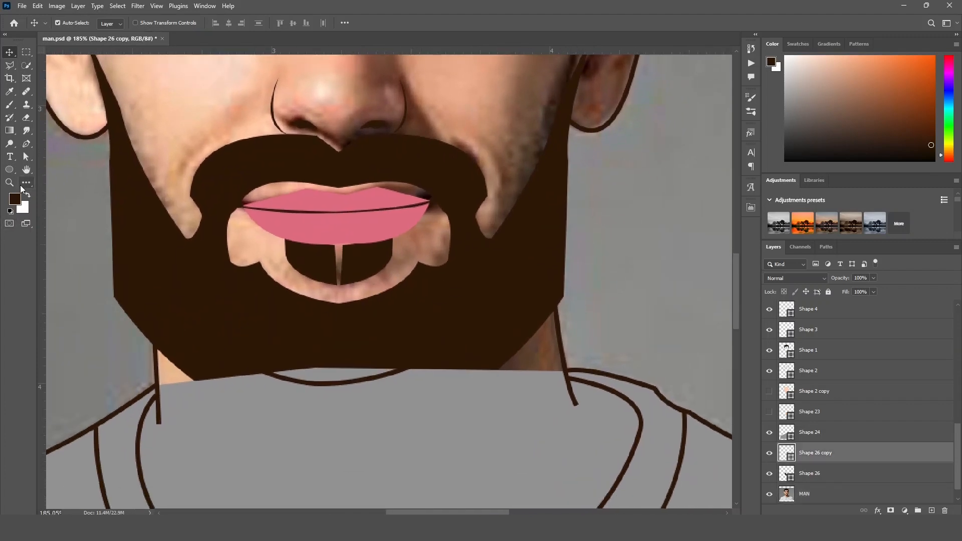
{"action": "left_click", "coordinate": [26, 157]}
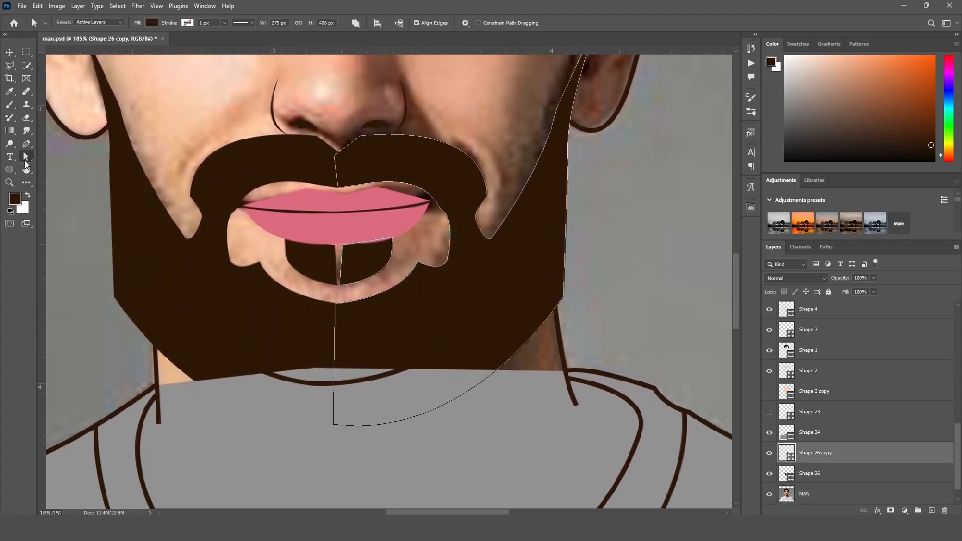
{"action": "left_click_drag", "start_coordinate": [343, 247], "coordinate": [336, 246]}
{"action": "left_click", "coordinate": [325, 260]}
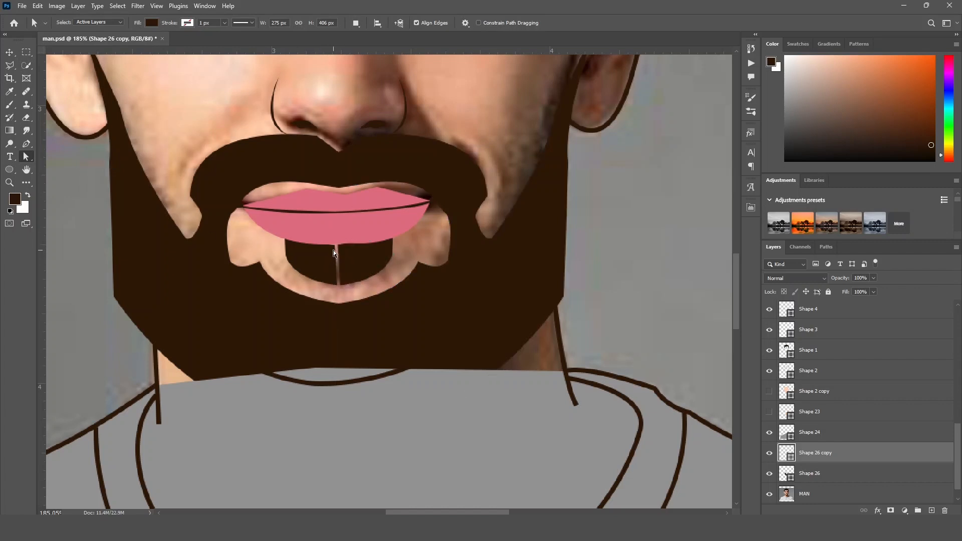
Shift the two inner corner points of the original soul patch half onto the mirrored half to close the gap.
{"action": "left_click", "coordinate": [824, 472]}
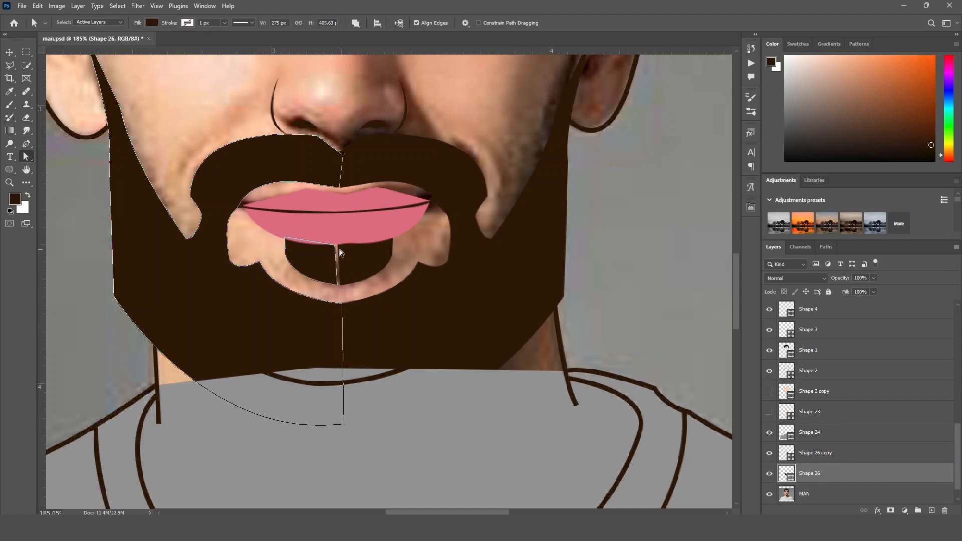
{"action": "left_click_drag", "start_coordinate": [336, 246], "coordinate": [339, 243]}
{"action": "left_click_drag", "start_coordinate": [337, 288], "coordinate": [342, 287]}
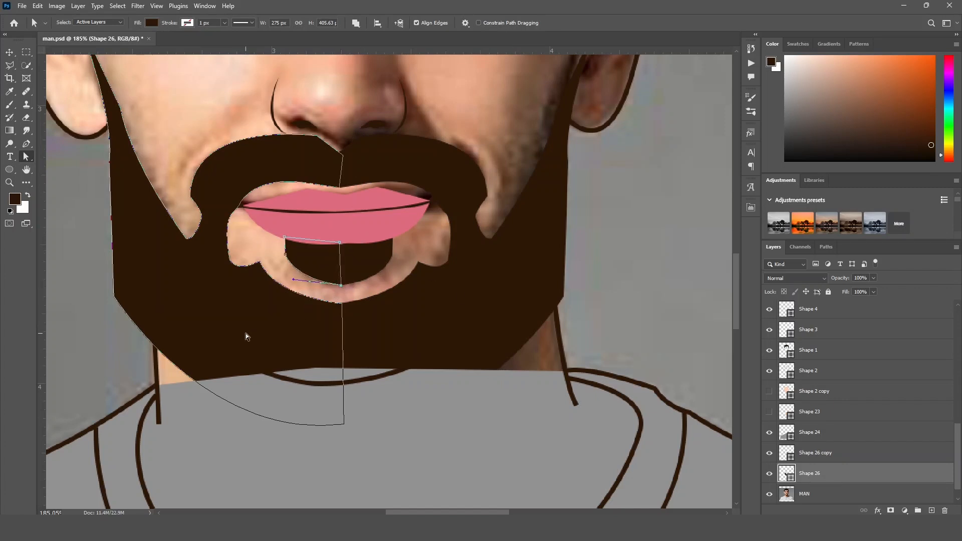
{"action": "left_click", "coordinate": [106, 343]}
Select both beard halves and merge them into a single shape layer.
{"action": "scroll", "coordinate": [109, 331], "scroll_direction": "down", "scroll_amount": 7}
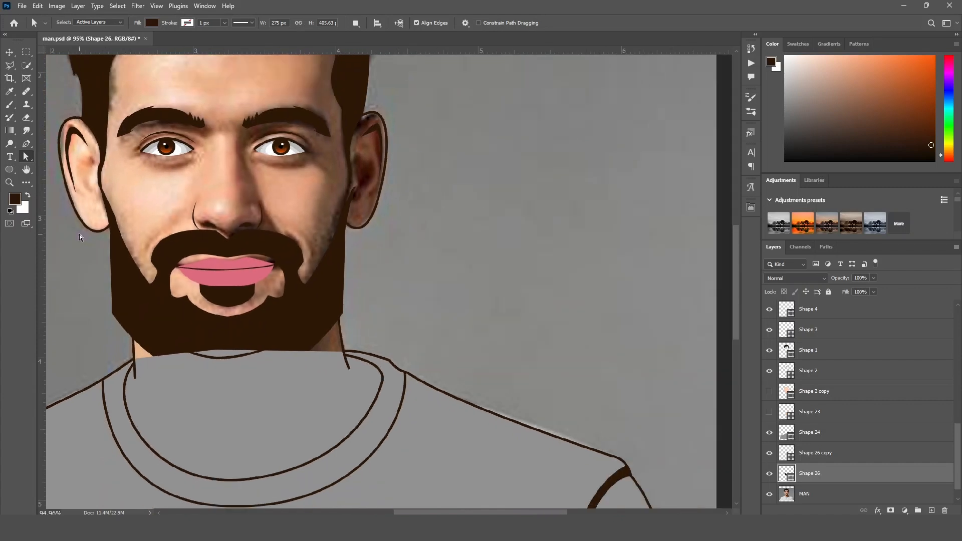
{"action": "key", "text": "v"}
{"action": "left_click", "coordinate": [286, 327]}
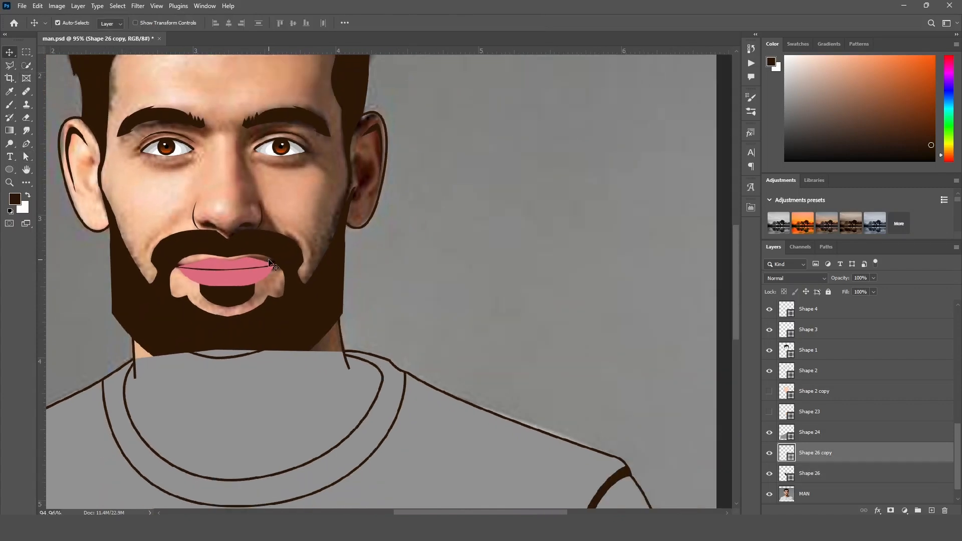
{"action": "left_click", "coordinate": [192, 248], "text": "shift"}
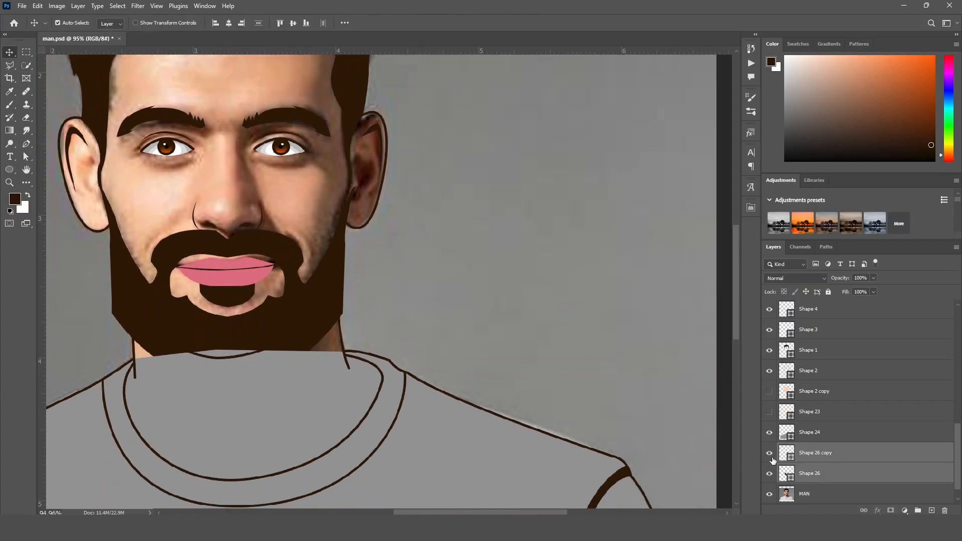
{"action": "key", "text": "ctrl+e"}
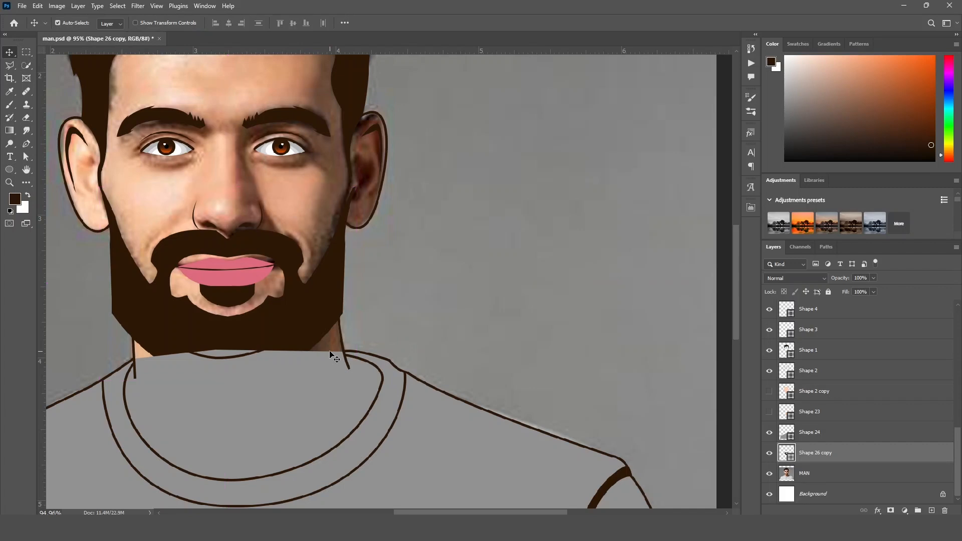
{"action": "key", "text": "Right"}
{"action": "key", "text": "Right"}
{"action": "key", "text": "Right"}
{"action": "key", "text": "Right"}
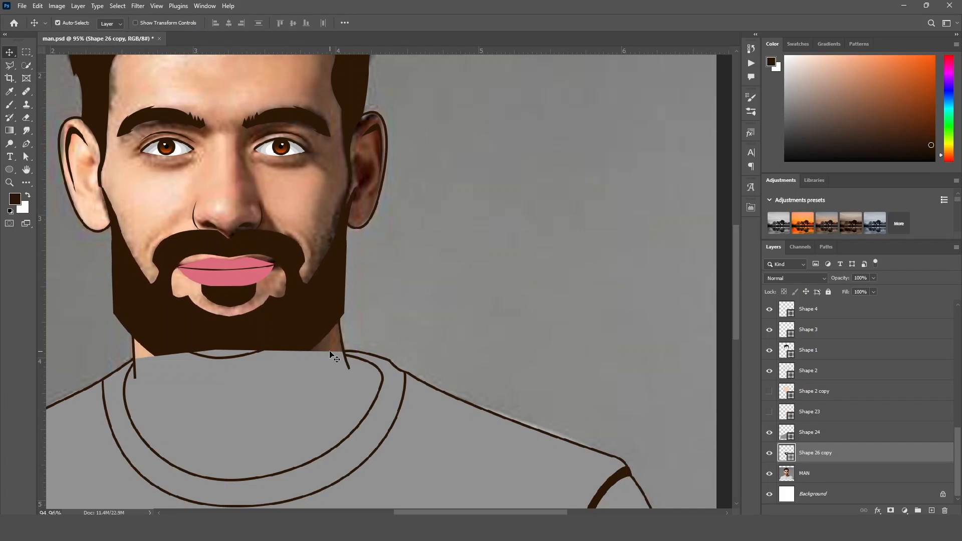
{"action": "key", "text": "Left"}
{"action": "key", "text": "Left"}
{"action": "key", "text": "Left"}
{"action": "key", "text": "Left"}
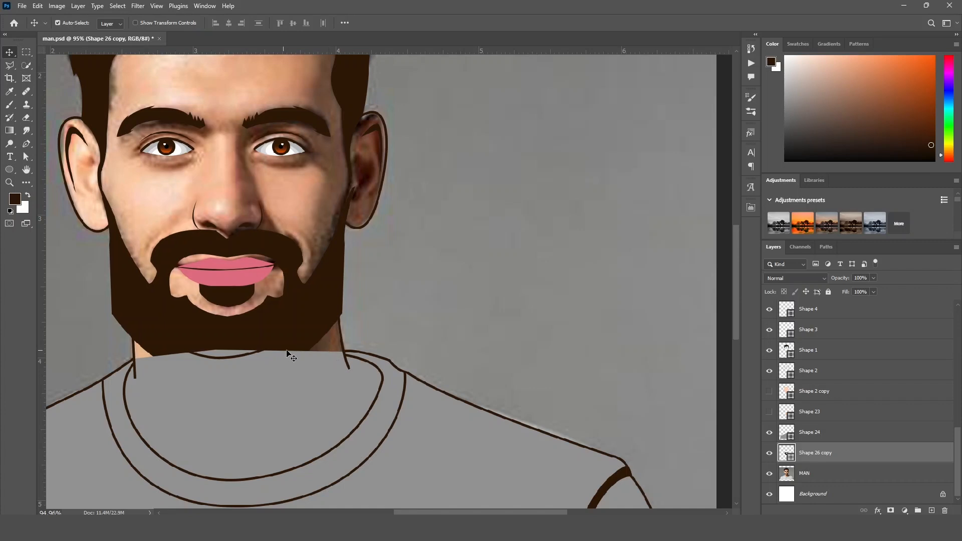
Show the face fill and neck fill layers again and raise the beard layer directly above the face fill.
{"action": "left_click", "coordinate": [770, 395]}
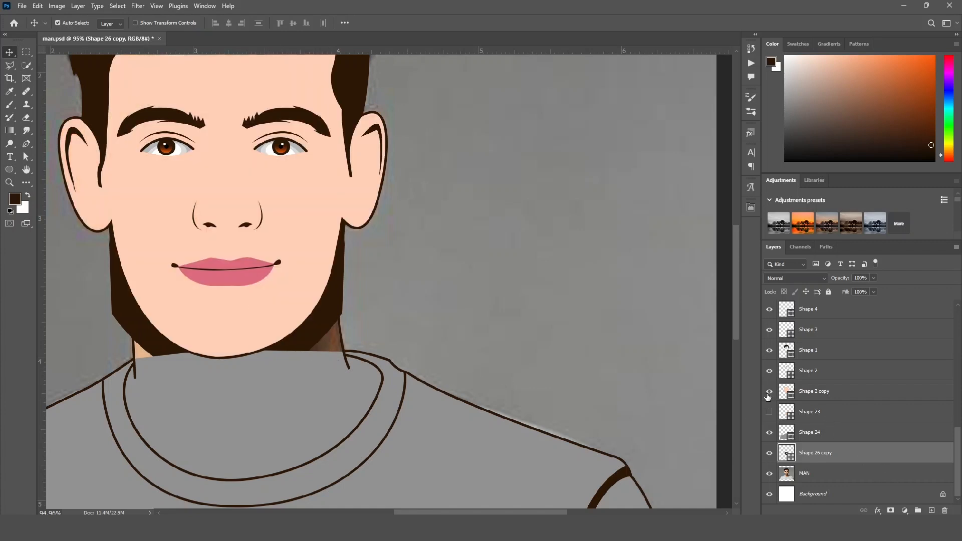
{"action": "left_click", "coordinate": [769, 413]}
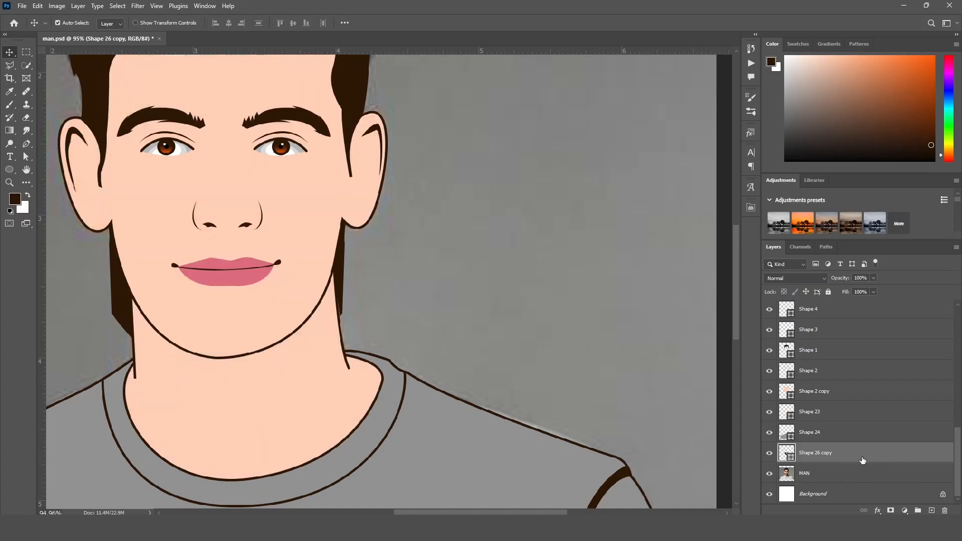
{"action": "key", "text": "ctrl+bracketright"}
{"action": "key", "text": "ctrl+bracketright"}
{"action": "key", "text": "ctrl+bracketright"}
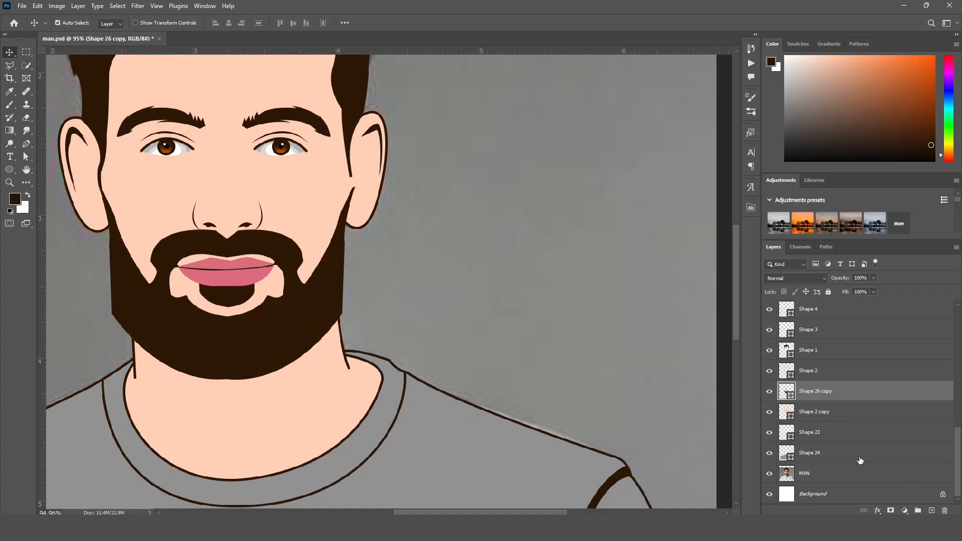
Load the face fill's outline as a selection and use it as a layer mask on the beard to trim it to the jaw.
{"action": "left_click", "coordinate": [307, 198]}
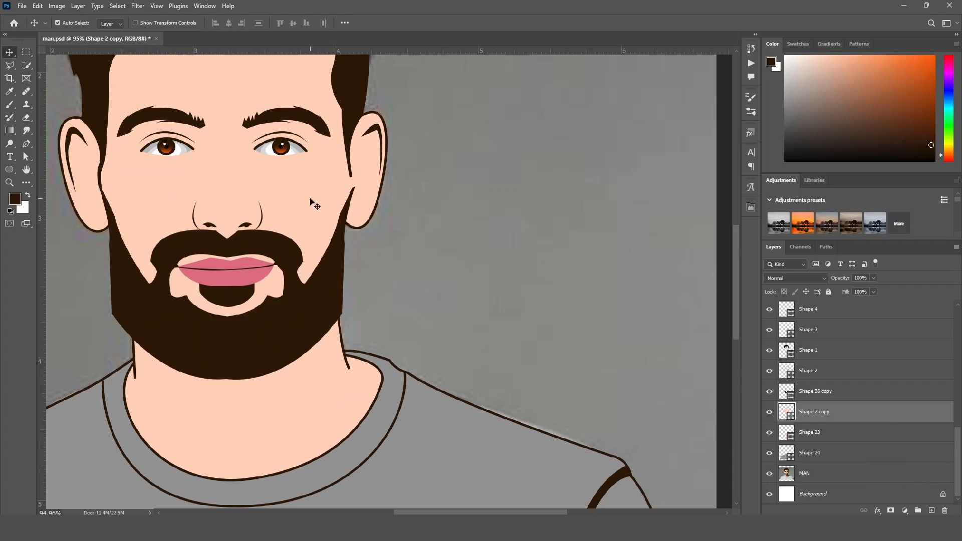
{"action": "left_click", "coordinate": [789, 410], "text": "ctrl"}
{"action": "left_click", "coordinate": [320, 334], "text": "ctrl"}
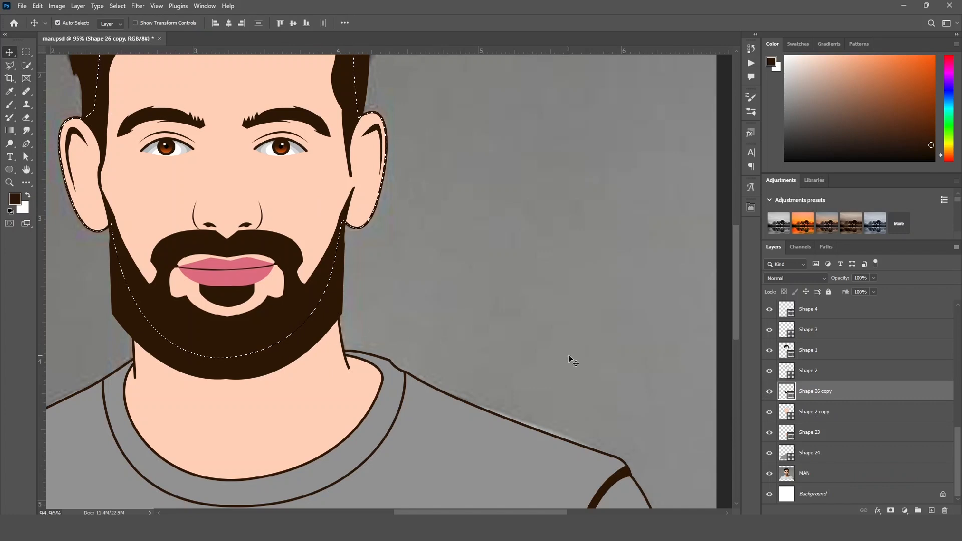
{"action": "left_click", "coordinate": [891, 510]}
{"action": "left_click", "coordinate": [494, 319]}
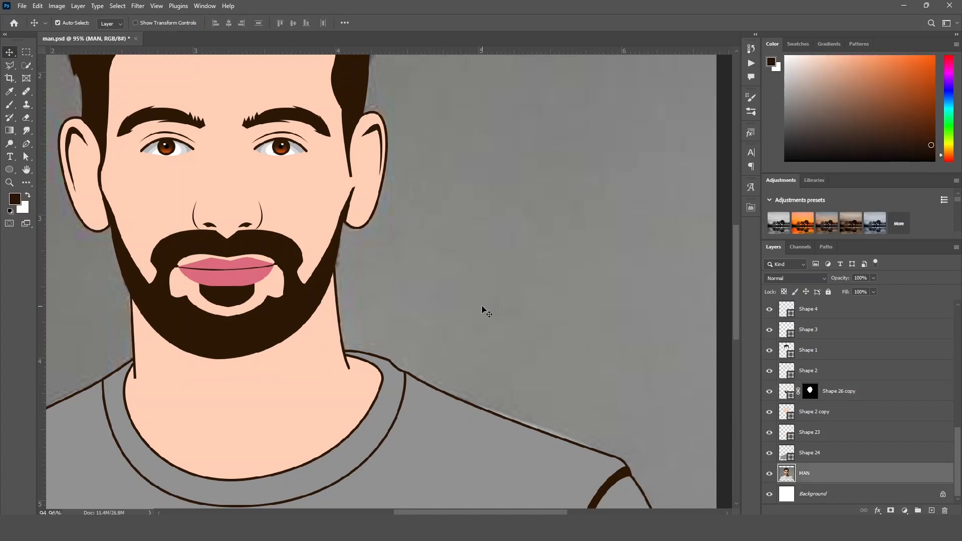
Move the beard's upper tip beside the viewer-right ear up until it meets the end of the sideburn.
{"action": "scroll", "coordinate": [311, 288], "scroll_direction": "up", "scroll_amount": 3}
{"action": "left_click_drag", "start_coordinate": [458, 230], "coordinate": [502, 319]}
{"action": "scroll", "coordinate": [412, 250], "scroll_direction": "up", "scroll_amount": 3}
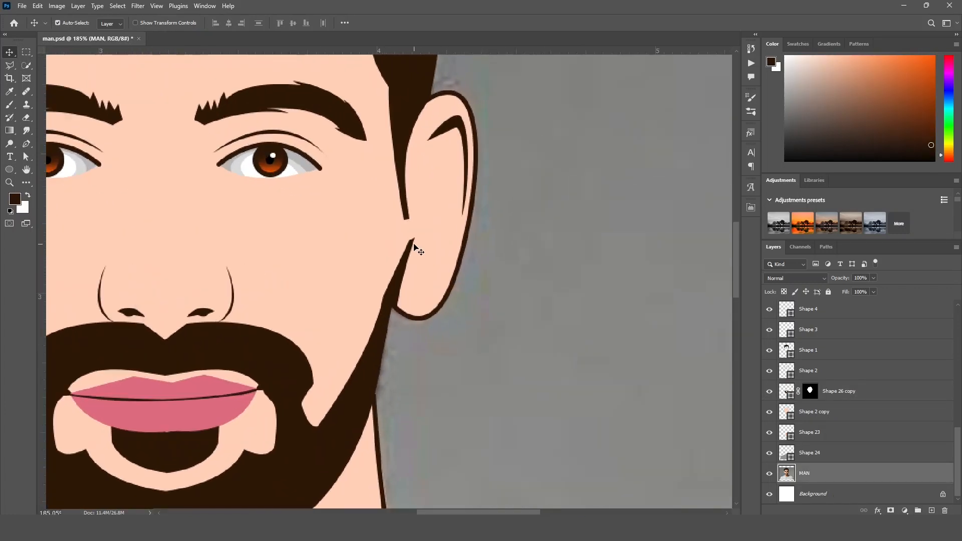
{"action": "left_click", "coordinate": [413, 250]}
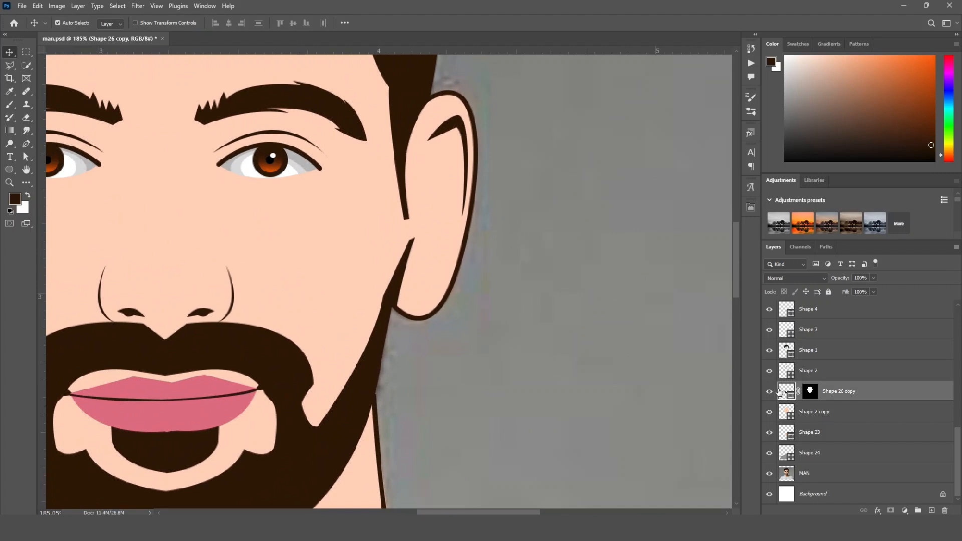
{"action": "key", "text": "a"}
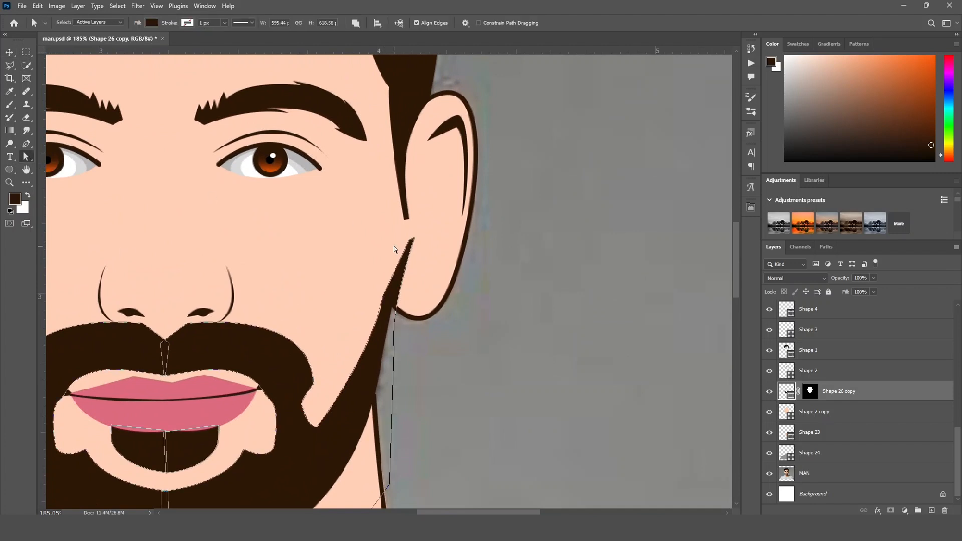
{"action": "left_click_drag", "start_coordinate": [410, 243], "coordinate": [410, 222]}
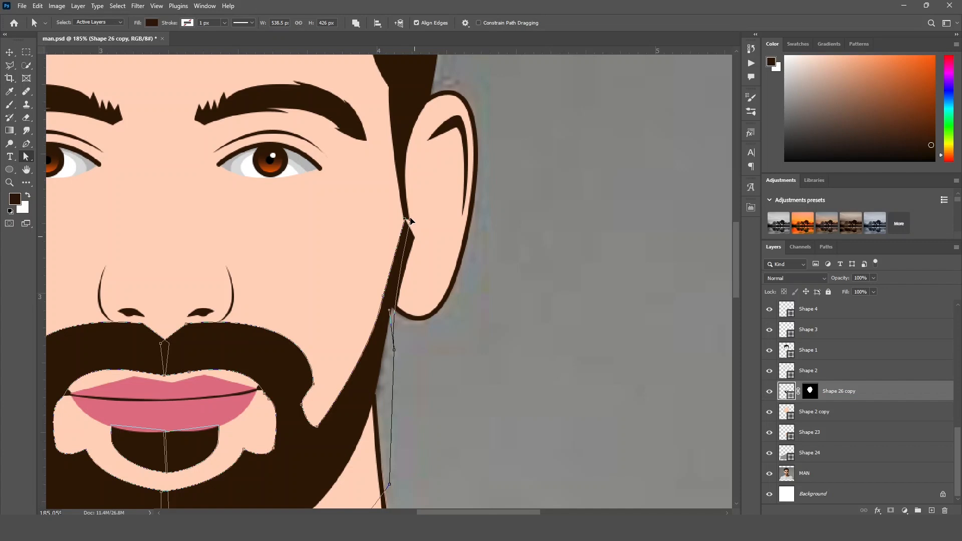
{"action": "left_click", "coordinate": [512, 389]}
{"action": "scroll", "coordinate": [467, 385], "scroll_direction": "down", "scroll_amount": 4}
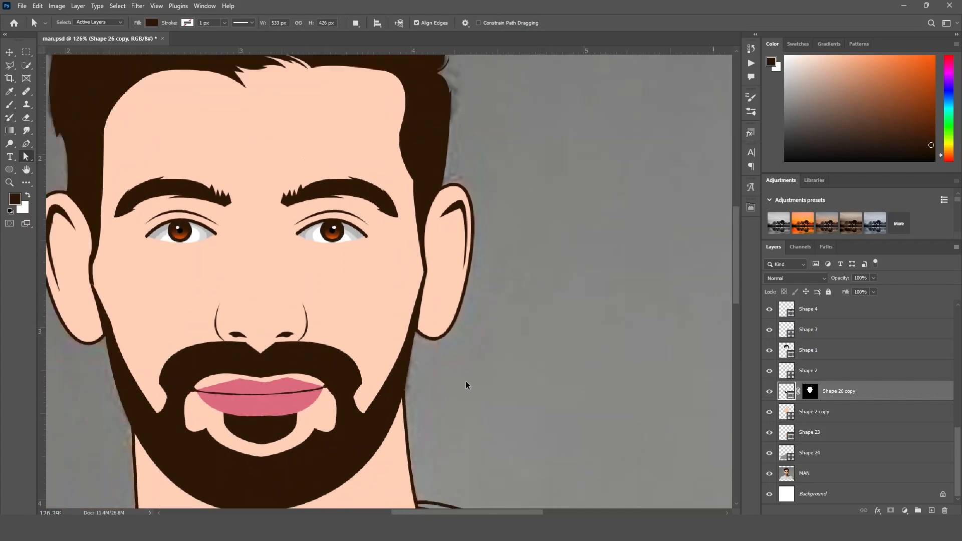
{"action": "scroll", "coordinate": [467, 386], "scroll_direction": "down", "scroll_amount": 2}
{"action": "left_click_drag", "start_coordinate": [472, 435], "coordinate": [456, 378]}
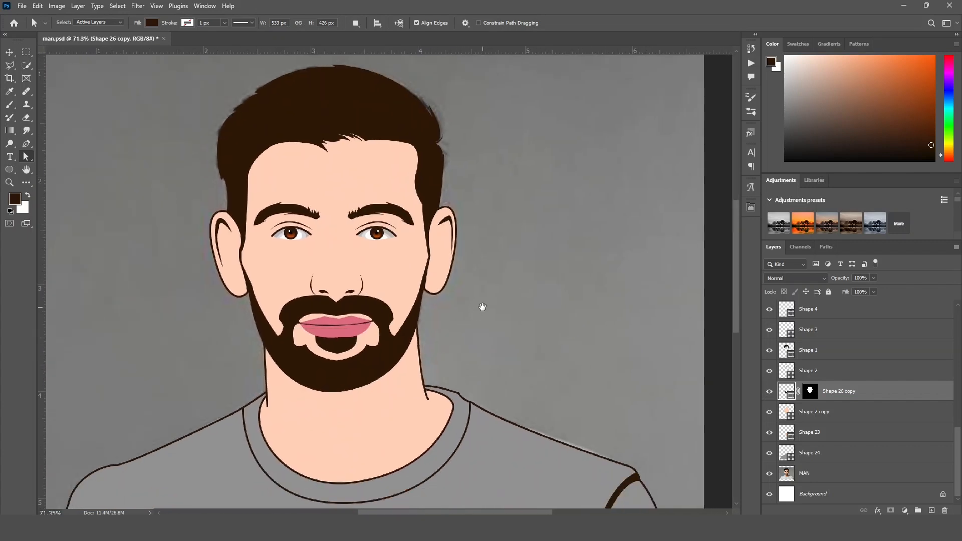
{"action": "left_click_drag", "start_coordinate": [481, 307], "coordinate": [431, 341]}
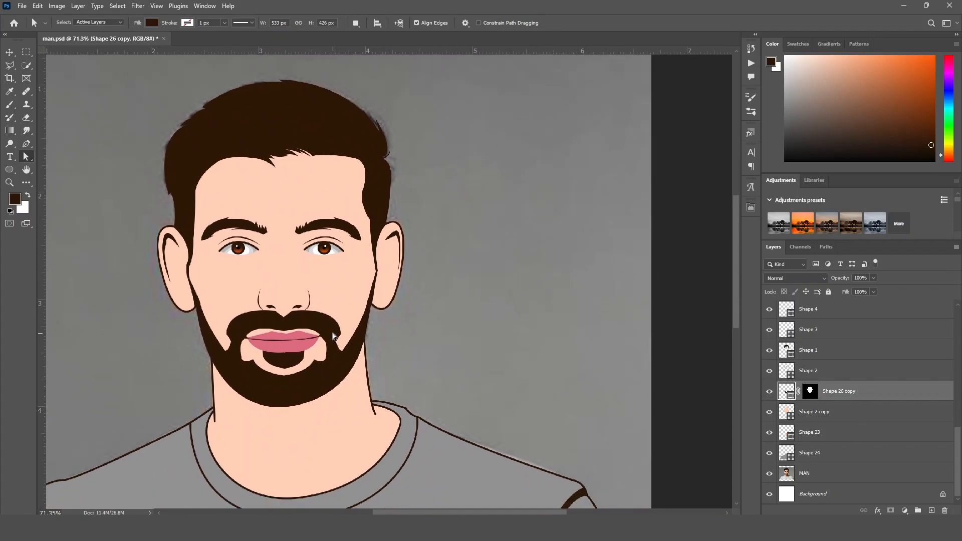
Isolate the MAN photo layer to study the original portrait, and restore all the drawing layers.
{"action": "left_click", "coordinate": [10, 52]}
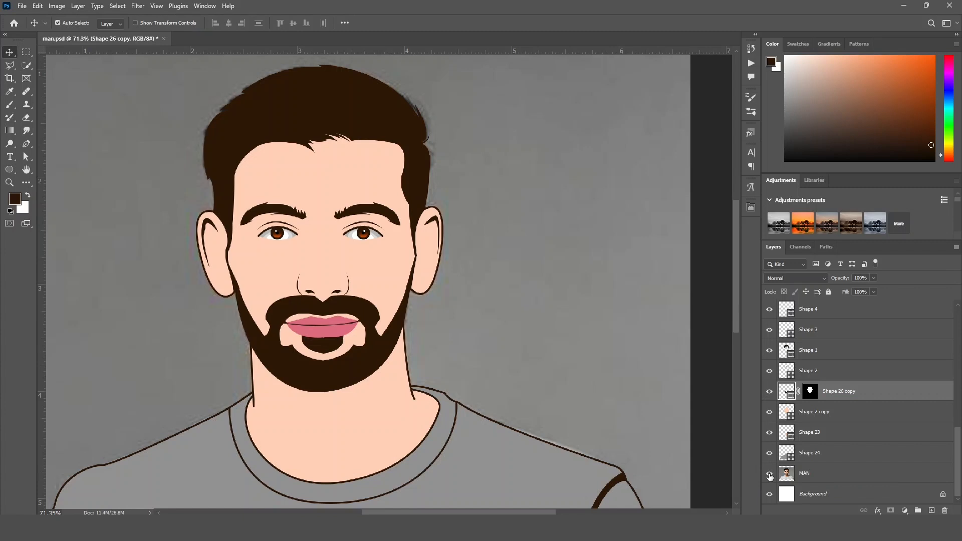
{"action": "left_click", "coordinate": [770, 474], "text": "alt"}
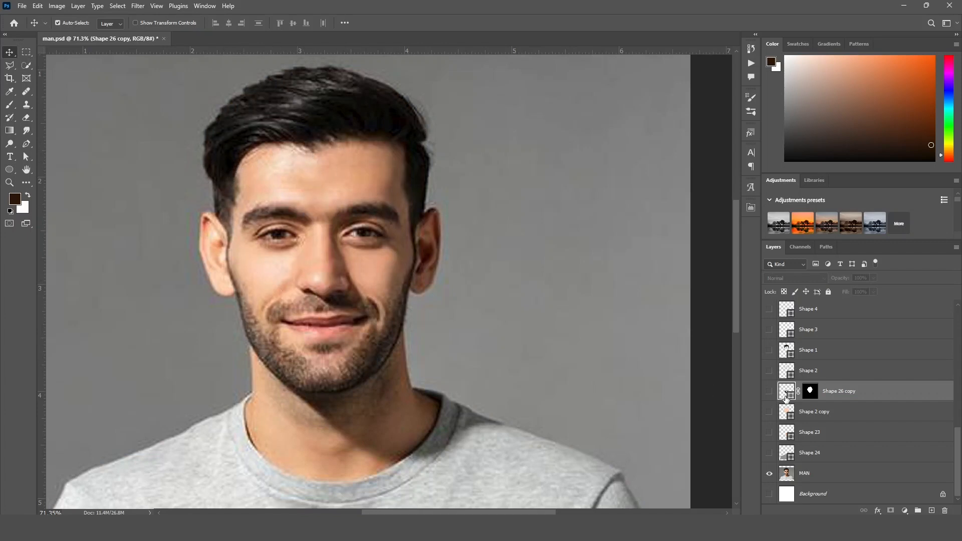
{"action": "left_click", "coordinate": [770, 473], "text": "alt"}
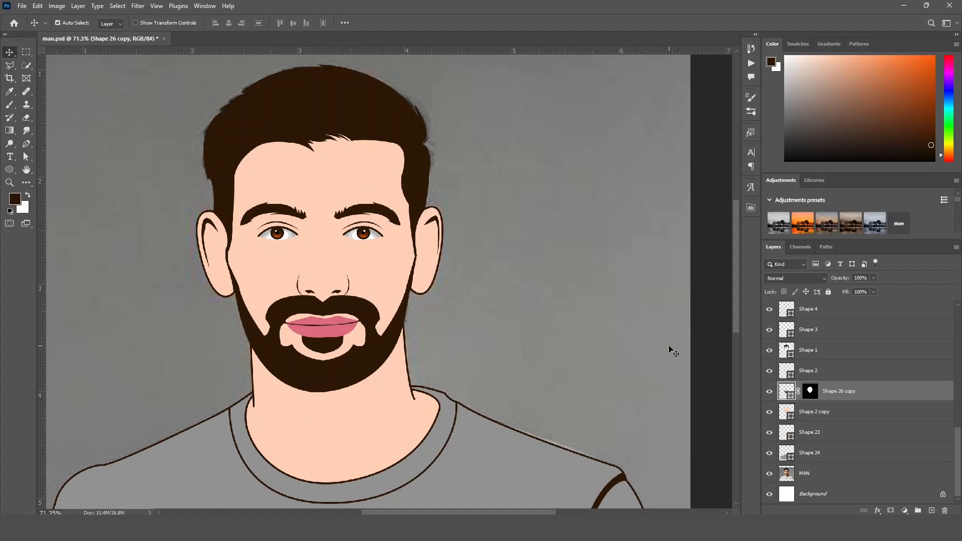
Start a highlight shape above the photo layer, curving from the viewer-left eyebrow's inner end up to the hairline and along it.
{"action": "left_click", "coordinate": [707, 327]}
{"action": "scroll", "coordinate": [277, 274], "scroll_direction": "up", "scroll_amount": 1}
{"action": "left_click_drag", "start_coordinate": [219, 260], "coordinate": [285, 273]}
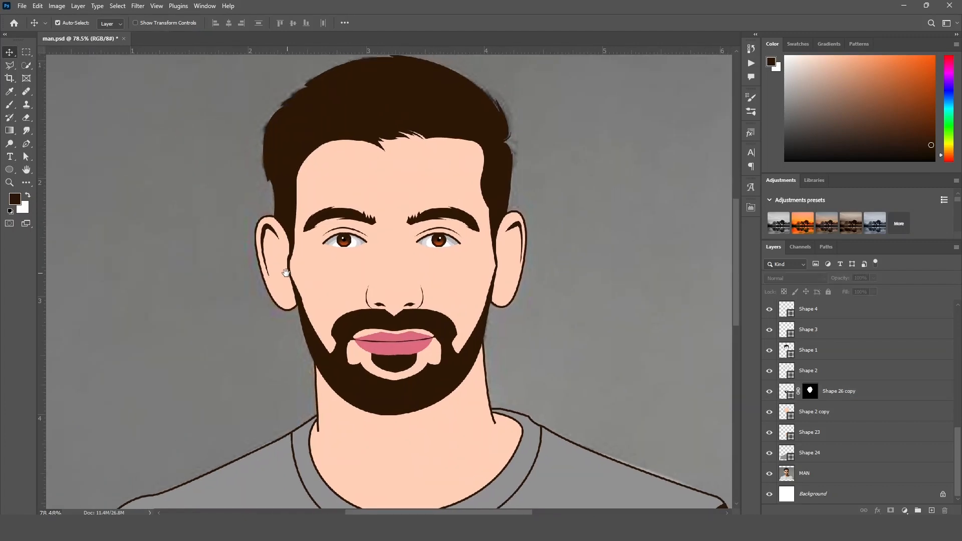
{"action": "left_click", "coordinate": [181, 268]}
{"action": "key", "text": "p"}
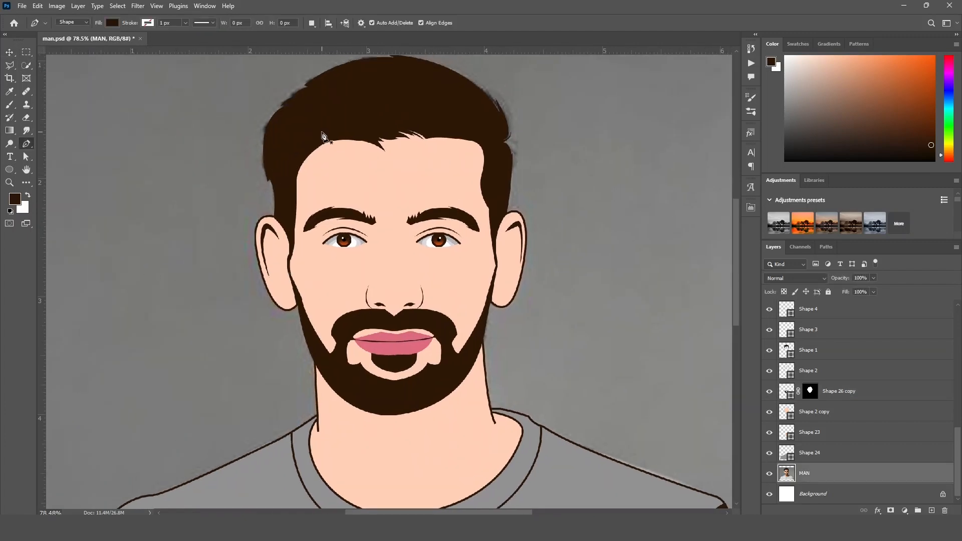
{"action": "left_click_drag", "start_coordinate": [361, 215], "coordinate": [337, 208]}
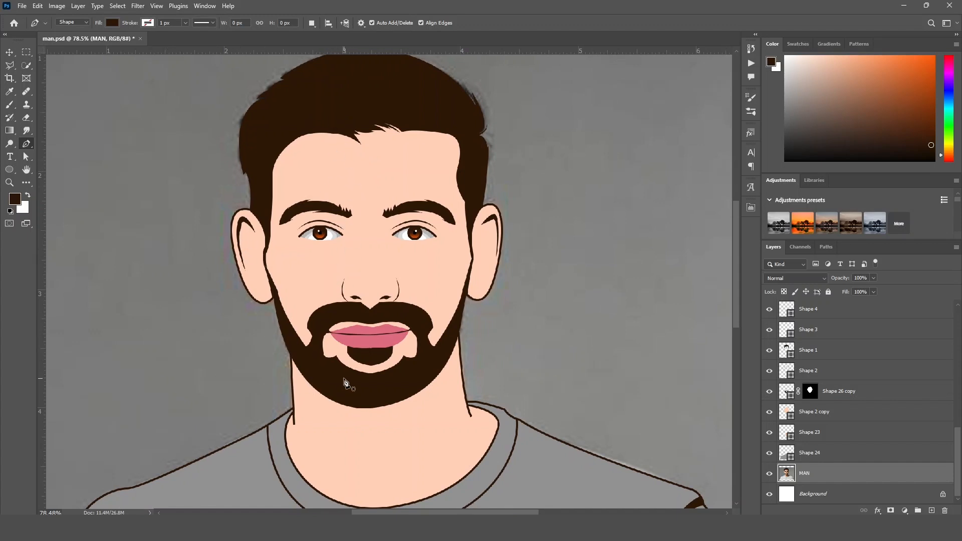
{"action": "scroll", "coordinate": [351, 226], "scroll_direction": "up", "scroll_amount": 3}
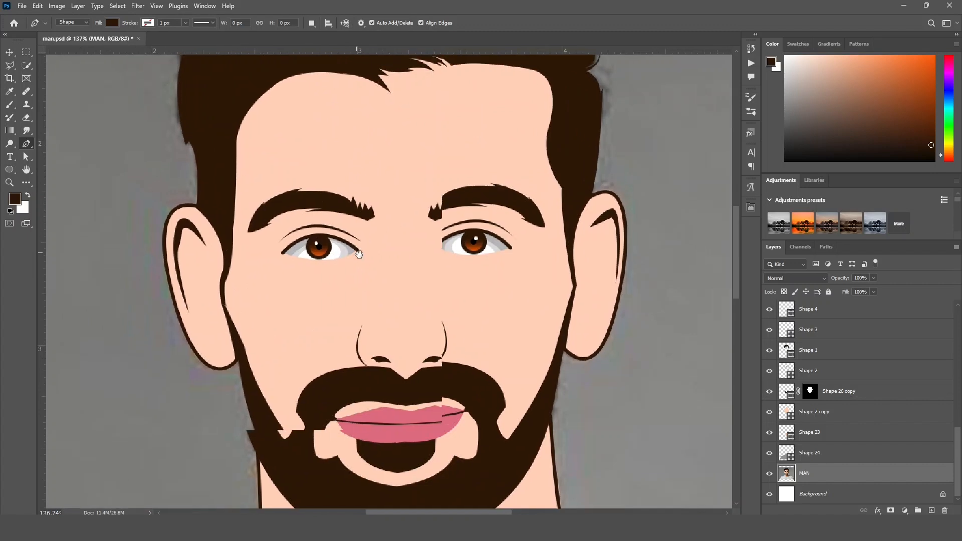
{"action": "scroll", "coordinate": [376, 240], "scroll_direction": "up", "scroll_amount": 2}
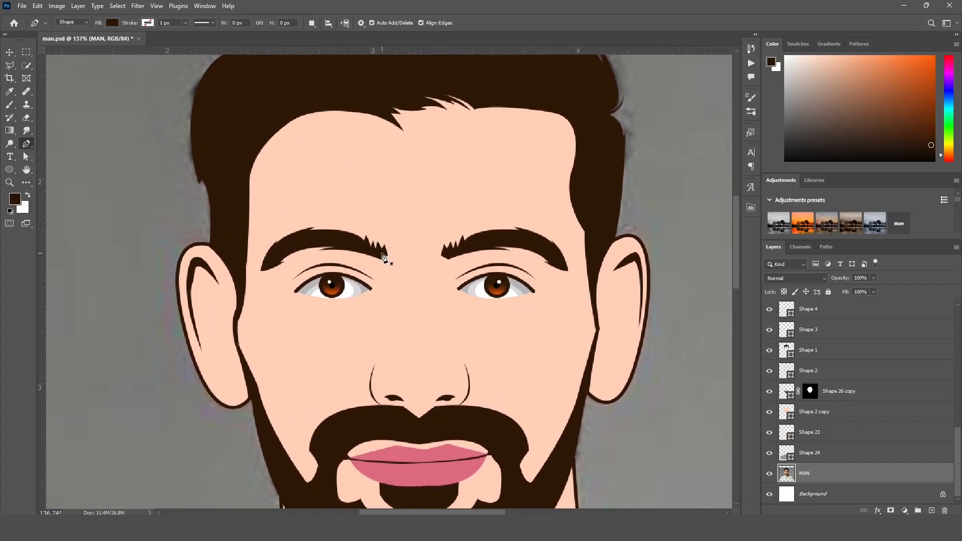
{"action": "left_click", "coordinate": [382, 257]}
{"action": "left_click_drag", "start_coordinate": [364, 106], "coordinate": [384, 50]}
{"action": "left_click", "coordinate": [363, 134], "text": "alt"}
{"action": "left_click", "coordinate": [289, 133]}
{"action": "left_click_drag", "start_coordinate": [255, 190], "coordinate": [272, 144]}
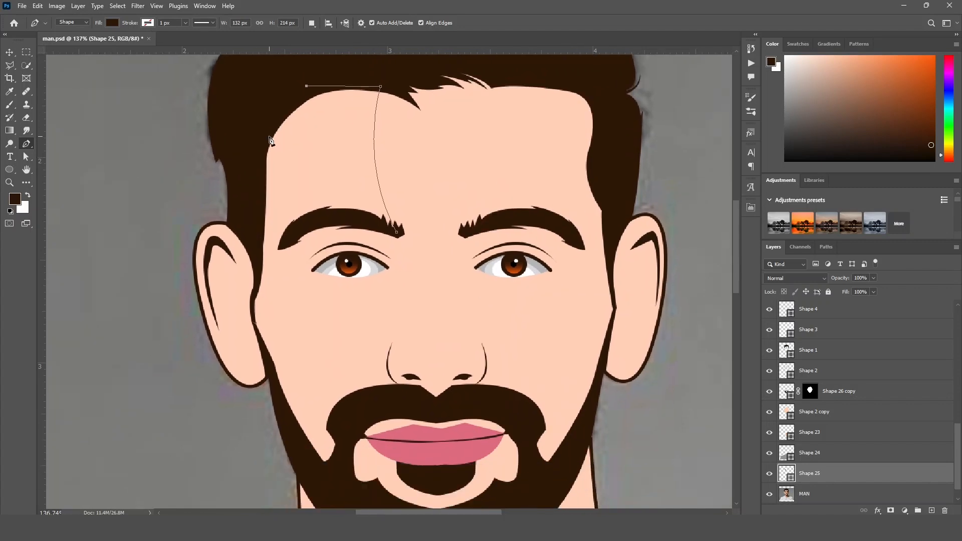
Continue the highlight outline down the viewer-left temple, around the inside of the ear and to the earlobe's edge at the jaw.
{"action": "left_click", "coordinate": [262, 140]}
{"action": "left_click_drag", "start_coordinate": [248, 206], "coordinate": [216, 198]}
{"action": "left_click", "coordinate": [263, 168]}
{"action": "left_click", "coordinate": [273, 230]}
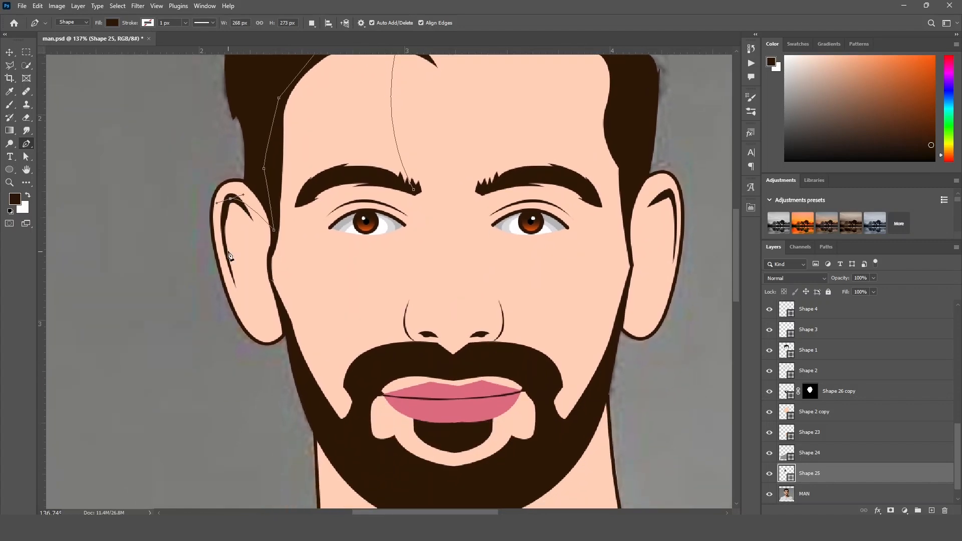
{"action": "left_click", "coordinate": [234, 283]}
{"action": "left_click_drag", "start_coordinate": [284, 324], "coordinate": [314, 286]}
{"action": "left_click", "coordinate": [284, 323], "text": "alt"}
{"action": "left_click", "coordinate": [271, 275]}
{"action": "mouse_move", "coordinate": [299, 320]}
{"action": "left_mouse_down"}
{"action": "mouse_move", "coordinate": [309, 357]}
{"action": "mouse_move", "coordinate": [285, 330]}
{"action": "left_mouse_up"}
{"action": "left_click", "coordinate": [327, 391]}
{"action": "key", "text": "ctrl+z"}
{"action": "left_click", "coordinate": [275, 294]}
{"action": "left_click_drag", "start_coordinate": [328, 393], "coordinate": [351, 405]}
{"action": "left_click", "coordinate": [333, 368]}
{"action": "mouse_move", "coordinate": [370, 331]}
{"action": "left_mouse_down"}
{"action": "mouse_move", "coordinate": [326, 351]}
{"action": "mouse_move", "coordinate": [358, 337]}
{"action": "left_mouse_up"}
{"action": "left_click_drag", "start_coordinate": [329, 346], "coordinate": [324, 373]}
{"action": "left_click", "coordinate": [332, 376]}
{"action": "left_click_drag", "start_coordinate": [294, 432], "coordinate": [323, 345]}
{"action": "left_click", "coordinate": [311, 350]}
{"action": "left_click", "coordinate": [138, 237]}
{"action": "left_click_drag", "start_coordinate": [82, 122], "coordinate": [128, 332]}
{"action": "left_click", "coordinate": [138, 291]}
{"action": "left_click", "coordinate": [241, 133]}
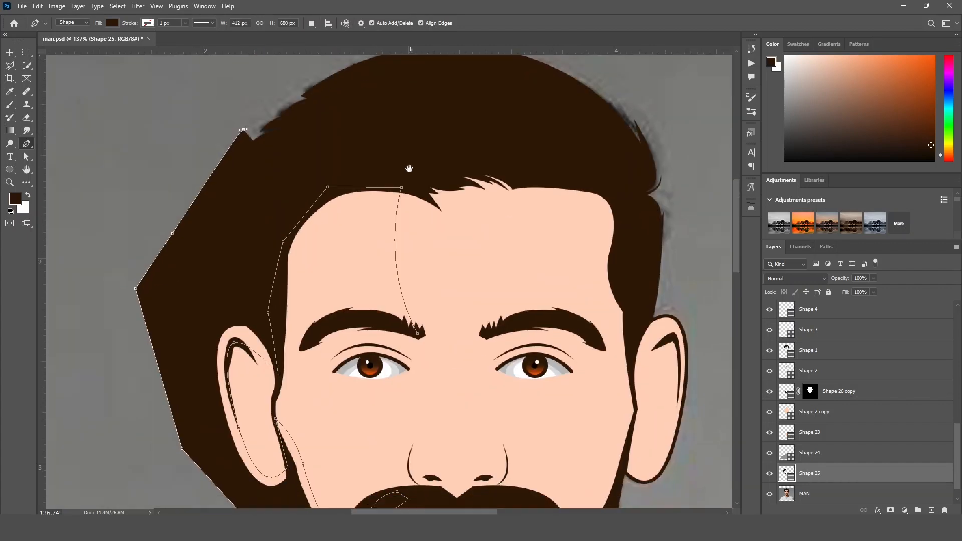
{"action": "key", "text": "ctrl+z"}
{"action": "key", "text": "ctrl+z"}
{"action": "key", "text": "ctrl+z"}
{"action": "key", "text": "ctrl+z"}
{"action": "key", "text": "ctrl+z"}
{"action": "key", "text": "ctrl+z"}
{"action": "key", "text": "ctrl+z"}
{"action": "key", "text": "ctrl+z"}
{"action": "left_click_drag", "start_coordinate": [401, 353], "coordinate": [355, 219]}
{"action": "key", "text": "ctrl+z"}
{"action": "key", "text": "ctrl+z"}
{"action": "key", "text": "ctrl+z"}
Extend the highlight outline down inside the beard, across to the moustache and back in a curve to the cheek.
{"action": "left_click", "coordinate": [259, 342]}
{"action": "left_click", "coordinate": [296, 420]}
{"action": "left_click", "coordinate": [328, 404]}
{"action": "left_click", "coordinate": [345, 353]}
{"action": "left_click", "coordinate": [392, 334]}
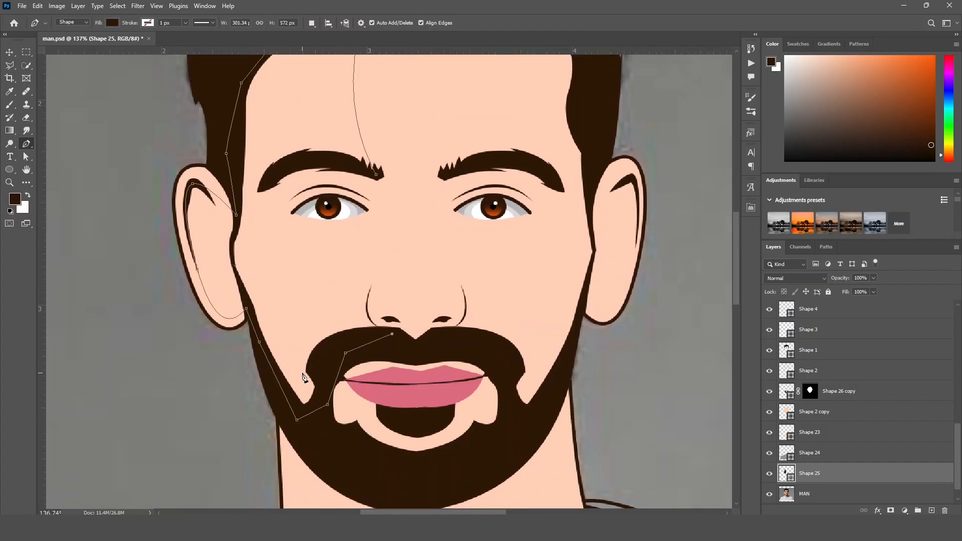
{"action": "left_click_drag", "start_coordinate": [302, 375], "coordinate": [297, 445]}
{"action": "left_click", "coordinate": [303, 375], "text": "alt"}
Finish the highlight outline up the cheek and along the viewer-left eyebrow to the shape's starting point.
{"action": "left_click_drag", "start_coordinate": [256, 231], "coordinate": [263, 288]}
{"action": "left_click_drag", "start_coordinate": [273, 239], "coordinate": [289, 225]}
{"action": "left_click", "coordinate": [320, 218]}
{"action": "left_click", "coordinate": [359, 222]}
{"action": "left_click", "coordinate": [381, 231]}
{"action": "left_click", "coordinate": [10, 52]}
{"action": "left_click_drag", "start_coordinate": [117, 271], "coordinate": [138, 269]}
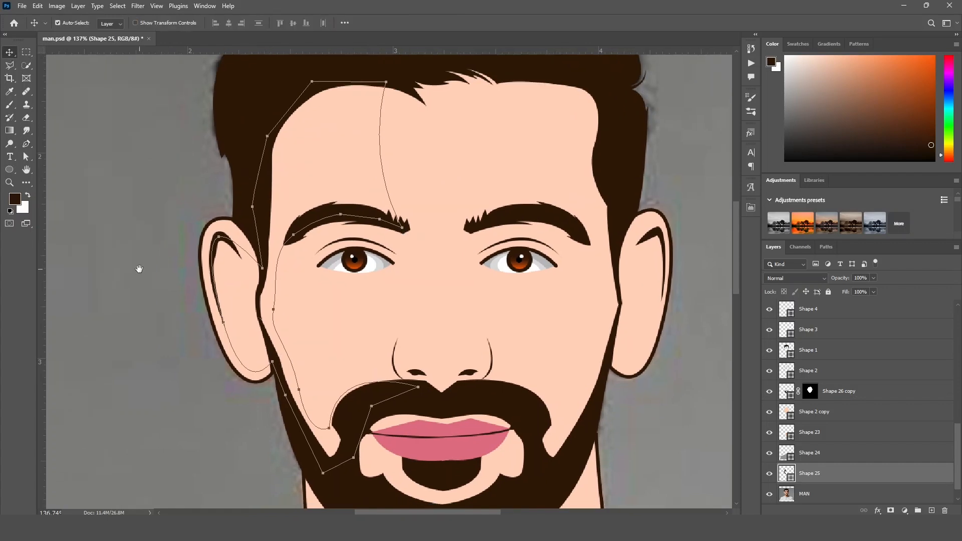
{"action": "left_click_drag", "start_coordinate": [312, 210], "coordinate": [303, 237]}
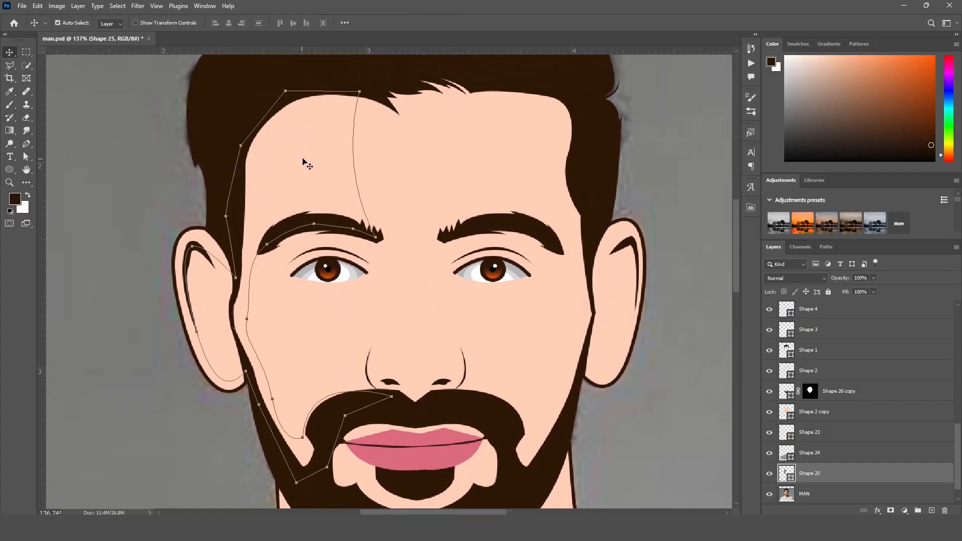
Fill the highlight shape with ffe7da, a lighter tint of the sampled face colour.
{"action": "left_click", "coordinate": [10, 170]}
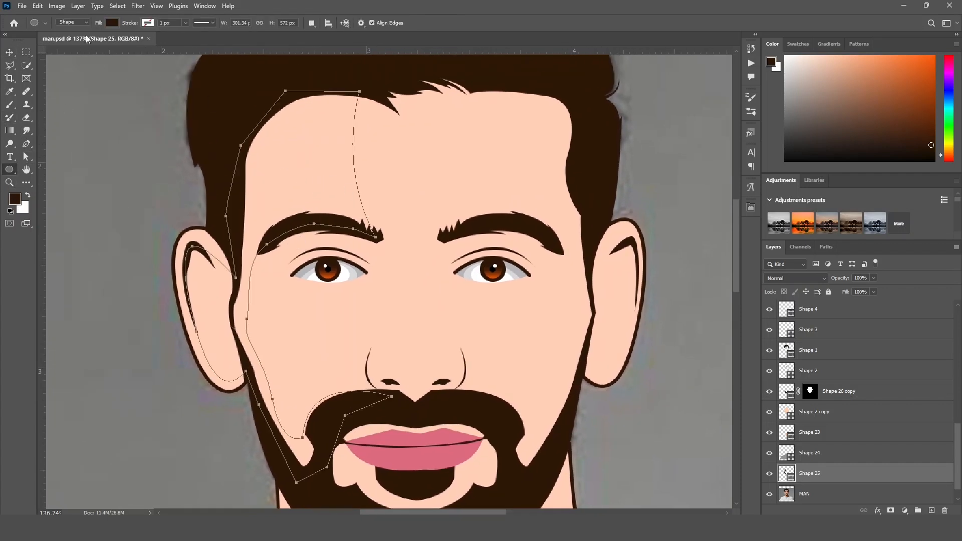
{"action": "left_click", "coordinate": [112, 22]}
{"action": "left_click", "coordinate": [174, 42]}
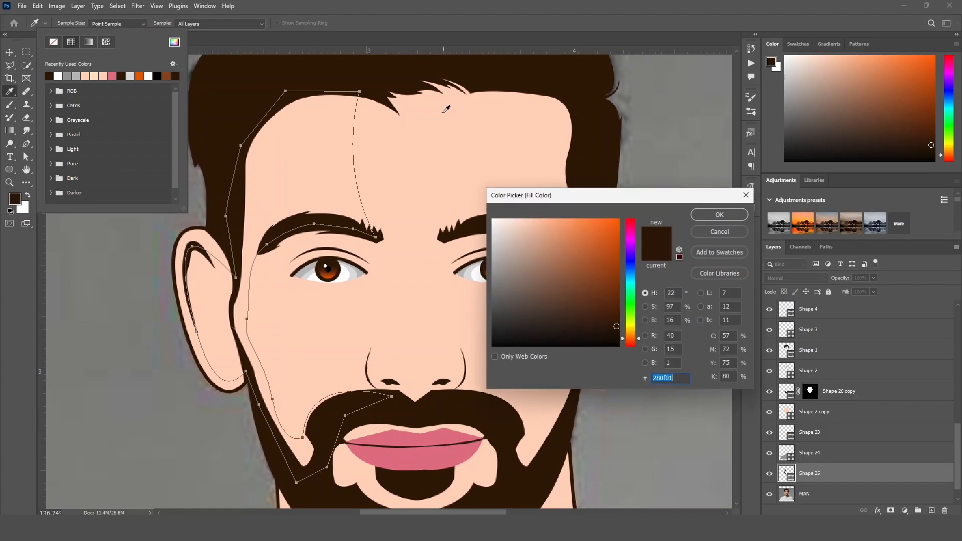
{"action": "left_click", "coordinate": [419, 136]}
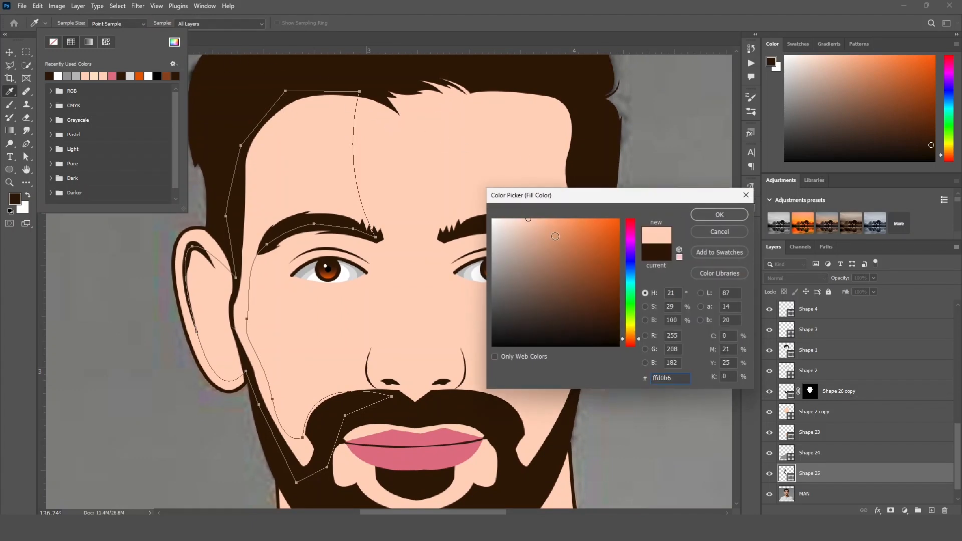
{"action": "left_click_drag", "start_coordinate": [526, 218], "coordinate": [517, 219]}
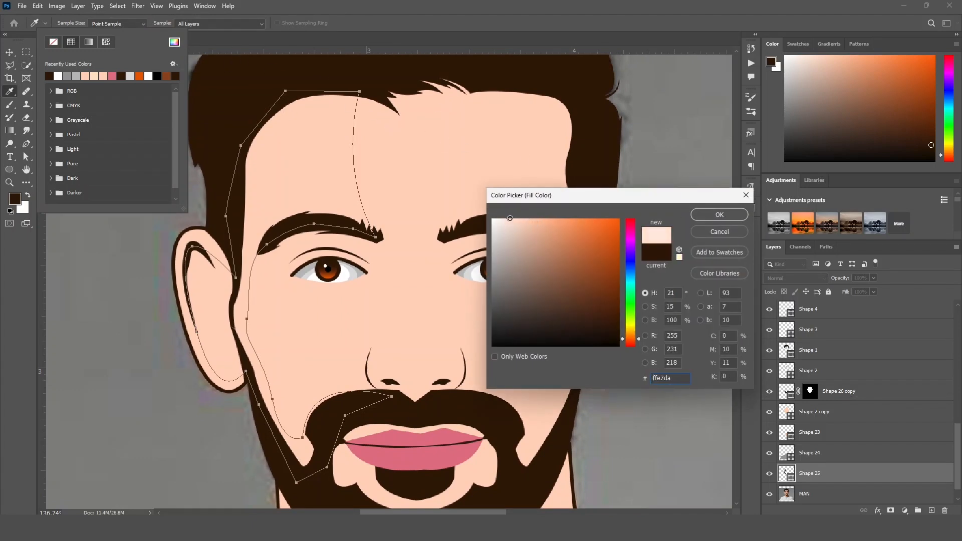
{"action": "left_click", "coordinate": [712, 214]}
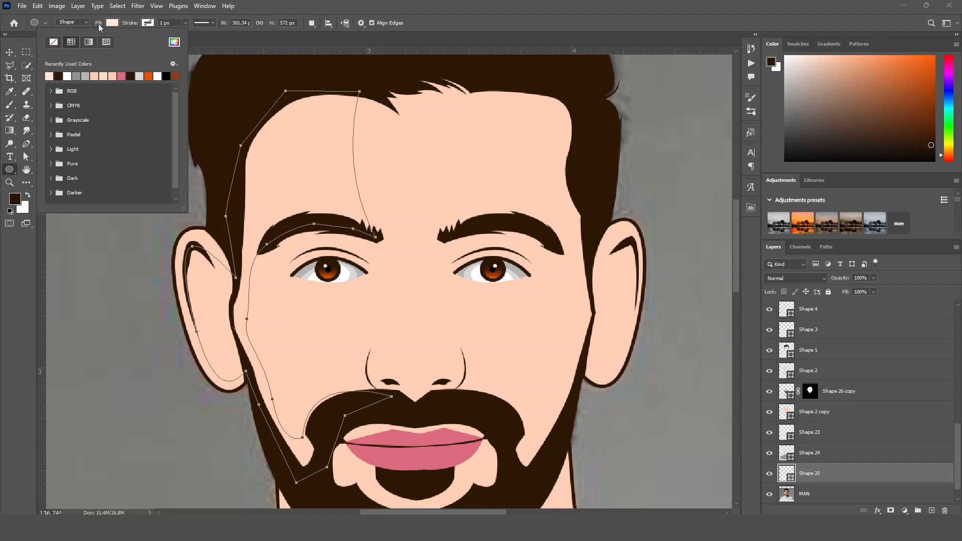
Raise the highlight layer so that it sits directly above the face fill and below the beard.
{"action": "left_click", "coordinate": [9, 52]}
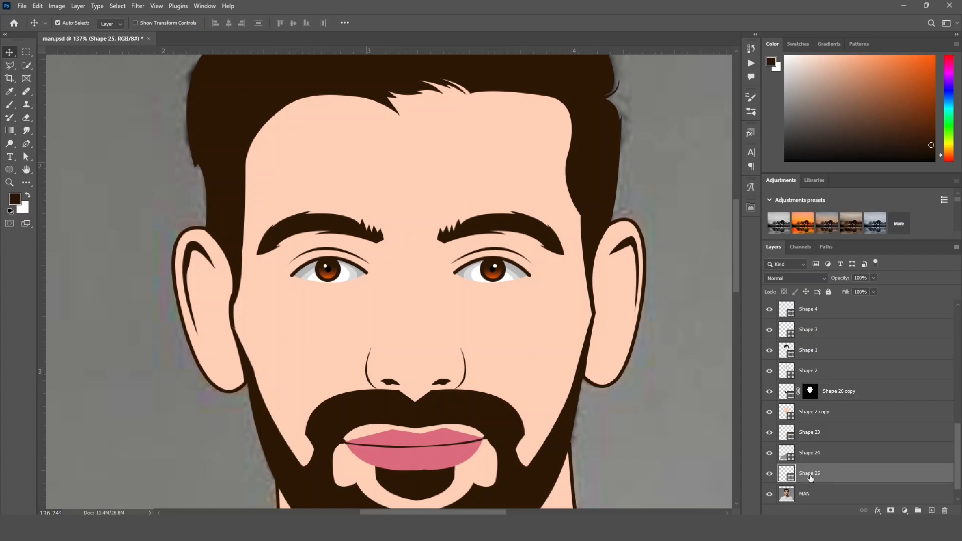
{"action": "key", "text": "ctrl"}
{"action": "key", "text": "ctrl+bracketright"}
{"action": "key", "text": "ctrl+bracketright"}
{"action": "key", "text": "ctrl+bracketright"}
{"action": "key", "text": "ctrl+bracketright"}
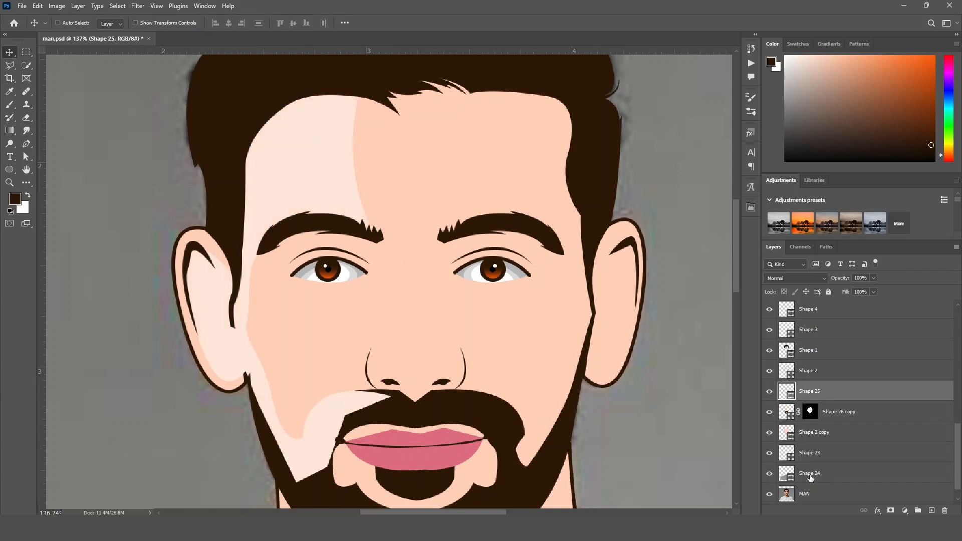
{"action": "scroll", "coordinate": [376, 368], "scroll_direction": "down", "scroll_amount": 2}
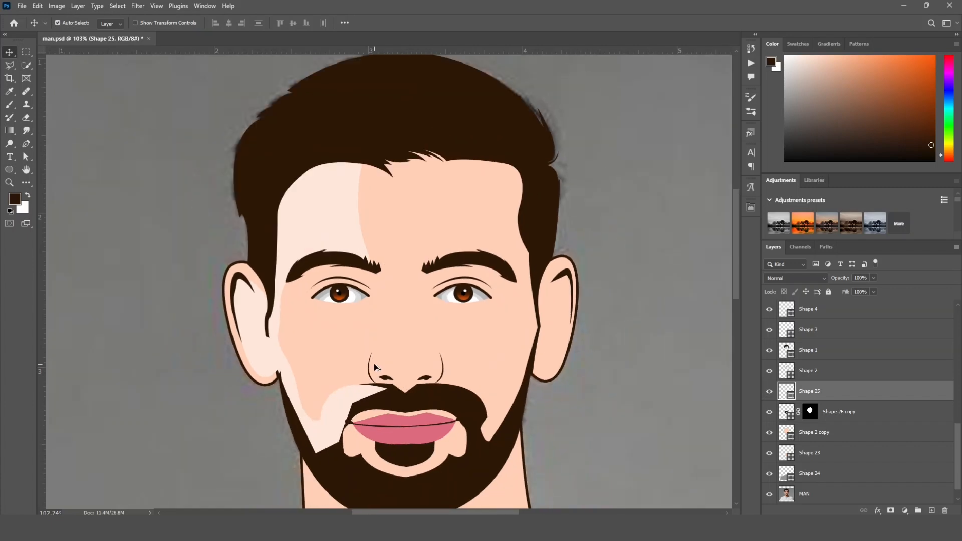
{"action": "key", "text": "ctrl+bracketleft"}
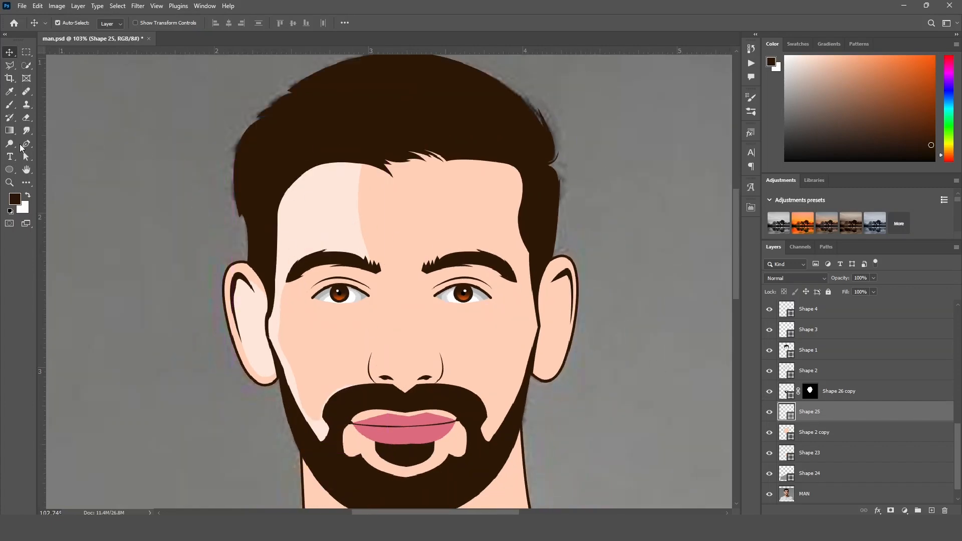
Change the highlight's fill to the subtler skin tint ffdac6 based on the sampled face colour, and deselect the shape.
{"action": "left_click", "coordinate": [9, 169]}
{"action": "left_click", "coordinate": [112, 23]}
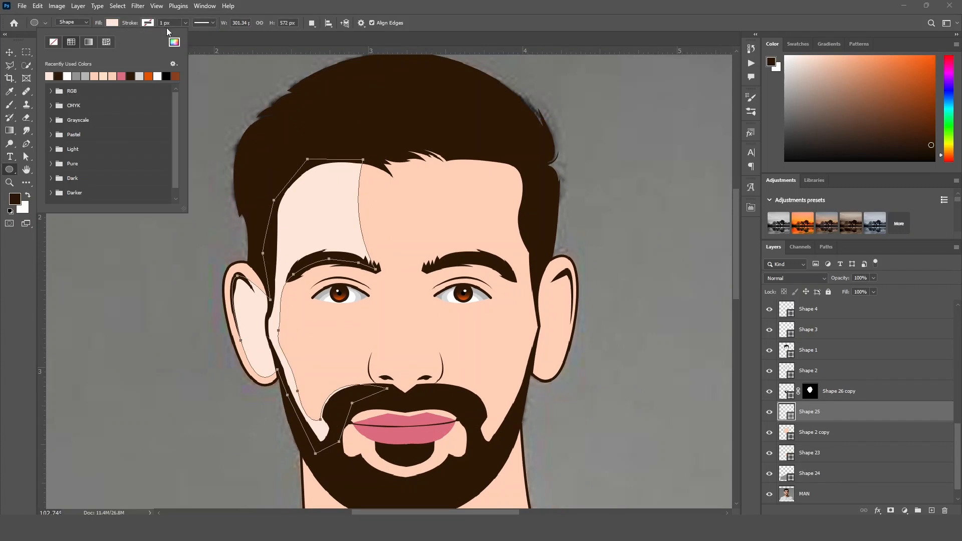
{"action": "left_click", "coordinate": [174, 43]}
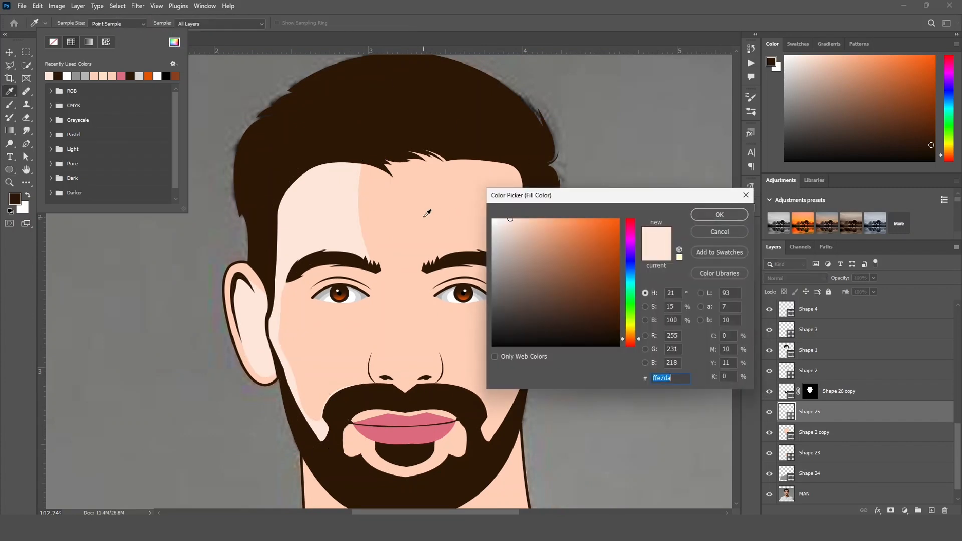
{"action": "left_click", "coordinate": [405, 210]}
{"action": "left_click", "coordinate": [521, 219]}
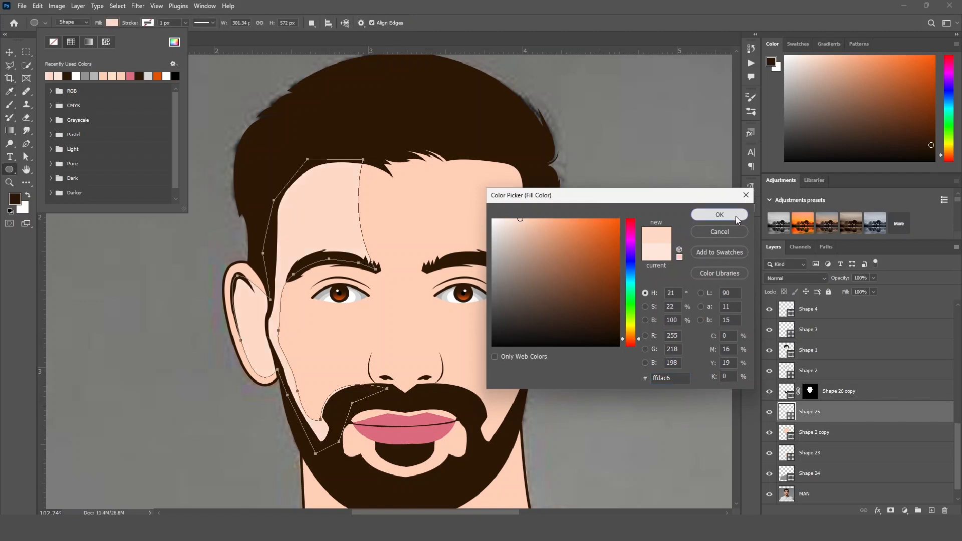
{"action": "left_click", "coordinate": [746, 219]}
{"action": "key", "text": "v"}
{"action": "left_click", "coordinate": [129, 238]}
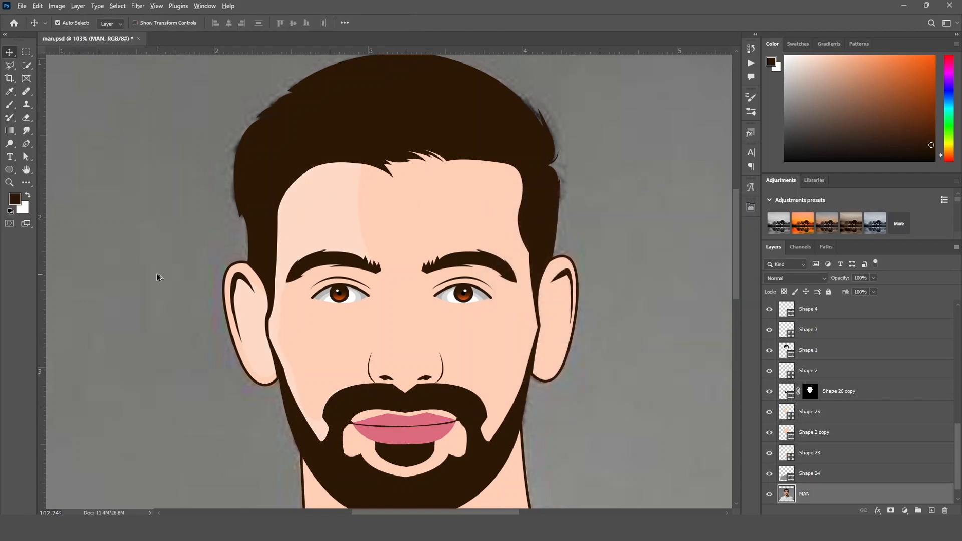
{"action": "scroll", "coordinate": [157, 276], "scroll_direction": "down", "scroll_amount": 5}
{"action": "scroll", "coordinate": [319, 266], "scroll_direction": "up", "scroll_amount": 2}
{"action": "scroll", "coordinate": [319, 267], "scroll_direction": "up", "scroll_amount": 3}
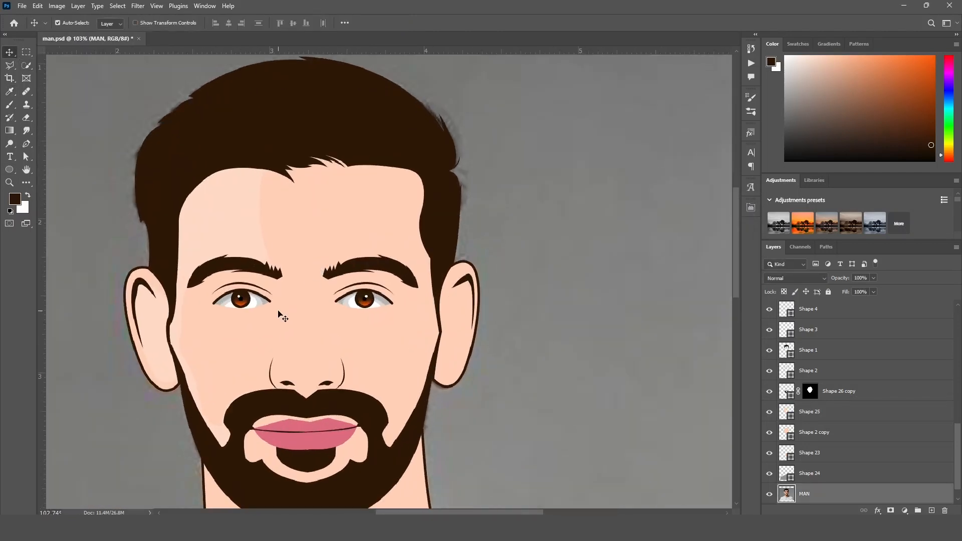
Start a Pen tool shadow shape at the viewer-right eyebrow's inner end, going up the forehead and across the hair.
{"action": "left_click_drag", "start_coordinate": [278, 306], "coordinate": [377, 286]}
{"action": "scroll", "coordinate": [369, 265], "scroll_direction": "up", "scroll_amount": 2}
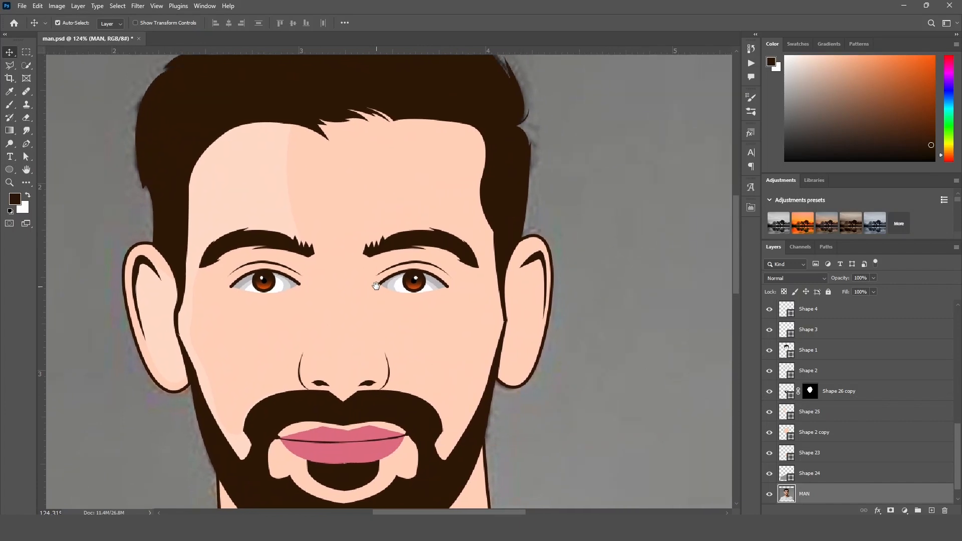
{"action": "key", "text": "p"}
{"action": "left_click_drag", "start_coordinate": [390, 242], "coordinate": [342, 242]}
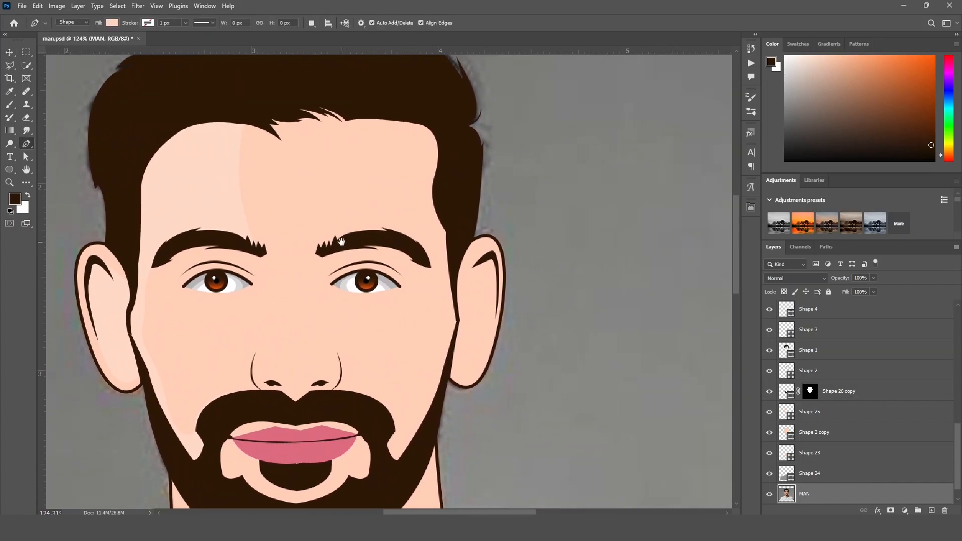
{"action": "left_click", "coordinate": [327, 251]}
{"action": "left_click_drag", "start_coordinate": [324, 106], "coordinate": [299, 73]}
{"action": "left_click", "coordinate": [466, 166]}
{"action": "left_click_drag", "start_coordinate": [464, 173], "coordinate": [453, 105]}
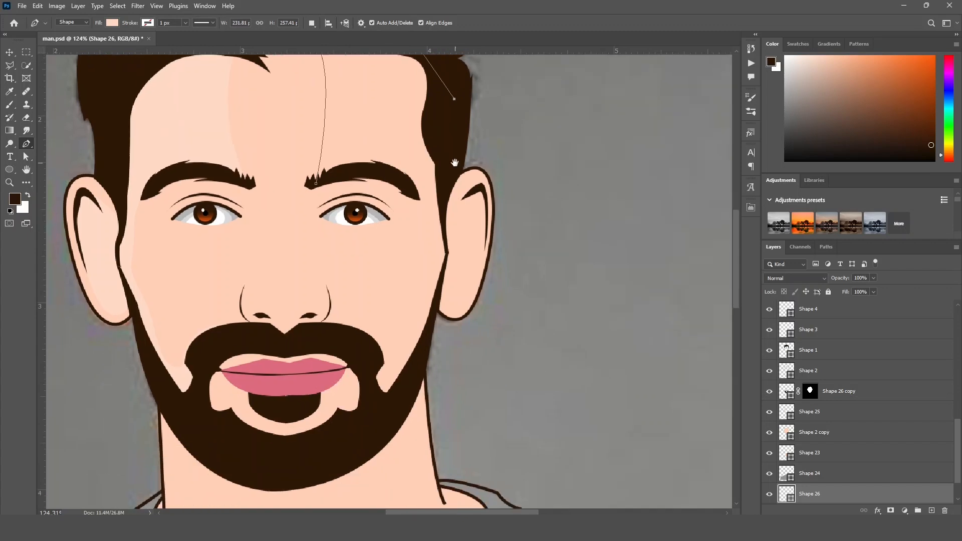
Continue the shadow outline down the side hair and around the viewer-right ear to the jaw.
{"action": "left_click", "coordinate": [451, 163]}
{"action": "left_click", "coordinate": [452, 186]}
{"action": "left_click_drag", "start_coordinate": [489, 186], "coordinate": [495, 182]}
{"action": "left_click_drag", "start_coordinate": [486, 246], "coordinate": [484, 271]}
{"action": "left_click_drag", "start_coordinate": [435, 307], "coordinate": [394, 281]}
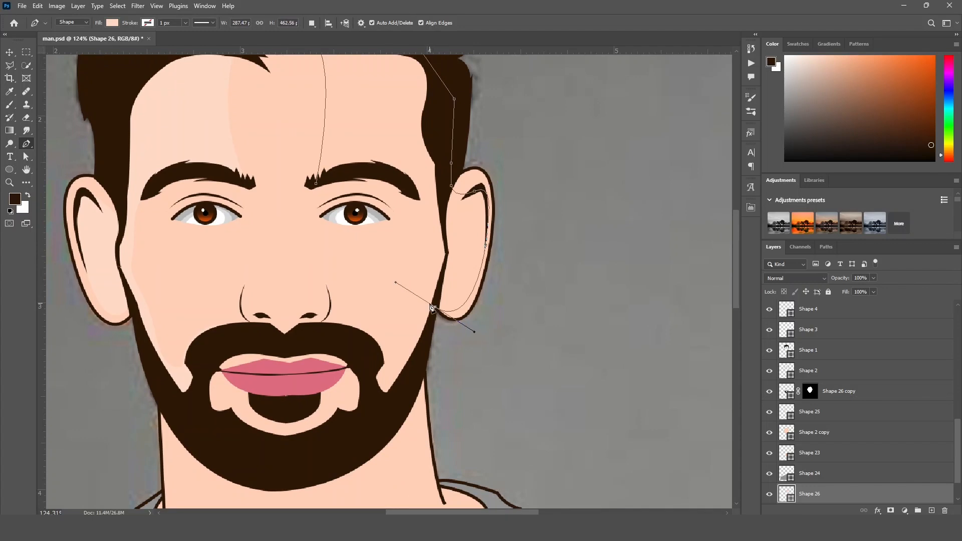
{"action": "left_click", "coordinate": [435, 307], "text": "alt"}
Finish the shadow outline through the beard, along the moustache, up the cheek and back along the eyebrow to its starting point.
{"action": "left_click", "coordinate": [406, 386]}
{"action": "left_click", "coordinate": [384, 410]}
{"action": "left_click", "coordinate": [372, 382]}
{"action": "left_click", "coordinate": [310, 331]}
{"action": "left_click", "coordinate": [325, 326]}
{"action": "left_click_drag", "start_coordinate": [388, 367], "coordinate": [386, 421]}
{"action": "left_click", "coordinate": [387, 366], "text": "alt"}
{"action": "left_click_drag", "start_coordinate": [415, 335], "coordinate": [420, 308]}
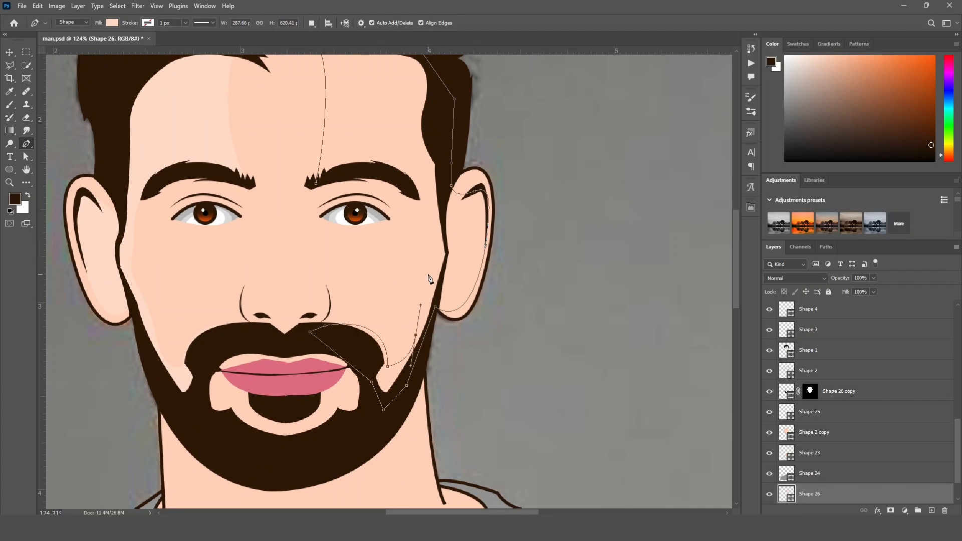
{"action": "left_click_drag", "start_coordinate": [424, 254], "coordinate": [414, 230]}
{"action": "left_click_drag", "start_coordinate": [413, 198], "coordinate": [355, 171]}
{"action": "left_click", "coordinate": [316, 183]}
Raise the face shadow layer directly above the highlight layer and below the beard.
{"action": "left_click_drag", "start_coordinate": [475, 218], "coordinate": [516, 277]}
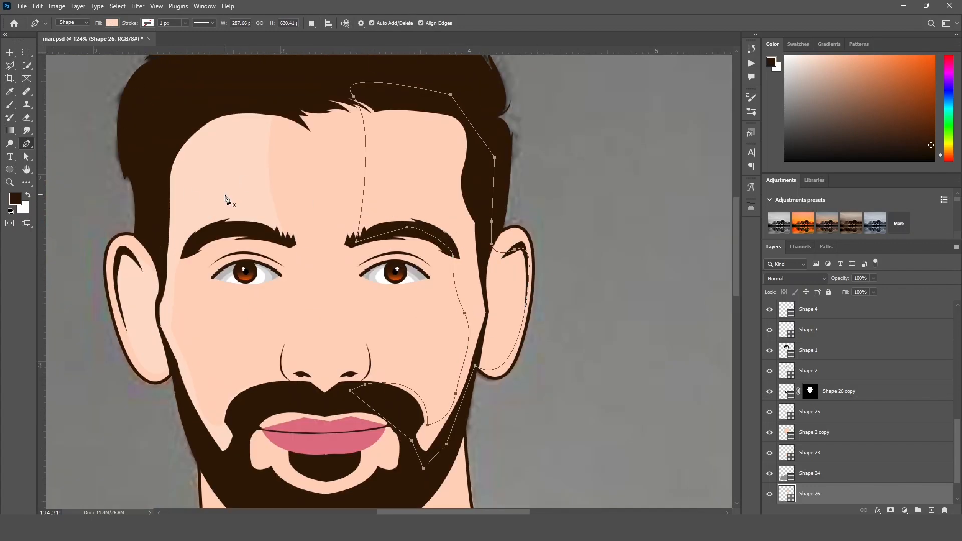
{"action": "left_click", "coordinate": [112, 24]}
{"action": "key", "text": "v"}
{"action": "key", "text": "ctrl+]"}
{"action": "key", "text": "ctrl+]"}
{"action": "key", "text": "ctrl+]"}
{"action": "key", "text": "ctrl+]"}
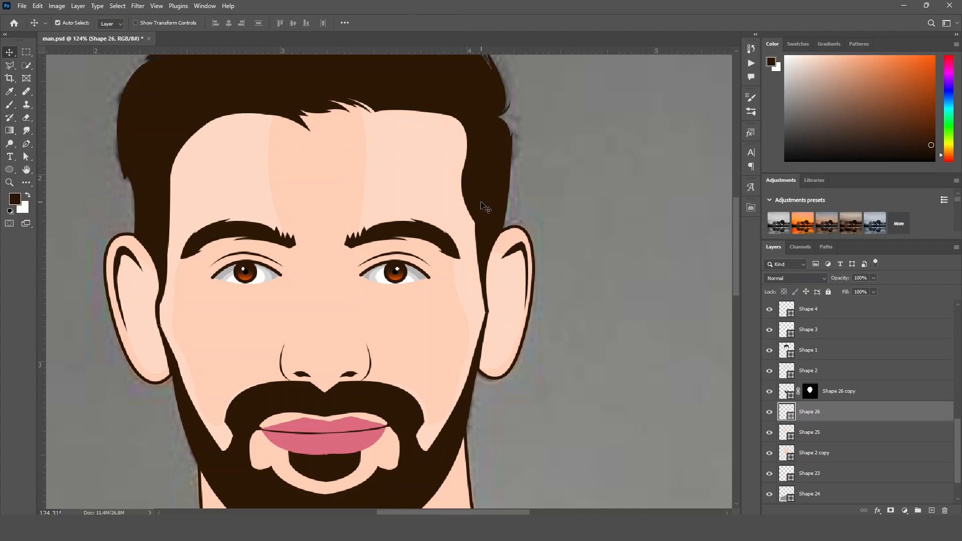
Set the face shadow's fill to a skin tint darker than the face colour, and deselect the shape.
{"action": "left_click", "coordinate": [9, 170]}
{"action": "left_click", "coordinate": [113, 24]}
{"action": "left_click", "coordinate": [174, 42]}
{"action": "left_click", "coordinate": [564, 219]}
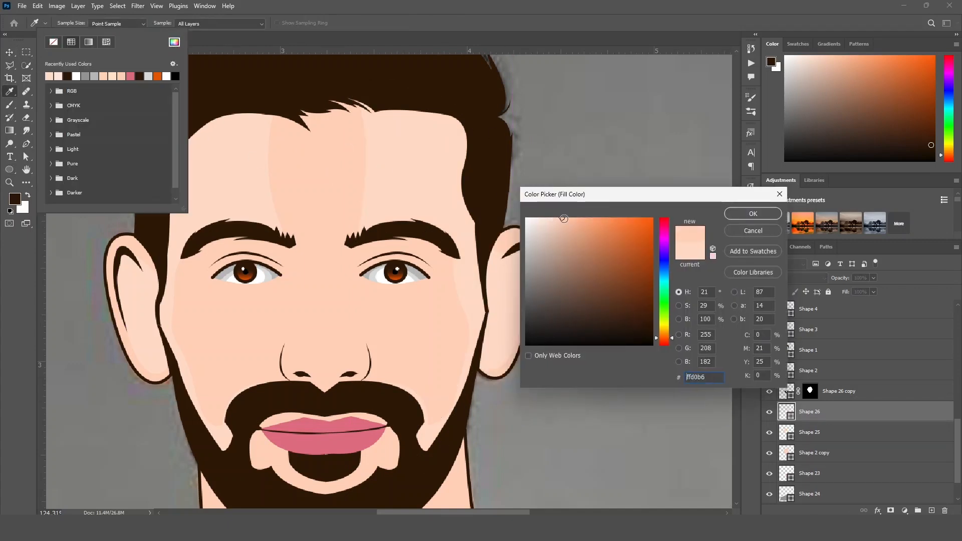
{"action": "key", "text": "Return"}
{"action": "key", "text": "v"}
{"action": "left_click", "coordinate": [531, 185]}
Draw a closed Pen tool shadow shape between the viewer-left eyebrow and the upper edge of the eye.
{"action": "scroll", "coordinate": [501, 260], "scroll_direction": "down", "scroll_amount": 6}
{"action": "scroll", "coordinate": [395, 288], "scroll_direction": "up", "scroll_amount": 10}
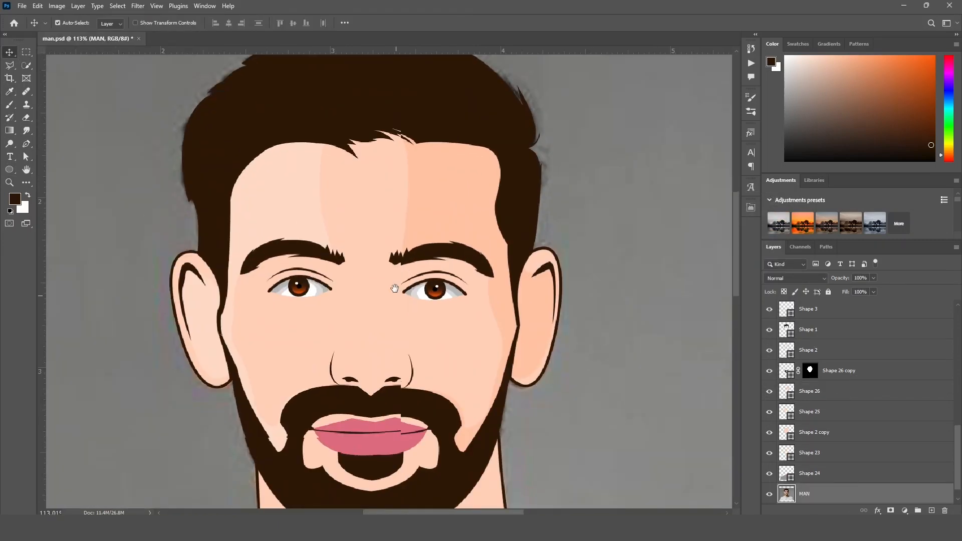
{"action": "mouse_move", "coordinate": [281, 332]}
{"action": "left_mouse_down"}
{"action": "mouse_move", "coordinate": [341, 257]}
{"action": "mouse_move", "coordinate": [274, 232]}
{"action": "left_mouse_up"}
{"action": "scroll", "coordinate": [404, 228], "scroll_direction": "up", "scroll_amount": 3}
{"action": "key", "text": "p"}
{"action": "left_click", "coordinate": [227, 190]}
{"action": "left_click", "coordinate": [280, 222]}
{"action": "left_click_drag", "start_coordinate": [404, 219], "coordinate": [435, 234]}
{"action": "left_click", "coordinate": [404, 219], "text": "alt"}
{"action": "left_click", "coordinate": [424, 167]}
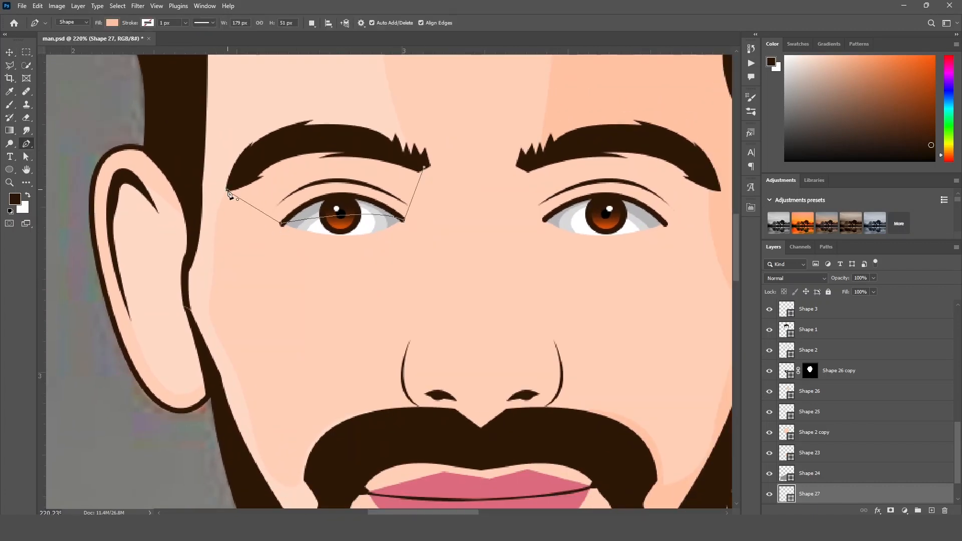
{"action": "left_click_drag", "start_coordinate": [227, 190], "coordinate": [149, 272]}
Fill the eyelid shadow with the darker skin tint, move its layer between the highlight and face shadow layers, and deselect it.
{"action": "mouse_move", "coordinate": [500, 201]}
{"action": "left_mouse_down"}
{"action": "mouse_move", "coordinate": [486, 180]}
{"action": "mouse_move", "coordinate": [474, 187]}
{"action": "left_mouse_up"}
{"action": "left_click", "coordinate": [112, 22]}
{"action": "left_click", "coordinate": [177, 42]}
{"action": "left_click", "coordinate": [754, 217]}
{"action": "left_click_drag", "start_coordinate": [822, 494], "coordinate": [822, 401]}
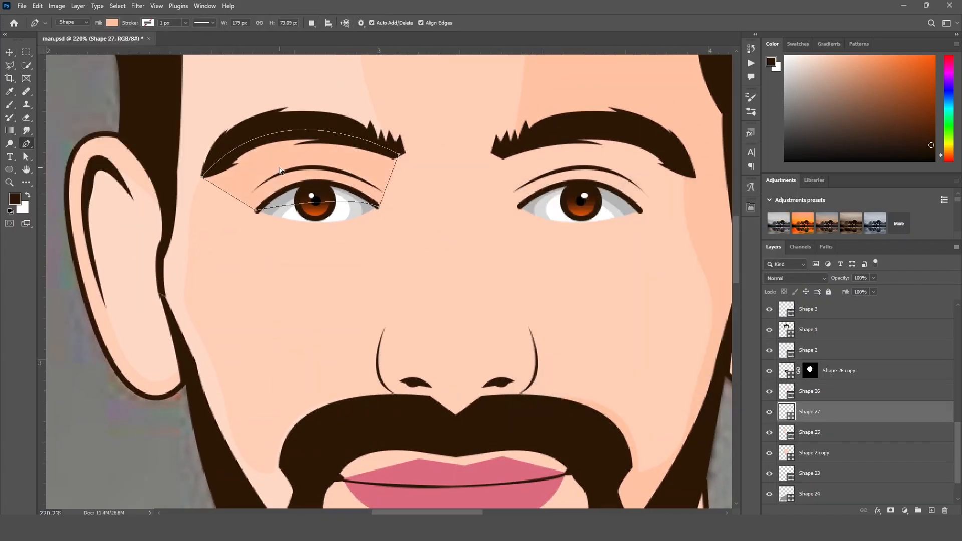
{"action": "key", "text": "v"}
{"action": "left_click", "coordinate": [88, 116]}
Start a nose shadow outline at the viewer-left eyebrow's inner end, down the side of the nose to the moustache.
{"action": "key", "text": "p"}
{"action": "scroll", "coordinate": [88, 115], "scroll_direction": "down", "scroll_amount": 4}
{"action": "left_click_drag", "start_coordinate": [294, 157], "coordinate": [313, 97]}
{"action": "left_click", "coordinate": [317, 98]}
{"action": "left_click_drag", "start_coordinate": [309, 208], "coordinate": [295, 256]}
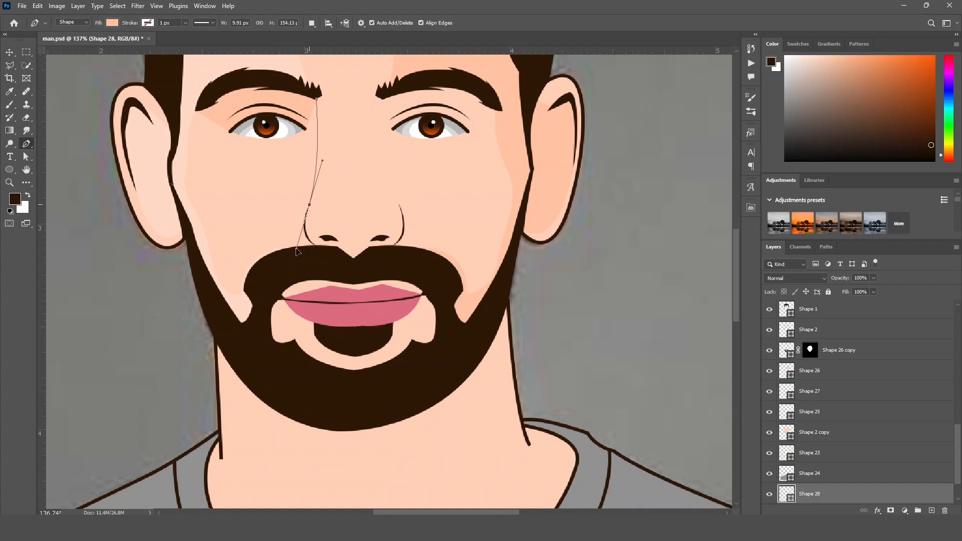
{"action": "left_click", "coordinate": [309, 208], "text": "alt"}
{"action": "scroll", "coordinate": [336, 246], "scroll_direction": "up", "scroll_amount": 3}
{"action": "left_click", "coordinate": [308, 244]}
{"action": "left_click", "coordinate": [339, 247]}
{"action": "left_click", "coordinate": [366, 265]}
{"action": "left_click", "coordinate": [386, 247]}
{"action": "left_click", "coordinate": [421, 245]}
{"action": "left_click_drag", "start_coordinate": [422, 244], "coordinate": [405, 267]}
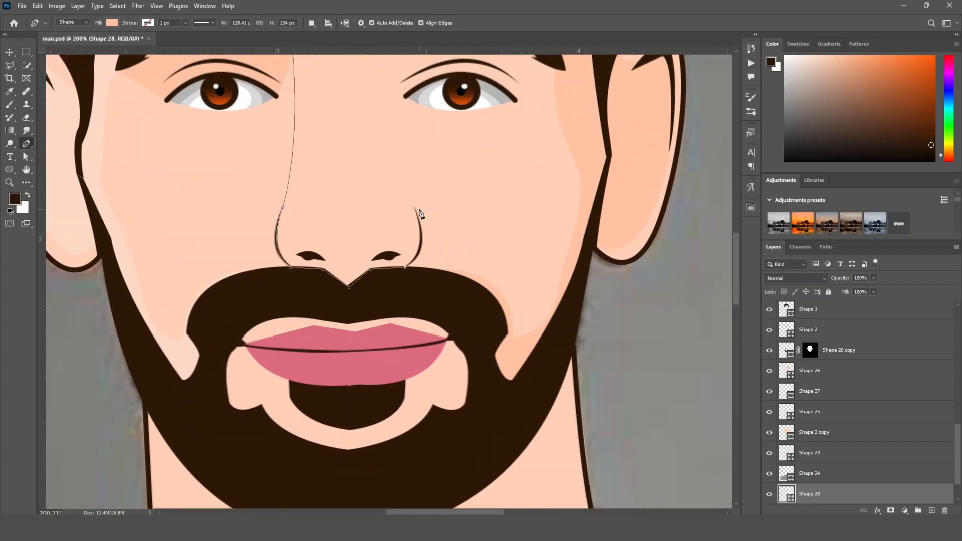
{"action": "left_click_drag", "start_coordinate": [413, 206], "coordinate": [391, 160]}
{"action": "left_click", "coordinate": [413, 206], "text": "alt"}
{"action": "left_click_drag", "start_coordinate": [407, 98], "coordinate": [392, 174]}
{"action": "left_click_drag", "start_coordinate": [374, 126], "coordinate": [392, 75]}
{"action": "left_click", "coordinate": [376, 126], "text": "alt"}
{"action": "left_click_drag", "start_coordinate": [397, 116], "coordinate": [399, 147]}
{"action": "left_click", "coordinate": [411, 135]}
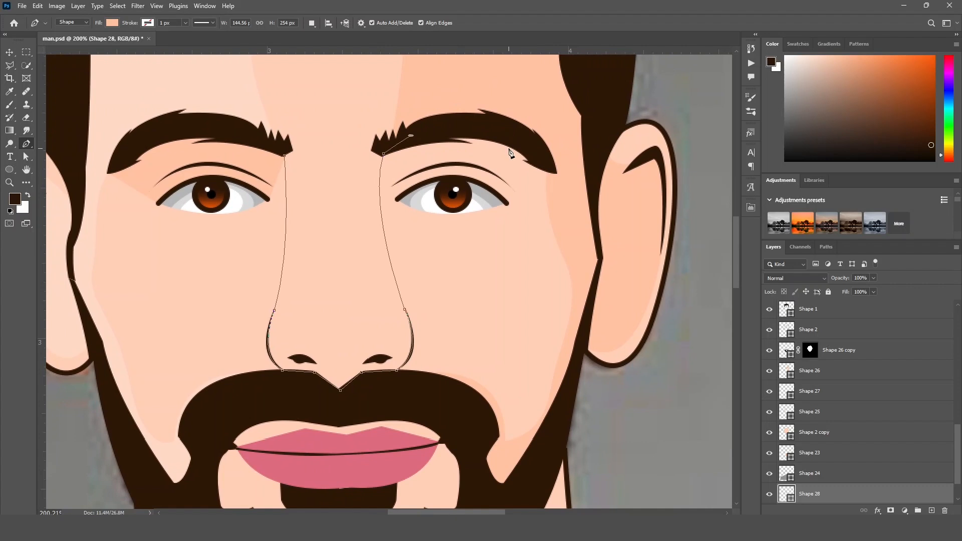
{"action": "left_click_drag", "start_coordinate": [509, 150], "coordinate": [534, 178]}
{"action": "key", "text": "ctrl+z"}
{"action": "key", "text": "ctrl+z"}
{"action": "key", "text": "ctrl+z"}
{"action": "key", "text": "ctrl+z"}
{"action": "key", "text": "ctrl+z"}
{"action": "key", "text": "ctrl+z"}
{"action": "key", "text": "ctrl+z"}
{"action": "key", "text": "ctrl+z"}
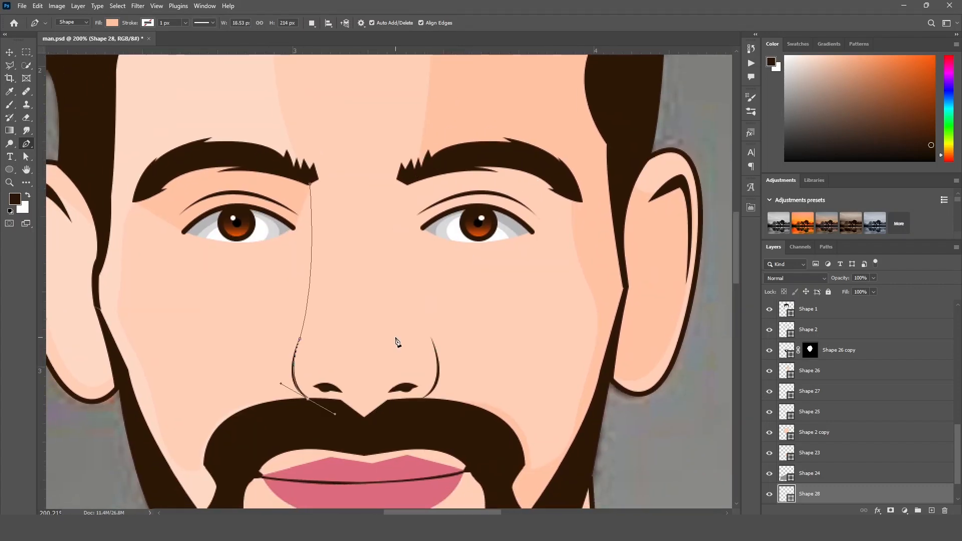
Finish the nose outline along the moustache, up the viewer-right side and across the bridge, and fill it with the darker skin tint.
{"action": "left_click", "coordinate": [341, 401]}
{"action": "left_click", "coordinate": [363, 417]}
{"action": "left_click", "coordinate": [387, 401]}
{"action": "left_click", "coordinate": [424, 399]}
{"action": "left_click_drag", "start_coordinate": [432, 338], "coordinate": [414, 287]}
{"action": "left_click", "coordinate": [431, 338], "text": "alt"}
{"action": "left_click_drag", "start_coordinate": [406, 183], "coordinate": [418, 114]}
{"action": "left_click", "coordinate": [406, 182], "text": "alt"}
{"action": "left_click", "coordinate": [402, 177]}
{"action": "left_click_drag", "start_coordinate": [302, 173], "coordinate": [275, 161]}
{"action": "left_click", "coordinate": [305, 177], "text": "alt"}
{"action": "left_click", "coordinate": [113, 23]}
{"action": "left_click", "coordinate": [185, 40]}
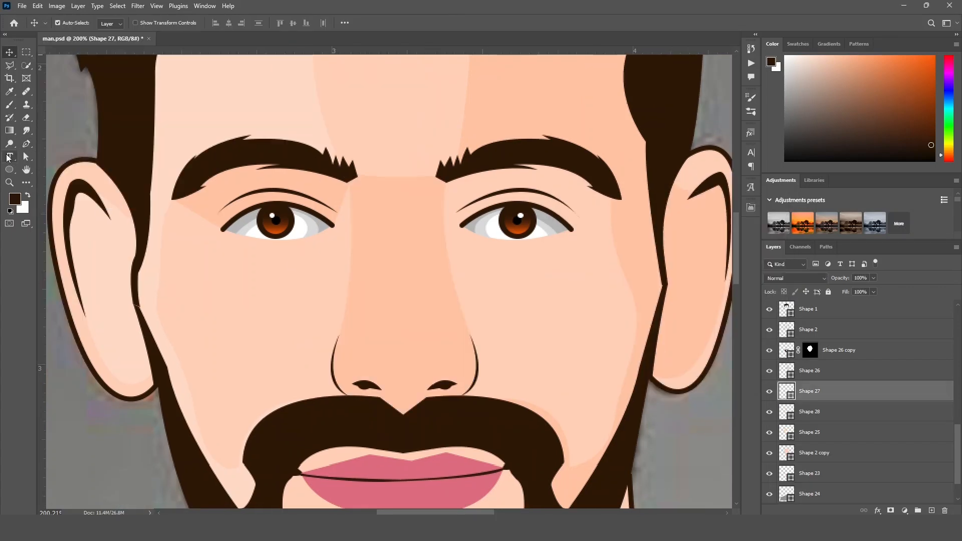
Pull the viewer-left eyelid shadow's inner corner point out to meet the nose shadow, and deselect the shape.
{"action": "left_click", "coordinate": [27, 157]}
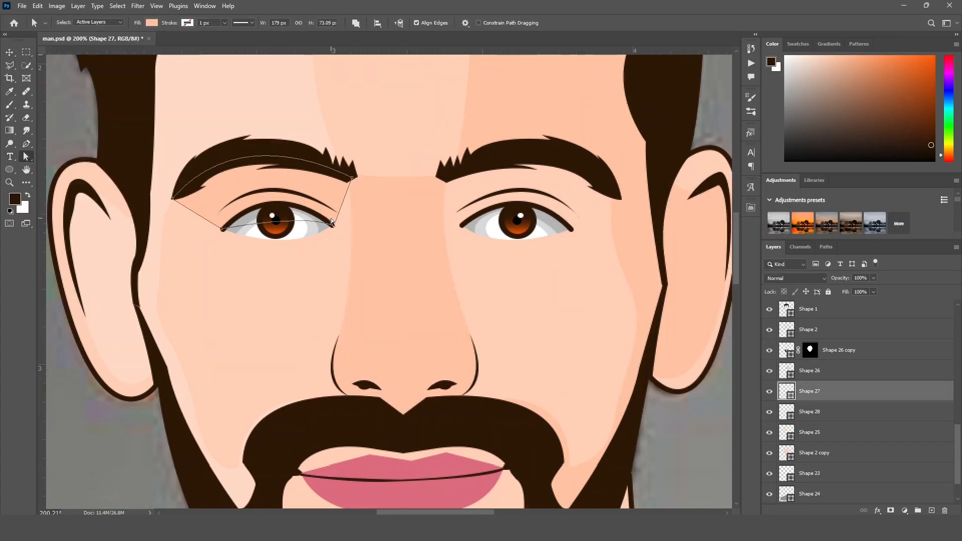
{"action": "left_click_drag", "start_coordinate": [334, 226], "coordinate": [353, 235]}
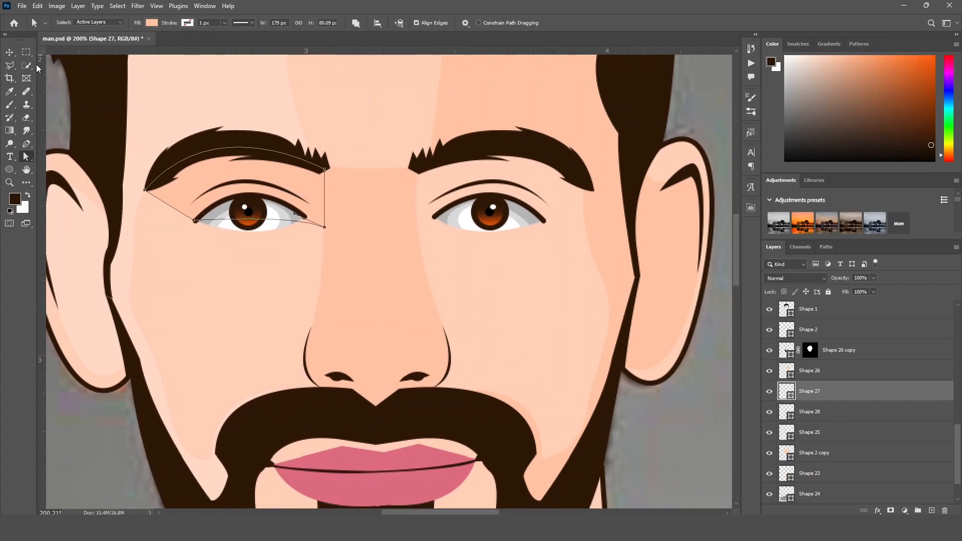
{"action": "key", "text": "v"}
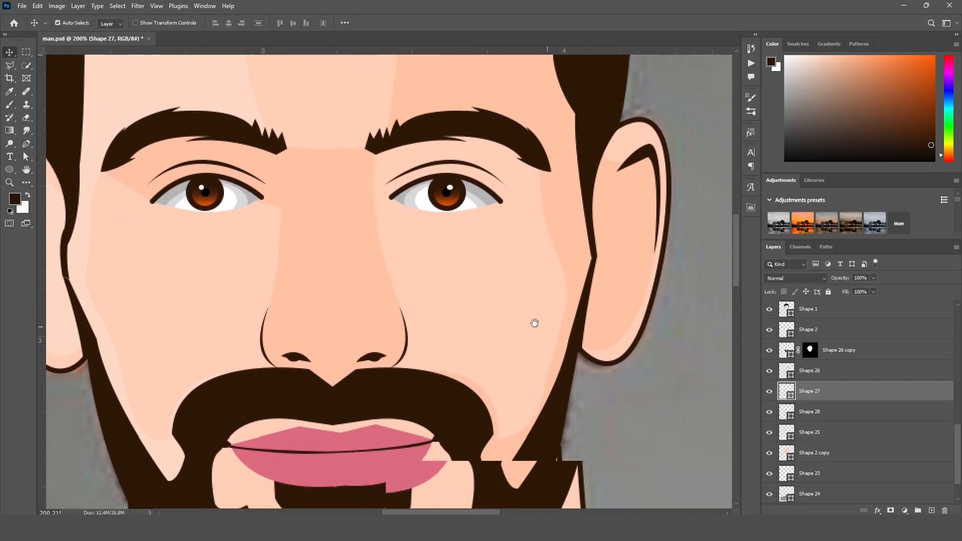
{"action": "left_click_drag", "start_coordinate": [535, 323], "coordinate": [517, 319]}
{"action": "left_click", "coordinate": [691, 391]}
Draw a closed Pen tool shadow shape around the viewer-right eyelid, from the nose bridge to the outer eyebrow end.
{"action": "left_click_drag", "start_coordinate": [402, 284], "coordinate": [443, 303]}
{"action": "key", "text": "p"}
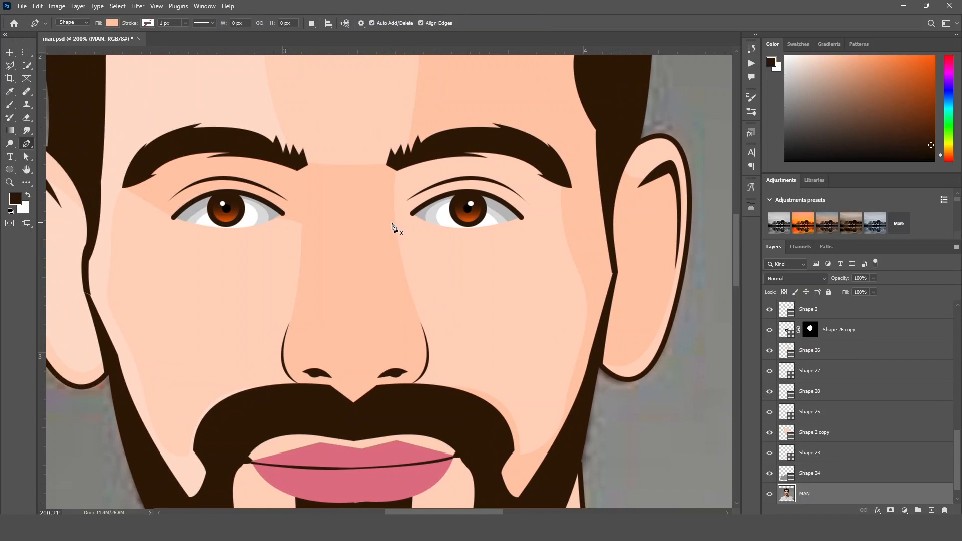
{"action": "left_click", "coordinate": [392, 224]}
{"action": "left_click_drag", "start_coordinate": [428, 204], "coordinate": [458, 191]}
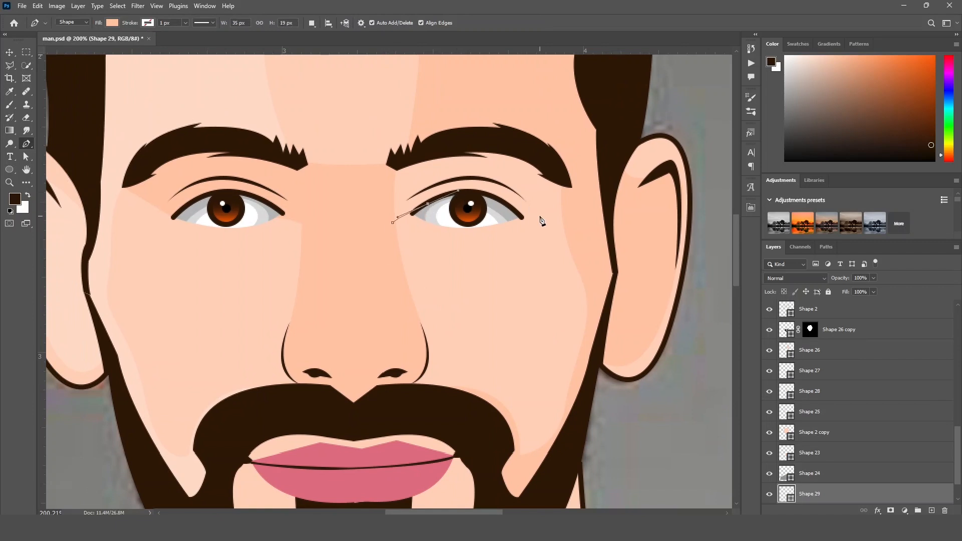
{"action": "left_click", "coordinate": [523, 219]}
{"action": "left_click", "coordinate": [564, 225]}
{"action": "left_click_drag", "start_coordinate": [552, 165], "coordinate": [521, 152]}
{"action": "left_click", "coordinate": [467, 143]}
{"action": "left_click", "coordinate": [403, 159]}
{"action": "left_click", "coordinate": [381, 180]}
{"action": "left_click", "coordinate": [393, 223]}
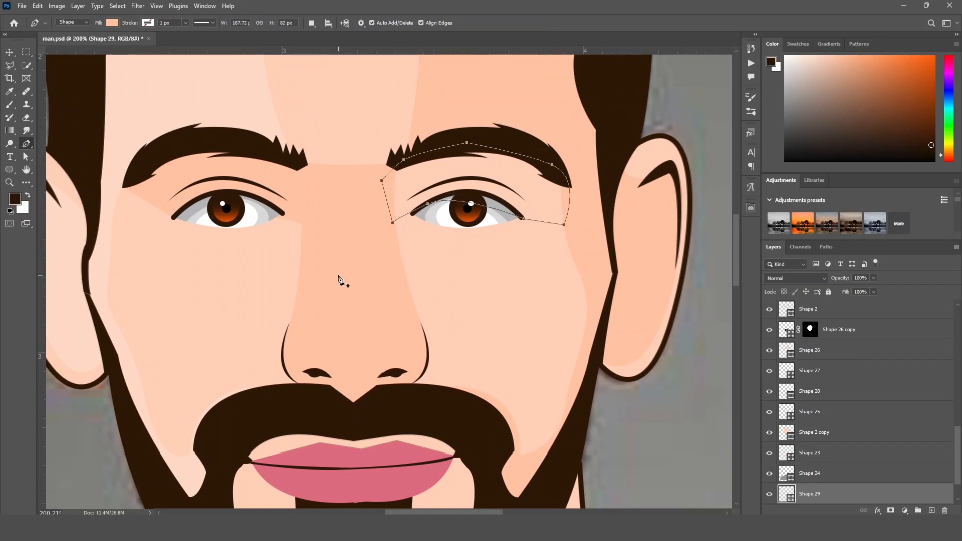
Raise the viewer-right eyelid shadow layer directly above the highlight layer and below the nose shadow.
{"action": "key", "text": "i"}
{"action": "key", "text": "u"}
{"action": "key", "text": "v"}
{"action": "key", "text": "ctrl+]"}
{"action": "key", "text": "ctrl+]"}
{"action": "key", "text": "ctrl+]"}
{"action": "key", "text": "ctrl+]"}
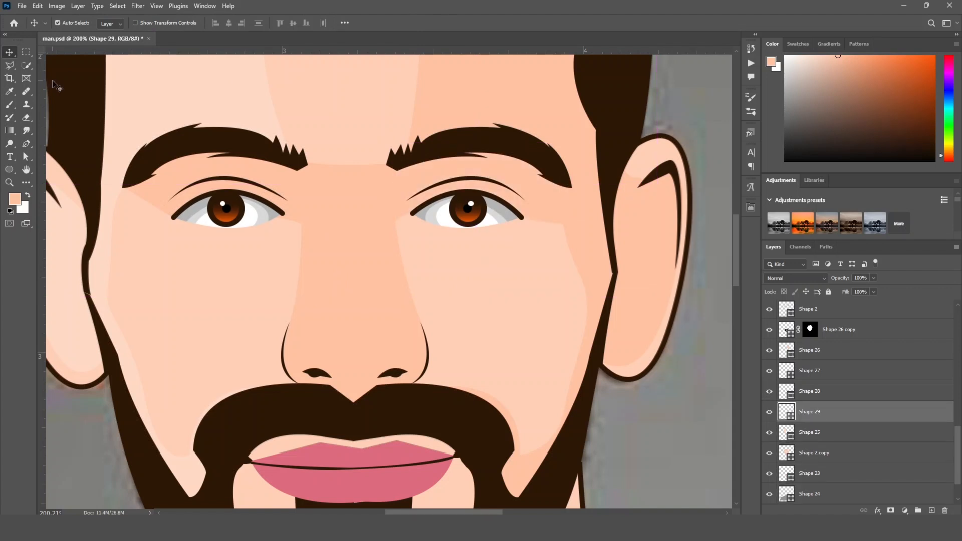
Draw a shadow shape over the lower nose with a wavy upper edge between the nostril sides and a base along the moustache.
{"action": "scroll", "coordinate": [376, 256], "scroll_direction": "down", "scroll_amount": 5}
{"action": "scroll", "coordinate": [376, 258], "scroll_direction": "up", "scroll_amount": 3}
{"action": "scroll", "coordinate": [363, 347], "scroll_direction": "up", "scroll_amount": 4}
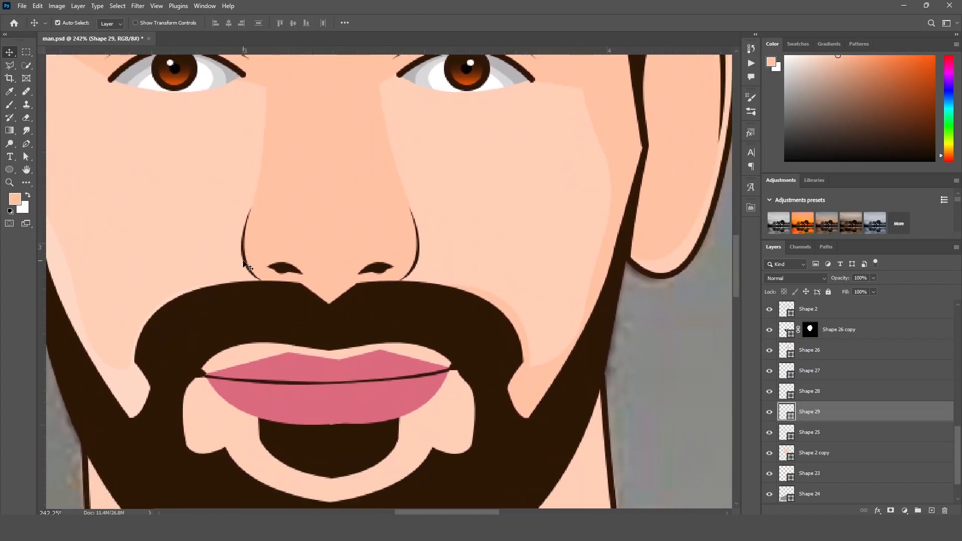
{"action": "left_click", "coordinate": [627, 378]}
{"action": "key", "text": "p"}
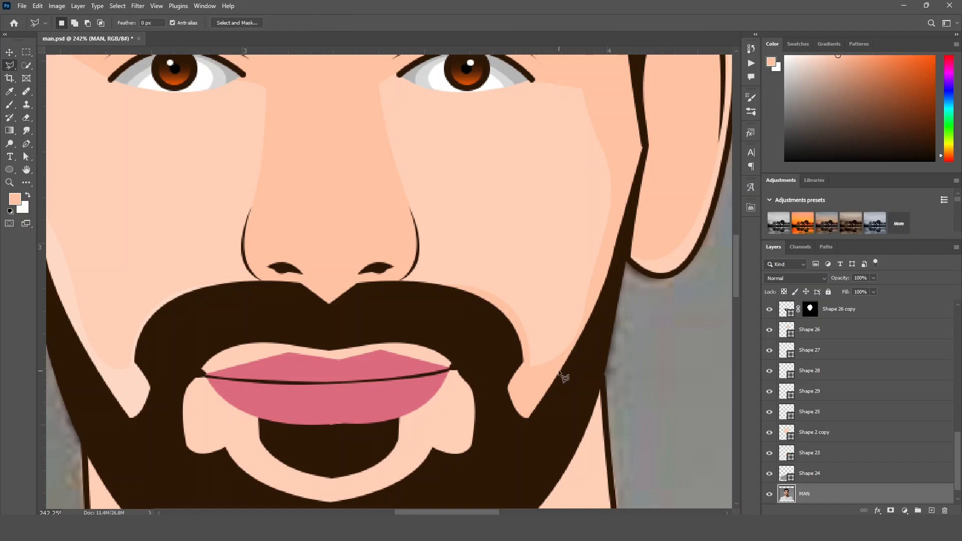
{"action": "left_click", "coordinate": [254, 279]}
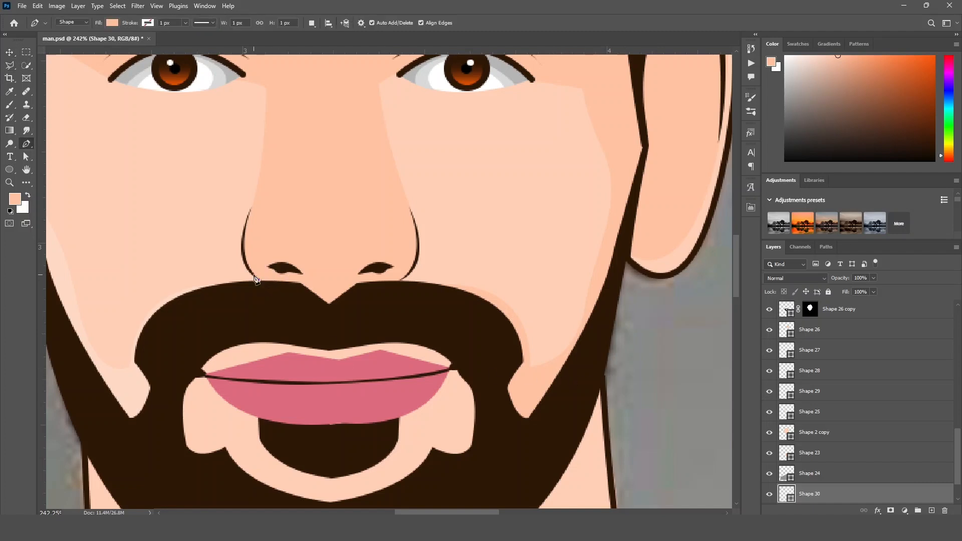
{"action": "left_click_drag", "start_coordinate": [244, 248], "coordinate": [250, 233]}
{"action": "left_click_drag", "start_coordinate": [319, 257], "coordinate": [361, 242]}
{"action": "key", "text": "ctrl+z"}
{"action": "left_click_drag", "start_coordinate": [418, 239], "coordinate": [422, 267]}
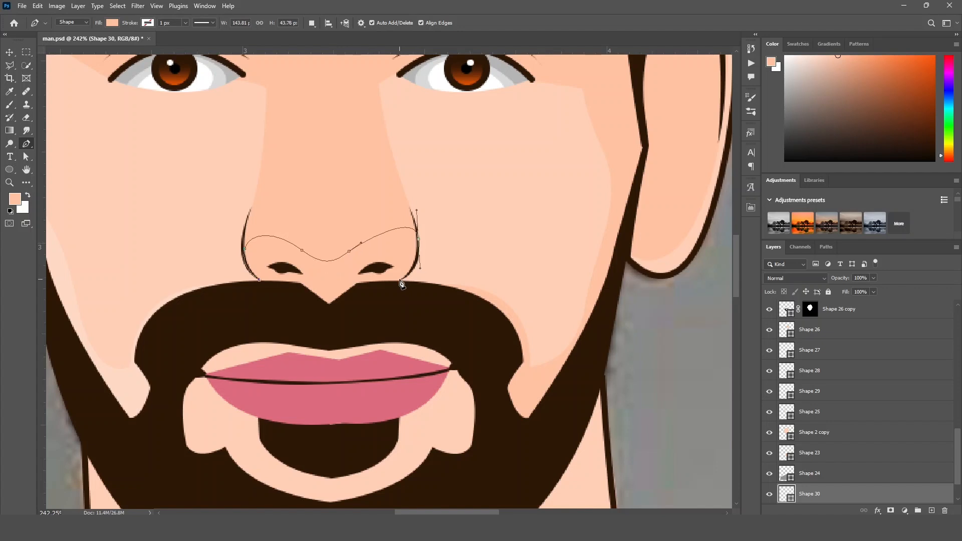
{"action": "left_click", "coordinate": [400, 280]}
{"action": "left_click", "coordinate": [333, 306]}
{"action": "left_click", "coordinate": [278, 291]}
Fill the lower-nose shadow with a deeper orange skin tone and move its layer directly below the face shadow layer.
{"action": "left_click", "coordinate": [112, 23]}
{"action": "left_click", "coordinate": [179, 41]}
{"action": "left_click", "coordinate": [588, 226]}
{"action": "left_click", "coordinate": [753, 214]}
{"action": "left_click_drag", "start_coordinate": [842, 494], "coordinate": [842, 342]}
{"action": "key", "text": "v"}
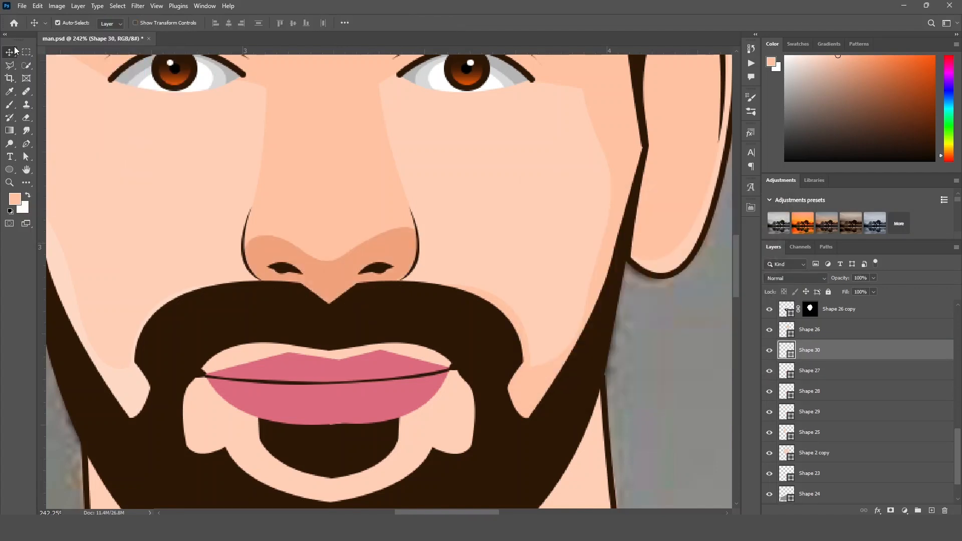
Draw a closed Pen tool shadow shape around both nostrils, with a wavy upper edge inside the lower-nose shadow and a base along the moustache.
{"action": "key", "text": "p"}
{"action": "left_click", "coordinate": [261, 281]}
{"action": "left_click_drag", "start_coordinate": [261, 254], "coordinate": [275, 253]}
{"action": "left_click_drag", "start_coordinate": [314, 271], "coordinate": [323, 281]}
{"action": "key", "text": "ctrl+z"}
{"action": "left_click_drag", "start_coordinate": [349, 265], "coordinate": [361, 253]}
{"action": "left_click_drag", "start_coordinate": [417, 250], "coordinate": [420, 262]}
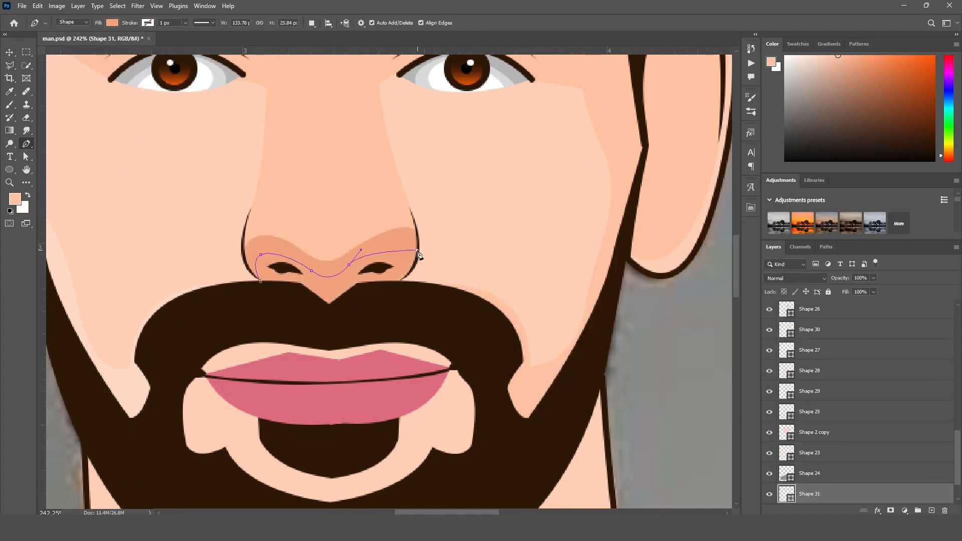
{"action": "left_click", "coordinate": [389, 287]}
{"action": "left_click_drag", "start_coordinate": [294, 300], "coordinate": [285, 298]}
{"action": "left_click", "coordinate": [260, 281]}
Fill the nostril shadow with a darker orange-brown skin tone and raise its layer directly above the lower-nose shadow layer.
{"action": "left_click", "coordinate": [113, 23]}
{"action": "left_click", "coordinate": [179, 41]}
{"action": "left_click", "coordinate": [604, 239]}
{"action": "left_click", "coordinate": [753, 214]}
{"action": "left_click", "coordinate": [9, 52]}
{"action": "key", "text": "ctrl+bracketright"}
{"action": "key", "text": "ctrl+bracketright"}
{"action": "key", "text": "ctrl+bracketright"}
{"action": "key", "text": "ctrl+bracketright"}
{"action": "key", "text": "ctrl+bracketright"}
{"action": "key", "text": "ctrl+bracketright"}
{"action": "key", "text": "ctrl+bracketright"}
{"action": "key", "text": "ctrl+bracketright"}
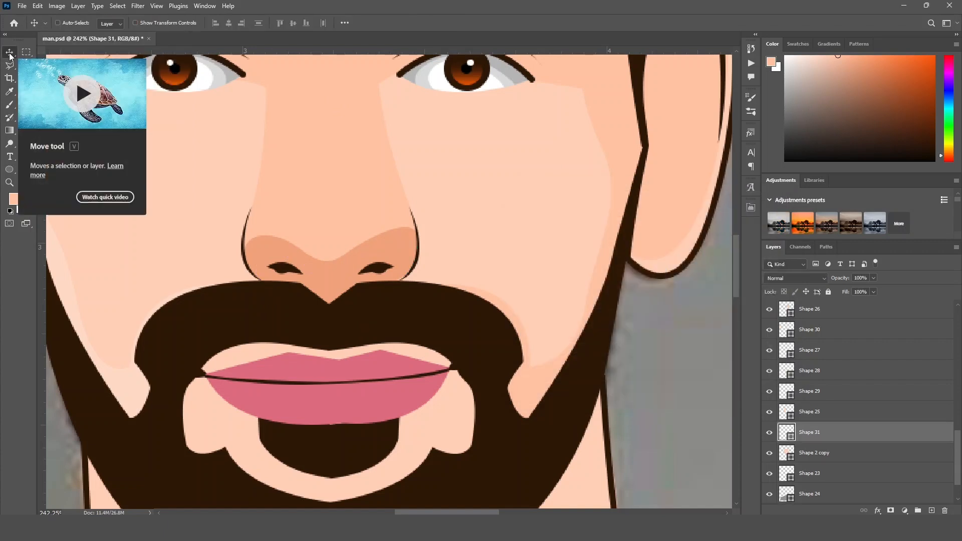
Draw a small closed leaf-shaped highlight with the Pen tool on the viewer-left side of the nose, just inside the nostril outline.
{"action": "left_click", "coordinate": [421, 270]}
{"action": "scroll", "coordinate": [312, 241], "scroll_direction": "up", "scroll_amount": 1}
{"action": "left_click", "coordinate": [26, 144]}
{"action": "left_click", "coordinate": [254, 269]}
{"action": "left_click_drag", "start_coordinate": [247, 215], "coordinate": [263, 188]}
{"action": "left_click", "coordinate": [247, 215], "text": "alt"}
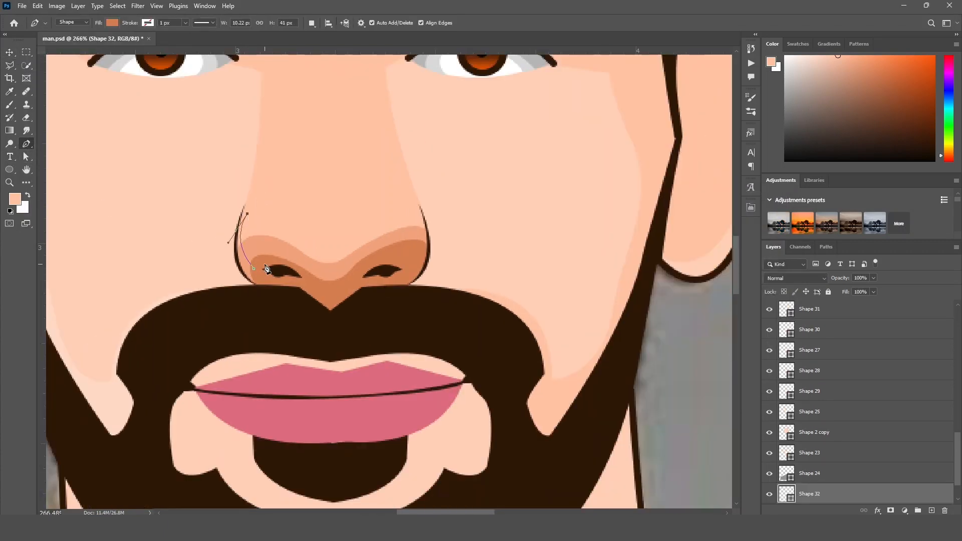
{"action": "left_click_drag", "start_coordinate": [253, 269], "coordinate": [221, 310]}
Fill the nostril-side highlight with a sampled pale skin tone and raise its layer directly above the face shadow layer.
{"action": "left_click_drag", "start_coordinate": [185, 143], "coordinate": [260, 311]}
{"action": "key", "text": "i"}
{"action": "left_click", "coordinate": [260, 311]}
{"action": "key", "text": "alt+BackSpace"}
{"action": "key", "text": "u"}
{"action": "key", "text": "ctrl+bracketright"}
{"action": "key", "text": "ctrl+bracketright"}
{"action": "key", "text": "ctrl+bracketright"}
{"action": "key", "text": "ctrl+bracketright"}
{"action": "key", "text": "ctrl+bracketright"}
{"action": "key", "text": "ctrl+bracketright"}
{"action": "key", "text": "ctrl+bracketright"}
{"action": "key", "text": "ctrl+bracketright"}
{"action": "key", "text": "ctrl+bracketright"}
{"action": "key", "text": "ctrl+bracketright"}
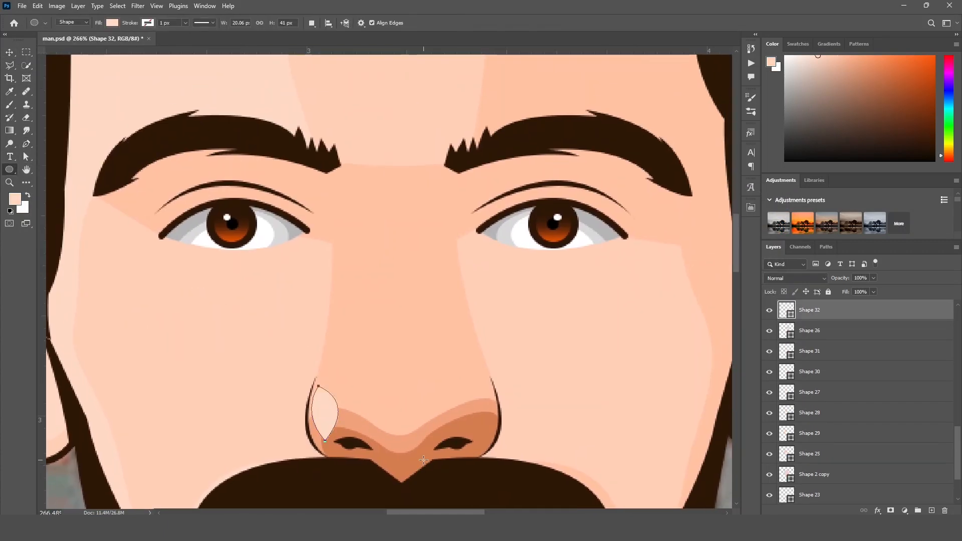
Duplicate the nostril-side highlight, flip the copy horizontally and place it at the same height on the viewer-right side of the nose.
{"action": "key", "text": "v"}
{"action": "left_click_drag", "start_coordinate": [300, 389], "coordinate": [378, 345]}
{"action": "key", "text": "ctrl+t"}
{"action": "key", "text": "Return"}
{"action": "key", "text": "ctrl+j"}
{"action": "key", "text": "ctrl+t"}
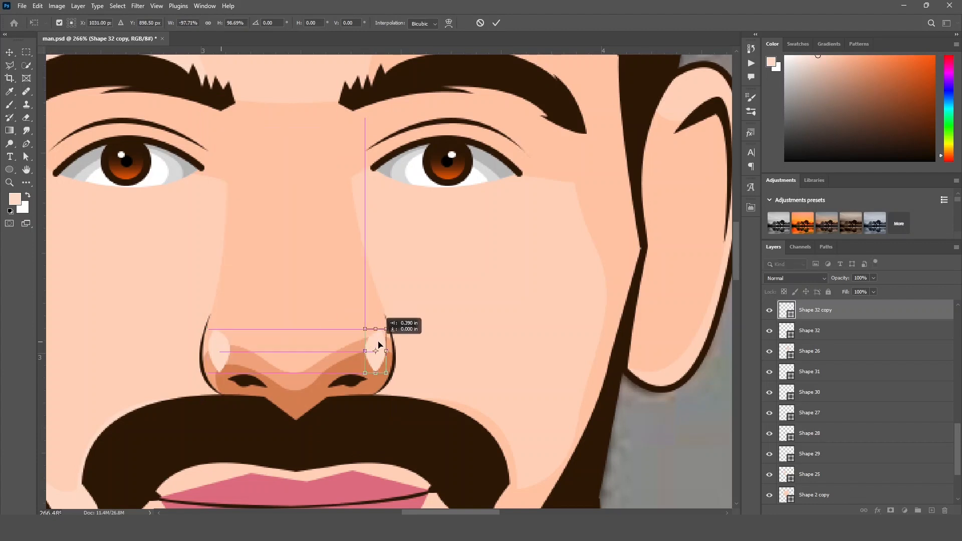
{"action": "key", "text": "Return"}
Draw a 53 × 184 px rectangle down the nose bridge and round all four corners to 26.5 px.
{"action": "left_click", "coordinate": [6, 170]}
{"action": "left_click", "coordinate": [55, 170]}
{"action": "left_click_drag", "start_coordinate": [258, 121], "coordinate": [328, 367]}
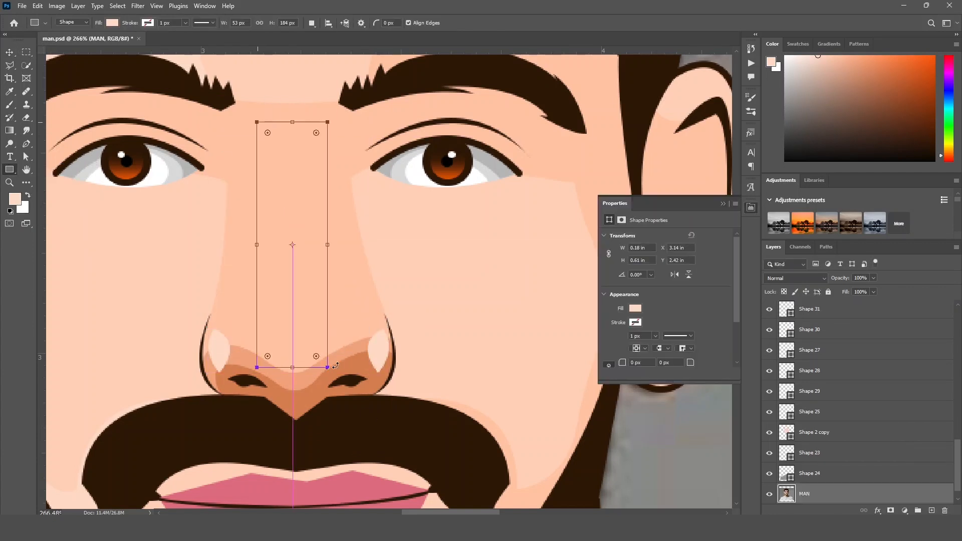
{"action": "scroll", "coordinate": [651, 366], "scroll_direction": "down", "scroll_amount": 2}
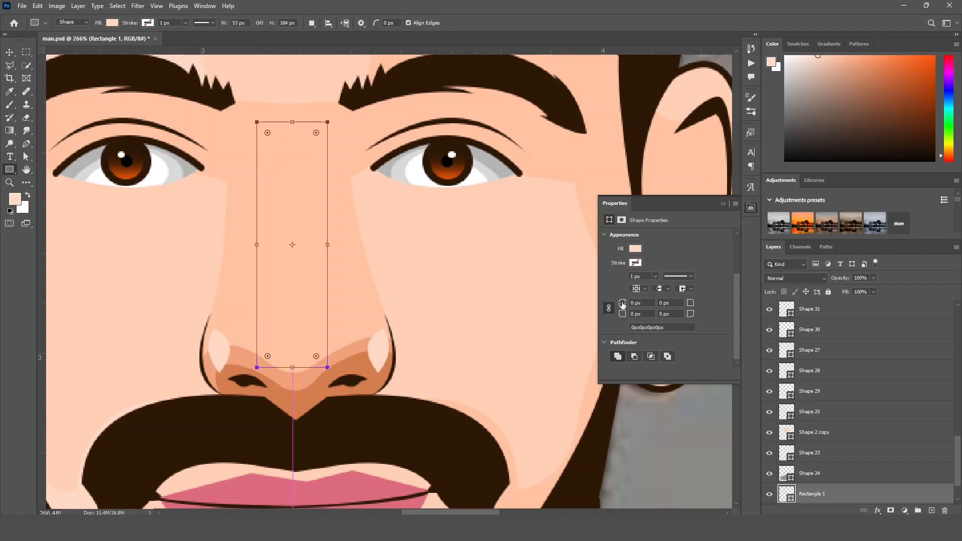
{"action": "left_click_drag", "start_coordinate": [623, 304], "coordinate": [647, 305]}
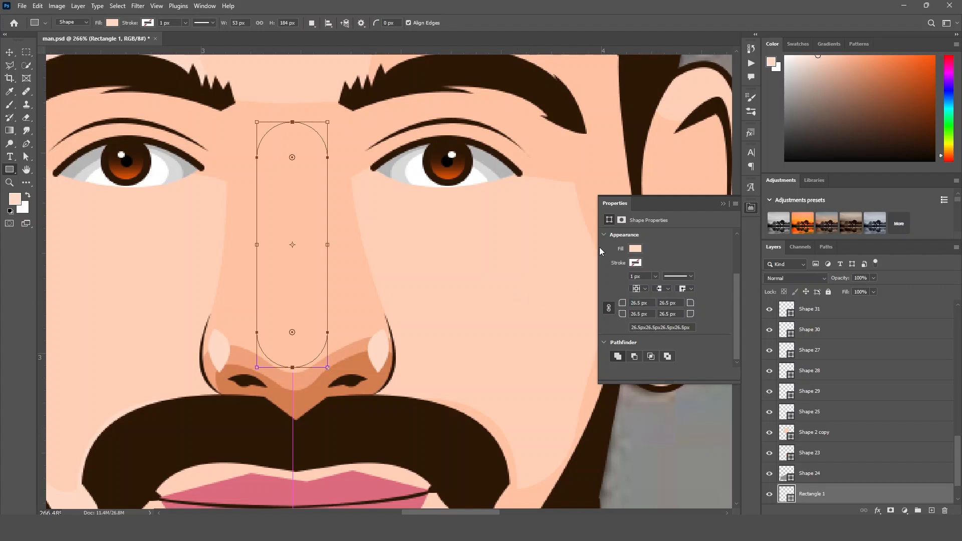
{"action": "left_click", "coordinate": [723, 204]}
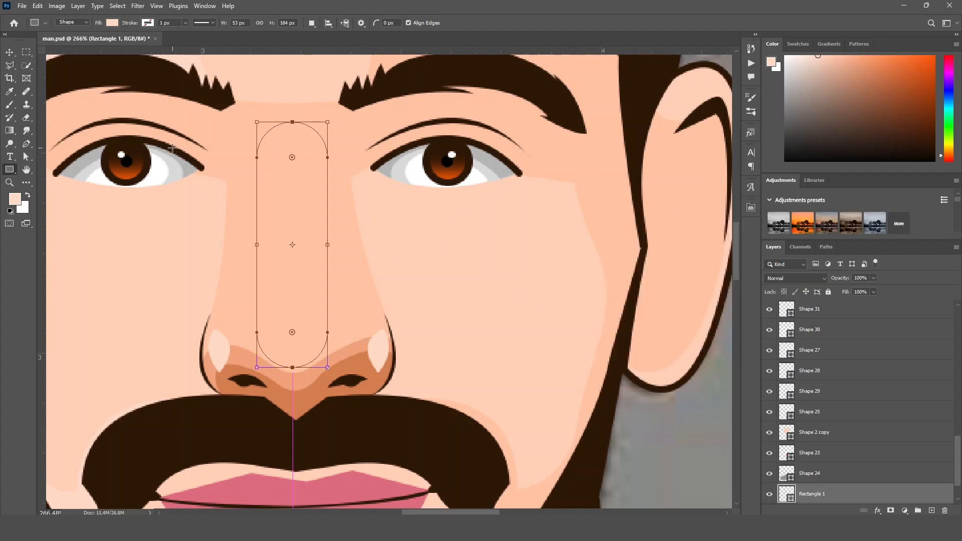
Raise the nose-bridge rectangle layer directly above the lower-nose shadow and below the nostril shadow.
{"action": "key", "text": "ctrl+bracketright"}
{"action": "key", "text": "ctrl+bracketright"}
{"action": "key", "text": "ctrl+bracketright"}
{"action": "key", "text": "ctrl+bracketright"}
{"action": "key", "text": "ctrl+bracketright"}
{"action": "key", "text": "ctrl+bracketright"}
{"action": "key", "text": "ctrl+bracketright"}
{"action": "key", "text": "ctrl+bracketright"}
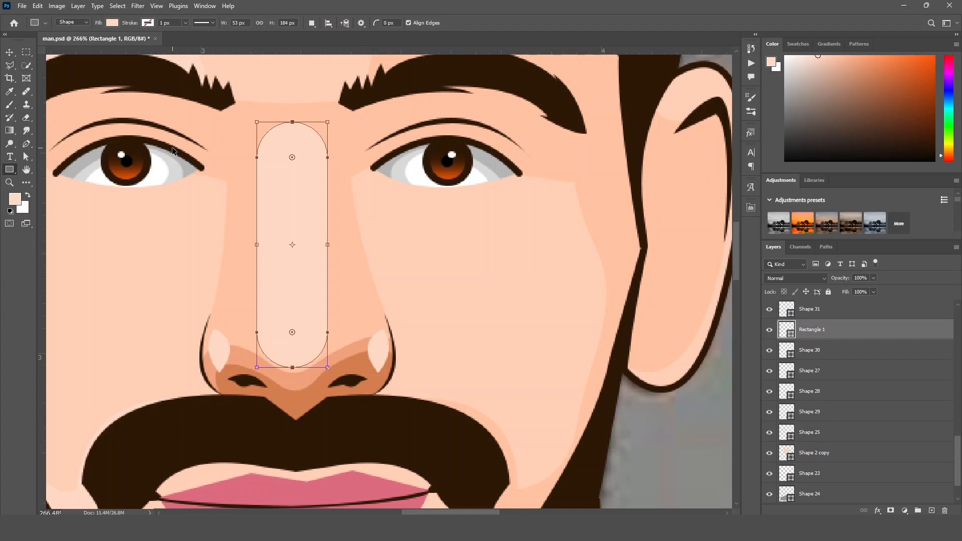
Enable a Gradient Overlay layer style on the rounded nose-bridge rectangle.
{"action": "scroll", "coordinate": [297, 273], "scroll_direction": "down", "scroll_amount": 5}
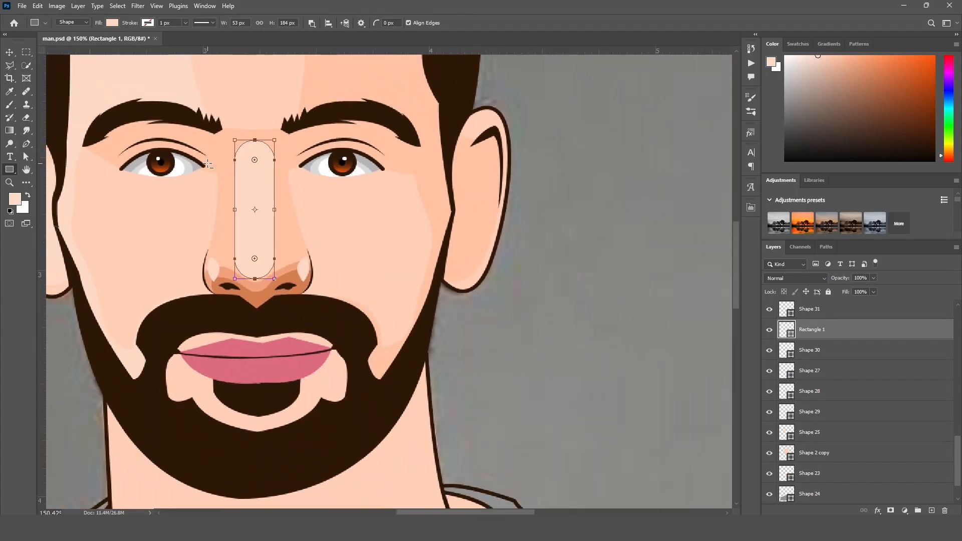
{"action": "left_click", "coordinate": [10, 52]}
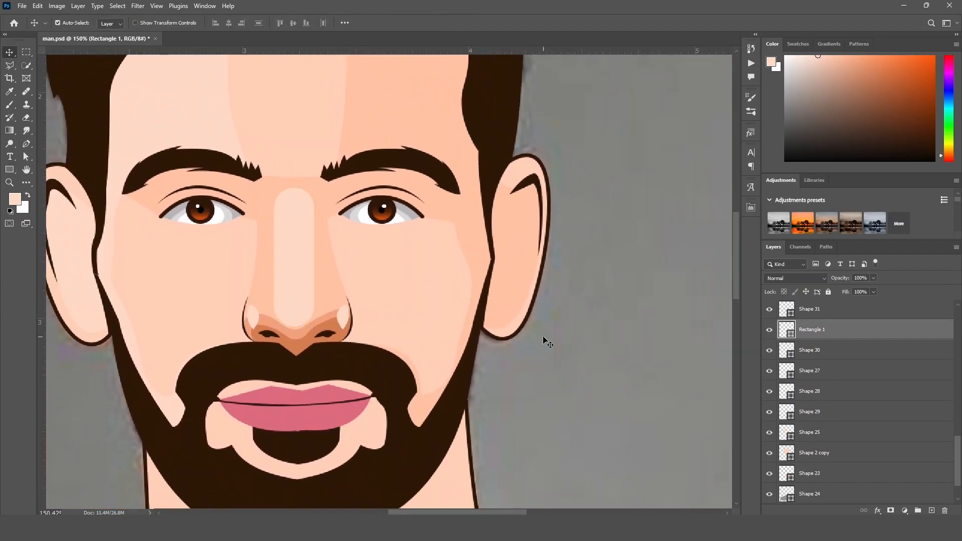
{"action": "left_click", "coordinate": [544, 338]}
{"action": "left_click", "coordinate": [301, 293]}
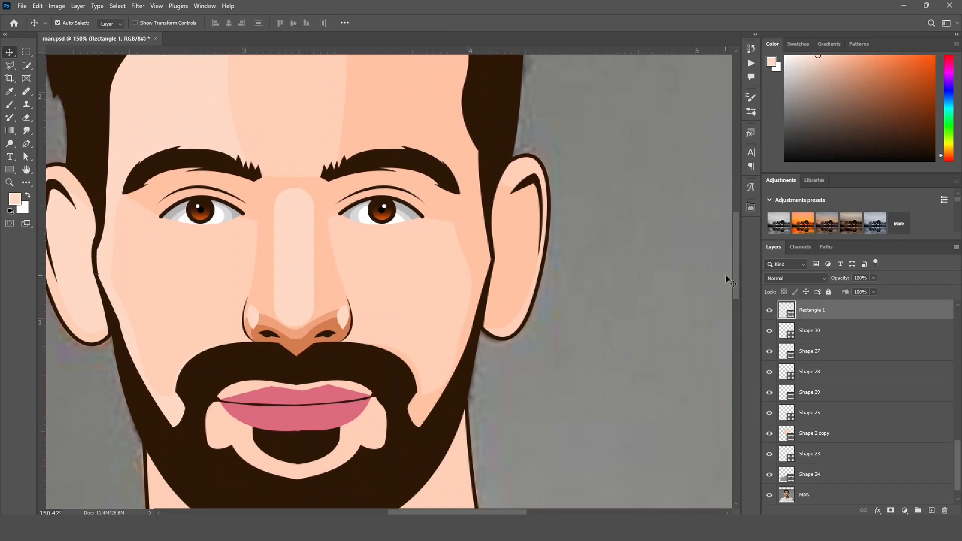
{"action": "right_click", "coordinate": [854, 312]}
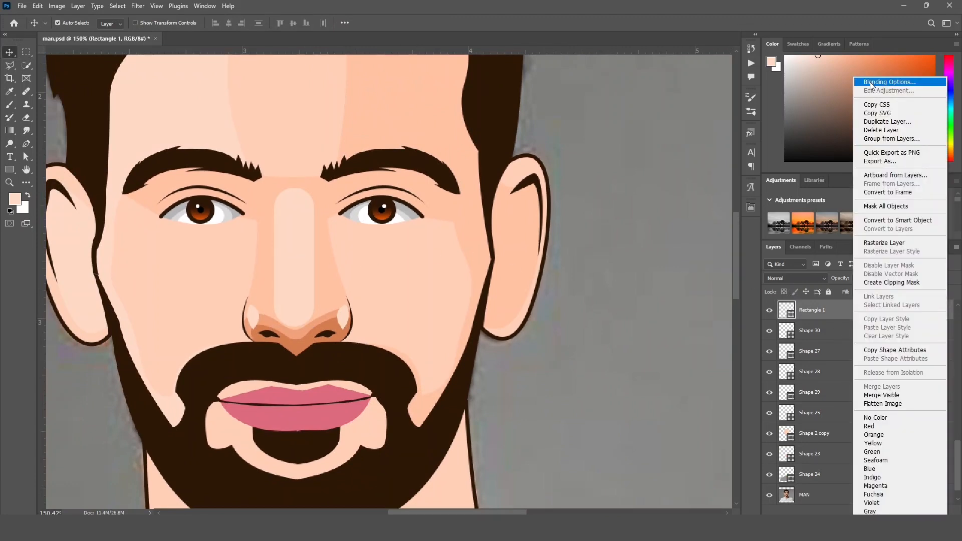
{"action": "left_click", "coordinate": [606, 122]}
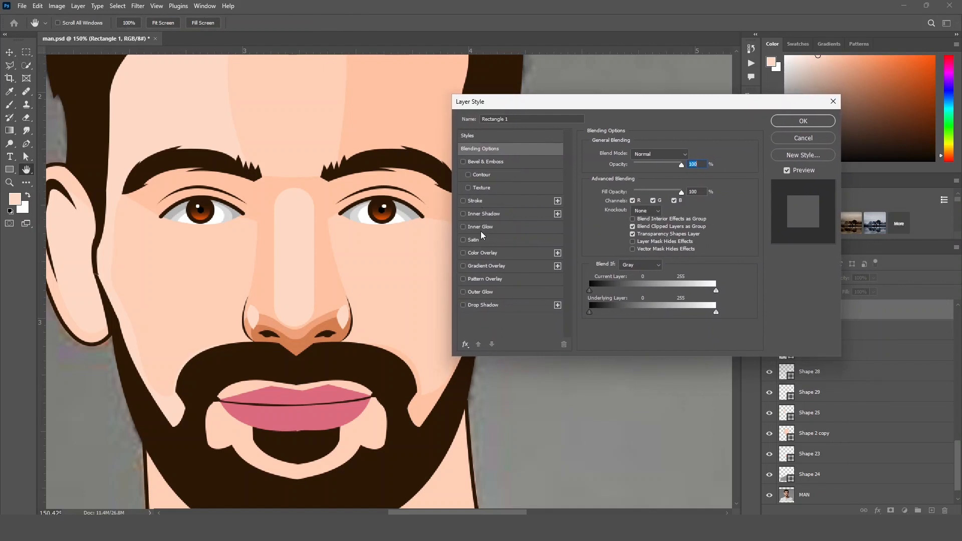
{"action": "left_click", "coordinate": [487, 265]}
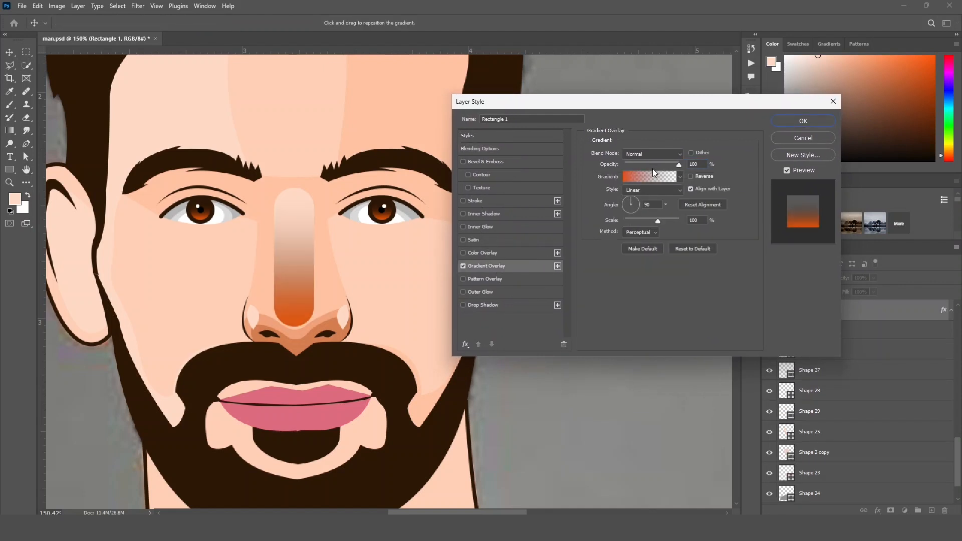
Set the overlay gradient's opaque colour stop to ffc4a4 and its transparent-end stop to a skin tone sampled from the face, then apply.
{"action": "left_click", "coordinate": [653, 172]}
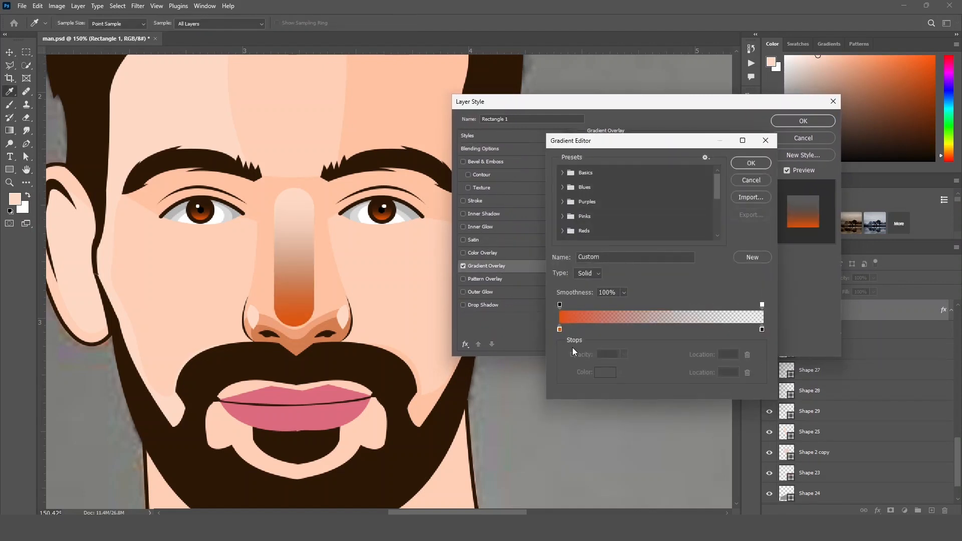
{"action": "left_click", "coordinate": [559, 331]}
{"action": "left_click", "coordinate": [606, 373]}
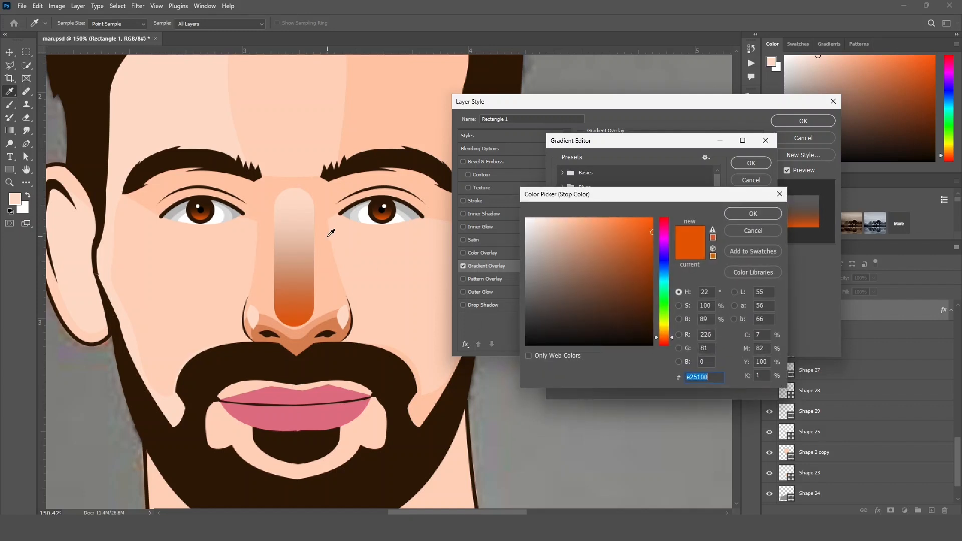
{"action": "left_click", "coordinate": [317, 189]}
{"action": "left_click", "coordinate": [733, 215]}
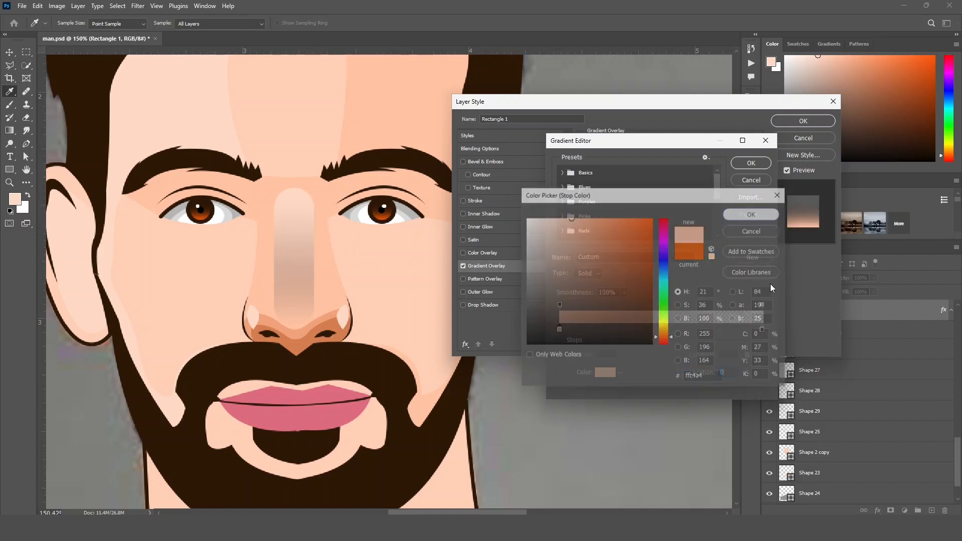
{"action": "left_click", "coordinate": [763, 330]}
{"action": "left_click", "coordinate": [418, 231]}
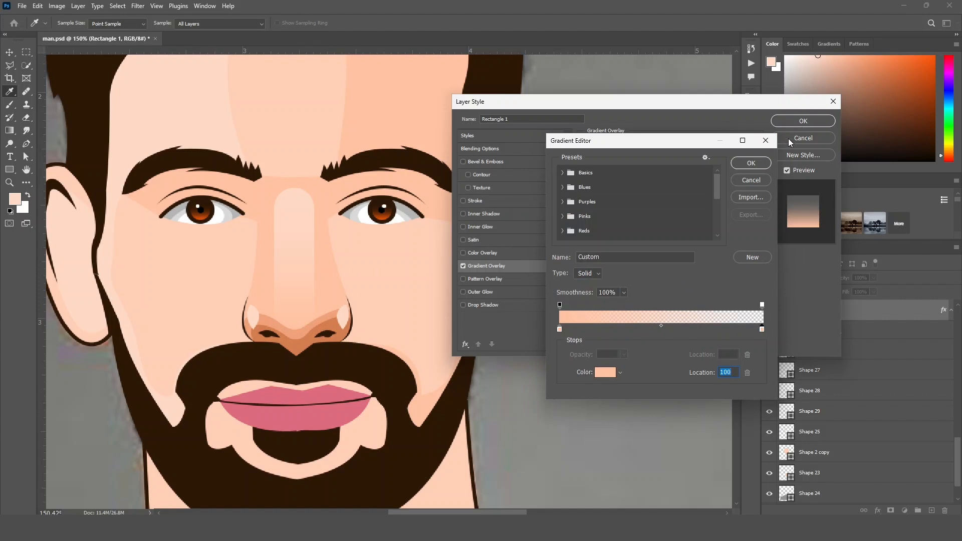
{"action": "left_click", "coordinate": [762, 167]}
{"action": "left_click", "coordinate": [797, 122]}
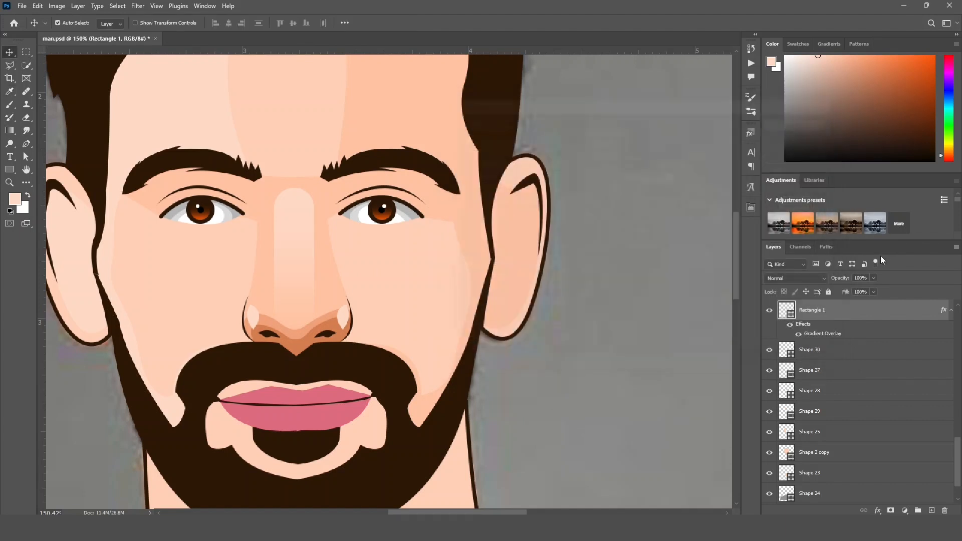
Reduce the nose-bridge rectangle's fill to 0% and set its gradient overlay's opaque colour stop to the pale tone fceae0.
{"action": "left_click", "coordinate": [873, 296]}
{"action": "left_click_drag", "start_coordinate": [858, 306], "coordinate": [789, 313]}
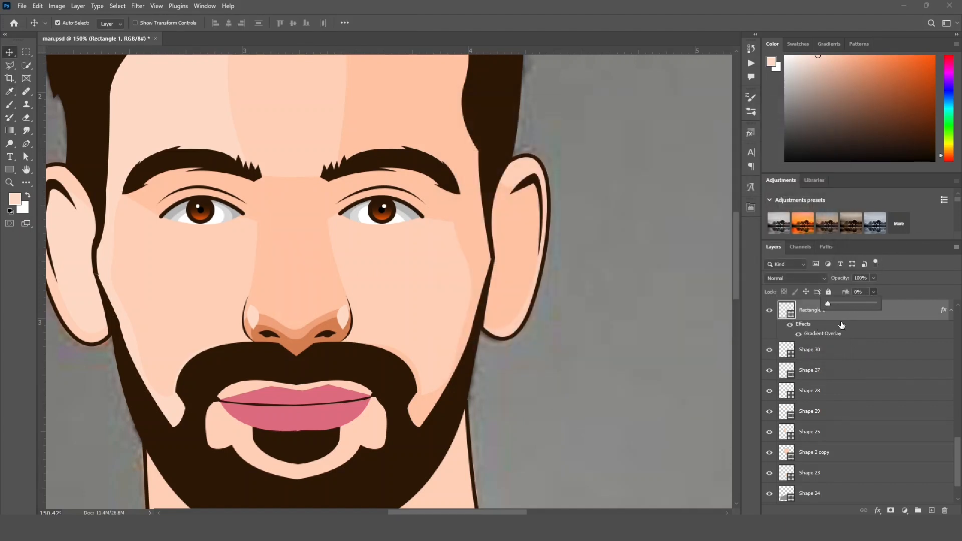
{"action": "double_click", "coordinate": [858, 320]}
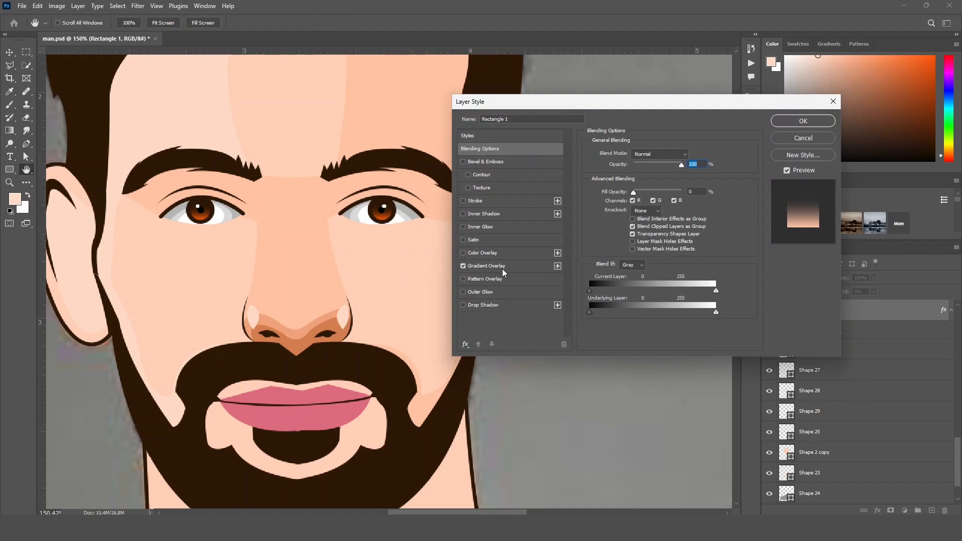
{"action": "left_click", "coordinate": [503, 268]}
{"action": "left_click", "coordinate": [648, 178]}
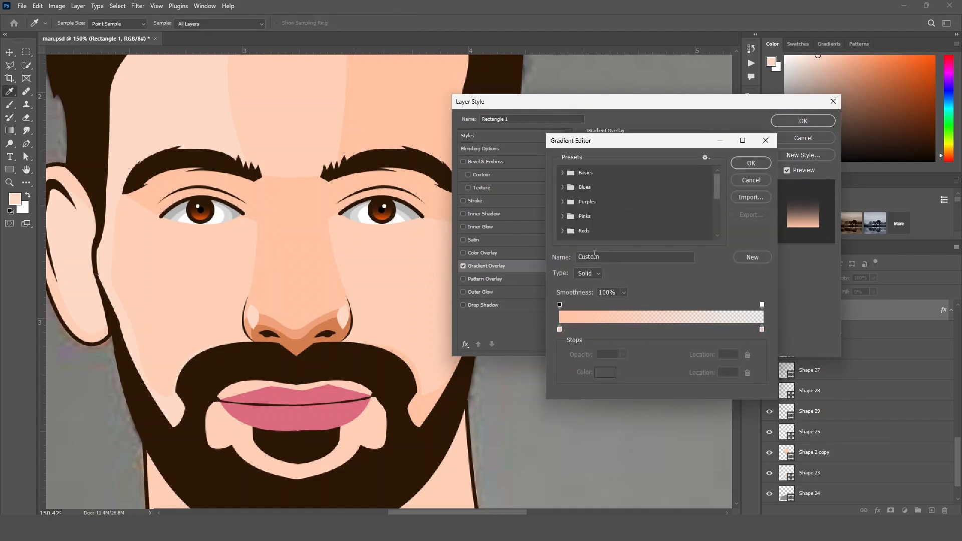
{"action": "left_click", "coordinate": [560, 329]}
{"action": "left_click", "coordinate": [605, 372]}
{"action": "left_click", "coordinate": [542, 220]}
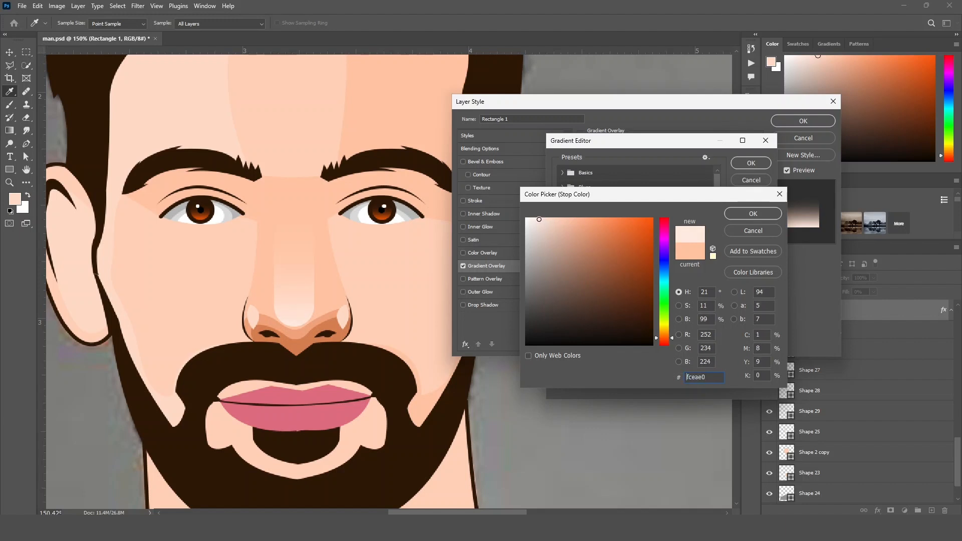
{"action": "left_click", "coordinate": [753, 213]}
{"action": "left_click", "coordinate": [752, 163]}
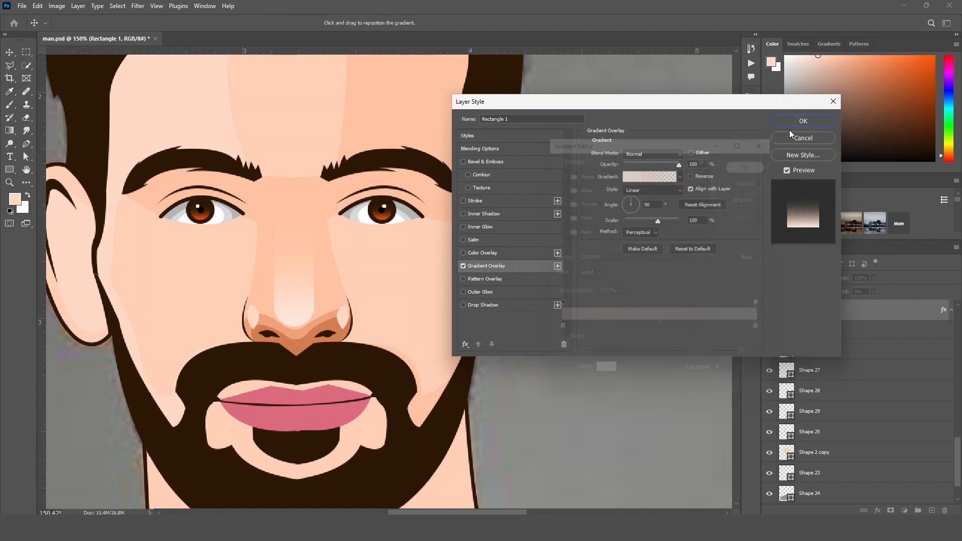
{"action": "left_click", "coordinate": [803, 121]}
Lower the nose-bridge highlight layer's opacity to 68%.
{"action": "left_click_drag", "start_coordinate": [310, 293], "coordinate": [302, 287]}
{"action": "left_click", "coordinate": [371, 357]}
{"action": "scroll", "coordinate": [371, 357], "scroll_direction": "down", "scroll_amount": 7}
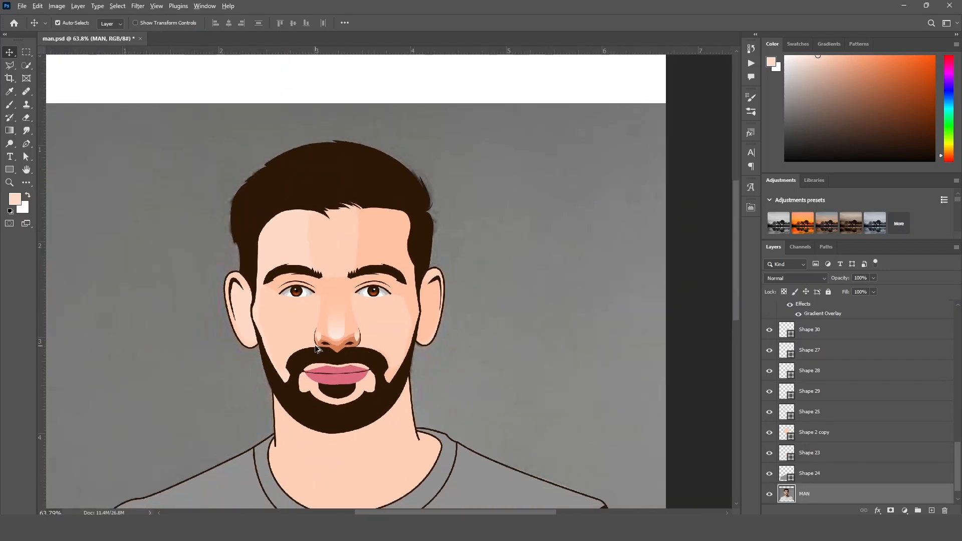
{"action": "scroll", "coordinate": [317, 350], "scroll_direction": "up", "scroll_amount": 5}
{"action": "scroll", "coordinate": [301, 334], "scroll_direction": "left", "scroll_amount": 1}
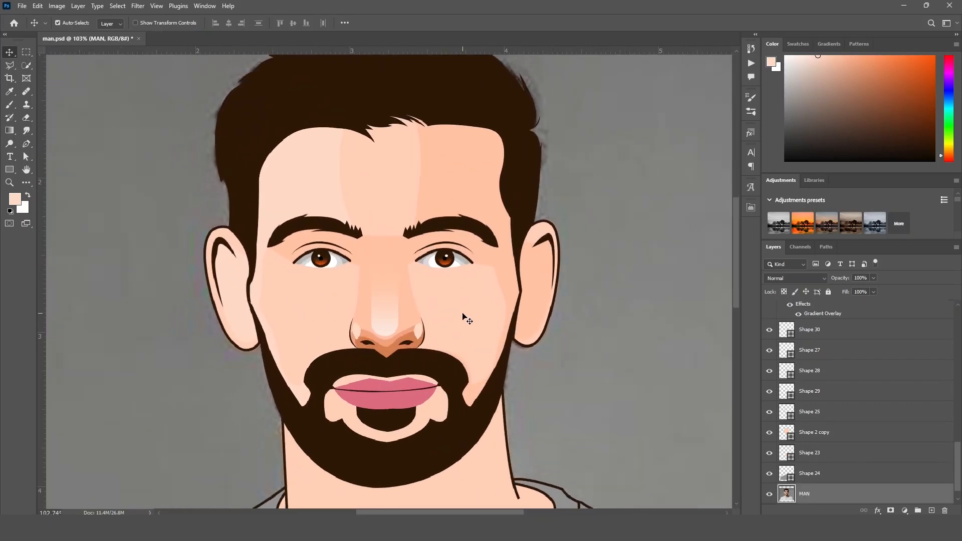
{"action": "scroll", "coordinate": [451, 251], "scroll_direction": "left", "scroll_amount": 1}
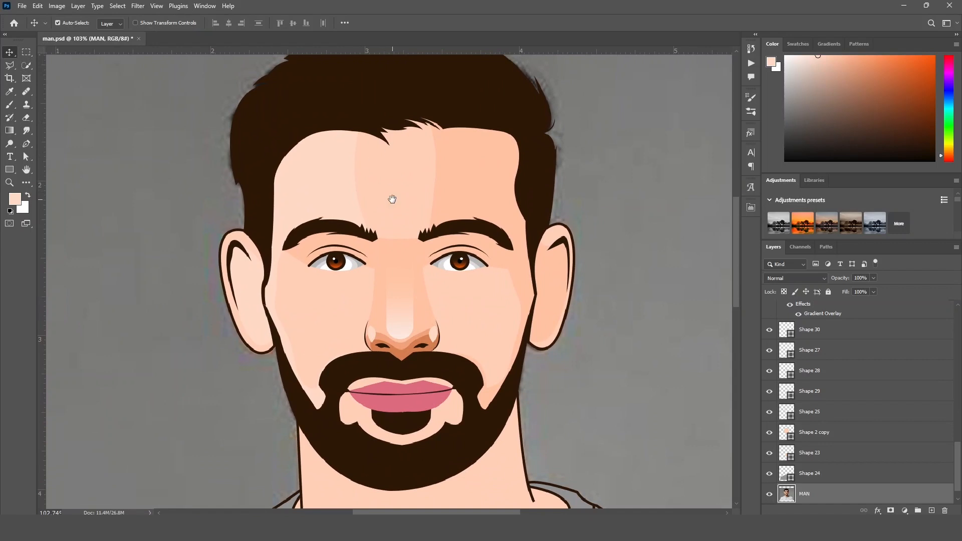
{"action": "scroll", "coordinate": [386, 210], "scroll_direction": "down", "scroll_amount": 3}
{"action": "scroll", "coordinate": [386, 211], "scroll_direction": "right", "scroll_amount": 2}
{"action": "left_click", "coordinate": [381, 283]}
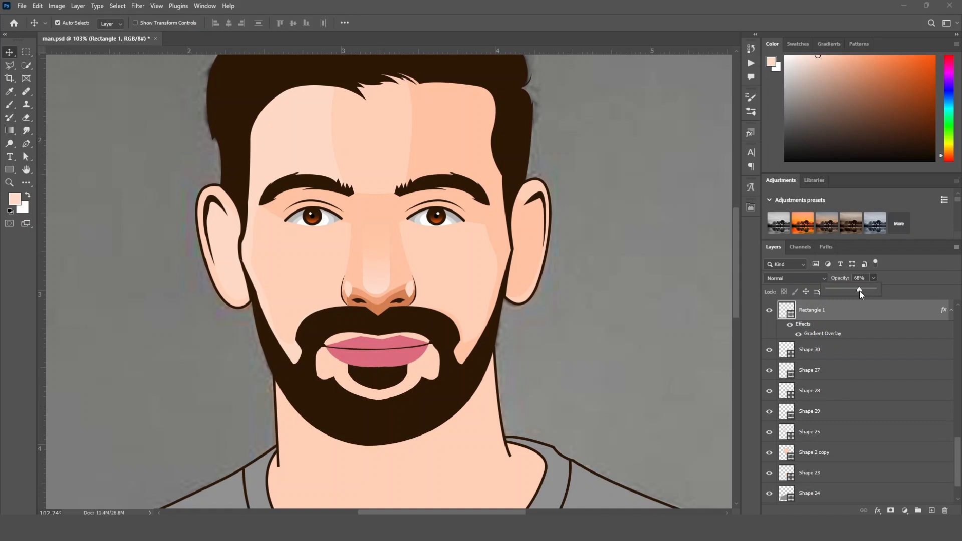
{"action": "left_click", "coordinate": [620, 329]}
Draw a closed rounded Pen tool highlight on the viewer-left cheek, with its upper edge curving beneath the eye.
{"action": "left_click_drag", "start_coordinate": [294, 277], "coordinate": [294, 301]}
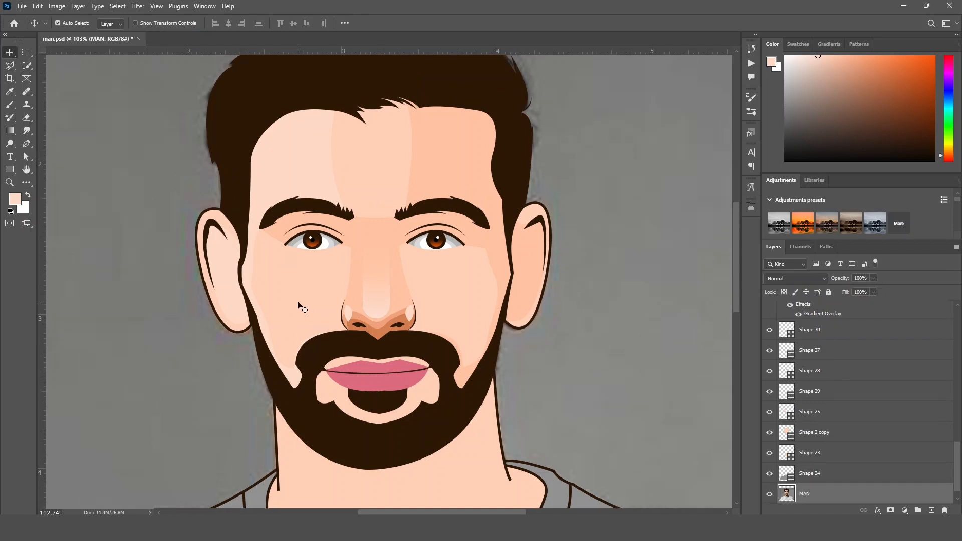
{"action": "scroll", "coordinate": [300, 307], "scroll_direction": "up", "scroll_amount": 3}
{"action": "key", "text": "p"}
{"action": "left_click", "coordinate": [242, 197]}
{"action": "left_click_drag", "start_coordinate": [328, 212], "coordinate": [358, 195]}
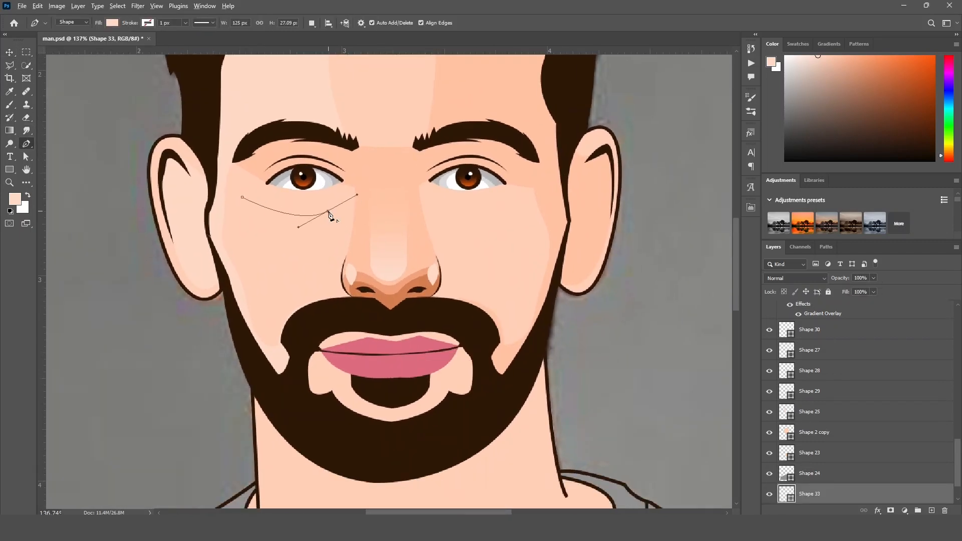
{"action": "left_click_drag", "start_coordinate": [276, 294], "coordinate": [224, 296]}
{"action": "left_click", "coordinate": [243, 198]}
Raise the cheek highlight layer directly above Shape 25 and below Shape 29.
{"action": "left_click", "coordinate": [9, 52]}
{"action": "key", "text": "ctrl+]"}
{"action": "key", "text": "ctrl+]"}
{"action": "key", "text": "ctrl+]"}
{"action": "key", "text": "ctrl+]"}
{"action": "left_click_drag", "start_coordinate": [333, 226], "coordinate": [303, 221]}
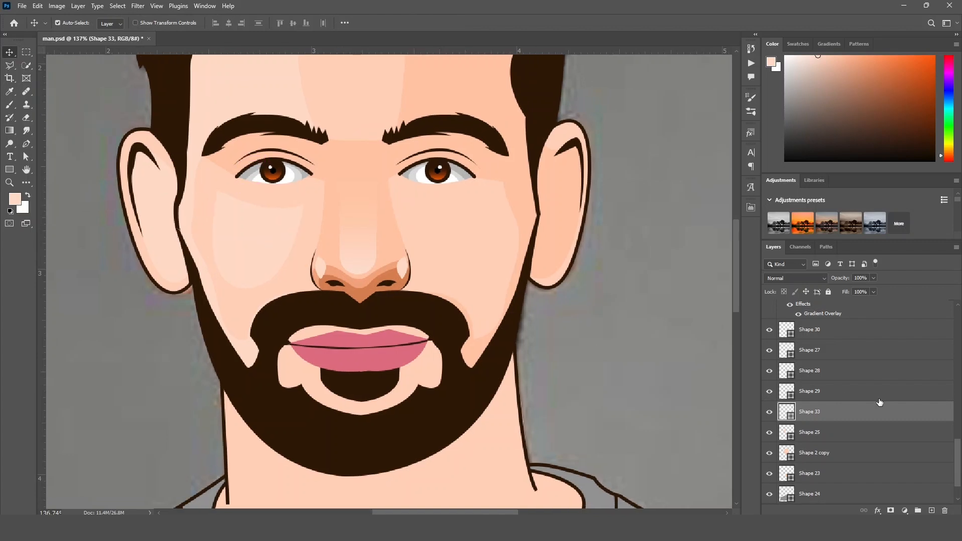
Copy the nose-bridge highlight's layer style and paste it onto the cheek highlight layer.
{"action": "scroll", "coordinate": [880, 402], "scroll_direction": "up", "scroll_amount": 1}
{"action": "right_click", "coordinate": [826, 315]}
{"action": "left_click", "coordinate": [848, 320]}
{"action": "right_click", "coordinate": [854, 432]}
{"action": "left_click", "coordinate": [882, 330]}
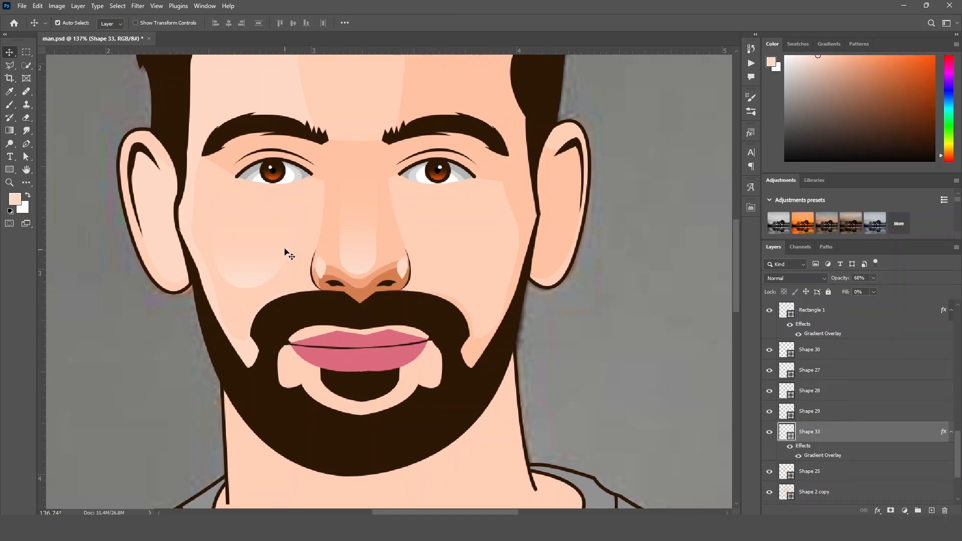
Rotate the viewer-left cheek highlight's gradient overlay so it fades toward the ear, and duplicate the highlight onto the viewer-right cheek.
{"action": "double_click", "coordinate": [825, 459]}
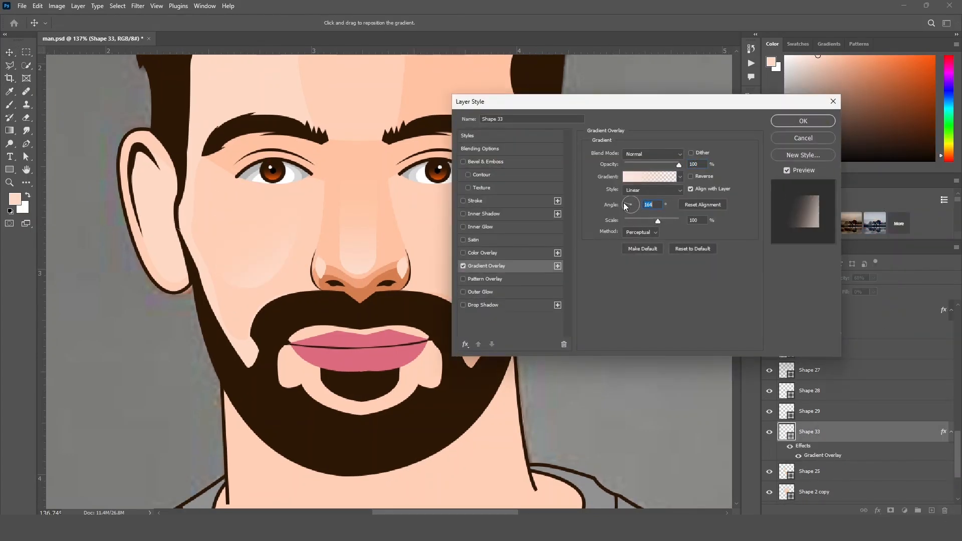
{"action": "left_click", "coordinate": [803, 121]}
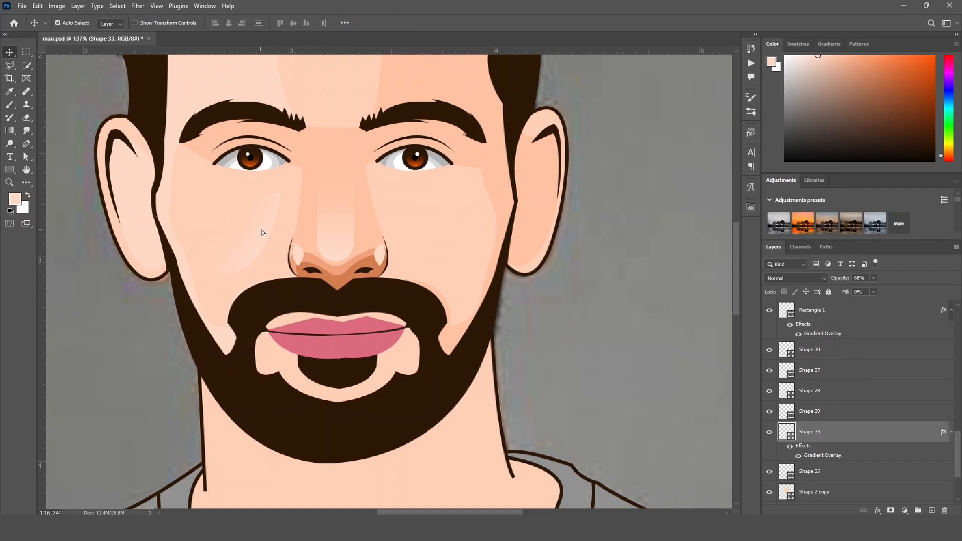
{"action": "left_click_drag", "start_coordinate": [261, 230], "coordinate": [475, 277]}
{"action": "left_click", "coordinate": [610, 340]}
Start a new Pen tool shape just beneath the outer tail of the viewer-left eyebrow.
{"action": "scroll", "coordinate": [350, 254], "scroll_direction": "up", "scroll_amount": 2}
{"action": "scroll", "coordinate": [350, 253], "scroll_direction": "up", "scroll_amount": 3}
{"action": "key", "text": "p"}
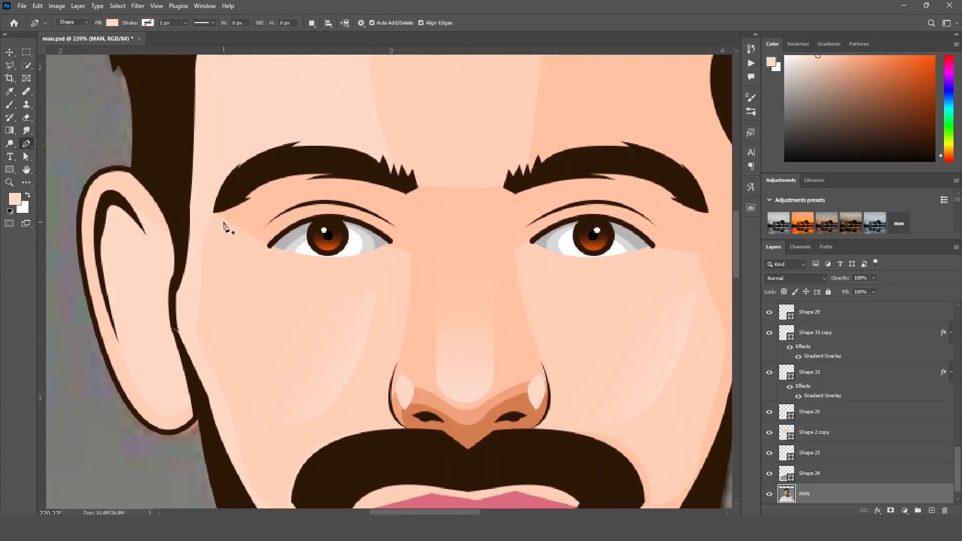
{"action": "left_click", "coordinate": [229, 220]}
{"action": "left_click_drag", "start_coordinate": [300, 190], "coordinate": [347, 191]}
{"action": "left_click", "coordinate": [398, 214]}
{"action": "left_click_drag", "start_coordinate": [395, 371], "coordinate": [347, 481]}
{"action": "left_click", "coordinate": [394, 371], "text": "alt"}
{"action": "left_click_drag", "start_coordinate": [384, 243], "coordinate": [245, 279]}
{"action": "left_click", "coordinate": [384, 244], "text": "alt"}
{"action": "left_click", "coordinate": [278, 241], "text": "alt"}
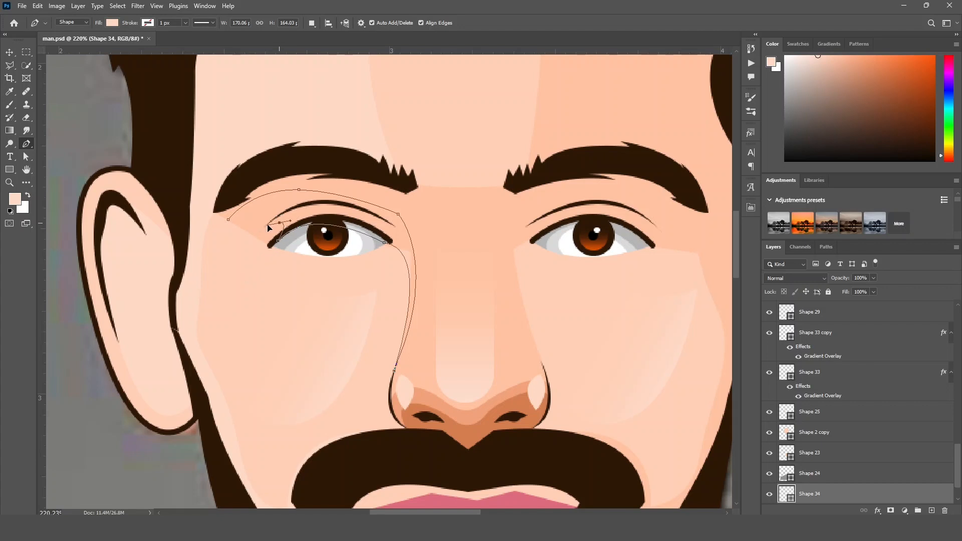
{"action": "left_click_drag", "start_coordinate": [268, 225], "coordinate": [228, 220]}
{"action": "key", "text": "ctrl+z"}
{"action": "key", "text": "ctrl+z"}
{"action": "left_click_drag", "start_coordinate": [311, 211], "coordinate": [260, 203]}
{"action": "key", "text": "ctrl+z"}
{"action": "left_click_drag", "start_coordinate": [297, 236], "coordinate": [260, 245]}
{"action": "left_click", "coordinate": [297, 235], "text": "alt"}
{"action": "left_click", "coordinate": [348, 220]}
{"action": "left_click_drag", "start_coordinate": [292, 208], "coordinate": [234, 221]}
{"action": "key", "text": "ctrl+z"}
{"action": "key", "text": "ctrl+z"}
{"action": "key", "text": "ctrl+z"}
{"action": "key", "text": "ctrl+z"}
{"action": "key", "text": "ctrl+z"}
{"action": "key", "text": "ctrl+z"}
{"action": "key", "text": "ctrl+z"}
{"action": "key", "text": "ctrl+z"}
Trace a closed eye-socket shadow from the viewer-left eyebrow down beside the nose to the nostril and back around the upper eyelid.
{"action": "left_click", "coordinate": [222, 207]}
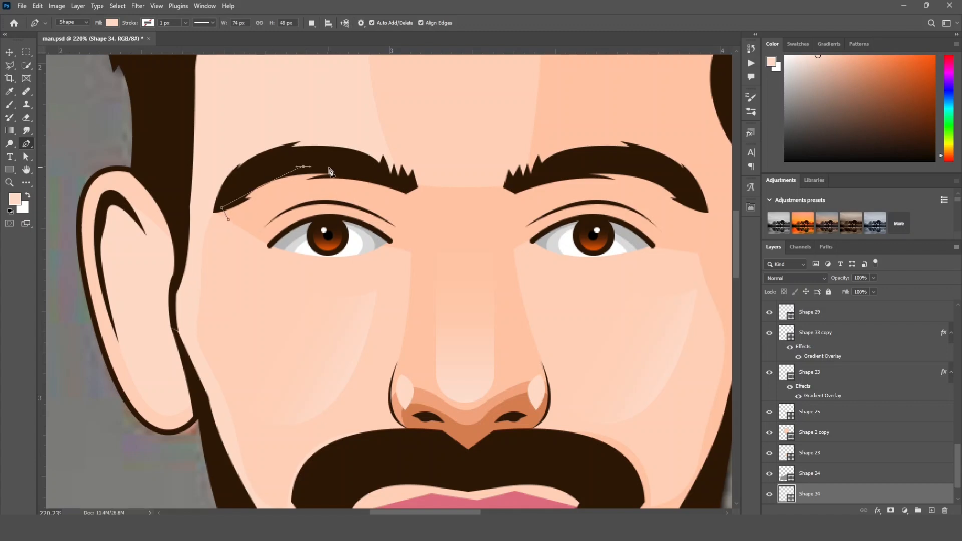
{"action": "left_click_drag", "start_coordinate": [337, 169], "coordinate": [405, 184]}
{"action": "left_click", "coordinate": [409, 188]}
{"action": "left_click_drag", "start_coordinate": [396, 369], "coordinate": [428, 308]}
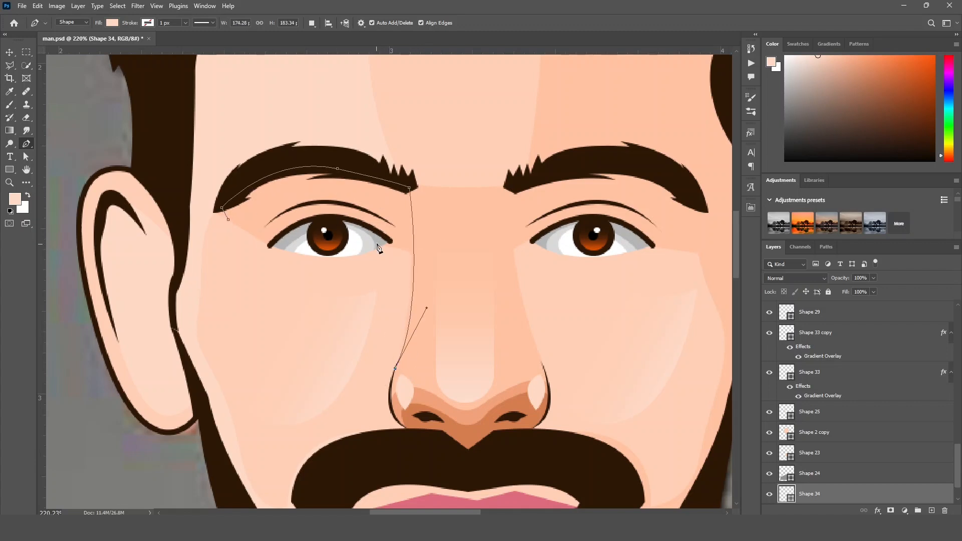
{"action": "left_click_drag", "start_coordinate": [382, 239], "coordinate": [213, 275]}
{"action": "left_click", "coordinate": [382, 238], "text": "alt"}
{"action": "left_click", "coordinate": [278, 238], "text": "alt"}
{"action": "left_click_drag", "start_coordinate": [339, 208], "coordinate": [391, 213]}
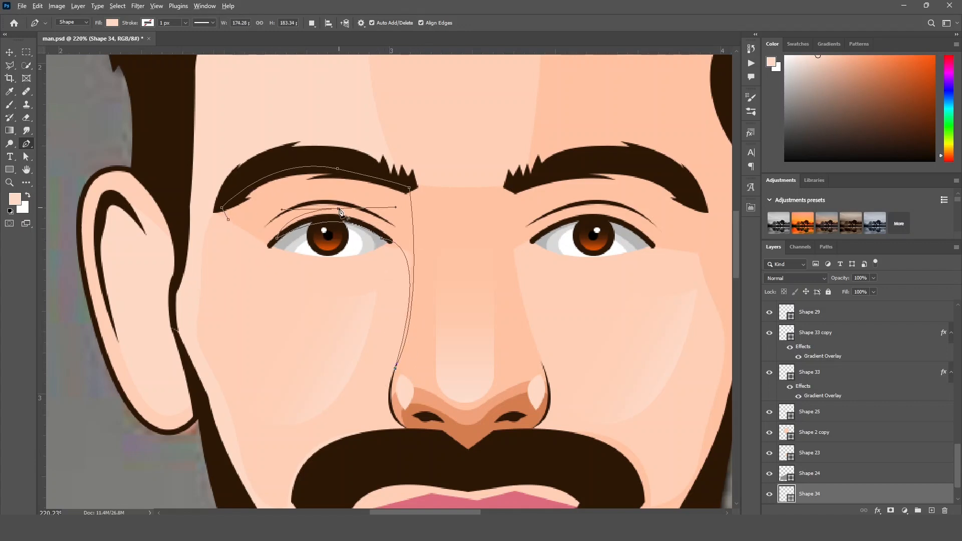
{"action": "left_click", "coordinate": [339, 208], "text": "alt"}
{"action": "left_click_drag", "start_coordinate": [269, 223], "coordinate": [232, 253]}
{"action": "left_click", "coordinate": [269, 223], "text": "alt"}
{"action": "left_click_drag", "start_coordinate": [320, 201], "coordinate": [348, 204]}
{"action": "left_click", "coordinate": [228, 219]}
Set the eye-socket shadow's fill to the orange skin-shadow colour f0a47b sampled from the nose.
{"action": "left_click", "coordinate": [113, 23]}
{"action": "left_click", "coordinate": [176, 44]}
{"action": "left_click", "coordinate": [519, 394]}
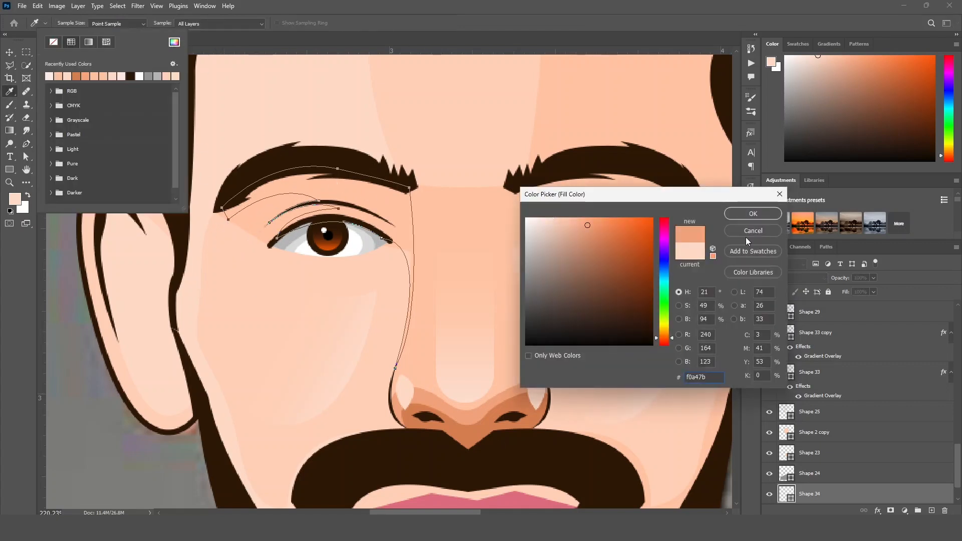
{"action": "left_click", "coordinate": [752, 214]}
Raise the viewer-left eye-socket shadow layer directly above Shape 30 and below Rectangle 1, and deselect it.
{"action": "key", "text": "ctrl+]"}
{"action": "key", "text": "ctrl+]"}
{"action": "key", "text": "ctrl+]"}
{"action": "key", "text": "ctrl+]"}
{"action": "key", "text": "ctrl+]"}
{"action": "key", "text": "ctrl+]"}
{"action": "key", "text": "ctrl+]"}
{"action": "key", "text": "ctrl+]"}
{"action": "key", "text": "ctrl+]"}
{"action": "key", "text": "ctrl+]"}
{"action": "key", "text": "v"}
{"action": "left_click", "coordinate": [130, 132]}
Draw a matching Pen tool shadow around the viewer-right eye, from beneath the eyebrow down the nose side and back over the eyelid.
{"action": "scroll", "coordinate": [130, 132], "scroll_direction": "down", "scroll_amount": 5}
{"action": "scroll", "coordinate": [329, 194], "scroll_direction": "up", "scroll_amount": 4}
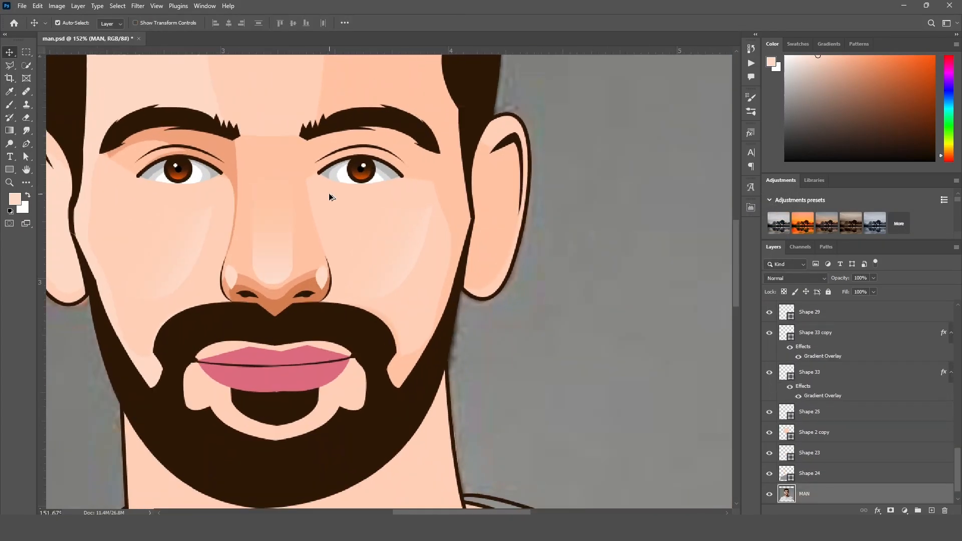
{"action": "key", "text": "p"}
{"action": "left_click", "coordinate": [485, 181]}
{"action": "left_click", "coordinate": [487, 167]}
{"action": "left_click_drag", "start_coordinate": [334, 159], "coordinate": [241, 212]}
{"action": "left_click", "coordinate": [335, 159], "text": "alt"}
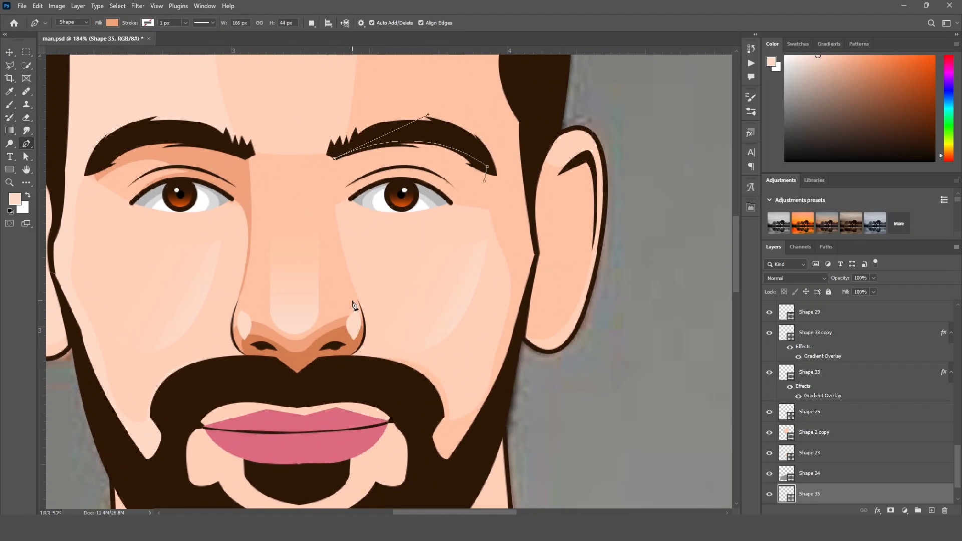
{"action": "left_click_drag", "start_coordinate": [358, 301], "coordinate": [389, 359]}
{"action": "left_click", "coordinate": [359, 302], "text": "alt"}
{"action": "left_click_drag", "start_coordinate": [350, 199], "coordinate": [457, 187]}
{"action": "left_click", "coordinate": [350, 200], "text": "alt"}
{"action": "left_click", "coordinate": [414, 182], "text": "alt"}
{"action": "left_click", "coordinate": [391, 173]}
{"action": "left_click", "coordinate": [434, 174], "text": "alt"}
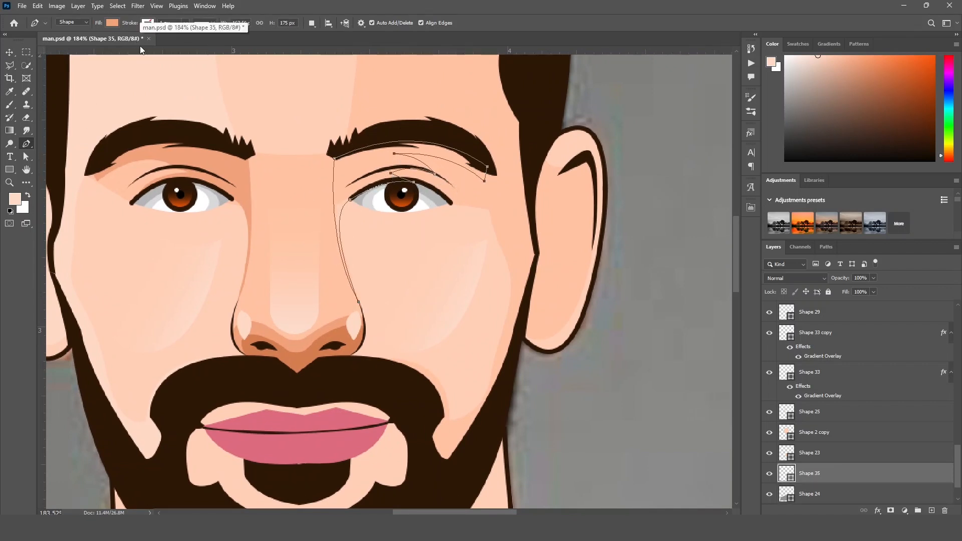
Draw a thin curved Pen tool highlight along the viewer-left upper eyelid crease and fill it with a light skin colour from the recent swatches.
{"action": "scroll", "coordinate": [503, 365], "scroll_direction": "up", "scroll_amount": 2}
{"action": "scroll", "coordinate": [389, 279], "scroll_direction": "up", "scroll_amount": 3}
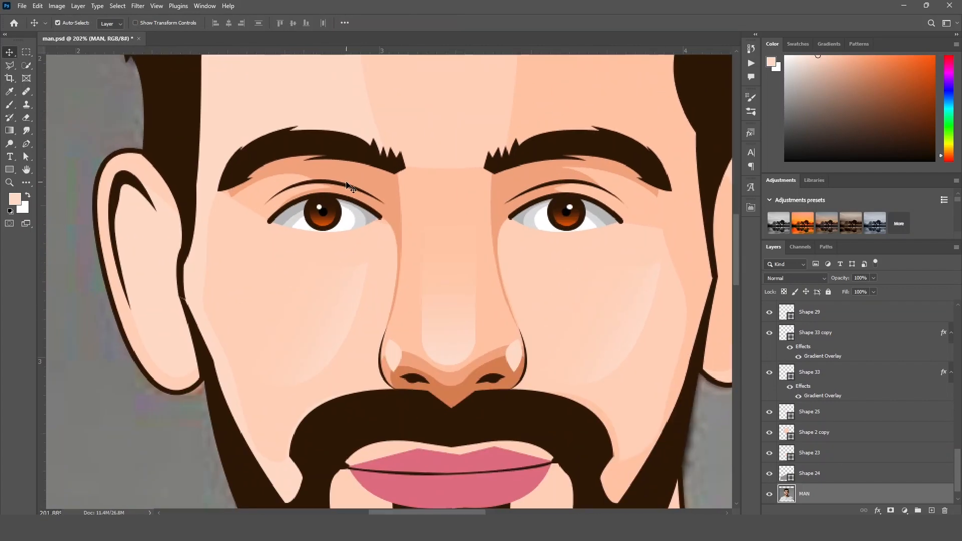
{"action": "key", "text": "p"}
{"action": "left_click", "coordinate": [263, 199]}
{"action": "left_click_drag", "start_coordinate": [374, 193], "coordinate": [435, 237]}
{"action": "left_click", "coordinate": [374, 192], "text": "alt"}
{"action": "left_click_drag", "start_coordinate": [263, 200], "coordinate": [209, 248]}
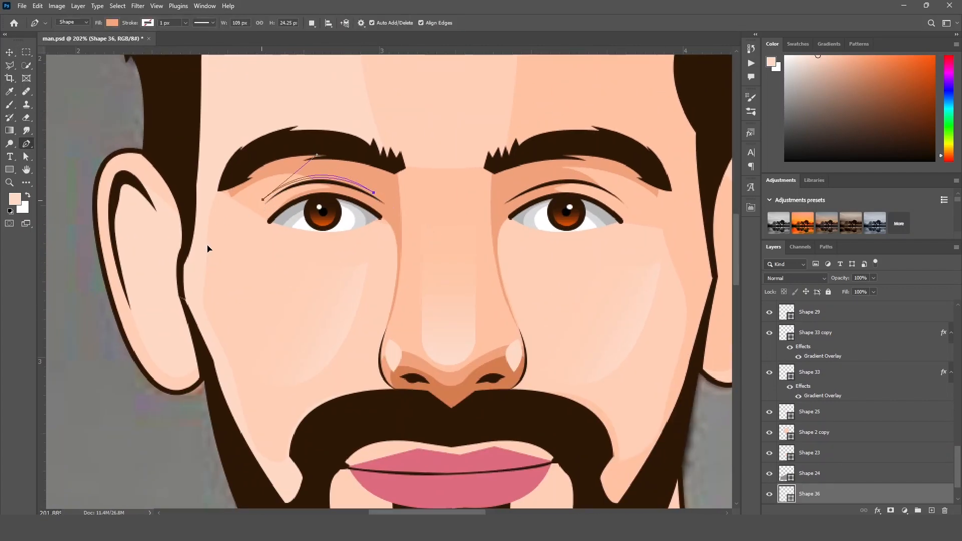
{"action": "left_click", "coordinate": [112, 23]}
{"action": "left_click", "coordinate": [49, 77]}
Raise the eyelid highlight layer directly above Rectangle 1 and duplicate the highlight toward the viewer-right eye.
{"action": "left_click", "coordinate": [9, 52]}
{"action": "key", "text": "ctrl+]"}
{"action": "key", "text": "ctrl+]"}
{"action": "key", "text": "ctrl+]"}
{"action": "key", "text": "ctrl+]"}
{"action": "key", "text": "ctrl+]"}
{"action": "key", "text": "ctrl+]"}
{"action": "key", "text": "ctrl+]"}
{"action": "key", "text": "ctrl+]"}
{"action": "key", "text": "ctrl+]"}
{"action": "key", "text": "ctrl+]"}
{"action": "key", "text": "ctrl+]"}
{"action": "key", "text": "ctrl+]"}
{"action": "key", "text": "ctrl+]"}
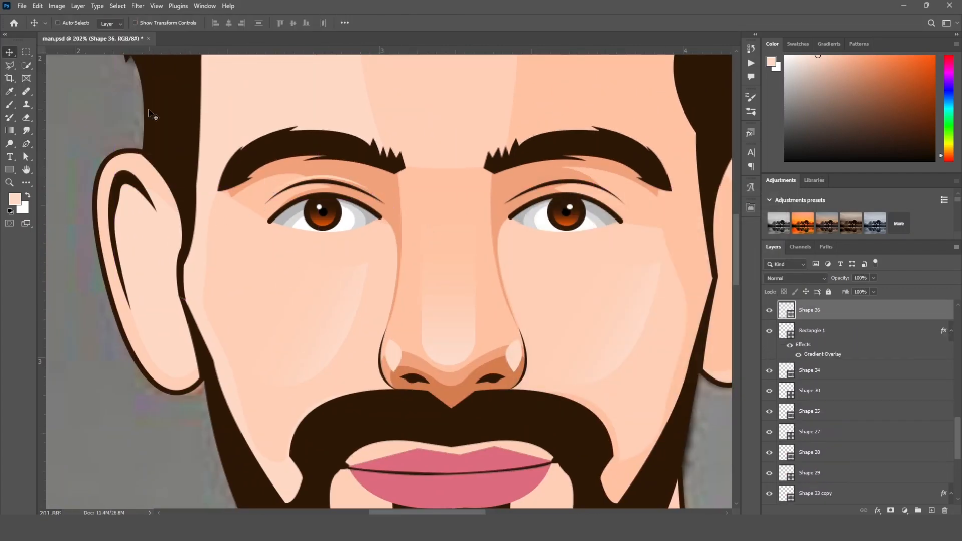
{"action": "left_click_drag", "start_coordinate": [347, 175], "coordinate": [644, 145]}
{"action": "left_click", "coordinate": [123, 309]}
Draw a closed rounded Pen tool highlight in the middle of the forehead and bring it to the top of the layer stack.
{"action": "scroll", "coordinate": [249, 316], "scroll_direction": "down", "scroll_amount": 10}
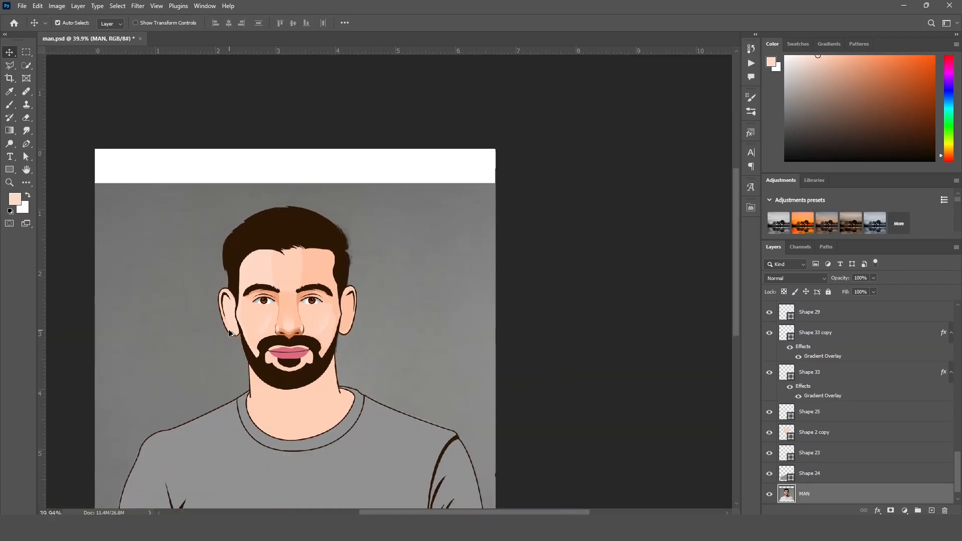
{"action": "scroll", "coordinate": [295, 295], "scroll_direction": "up", "scroll_amount": 6}
{"action": "left_click_drag", "start_coordinate": [260, 258], "coordinate": [314, 253]}
{"action": "scroll", "coordinate": [316, 255], "scroll_direction": "up", "scroll_amount": 2}
{"action": "scroll", "coordinate": [316, 259], "scroll_direction": "up", "scroll_amount": 3}
{"action": "key", "text": "p"}
{"action": "left_click", "coordinate": [287, 256]}
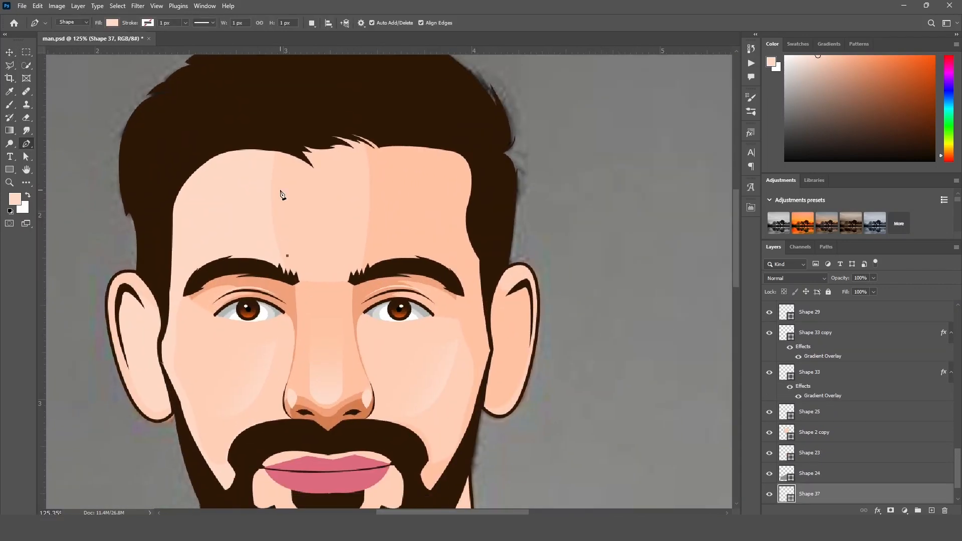
{"action": "left_click_drag", "start_coordinate": [281, 186], "coordinate": [290, 166]}
{"action": "left_click_drag", "start_coordinate": [363, 190], "coordinate": [372, 217]}
{"action": "left_click", "coordinate": [356, 255]}
{"action": "left_click_drag", "start_coordinate": [287, 256], "coordinate": [280, 267]}
{"action": "key", "text": "v"}
{"action": "key", "text": "ctrl+shift+]"}
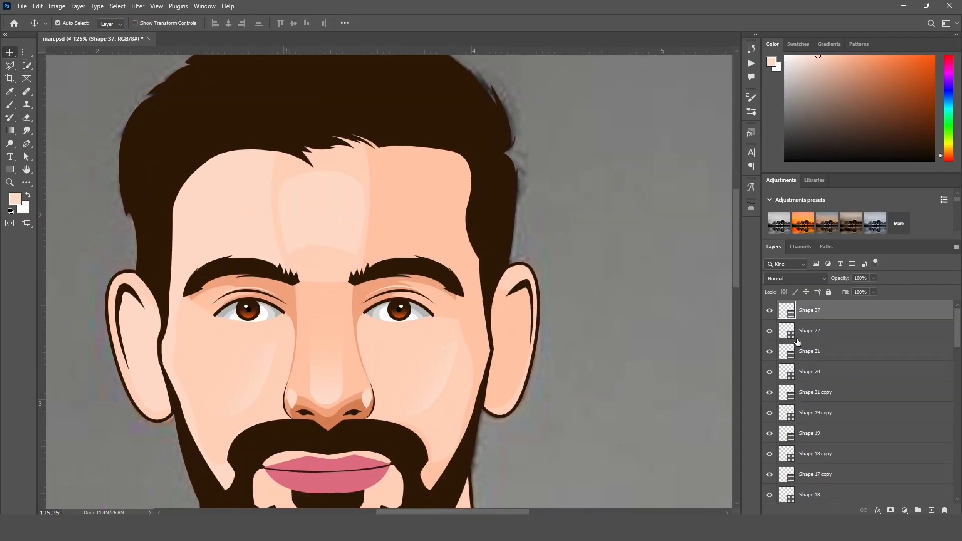
Copy the nose-bridge highlight's layer style and paste it onto the forehead highlight layer.
{"action": "left_click", "coordinate": [318, 384]}
{"action": "right_click", "coordinate": [862, 483]}
{"action": "left_click", "coordinate": [887, 291]}
{"action": "left_click", "coordinate": [341, 239]}
{"action": "right_click", "coordinate": [855, 311]}
{"action": "left_click", "coordinate": [883, 328]}
{"action": "left_click", "coordinate": [577, 236]}
Rotate the angle of the forehead highlight's gradient overlay so it fades diagonally.
{"action": "left_click_drag", "start_coordinate": [461, 235], "coordinate": [474, 269]}
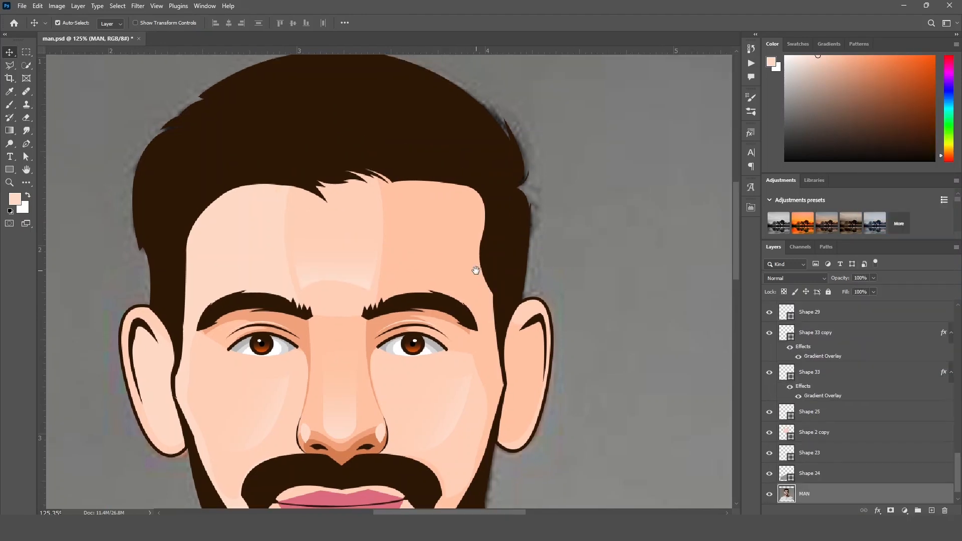
{"action": "left_click", "coordinate": [333, 251]}
{"action": "double_click", "coordinate": [822, 339]}
{"action": "left_click", "coordinate": [631, 203]}
{"action": "left_click_drag", "start_coordinate": [631, 203], "coordinate": [633, 200]}
{"action": "key", "text": "Return"}
{"action": "left_click", "coordinate": [633, 284]}
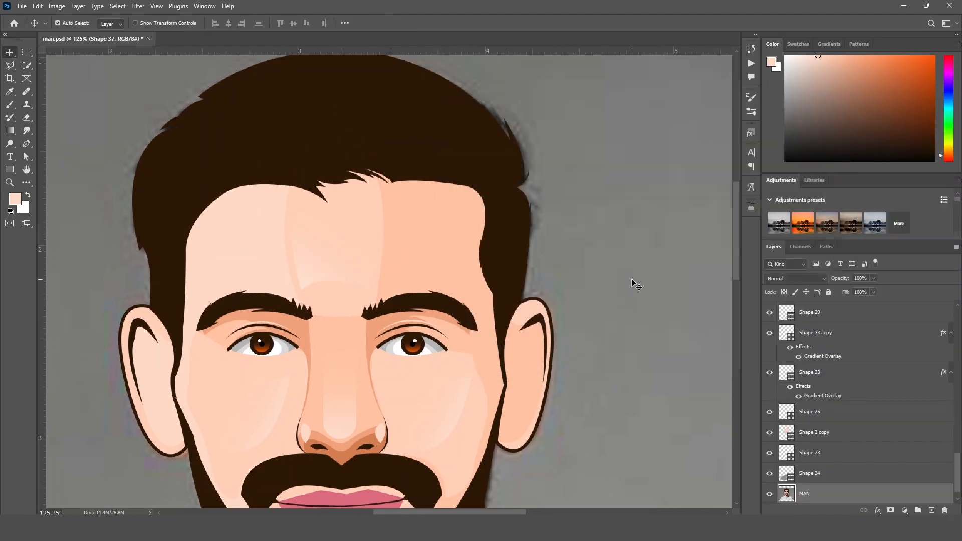
Draw a closed Pen tool shape covering the viewer-left half of the upper lip and the whole lower lip, following the mouth line.
{"action": "scroll", "coordinate": [353, 319], "scroll_direction": "down", "scroll_amount": 4}
{"action": "scroll", "coordinate": [395, 334], "scroll_direction": "up", "scroll_amount": 2}
{"action": "left_click_drag", "start_coordinate": [468, 343], "coordinate": [437, 296]}
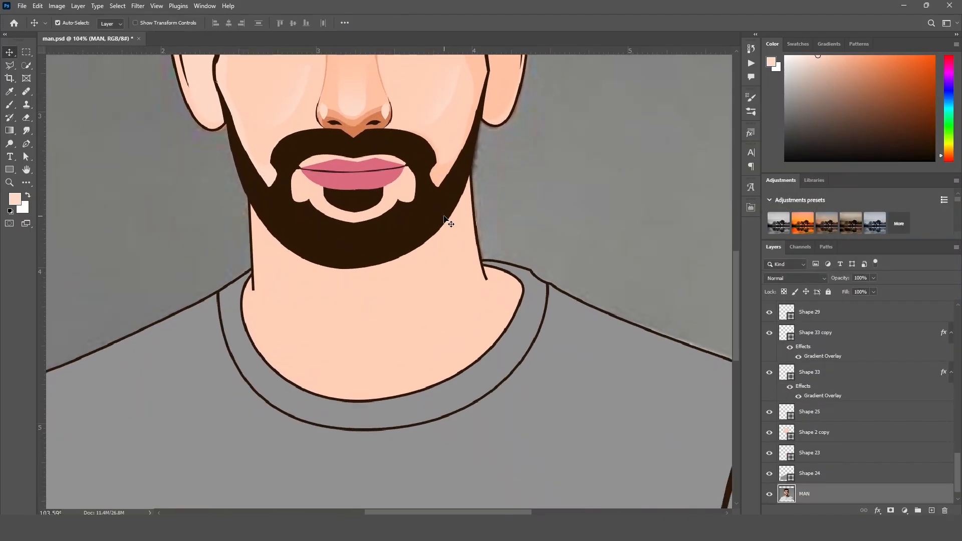
{"action": "scroll", "coordinate": [323, 174], "scroll_direction": "up", "scroll_amount": 4}
{"action": "left_click_drag", "start_coordinate": [390, 178], "coordinate": [344, 204]}
{"action": "scroll", "coordinate": [327, 205], "scroll_direction": "up", "scroll_amount": 1}
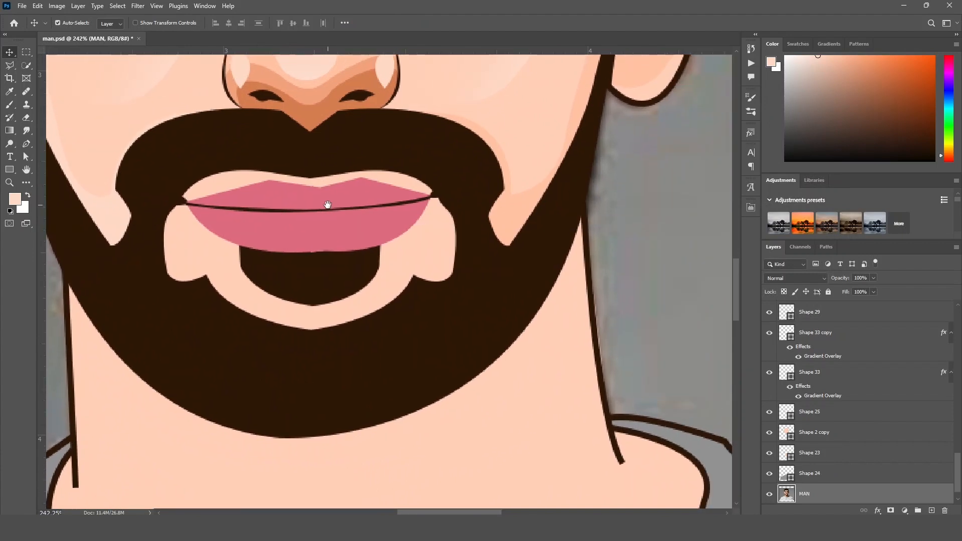
{"action": "key", "text": "p"}
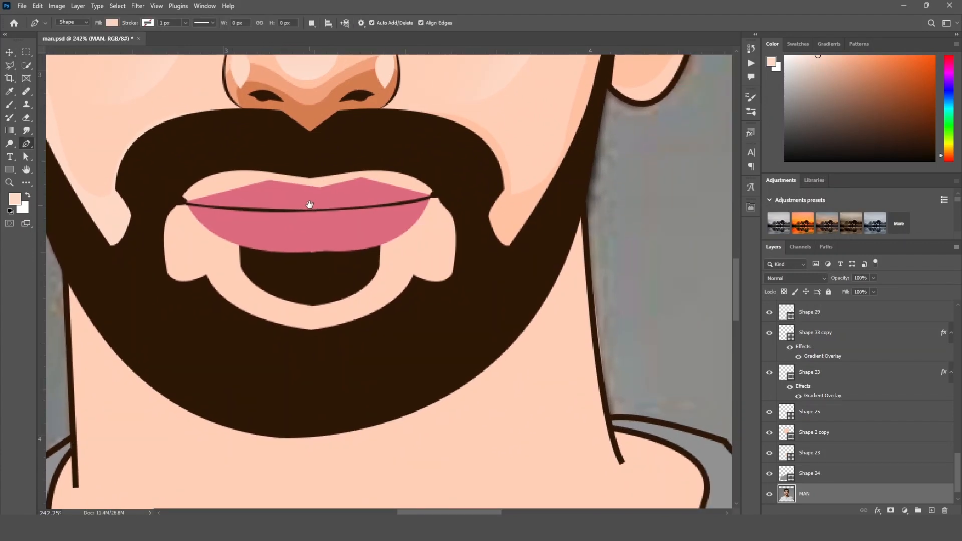
{"action": "left_click_drag", "start_coordinate": [310, 205], "coordinate": [326, 200]}
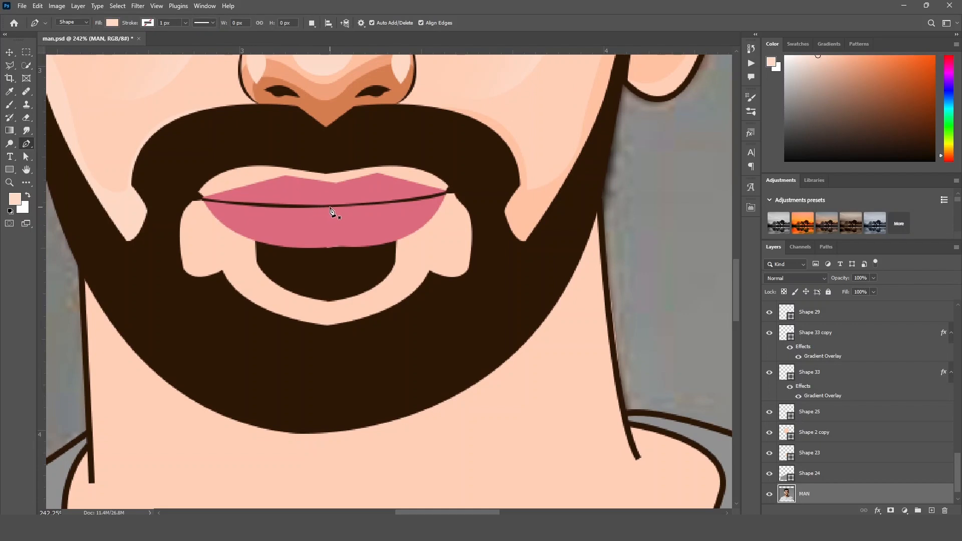
{"action": "left_click", "coordinate": [339, 208]}
{"action": "left_click", "coordinate": [332, 178]}
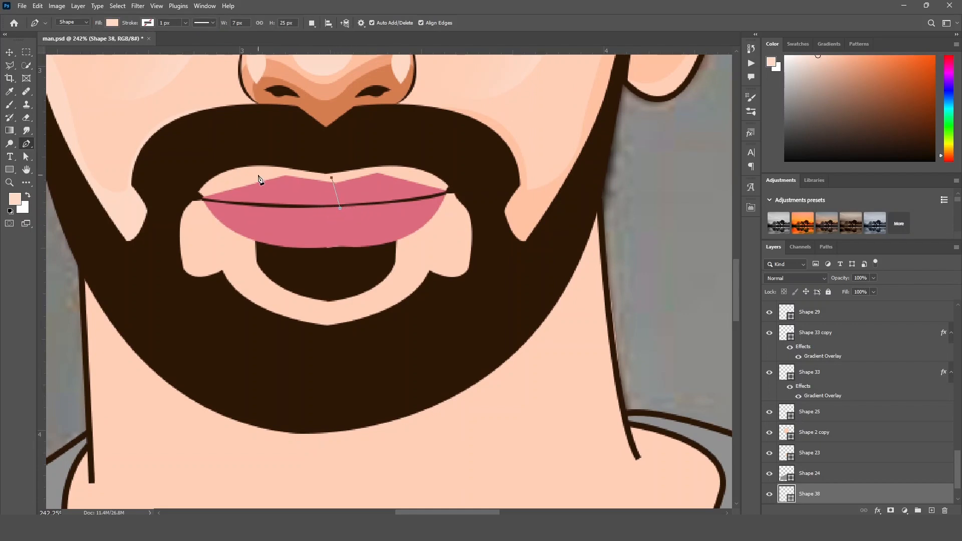
{"action": "left_click", "coordinate": [257, 174]}
{"action": "left_click", "coordinate": [186, 198]}
{"action": "left_click", "coordinate": [263, 260]}
{"action": "key", "text": "ctrl+z"}
{"action": "left_click_drag", "start_coordinate": [452, 195], "coordinate": [455, 146]}
{"action": "key", "text": "ctrl+z"}
{"action": "left_click_drag", "start_coordinate": [443, 244], "coordinate": [459, 194]}
{"action": "left_click", "coordinate": [451, 192]}
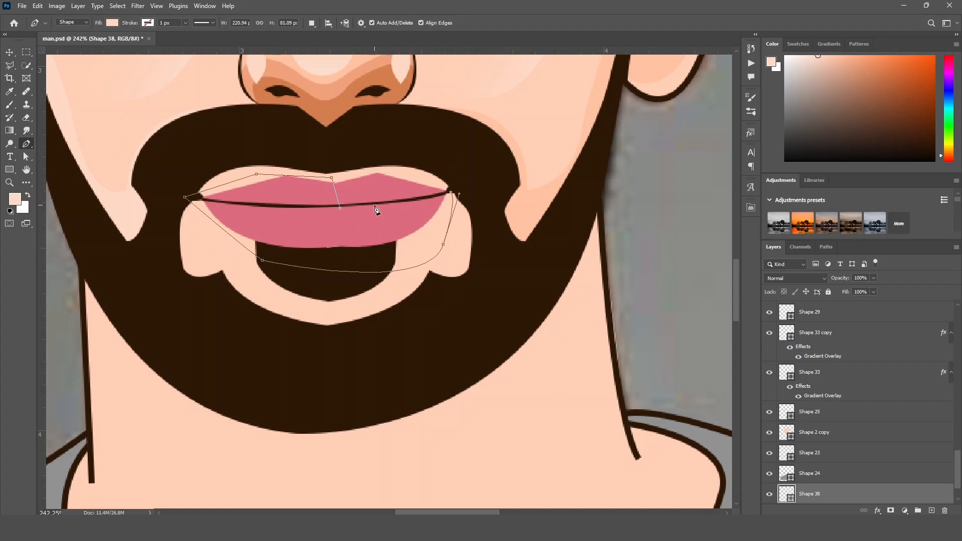
{"action": "left_click", "coordinate": [340, 209]}
Set the lip shape's fill to a deeper, more saturated pink based on the sampled lip colour.
{"action": "left_click", "coordinate": [112, 23]}
{"action": "left_click", "coordinate": [175, 43]}
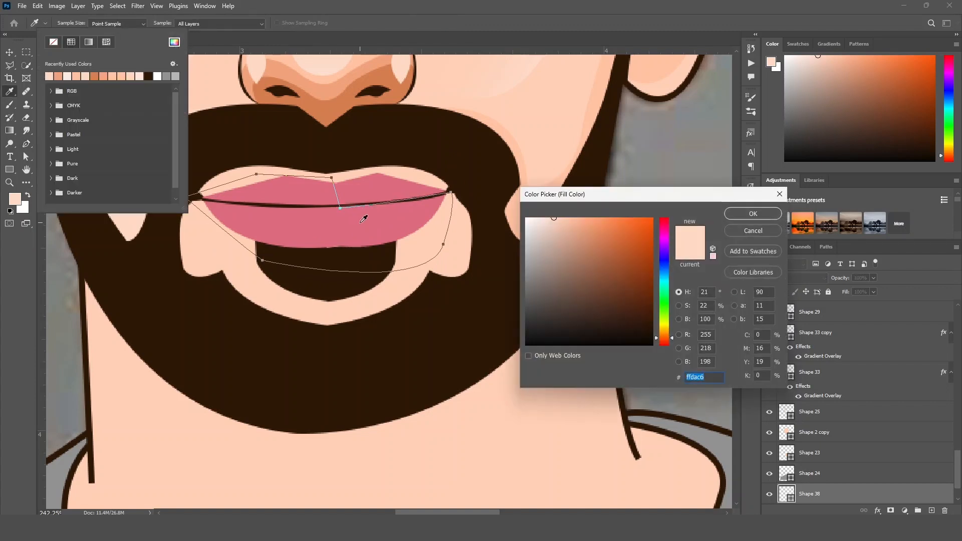
{"action": "left_click", "coordinate": [366, 217]}
{"action": "left_click_drag", "start_coordinate": [593, 234], "coordinate": [612, 238]}
{"action": "key", "text": "Return"}
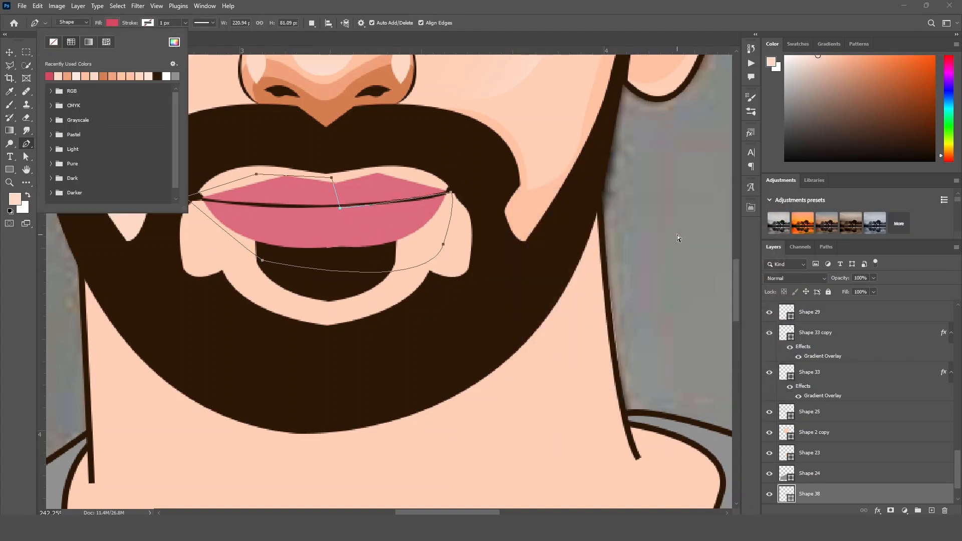
Bring the new deep pink lip shape layer forward to the very front of the layer stack.
{"action": "key", "text": "ctrl+]"}
{"action": "key", "text": "ctrl+]"}
{"action": "key", "text": "ctrl+]"}
{"action": "key", "text": "ctrl+]"}
{"action": "key", "text": "ctrl+]"}
{"action": "key", "text": "ctrl+]"}
{"action": "key", "text": "ctrl+]"}
{"action": "key", "text": "ctrl+]"}
{"action": "key", "text": "ctrl+]"}
{"action": "key", "text": "ctrl+]"}
{"action": "key", "text": "ctrl+]"}
{"action": "key", "text": "ctrl+]"}
{"action": "key", "text": "ctrl+]"}
{"action": "key", "text": "ctrl+]"}
{"action": "key", "text": "ctrl+]"}
{"action": "key", "text": "ctrl+]"}
{"action": "key", "text": "ctrl+]"}
{"action": "key", "text": "ctrl+]"}
{"action": "key", "text": "ctrl+]"}
{"action": "key", "text": "ctrl+]"}
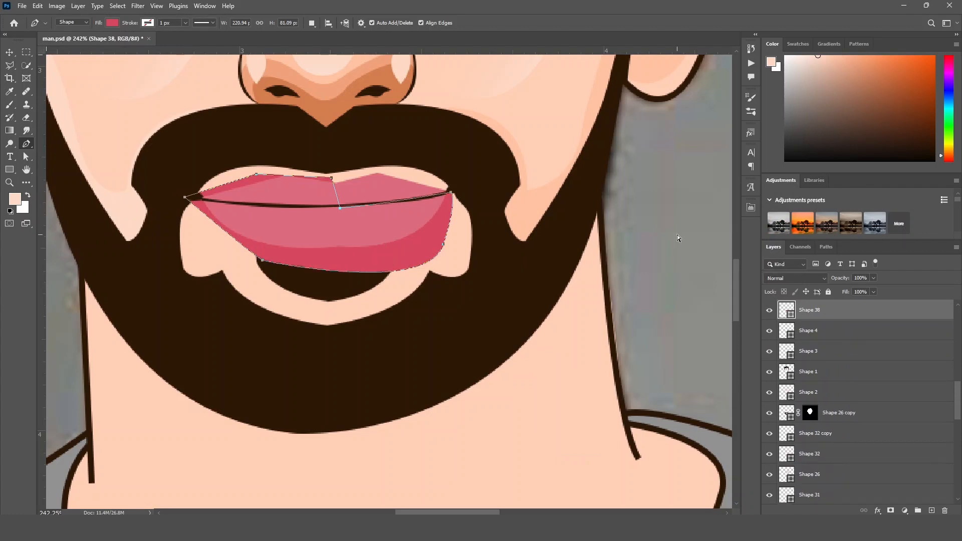
{"action": "key", "text": "ctrl+]"}
{"action": "key", "text": "ctrl+]"}
{"action": "key", "text": "ctrl+]"}
Mask the deep pink lip shape to the outline of the base lip shape.
{"action": "left_click", "coordinate": [12, 56]}
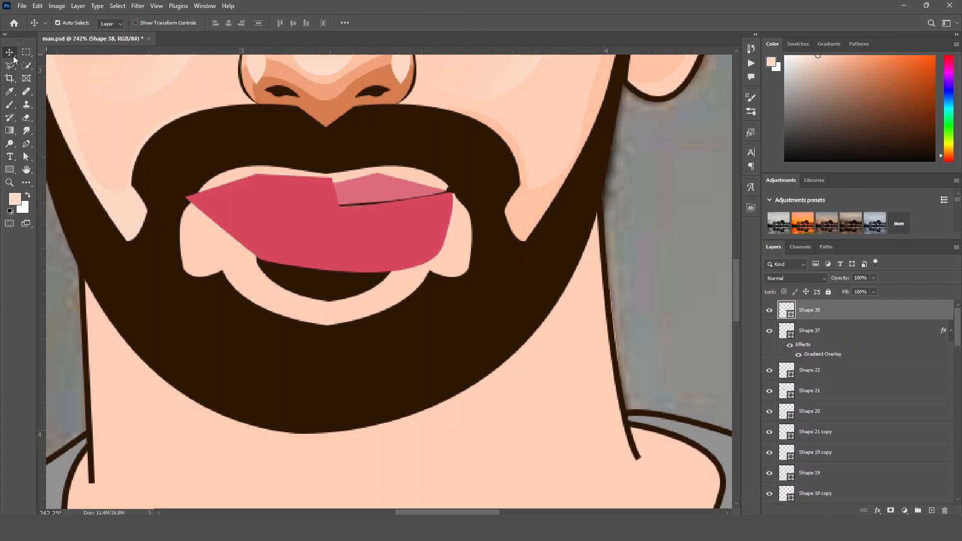
{"action": "left_click", "coordinate": [387, 192]}
{"action": "left_click", "coordinate": [791, 432], "text": "ctrl"}
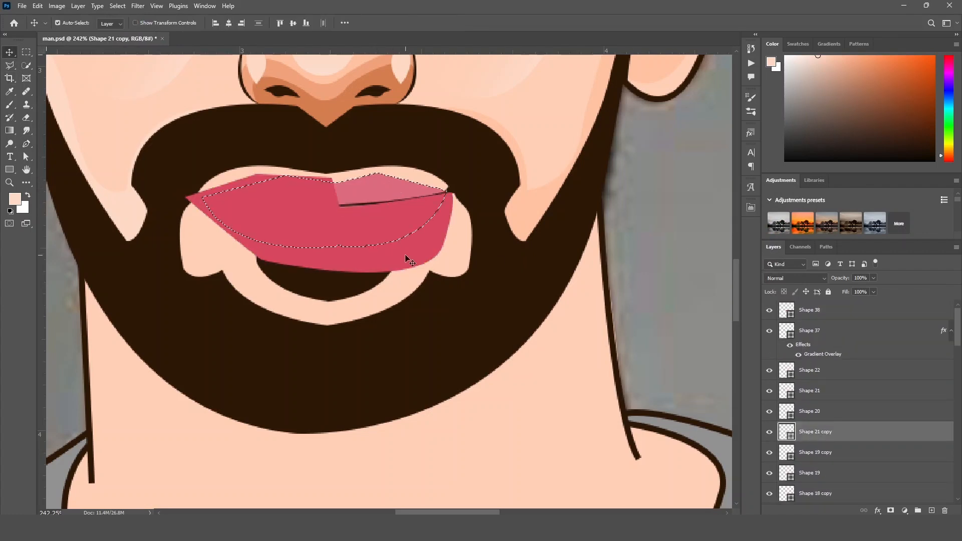
{"action": "left_click", "coordinate": [411, 255]}
{"action": "left_click", "coordinate": [890, 511]}
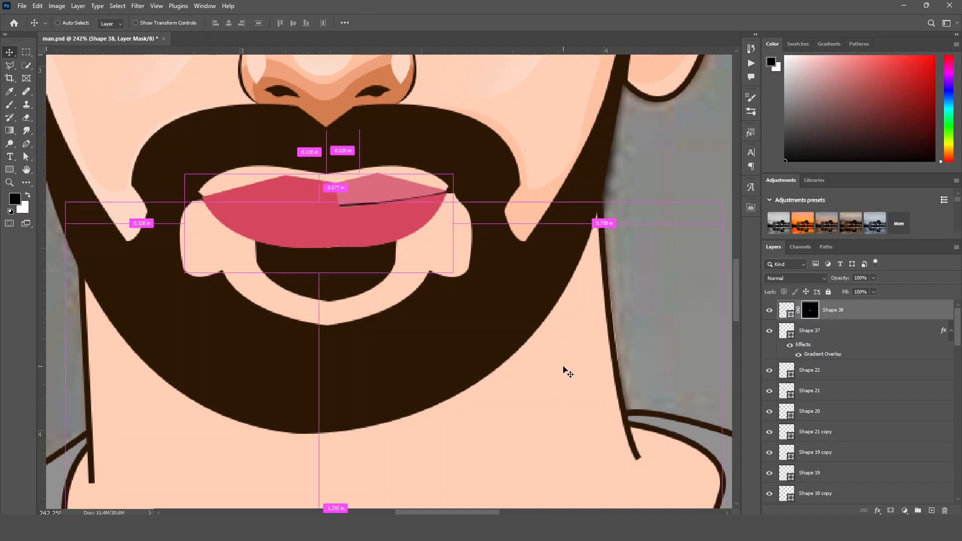
Send the masked lip shape backward so it sits directly beneath the dark mouth line.
{"action": "key", "text": "ctrl+bracketleft"}
{"action": "key", "text": "ctrl+bracketleft"}
{"action": "key", "text": "ctrl+bracketleft"}
{"action": "key", "text": "ctrl+bracketleft"}
{"action": "key", "text": "ctrl+bracketleft"}
{"action": "key", "text": "ctrl+bracketright"}
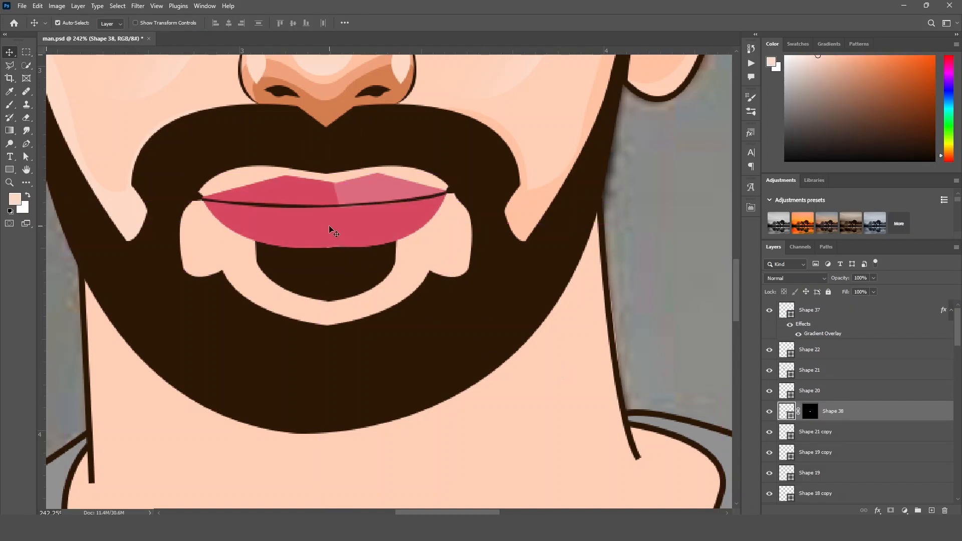
Recolour the masked lip shape with a slightly darker, muted pink based on the base lip colour, c55e6f.
{"action": "key", "text": "u"}
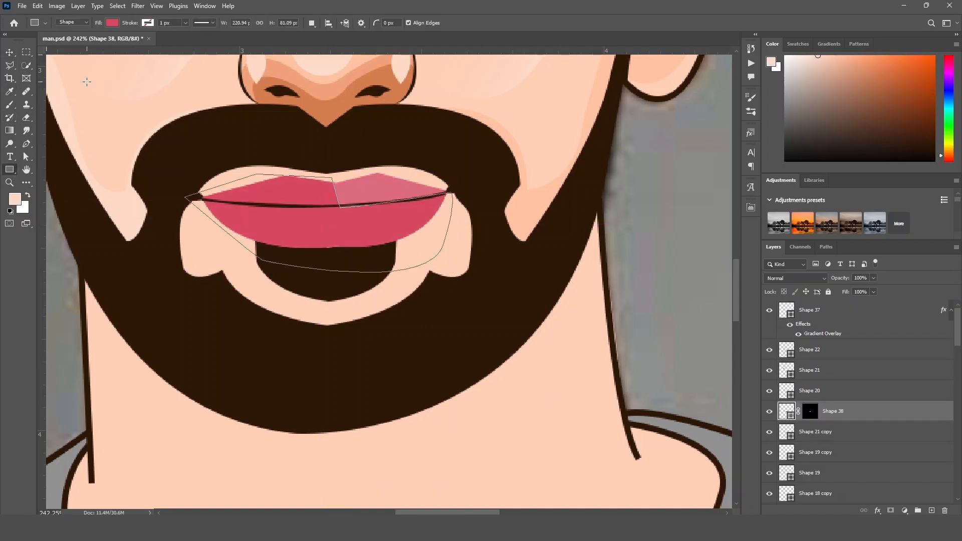
{"action": "left_click", "coordinate": [116, 24]}
{"action": "left_click", "coordinate": [174, 42]}
{"action": "left_click", "coordinate": [396, 192]}
{"action": "left_click", "coordinate": [593, 241]}
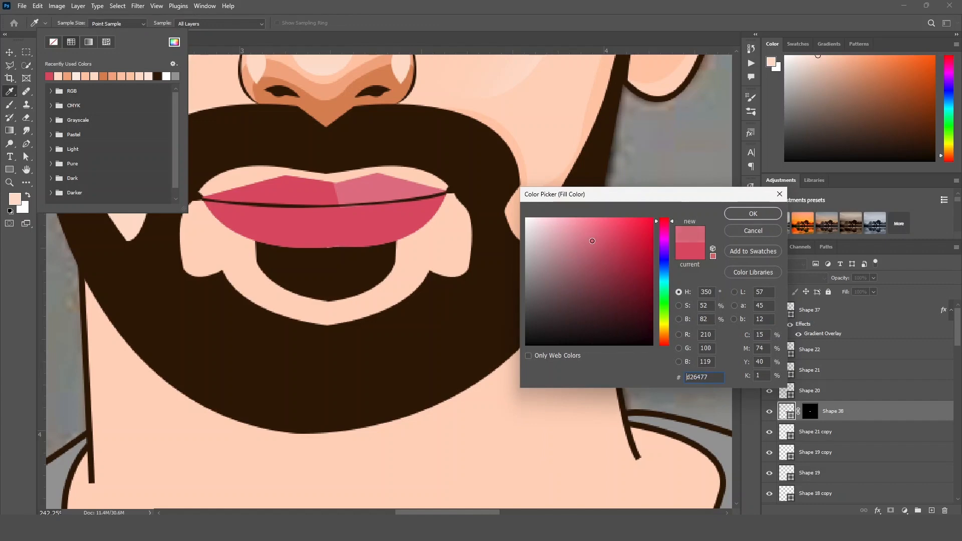
{"action": "left_click_drag", "start_coordinate": [592, 241], "coordinate": [593, 248]}
{"action": "left_click", "coordinate": [734, 216]}
{"action": "left_click", "coordinate": [174, 42]}
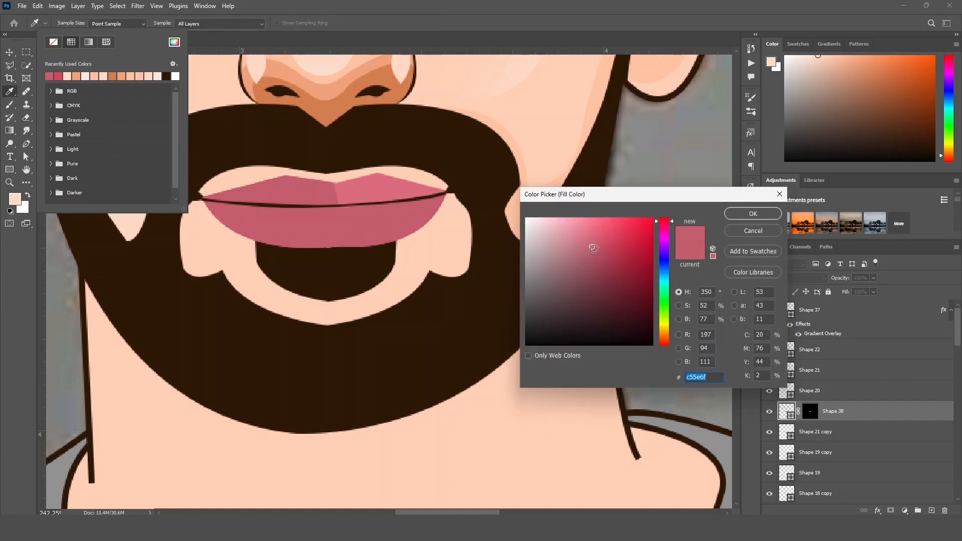
{"action": "left_click", "coordinate": [763, 210]}
{"action": "key", "text": "v"}
{"action": "left_click", "coordinate": [625, 286]}
{"action": "scroll", "coordinate": [358, 293], "scroll_direction": "down", "scroll_amount": 5}
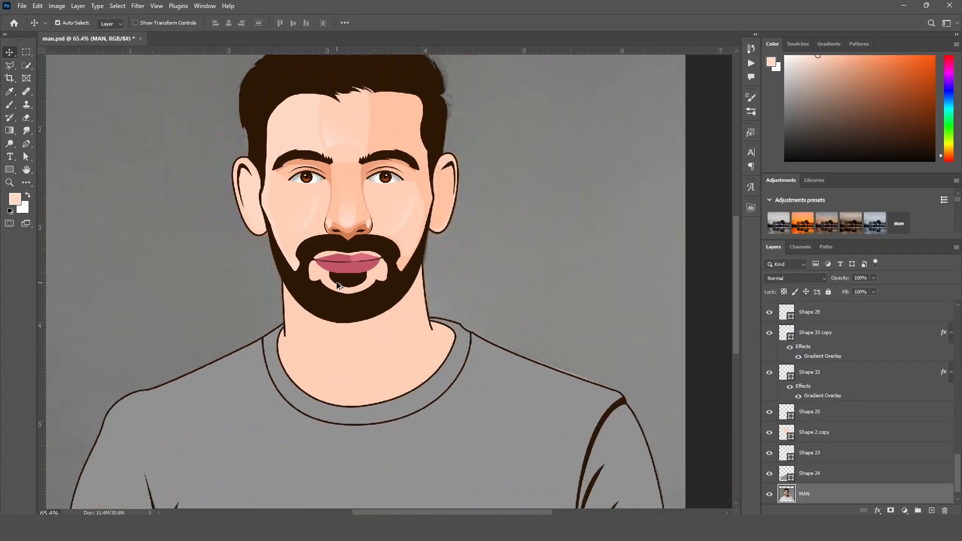
{"action": "scroll", "coordinate": [350, 273], "scroll_direction": "up", "scroll_amount": 6}
{"action": "key", "text": "p"}
{"action": "left_click", "coordinate": [234, 222]}
{"action": "left_click_drag", "start_coordinate": [396, 226], "coordinate": [481, 198]}
{"action": "key", "text": "ctrl+z"}
{"action": "key", "text": "ctrl+z"}
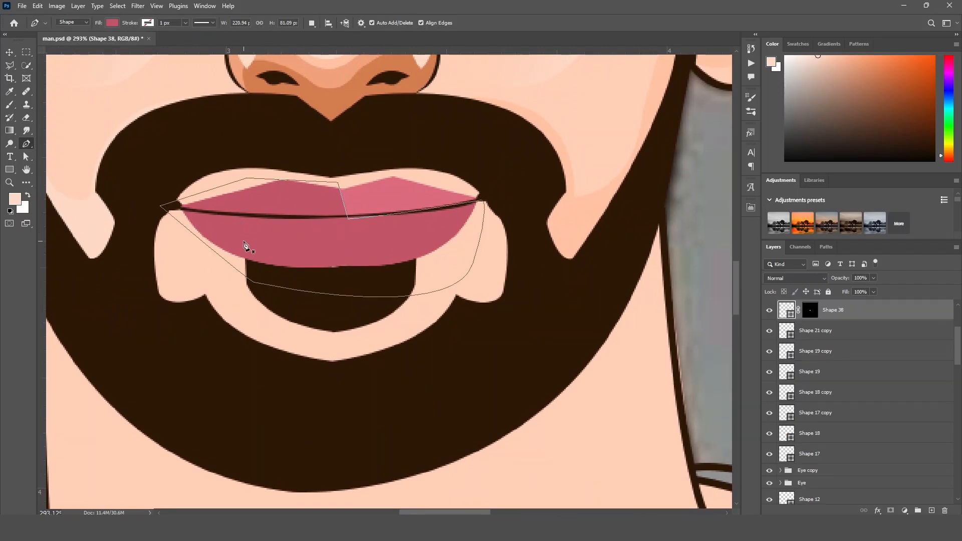
Draw a closed, tapering Pen tool highlight about 104 px wide and 18 px high across the lower lip.
{"action": "left_click", "coordinate": [242, 245]}
{"action": "left_click_drag", "start_coordinate": [239, 225], "coordinate": [243, 220]}
{"action": "left_click_drag", "start_coordinate": [388, 224], "coordinate": [427, 210]}
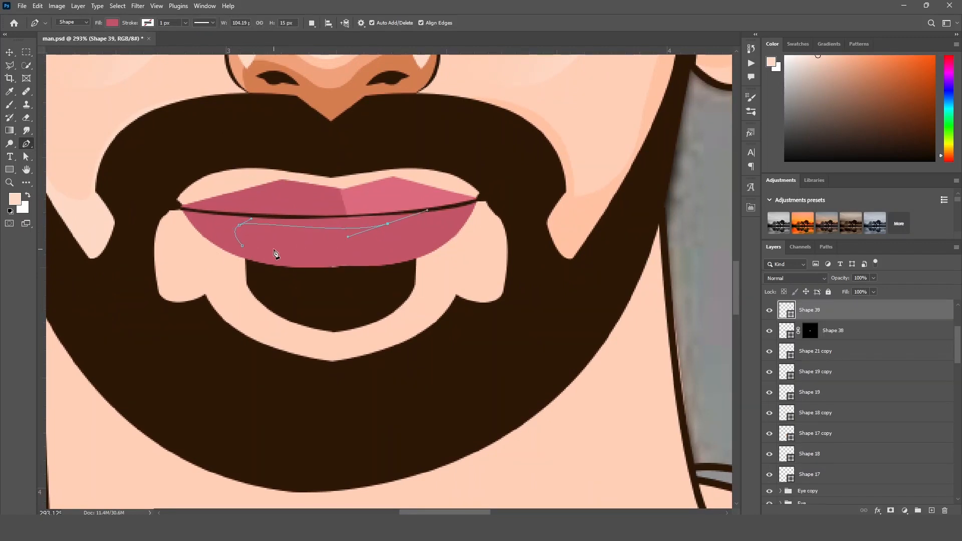
{"action": "left_click_drag", "start_coordinate": [242, 246], "coordinate": [151, 233]}
Set the lower-lip highlight's fill to a lighter pink based on the sampled upper-lip colour.
{"action": "left_click", "coordinate": [111, 26]}
{"action": "left_click", "coordinate": [174, 42]}
{"action": "left_click", "coordinate": [390, 189]}
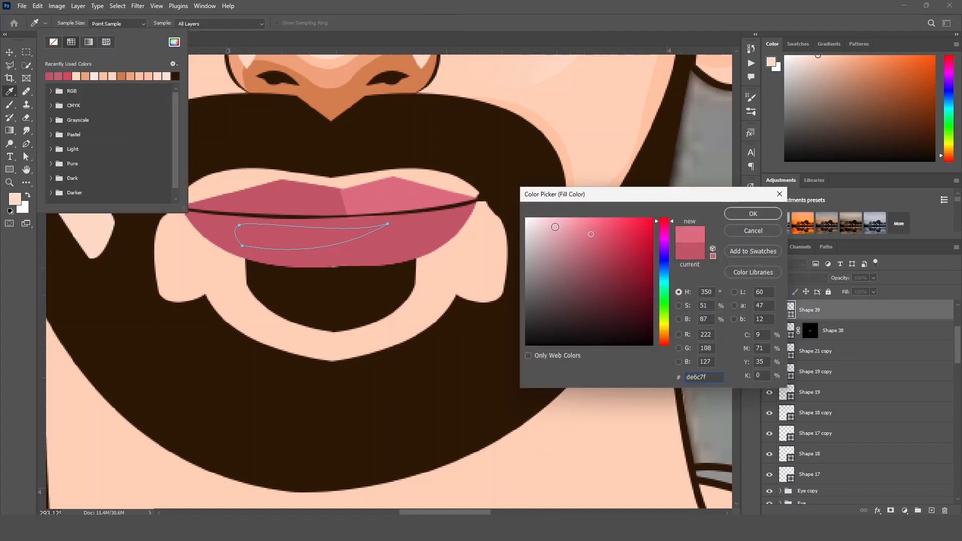
{"action": "left_click_drag", "start_coordinate": [598, 232], "coordinate": [576, 227]}
{"action": "key", "text": "Return"}
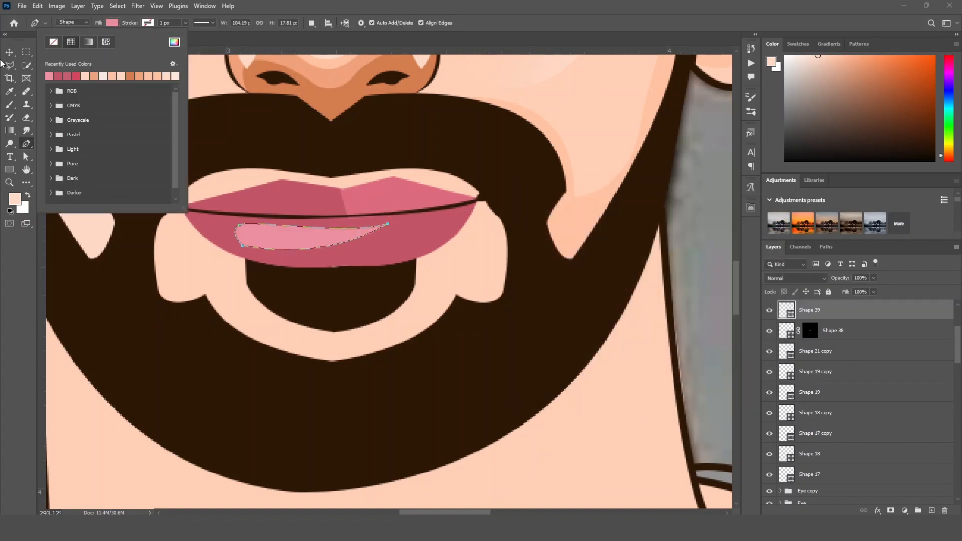
Nudge the highlight slightly toward the viewer-right so it sits more centrally on the lower lip.
{"action": "left_click", "coordinate": [9, 52]}
{"action": "left_click_drag", "start_coordinate": [310, 266], "coordinate": [273, 265]}
{"action": "left_click_drag", "start_coordinate": [280, 240], "coordinate": [297, 242]}
{"action": "left_click_drag", "start_coordinate": [226, 250], "coordinate": [277, 260]}
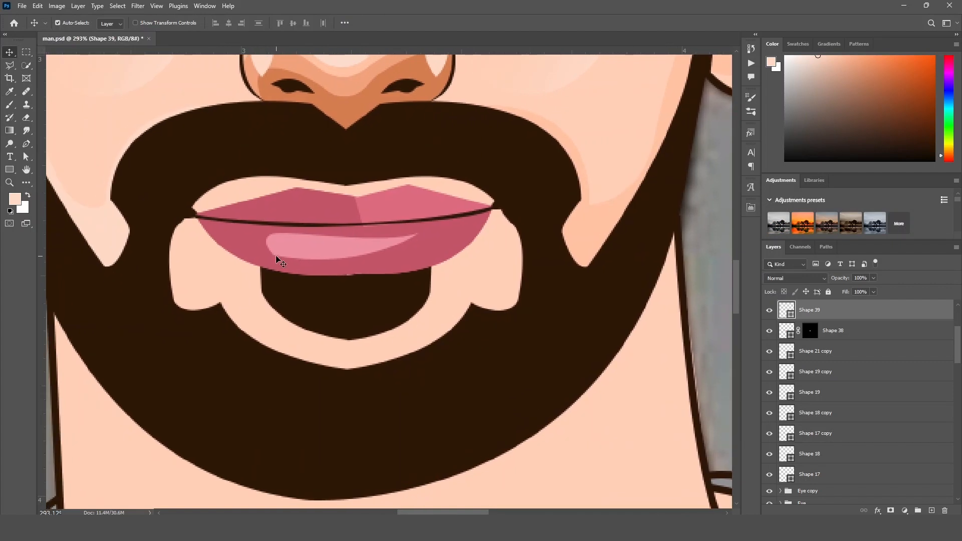
Draw a Pen tool shadow shape about 97 px wide and 82 px high over the viewer-left corner of both lips.
{"action": "key", "text": "p"}
{"action": "left_click", "coordinate": [243, 257]}
{"action": "left_click_drag", "start_coordinate": [224, 221], "coordinate": [230, 209]}
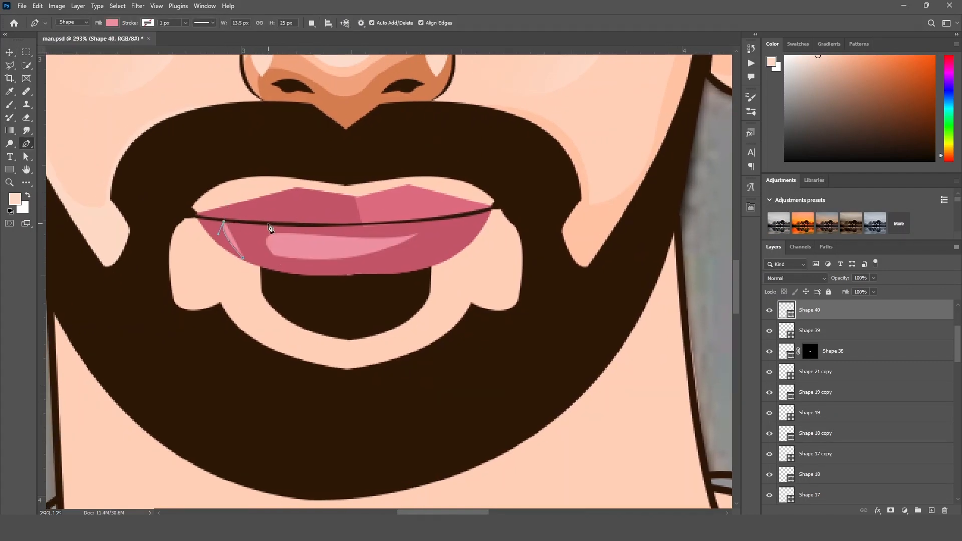
{"action": "left_click", "coordinate": [269, 224]}
{"action": "left_click", "coordinate": [324, 188]}
{"action": "left_click", "coordinate": [255, 179]}
{"action": "left_click", "coordinate": [190, 196]}
{"action": "left_click", "coordinate": [181, 242]}
{"action": "left_click", "coordinate": [267, 299]}
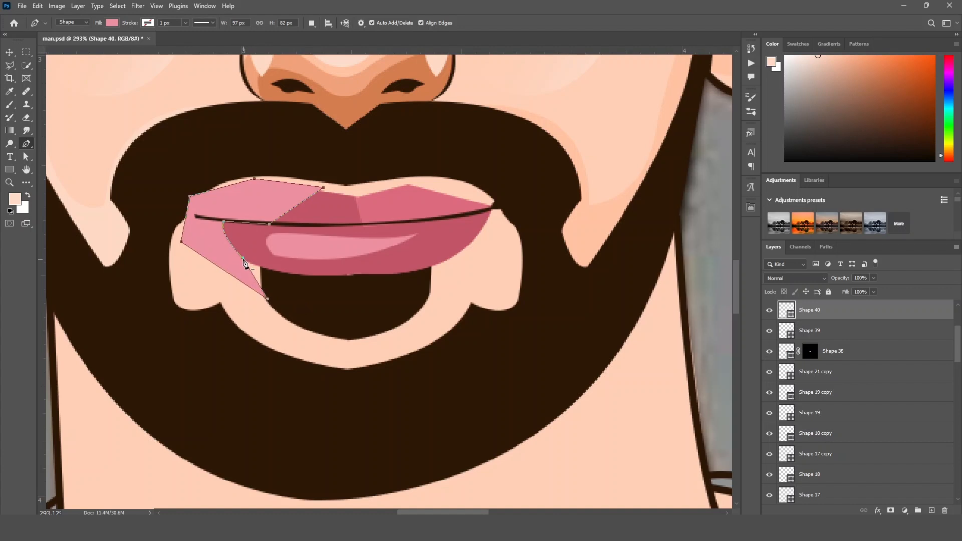
Fill the lip-corner shadow with a dark red, a7384a, derived from the sampled lip colour.
{"action": "key", "text": "i"}
{"action": "left_click", "coordinate": [278, 267]}
{"action": "key", "text": "alt+BackSpace"}
{"action": "key", "text": "u"}
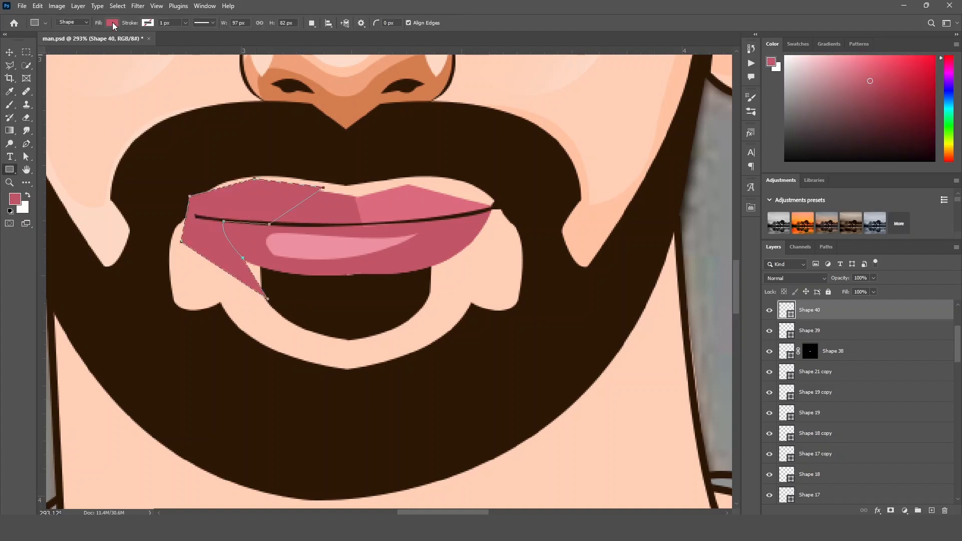
{"action": "left_click", "coordinate": [113, 23]}
{"action": "left_click", "coordinate": [174, 42]}
{"action": "left_click", "coordinate": [609, 261]}
{"action": "left_click", "coordinate": [726, 218]}
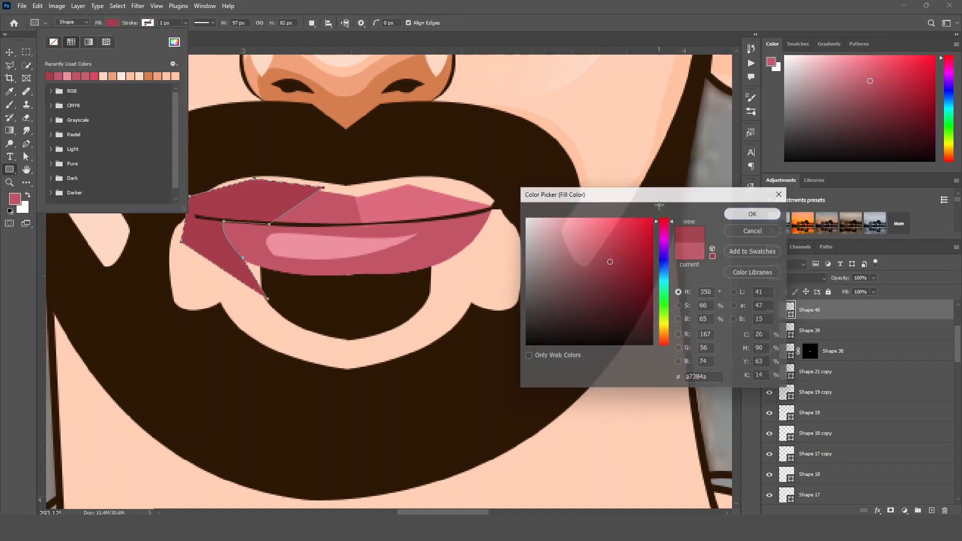
Mask the lip-corner shadow to the outline of the base lip shape.
{"action": "left_click", "coordinate": [9, 52]}
{"action": "left_click", "coordinate": [339, 213]}
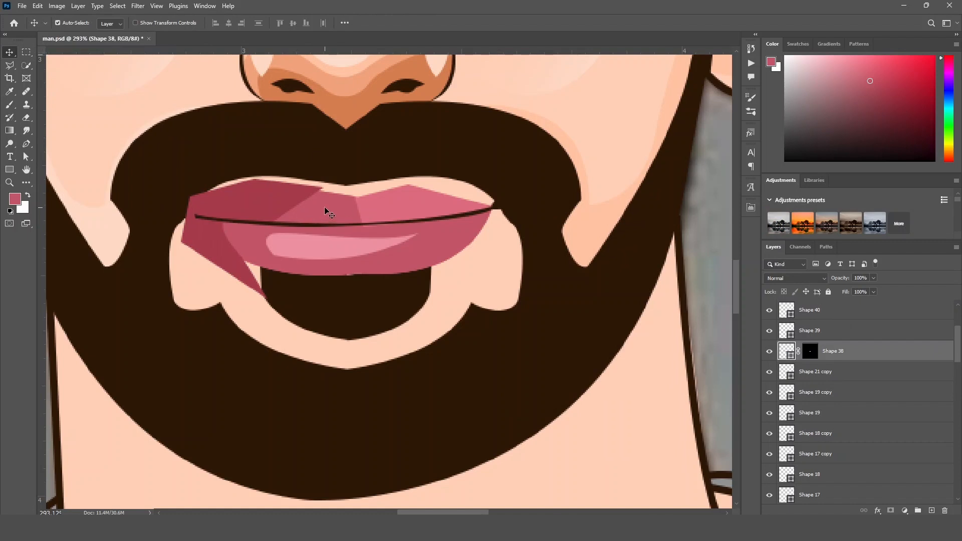
{"action": "left_click", "coordinate": [421, 200]}
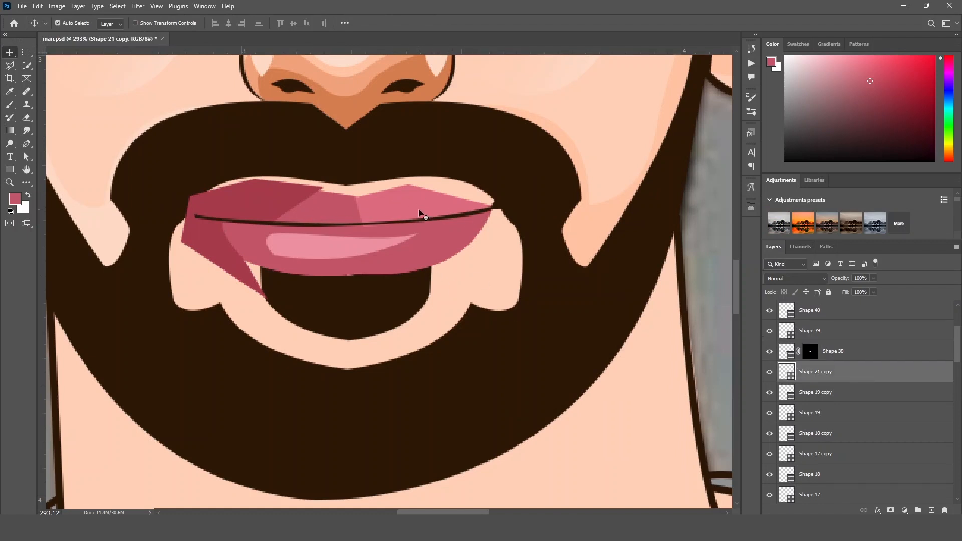
{"action": "left_click", "coordinate": [787, 375], "text": "ctrl"}
{"action": "left_click", "coordinate": [231, 202]}
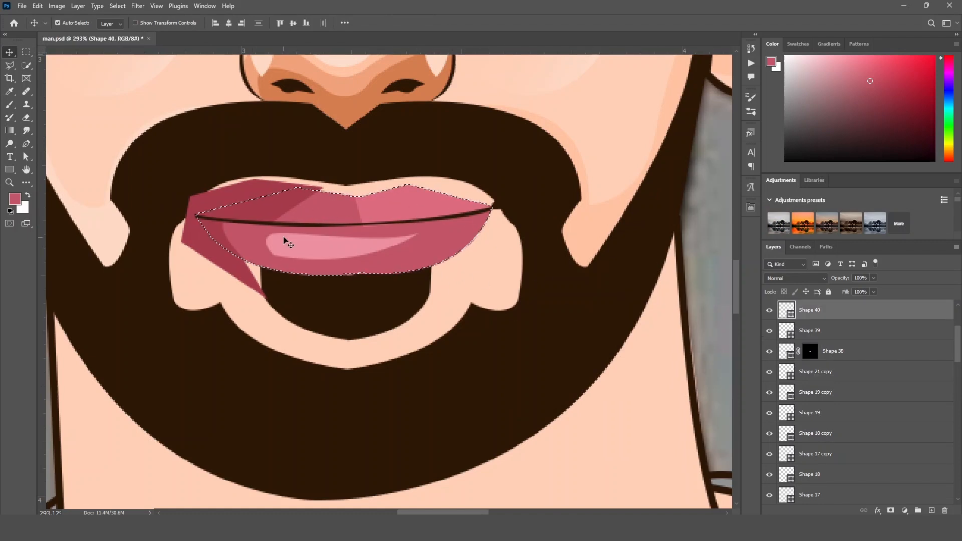
{"action": "left_click", "coordinate": [891, 511]}
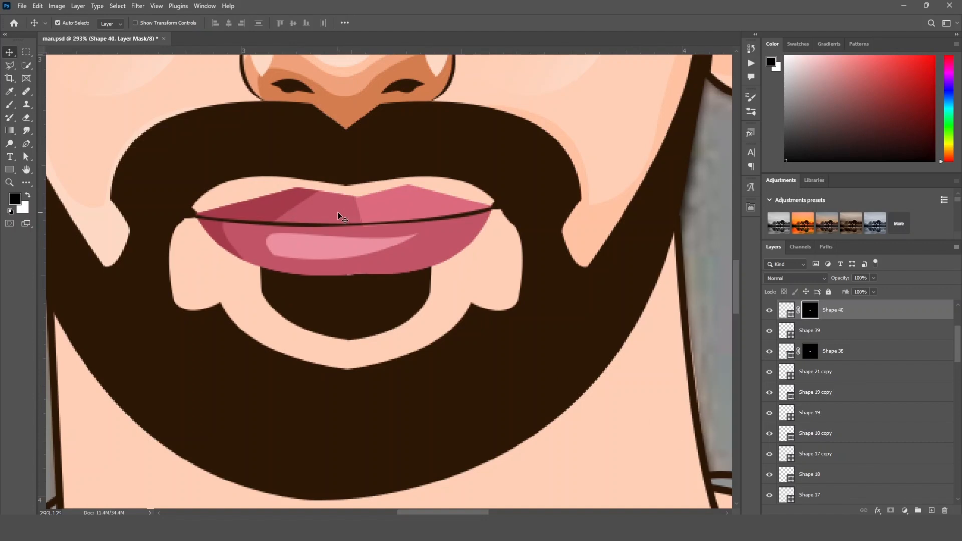
Lower the lip-corner shadow layer's fill opacity to 63%.
{"action": "key", "text": "ctrl+0"}
{"action": "left_click", "coordinate": [676, 300]}
{"action": "scroll", "coordinate": [377, 300], "scroll_direction": "up", "scroll_amount": 5}
{"action": "left_click", "coordinate": [388, 225]}
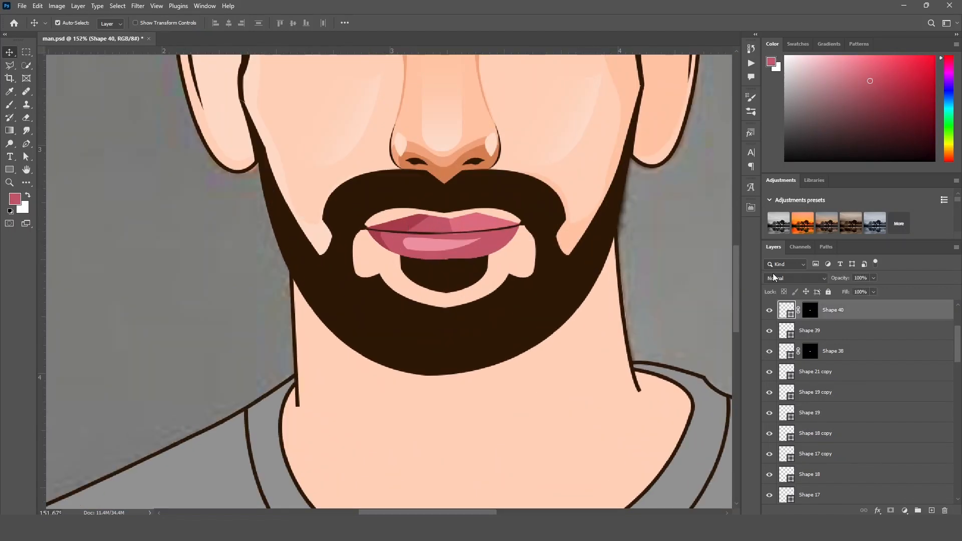
{"action": "left_click_drag", "start_coordinate": [874, 292], "coordinate": [869, 305]}
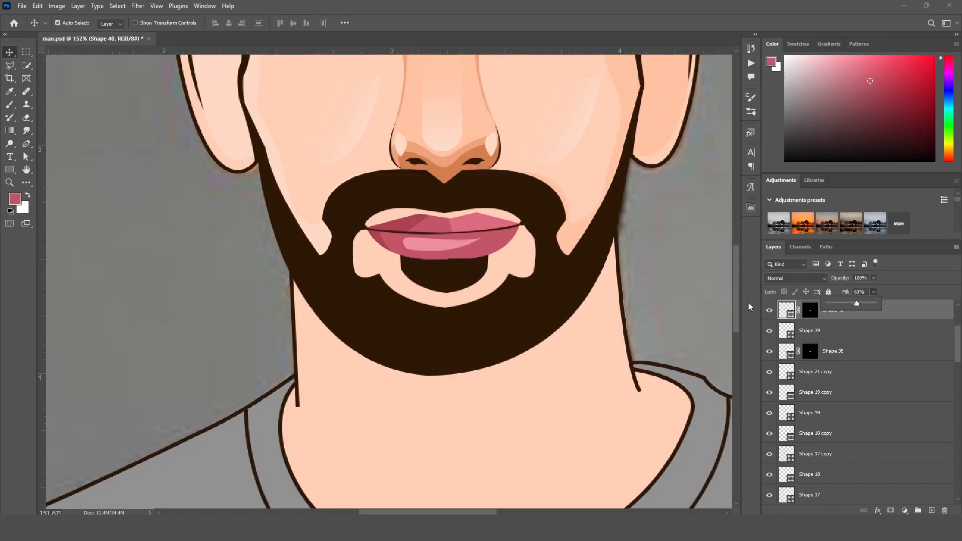
{"action": "left_click", "coordinate": [696, 301]}
{"action": "key", "text": "ctrl+0"}
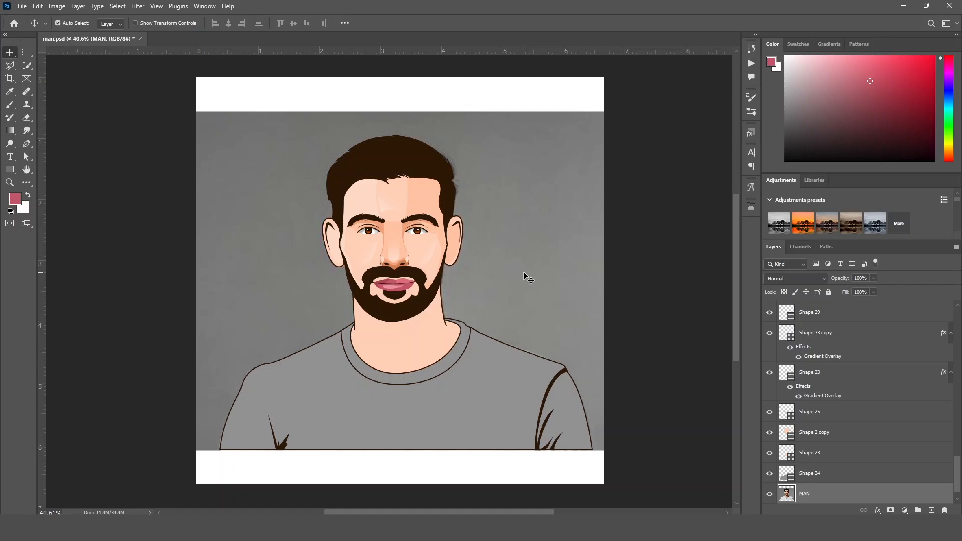
Examine the cartoon's face and hair up close to check the shading so far.
{"action": "scroll", "coordinate": [527, 277], "scroll_direction": "up", "scroll_amount": 1}
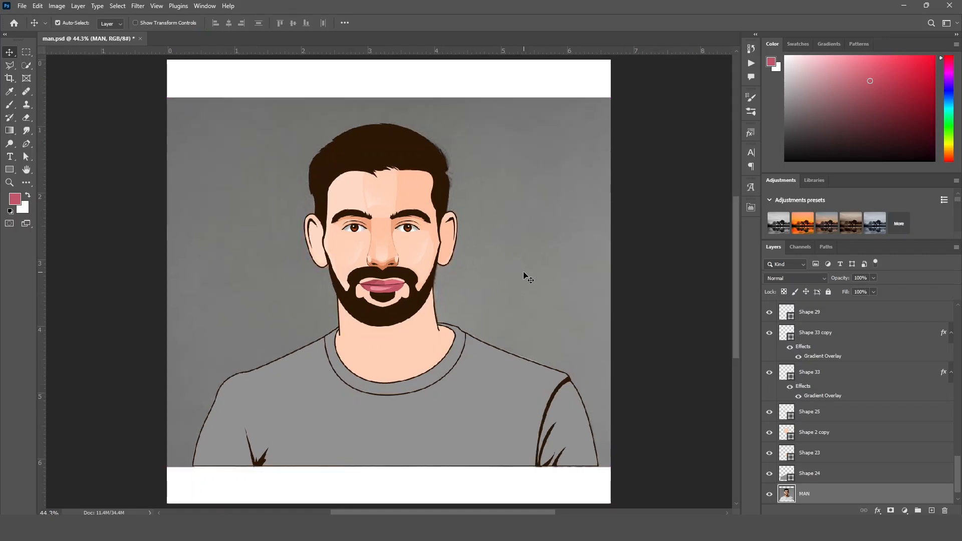
{"action": "scroll", "coordinate": [396, 146], "scroll_direction": "up", "scroll_amount": 6}
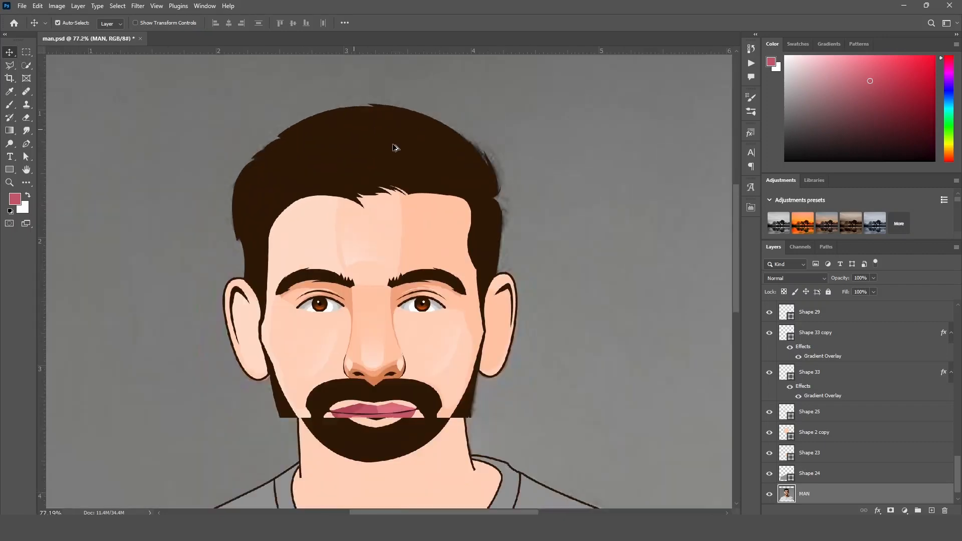
{"action": "left_click_drag", "start_coordinate": [435, 175], "coordinate": [449, 147]}
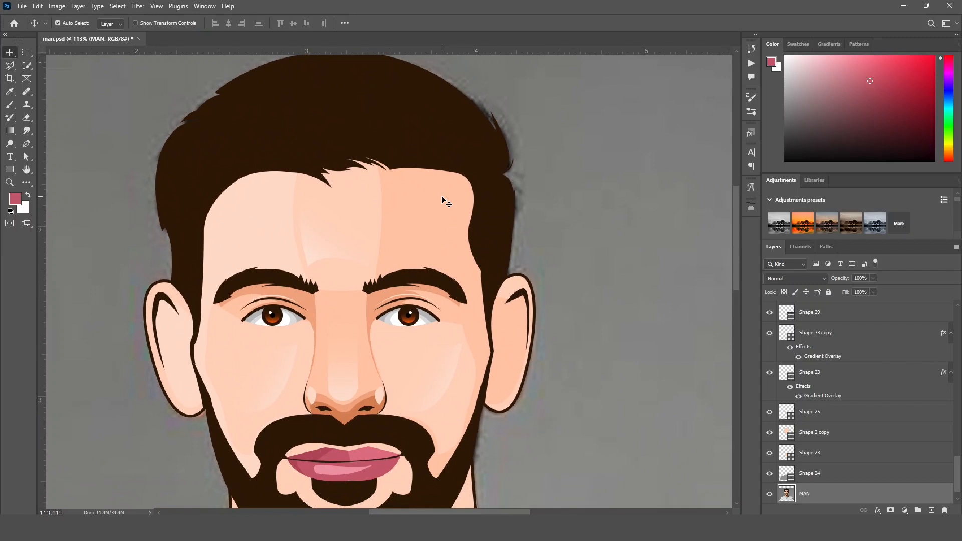
{"action": "scroll", "coordinate": [355, 221], "scroll_direction": "down", "scroll_amount": 3}
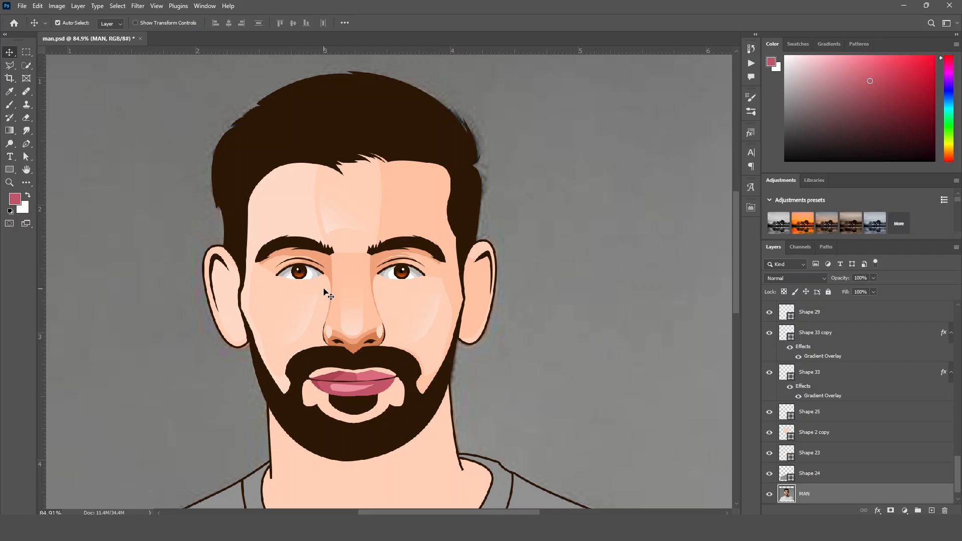
{"action": "mouse_move", "coordinate": [330, 183]}
{"action": "left_mouse_down"}
{"action": "mouse_move", "coordinate": [335, 265]}
{"action": "mouse_move", "coordinate": [314, 179]}
{"action": "left_mouse_up"}
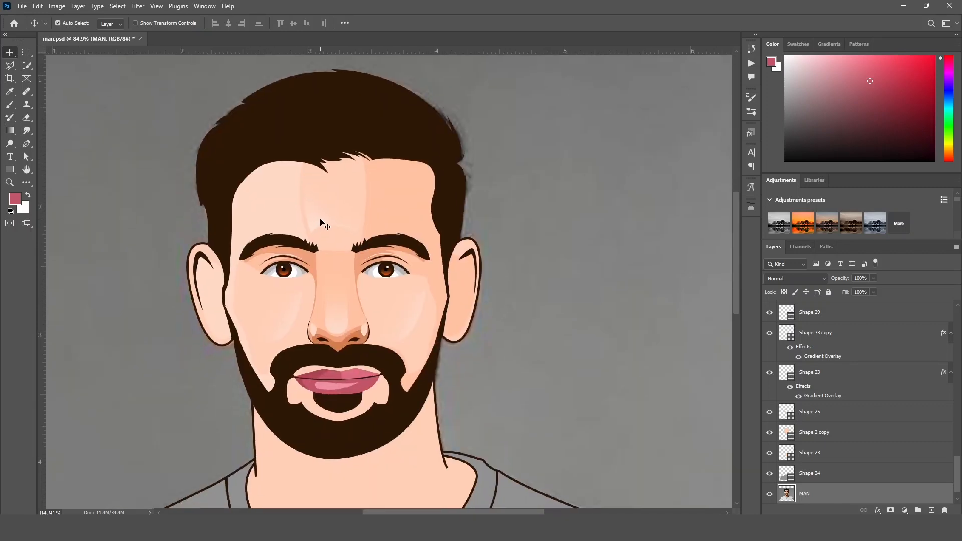
{"action": "scroll", "coordinate": [328, 233], "scroll_direction": "up", "scroll_amount": 3}
{"action": "left_click_drag", "start_coordinate": [378, 373], "coordinate": [363, 279]}
{"action": "left_click_drag", "start_coordinate": [341, 70], "coordinate": [346, 286]}
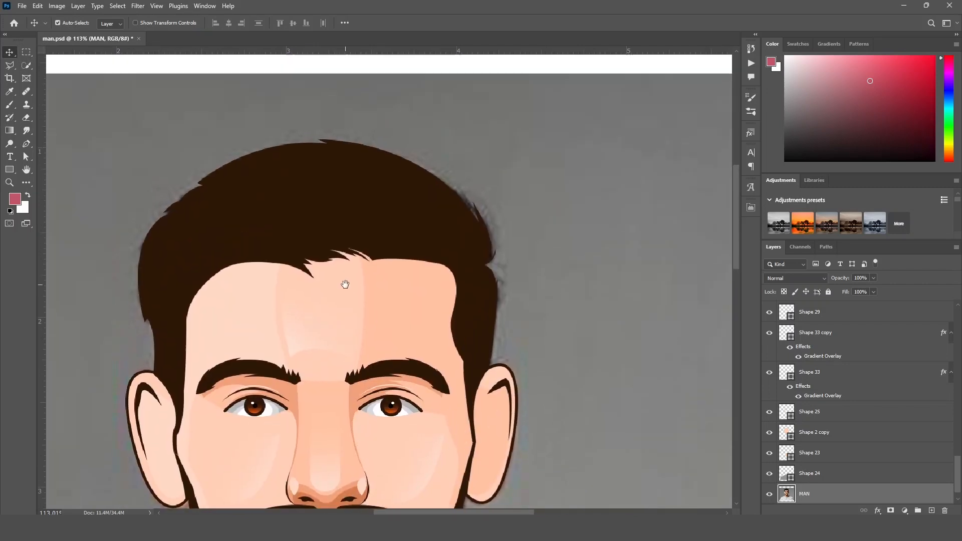
Start a Pen tool hair shape at the crown, tracing the viewer-right outer hair edge down toward the temple.
{"action": "scroll", "coordinate": [416, 222], "scroll_direction": "up", "scroll_amount": 4}
{"action": "left_click_drag", "start_coordinate": [445, 228], "coordinate": [477, 251]}
{"action": "key", "text": "p"}
{"action": "left_click", "coordinate": [333, 132]}
{"action": "left_click_drag", "start_coordinate": [546, 269], "coordinate": [587, 386]}
{"action": "left_click", "coordinate": [546, 270], "text": "alt"}
{"action": "left_click_drag", "start_coordinate": [552, 300], "coordinate": [493, 307]}
Continue the hair path with two thin, pointed, curved strands just above the viewer-right part of the hairline.
{"action": "left_click_drag", "start_coordinate": [394, 293], "coordinate": [307, 305]}
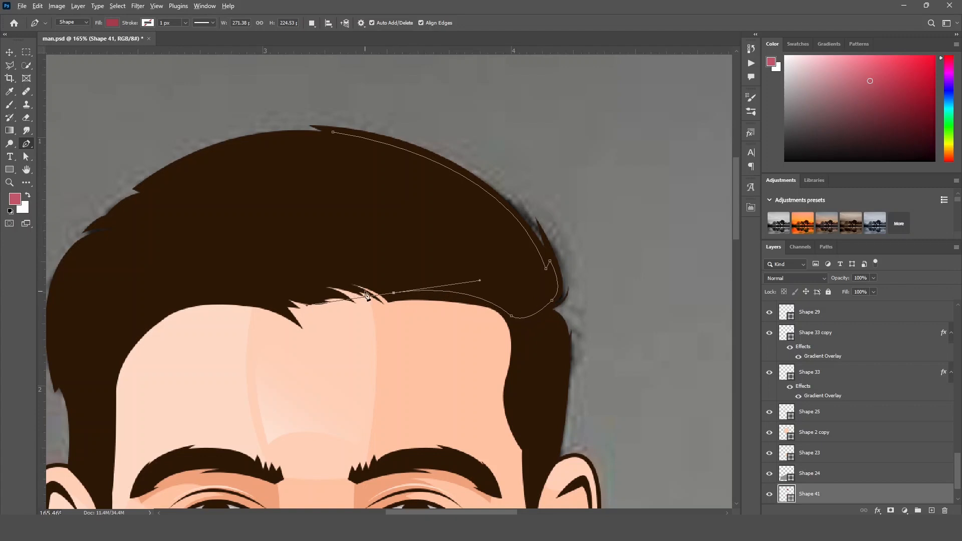
{"action": "left_click", "coordinate": [393, 293], "text": "alt"}
{"action": "left_click_drag", "start_coordinate": [497, 295], "coordinate": [559, 318]}
{"action": "left_click", "coordinate": [496, 295], "text": "alt"}
{"action": "left_click_drag", "start_coordinate": [325, 271], "coordinate": [293, 261]}
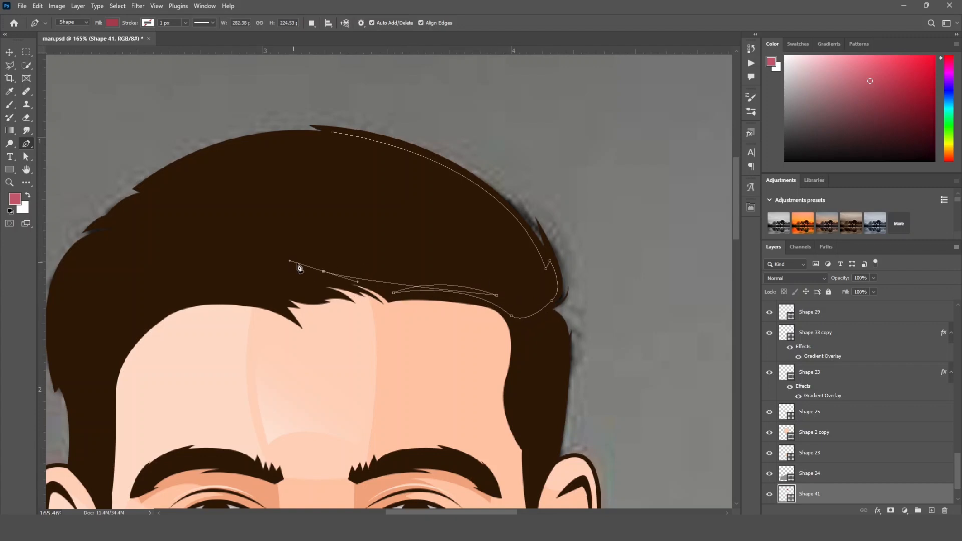
{"action": "key", "text": "ctrl+z"}
{"action": "left_click_drag", "start_coordinate": [379, 290], "coordinate": [320, 314]}
{"action": "left_click", "coordinate": [379, 290], "text": "alt"}
{"action": "left_click_drag", "start_coordinate": [496, 282], "coordinate": [554, 306]}
{"action": "left_click", "coordinate": [497, 282], "text": "alt"}
Extend the hair path with another thin strand above the hairline and a broad, curved, pointed strand reaching toward the middle of the hair.
{"action": "left_click_drag", "start_coordinate": [420, 266], "coordinate": [380, 271]}
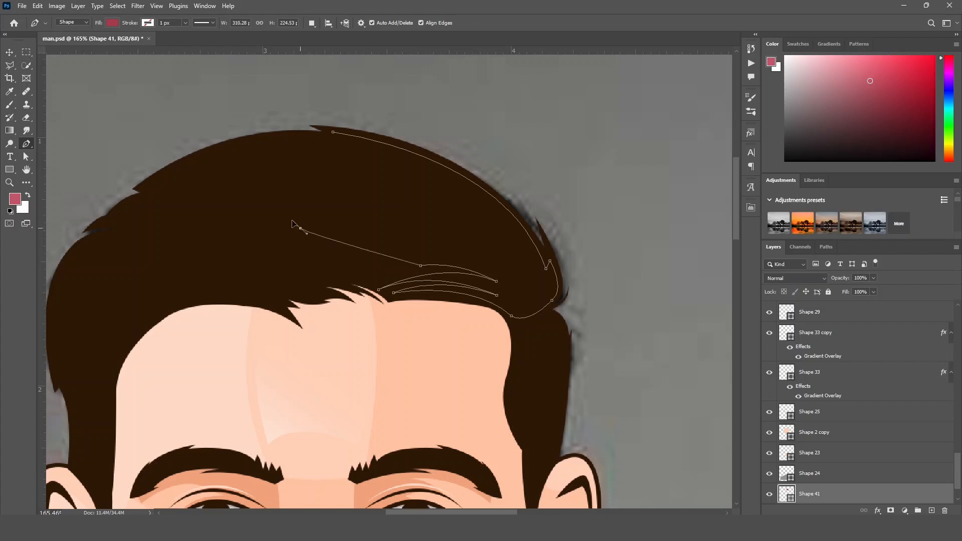
{"action": "left_click_drag", "start_coordinate": [300, 229], "coordinate": [264, 187]}
{"action": "left_click", "coordinate": [300, 229], "text": "alt"}
{"action": "left_click_drag", "start_coordinate": [394, 248], "coordinate": [451, 239]}
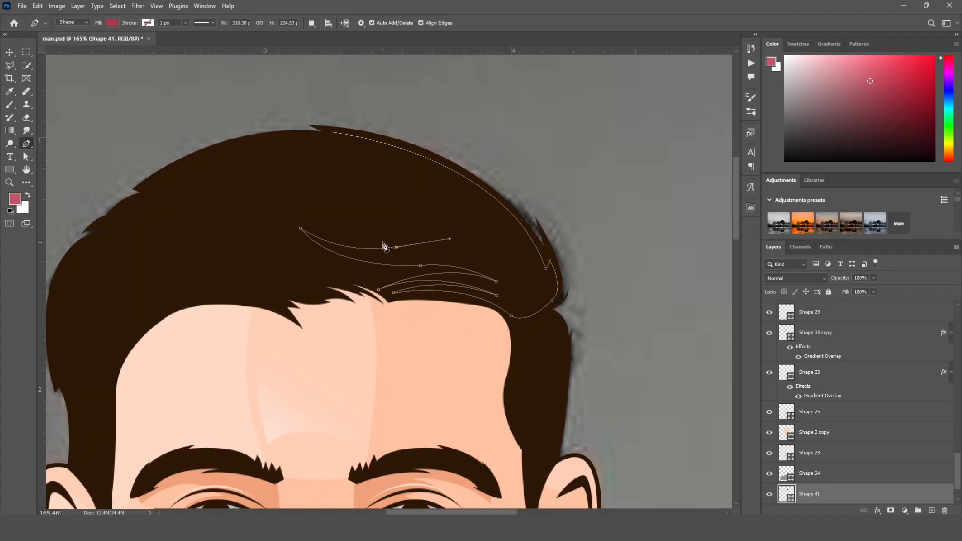
{"action": "left_click", "coordinate": [394, 247], "text": "alt"}
{"action": "left_click", "coordinate": [383, 242]}
{"action": "left_click_drag", "start_coordinate": [498, 269], "coordinate": [523, 293]}
{"action": "left_click", "coordinate": [498, 268], "text": "alt"}
Continue the hair path upward with two long, tapering strands in the middle of the viewer-right half of the hair.
{"action": "left_click_drag", "start_coordinate": [354, 209], "coordinate": [213, 198]}
{"action": "left_click", "coordinate": [354, 209], "text": "alt"}
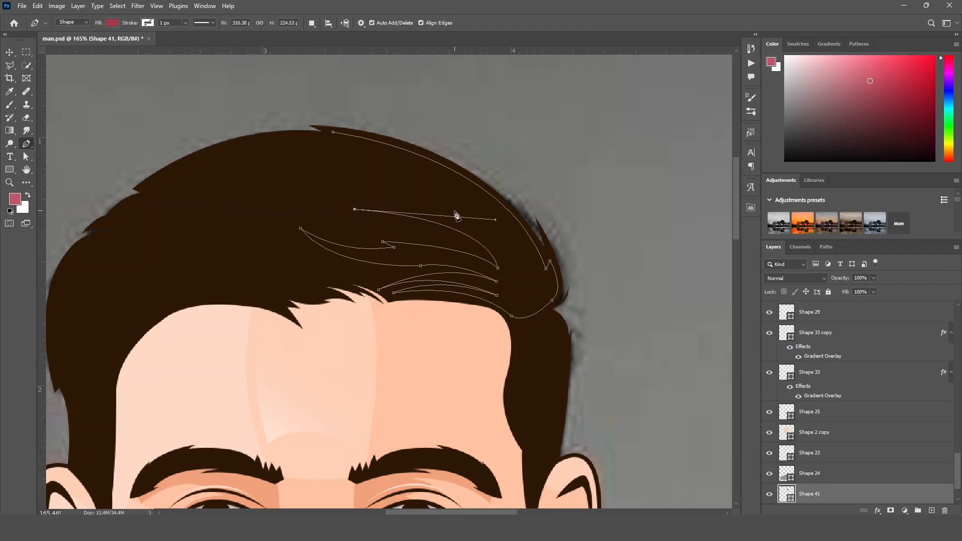
{"action": "left_click_drag", "start_coordinate": [457, 223], "coordinate": [503, 241]}
{"action": "left_click", "coordinate": [457, 223], "text": "alt"}
{"action": "left_click_drag", "start_coordinate": [356, 182], "coordinate": [311, 162]}
{"action": "left_click", "coordinate": [357, 182], "text": "alt"}
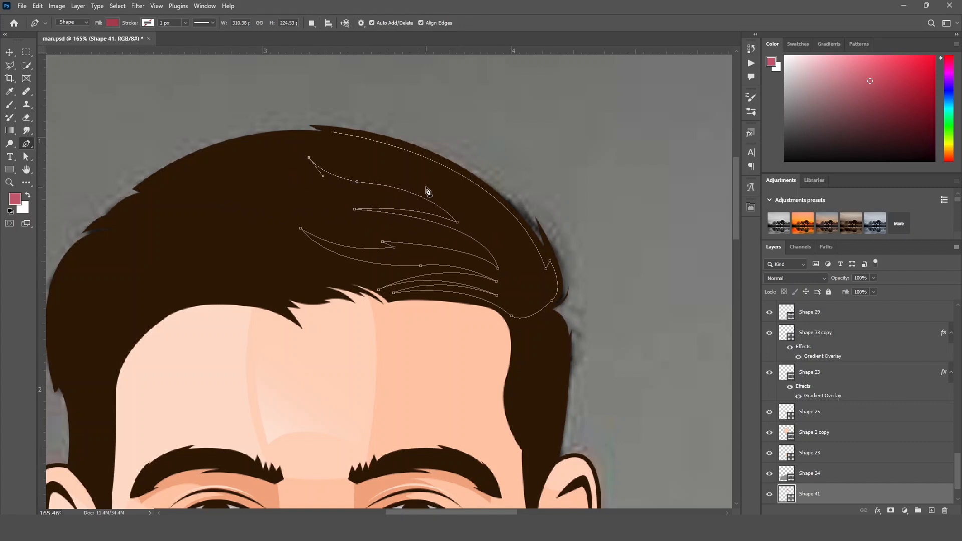
Finish the viewer-right hair shape with narrow pointed strands below the crown and close the path at its starting point.
{"action": "left_click_drag", "start_coordinate": [368, 174], "coordinate": [401, 178]}
{"action": "left_click", "coordinate": [368, 175], "text": "alt"}
{"action": "left_click_drag", "start_coordinate": [472, 215], "coordinate": [496, 250]}
{"action": "left_click_drag", "start_coordinate": [319, 149], "coordinate": [176, 144]}
{"action": "left_click", "coordinate": [319, 149], "text": "alt"}
{"action": "left_click_drag", "start_coordinate": [419, 162], "coordinate": [485, 196]}
{"action": "left_click", "coordinate": [420, 163], "text": "alt"}
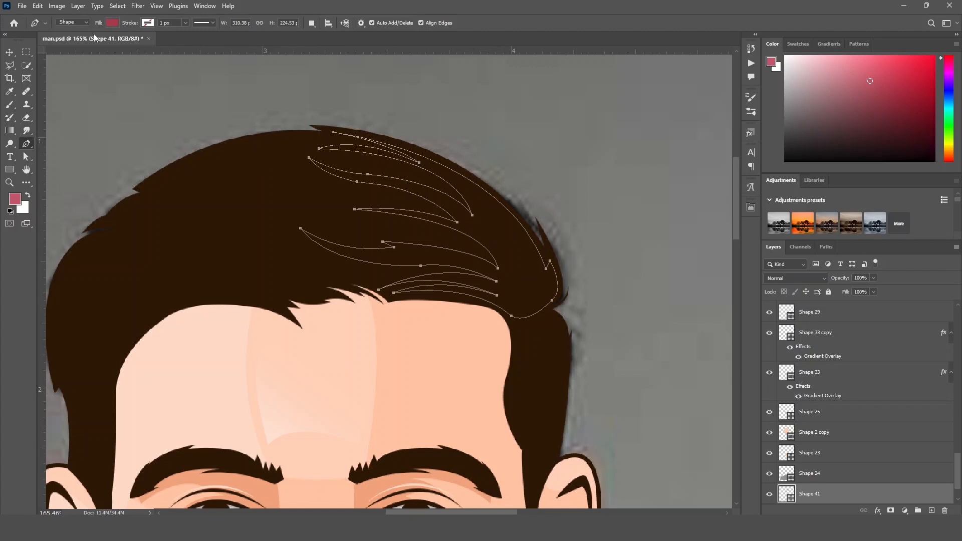
Fill the strand shape with a dark reddish brown slightly lighter than the hair, bring its layer to the front, and deselect it.
{"action": "left_click", "coordinate": [112, 22]}
{"action": "left_click", "coordinate": [174, 41]}
{"action": "left_click", "coordinate": [648, 325]}
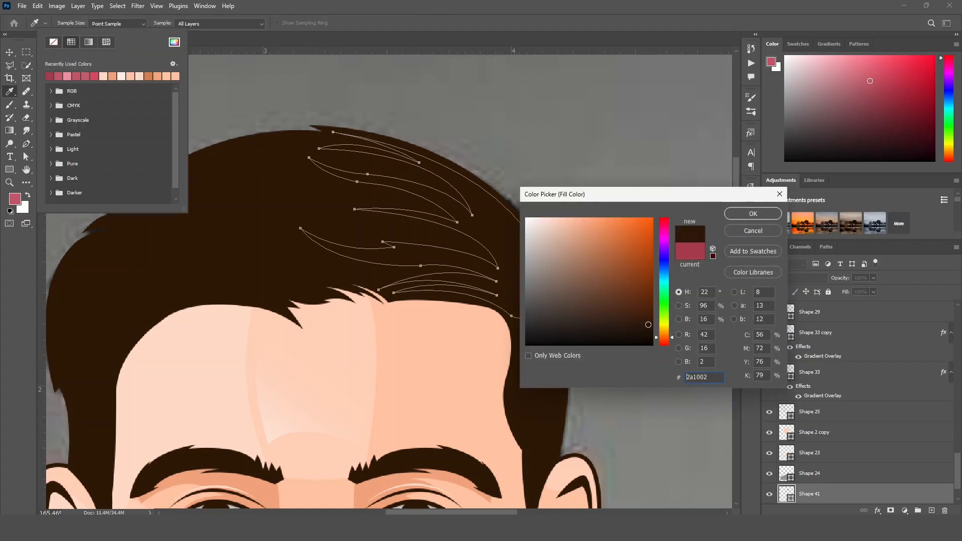
{"action": "key", "text": "Return"}
{"action": "left_click", "coordinate": [122, 58]}
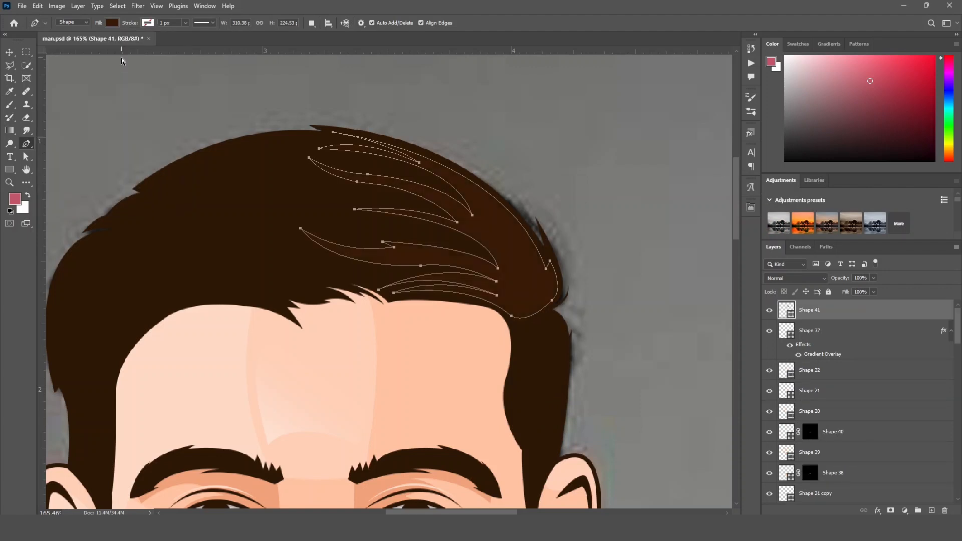
{"action": "left_click", "coordinate": [9, 51]}
{"action": "left_click", "coordinate": [86, 84]}
{"action": "left_click_drag", "start_coordinate": [294, 149], "coordinate": [357, 146]}
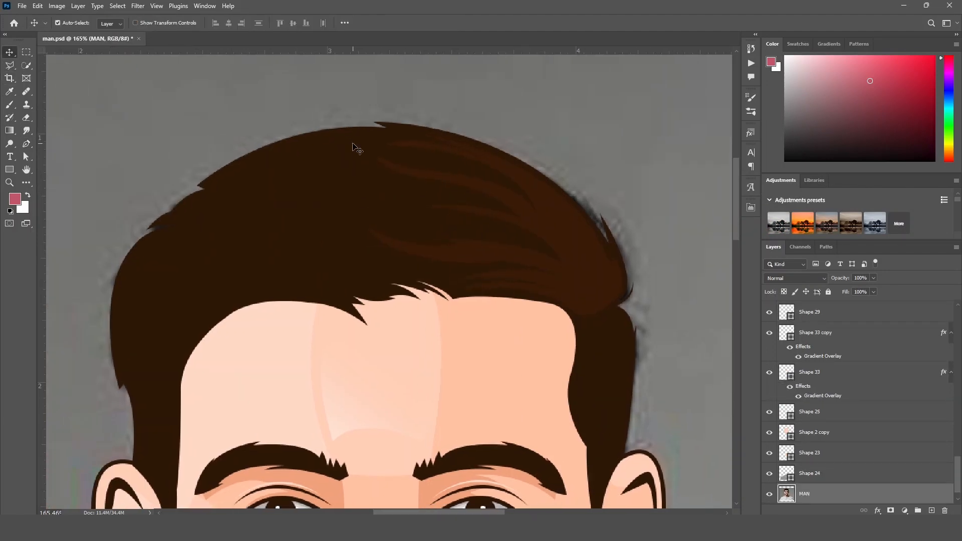
{"action": "key", "text": "p"}
{"action": "left_click_drag", "start_coordinate": [401, 226], "coordinate": [391, 203]}
{"action": "left_click", "coordinate": [491, 154]}
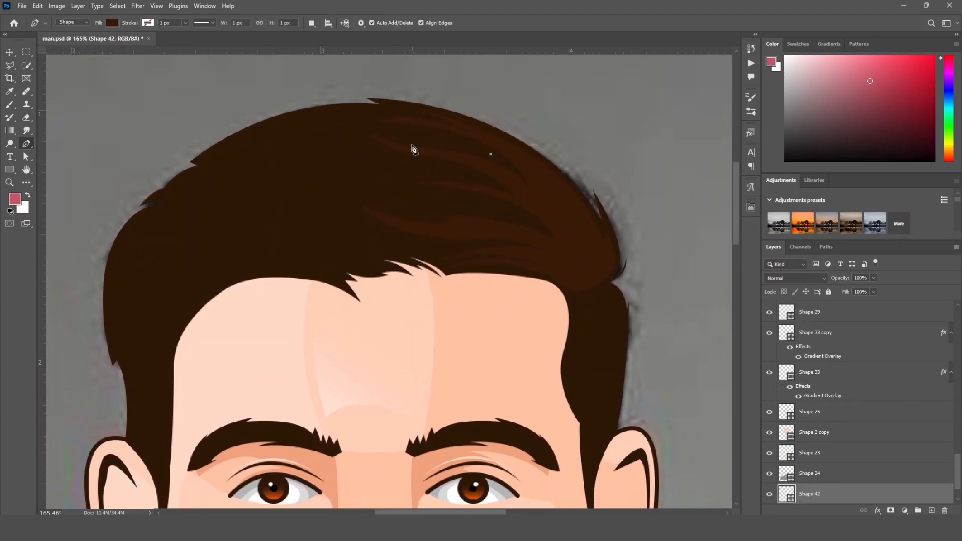
{"action": "left_click_drag", "start_coordinate": [347, 129], "coordinate": [263, 145]}
{"action": "key", "text": "ctrl+z"}
{"action": "key", "text": "ctrl+z"}
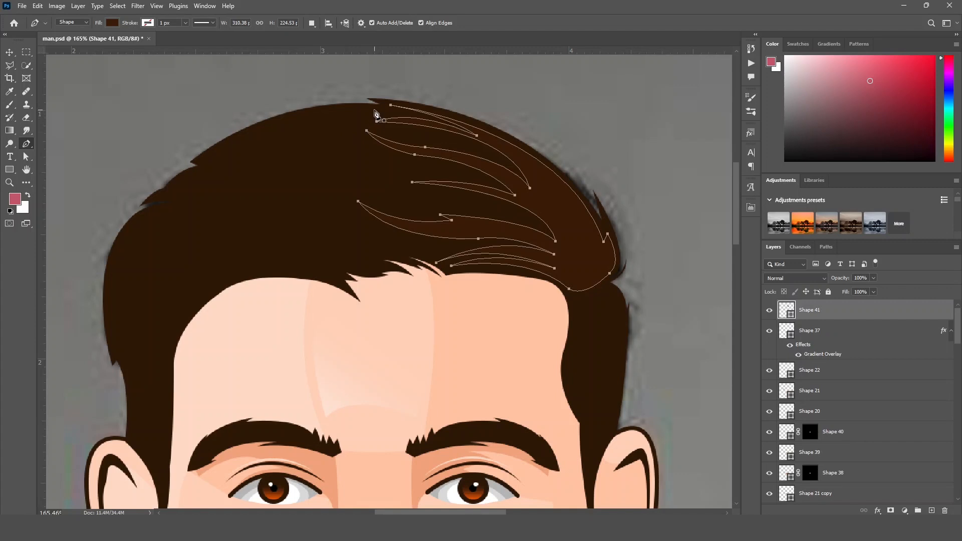
Start a second Pen tool hair shape at the crown, following the viewer-left top outline and returning as a thin pointed strand.
{"action": "left_click", "coordinate": [395, 111]}
{"action": "left_click_drag", "start_coordinate": [204, 158], "coordinate": [104, 232]}
{"action": "left_click", "coordinate": [205, 158], "text": "alt"}
{"action": "left_click_drag", "start_coordinate": [323, 122], "coordinate": [390, 129]}
{"action": "left_click", "coordinate": [326, 123]}
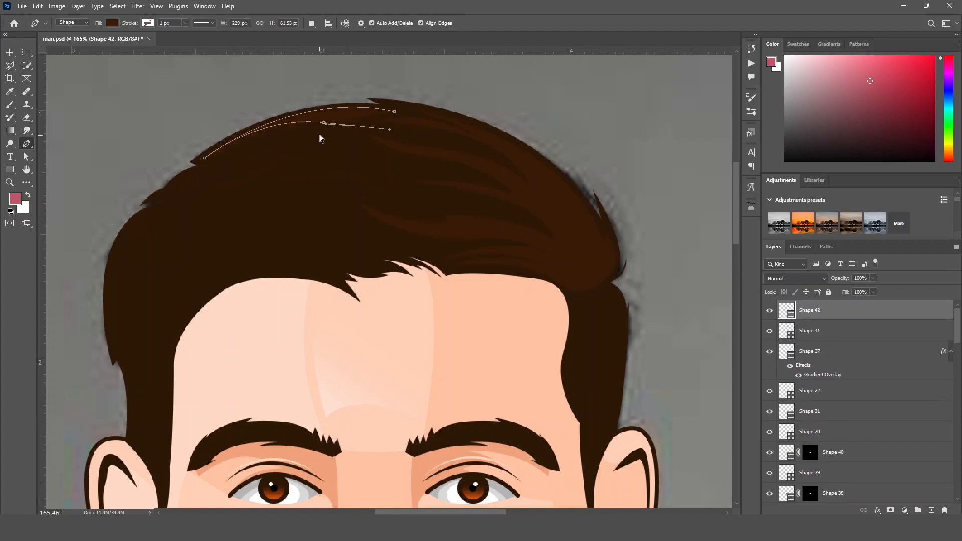
{"action": "left_click", "coordinate": [325, 123], "text": "alt"}
Add two long, narrow, pointed strands to the second hair shape, stepping down the viewer-left outer edge.
{"action": "left_click_drag", "start_coordinate": [168, 194], "coordinate": [91, 266]}
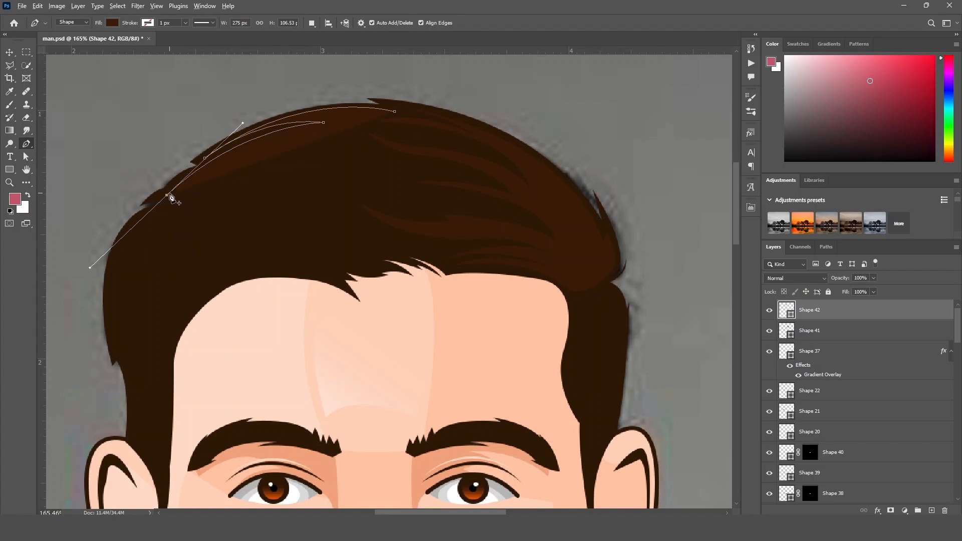
{"action": "left_click", "coordinate": [168, 193], "text": "alt"}
{"action": "left_click_drag", "start_coordinate": [275, 144], "coordinate": [320, 144]}
{"action": "left_click", "coordinate": [276, 144], "text": "alt"}
{"action": "left_click_drag", "start_coordinate": [121, 252], "coordinate": [70, 329]}
{"action": "left_click", "coordinate": [121, 253], "text": "alt"}
{"action": "left_click_drag", "start_coordinate": [279, 162], "coordinate": [377, 153]}
{"action": "left_click", "coordinate": [280, 162], "text": "alt"}
Continue the path with a long strand down to the viewer-left temple edge and a short pointed notch above it.
{"action": "left_click_drag", "start_coordinate": [249, 203], "coordinate": [312, 162]}
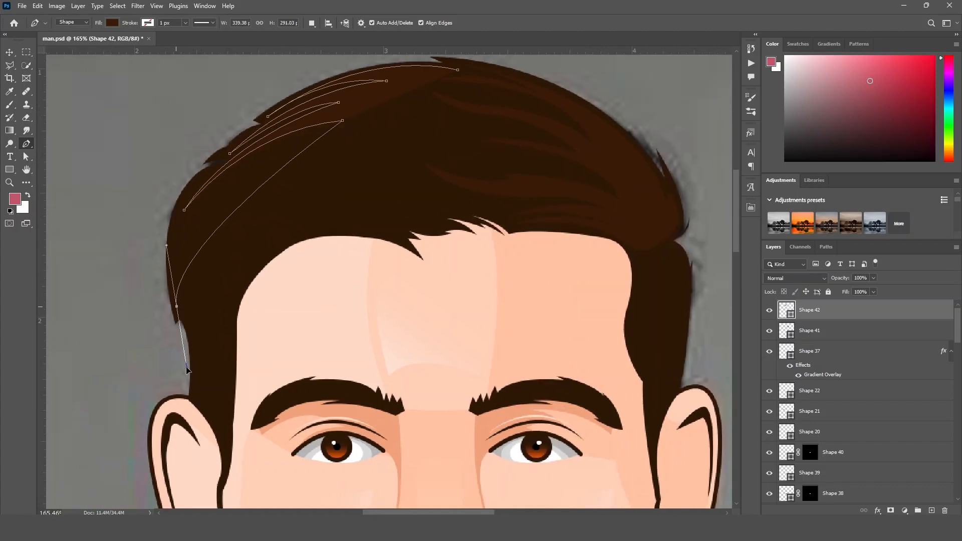
{"action": "left_click_drag", "start_coordinate": [176, 306], "coordinate": [182, 460]}
{"action": "left_click", "coordinate": [176, 306], "text": "alt"}
{"action": "left_click_drag", "start_coordinate": [236, 214], "coordinate": [241, 248]}
{"action": "left_click_drag", "start_coordinate": [248, 209], "coordinate": [316, 173]}
{"action": "left_click", "coordinate": [248, 209], "text": "alt"}
{"action": "left_click_drag", "start_coordinate": [211, 269], "coordinate": [230, 237]}
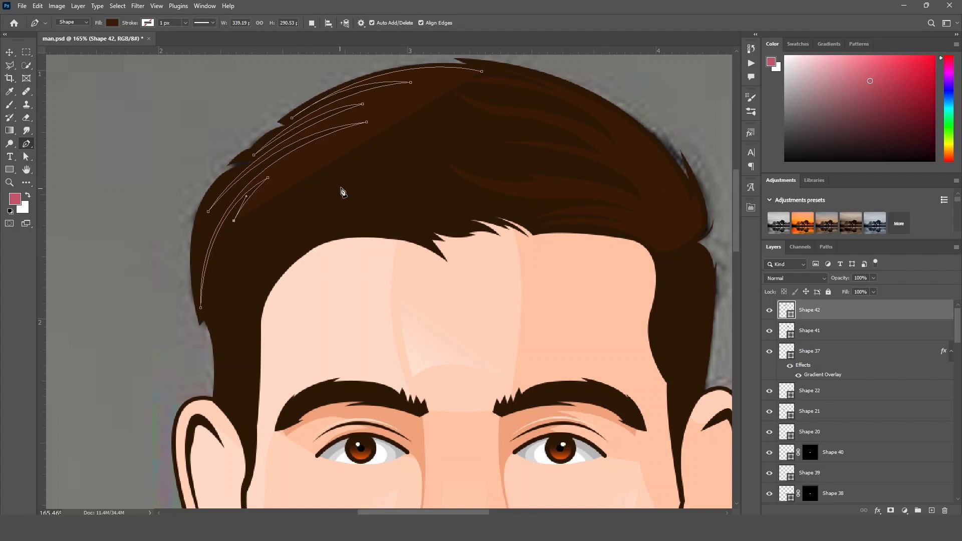
Add two more tapering strands running from the upper hair down to the viewer-left temple.
{"action": "left_click_drag", "start_coordinate": [339, 146], "coordinate": [385, 129]}
{"action": "left_click", "coordinate": [338, 146], "text": "alt"}
{"action": "left_click_drag", "start_coordinate": [212, 312], "coordinate": [219, 399]}
{"action": "left_click", "coordinate": [213, 311], "text": "alt"}
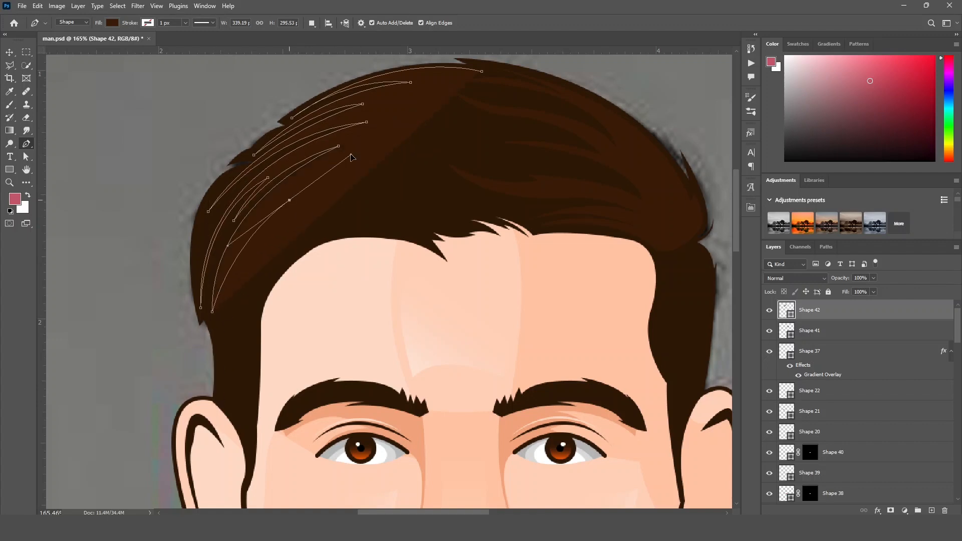
{"action": "left_click_drag", "start_coordinate": [289, 200], "coordinate": [372, 154]}
{"action": "left_click", "coordinate": [290, 200], "text": "alt"}
{"action": "left_click_drag", "start_coordinate": [225, 292], "coordinate": [245, 335]}
{"action": "left_click", "coordinate": [225, 292], "text": "alt"}
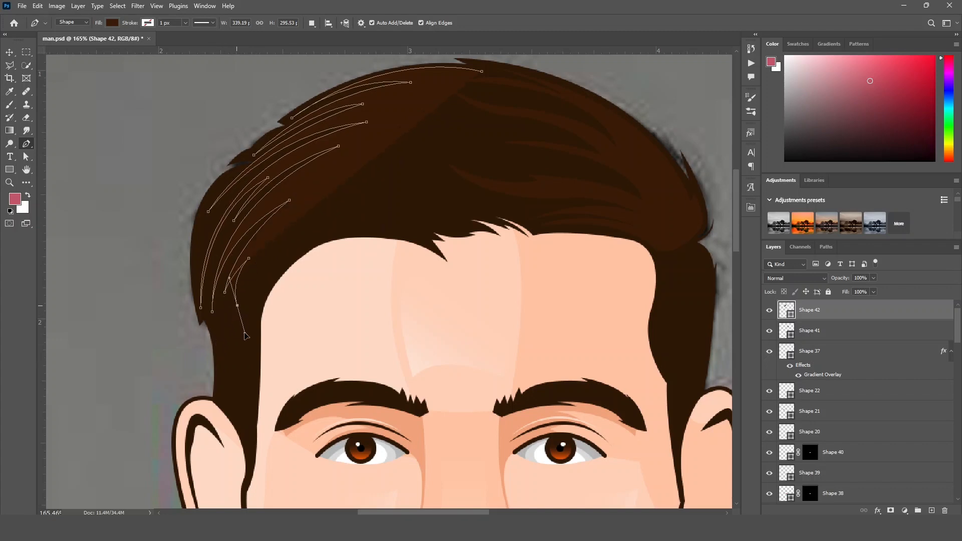
Add short pointed strands above the viewer-left temple and one longer strand ending at the forehead's corner.
{"action": "left_click", "coordinate": [237, 305], "text": "alt"}
{"action": "left_click", "coordinate": [325, 178]}
{"action": "key", "text": "ctrl+z"}
{"action": "left_click_drag", "start_coordinate": [253, 265], "coordinate": [271, 249]}
{"action": "left_click_drag", "start_coordinate": [289, 200], "coordinate": [319, 191]}
{"action": "left_click_drag", "start_coordinate": [267, 280], "coordinate": [256, 341]}
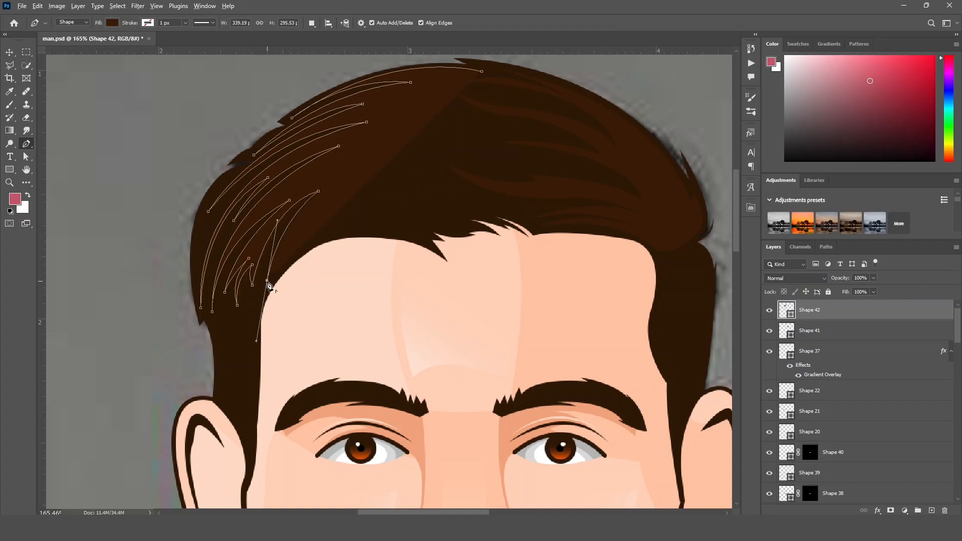
Continue the path along the viewer-left part of the hairline with small curved spikes toward the central hair tuft.
{"action": "left_click", "coordinate": [365, 211]}
{"action": "left_click_drag", "start_coordinate": [315, 235], "coordinate": [287, 259]}
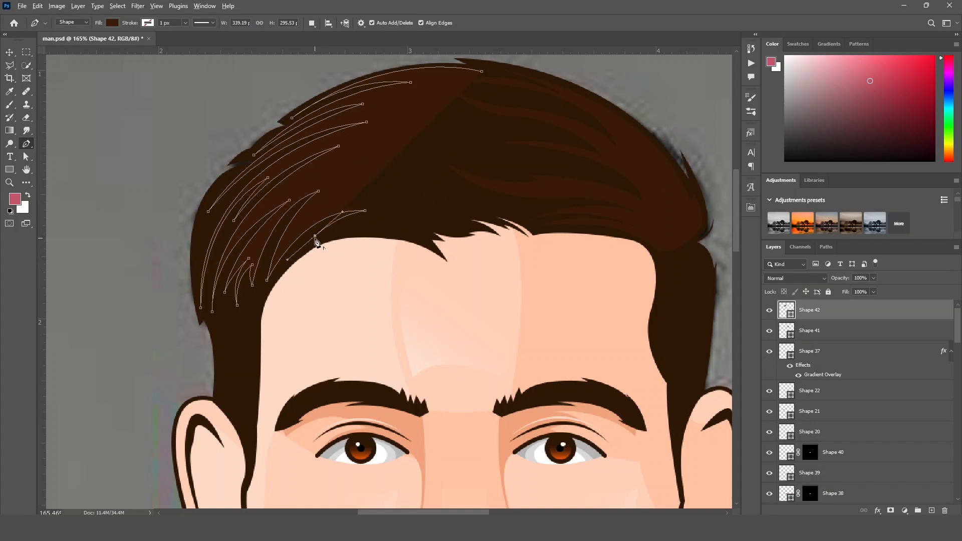
{"action": "left_click_drag", "start_coordinate": [426, 246], "coordinate": [478, 285]}
{"action": "left_click", "coordinate": [378, 222]}
{"action": "left_click_drag", "start_coordinate": [430, 235], "coordinate": [459, 254]}
{"action": "left_click", "coordinate": [429, 235], "text": "alt"}
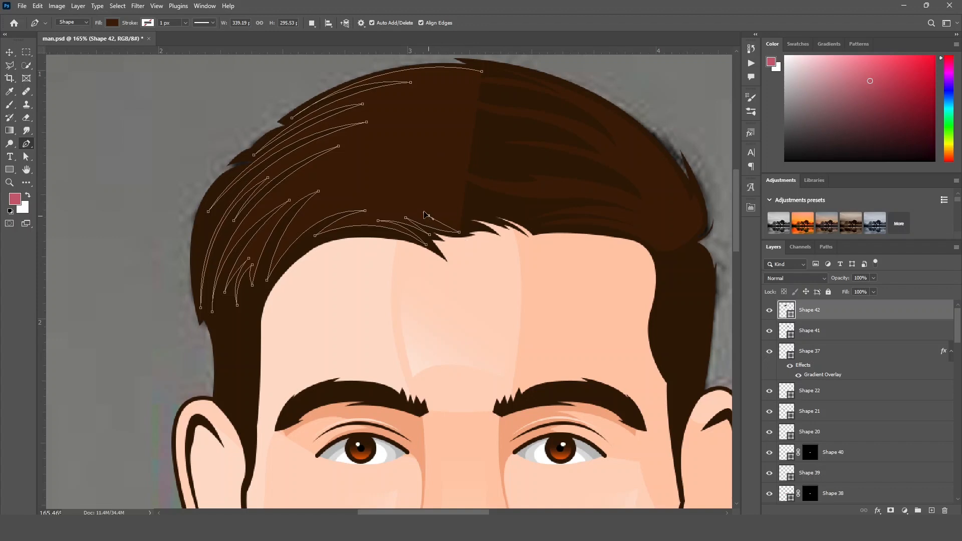
{"action": "left_click", "coordinate": [430, 216]}
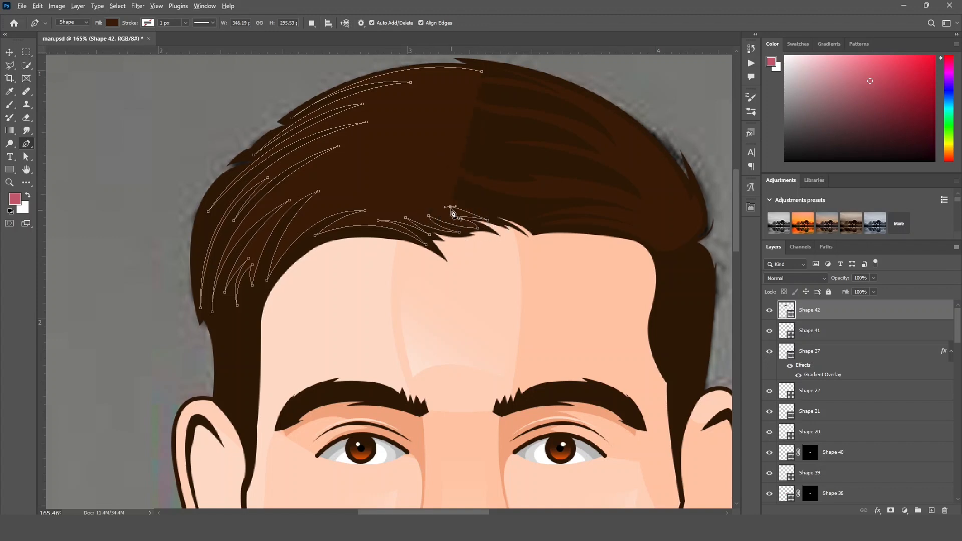
Add a spike above the central hair tuft and two long, shallow, curved strands sweeping over the middle of the hairline.
{"action": "left_click_drag", "start_coordinate": [511, 217], "coordinate": [541, 230]}
{"action": "left_click_drag", "start_coordinate": [344, 207], "coordinate": [232, 235]}
{"action": "left_click", "coordinate": [344, 206], "text": "alt"}
{"action": "left_click_drag", "start_coordinate": [520, 207], "coordinate": [612, 243]}
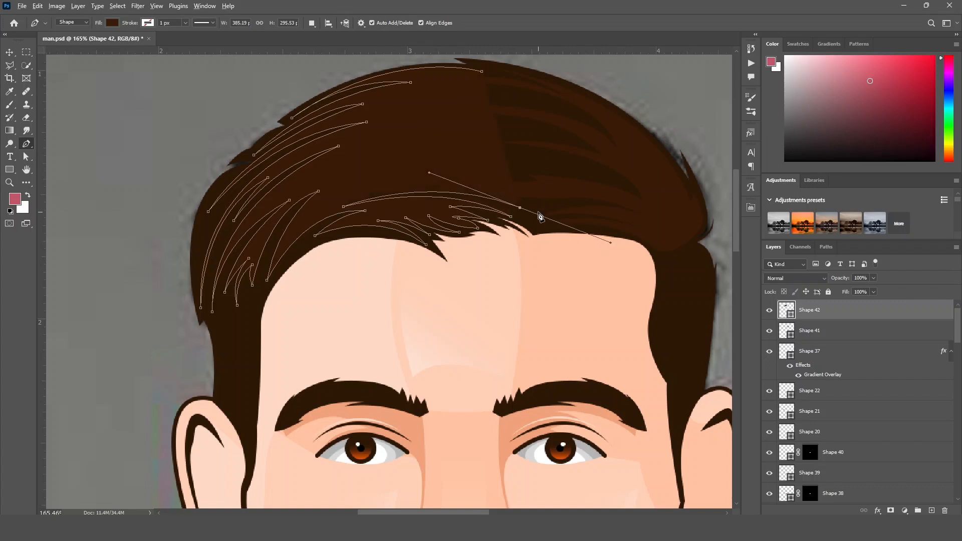
{"action": "left_click", "coordinate": [519, 208], "text": "alt"}
{"action": "left_click_drag", "start_coordinate": [401, 188], "coordinate": [321, 180]}
{"action": "left_click", "coordinate": [401, 187], "text": "alt"}
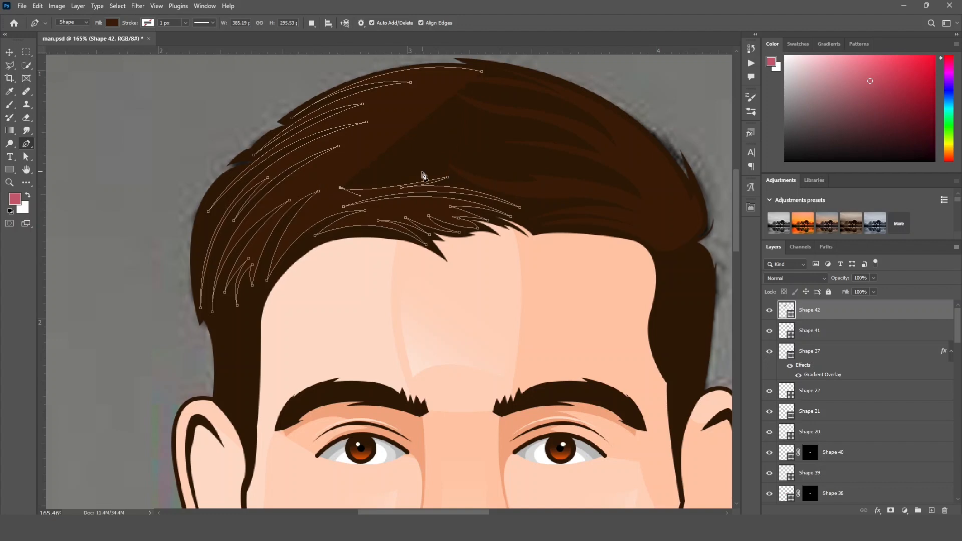
Continue the path with wavy, pointed strands across the middle of the hair, reaching into the viewer-right strands.
{"action": "left_click_drag", "start_coordinate": [423, 172], "coordinate": [441, 154]}
{"action": "left_click_drag", "start_coordinate": [315, 186], "coordinate": [297, 207]}
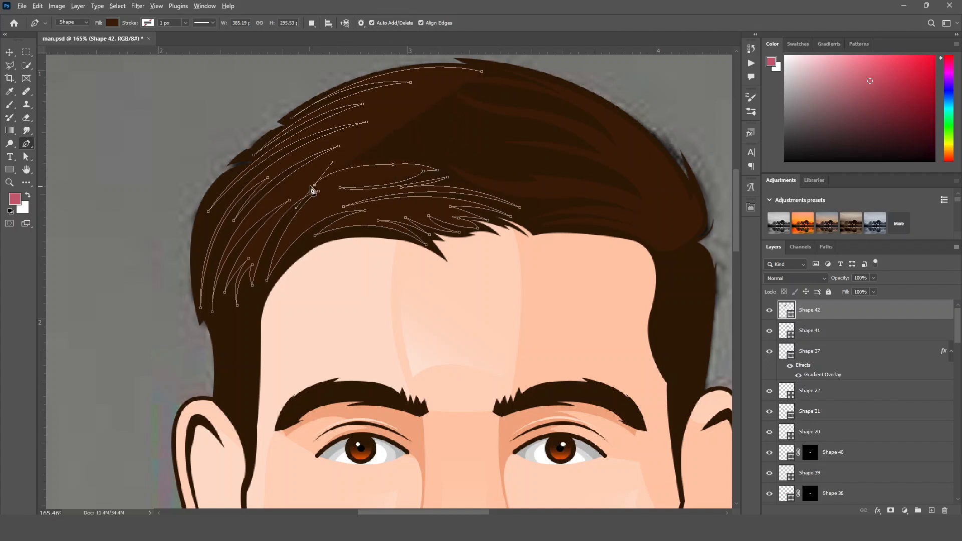
{"action": "left_click_drag", "start_coordinate": [473, 167], "coordinate": [586, 157]}
{"action": "left_click_drag", "start_coordinate": [472, 155], "coordinate": [431, 141]}
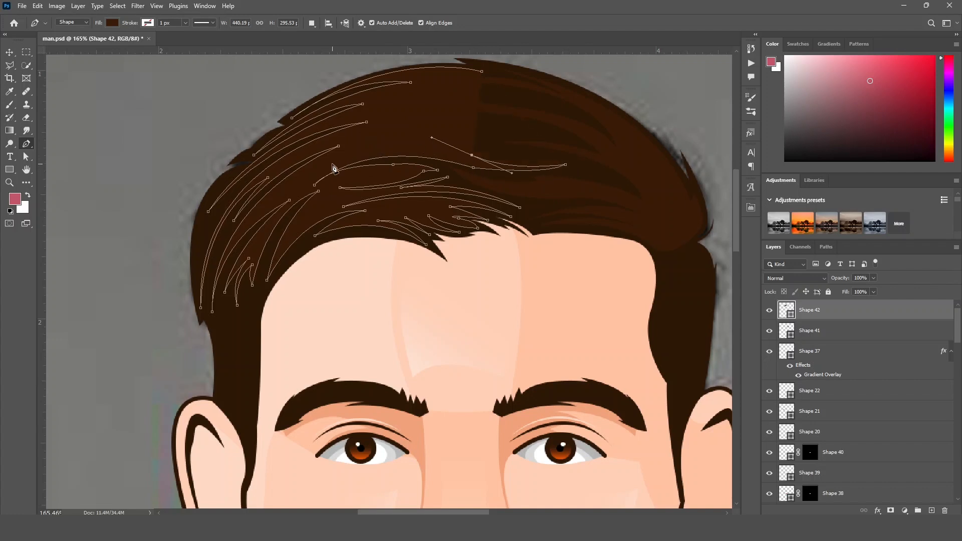
{"action": "left_click_drag", "start_coordinate": [326, 168], "coordinate": [279, 191]}
{"action": "left_click", "coordinate": [327, 167], "text": "alt"}
Add two long, horizontal, tapering strands across the upper middle of the hair.
{"action": "left_click_drag", "start_coordinate": [523, 151], "coordinate": [687, 181]}
{"action": "left_click", "coordinate": [523, 151], "text": "alt"}
{"action": "left_click_drag", "start_coordinate": [398, 135], "coordinate": [334, 145]}
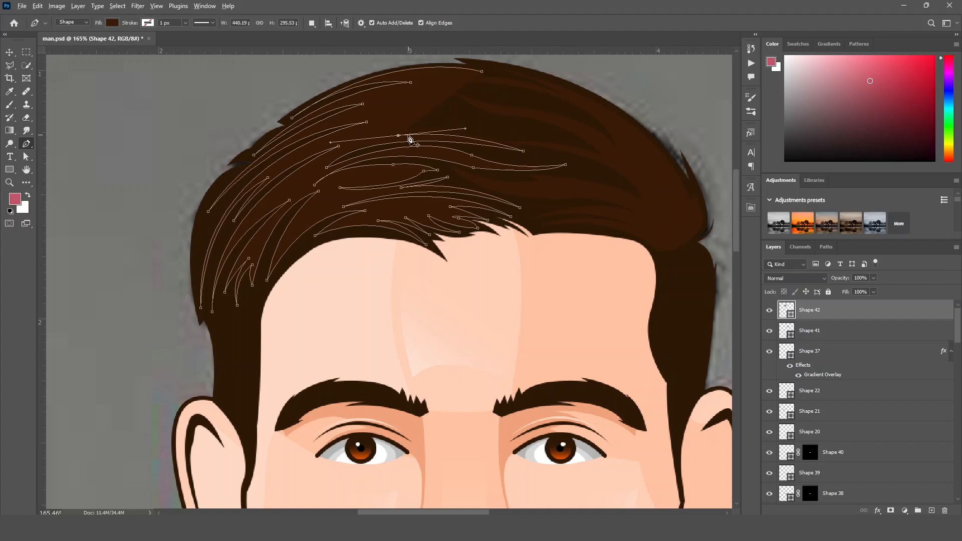
{"action": "left_click", "coordinate": [399, 135], "text": "alt"}
{"action": "left_click_drag", "start_coordinate": [563, 134], "coordinate": [640, 156]}
{"action": "left_click", "coordinate": [563, 134], "text": "alt"}
{"action": "left_click_drag", "start_coordinate": [382, 132], "coordinate": [308, 162]}
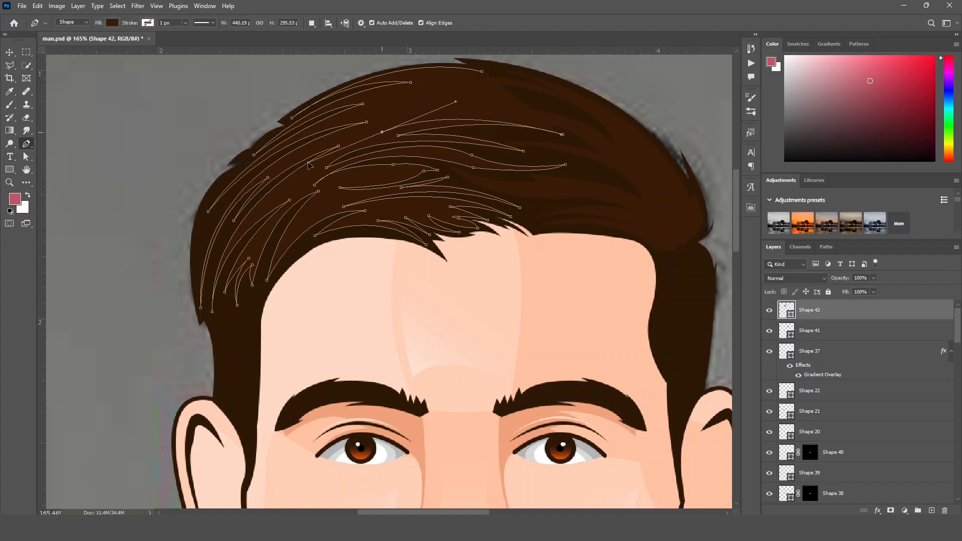
{"action": "left_click", "coordinate": [382, 133], "text": "alt"}
Complete the second hair shape with the last pointed strands just below the crown.
{"action": "left_click_drag", "start_coordinate": [468, 112], "coordinate": [368, 111]}
{"action": "left_click_drag", "start_coordinate": [494, 93], "coordinate": [537, 113]}
{"action": "left_click_drag", "start_coordinate": [440, 87], "coordinate": [434, 80]}
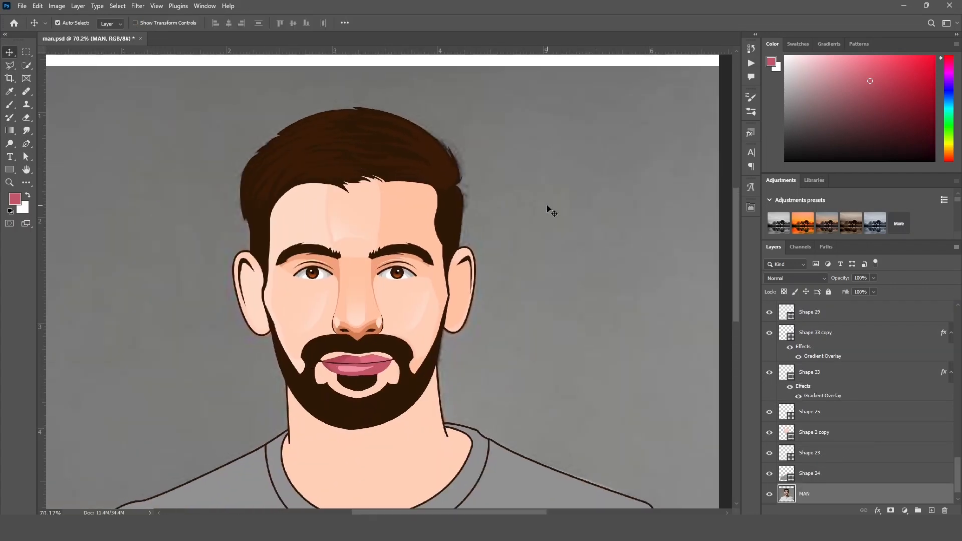
Draw a small, closed, curved strand shape in the dark gap of the viewer-right half of the hair.
{"action": "scroll", "coordinate": [404, 155], "scroll_direction": "up", "scroll_amount": 4}
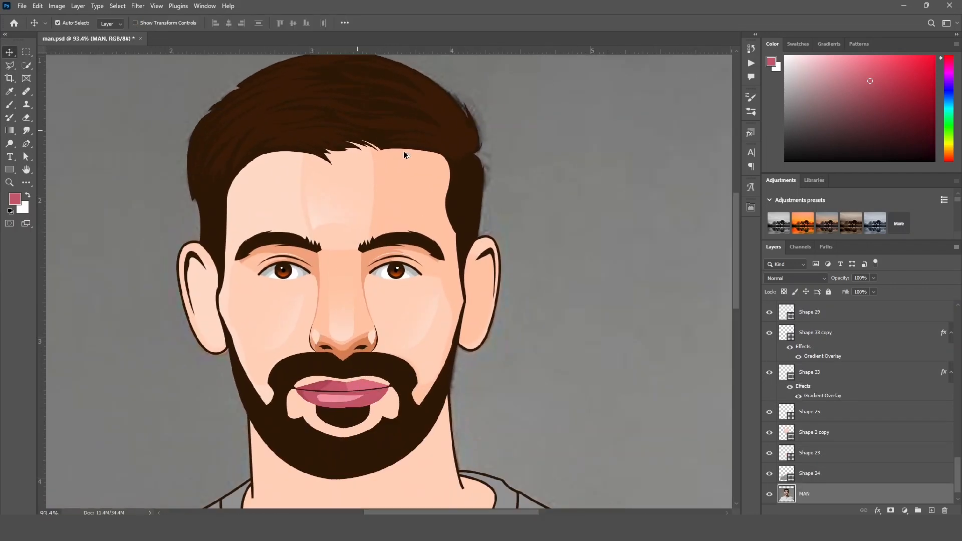
{"action": "left_click_drag", "start_coordinate": [374, 119], "coordinate": [429, 223]}
{"action": "scroll", "coordinate": [476, 143], "scroll_direction": "up", "scroll_amount": 5}
{"action": "key", "text": "p"}
{"action": "left_click", "coordinate": [398, 186]}
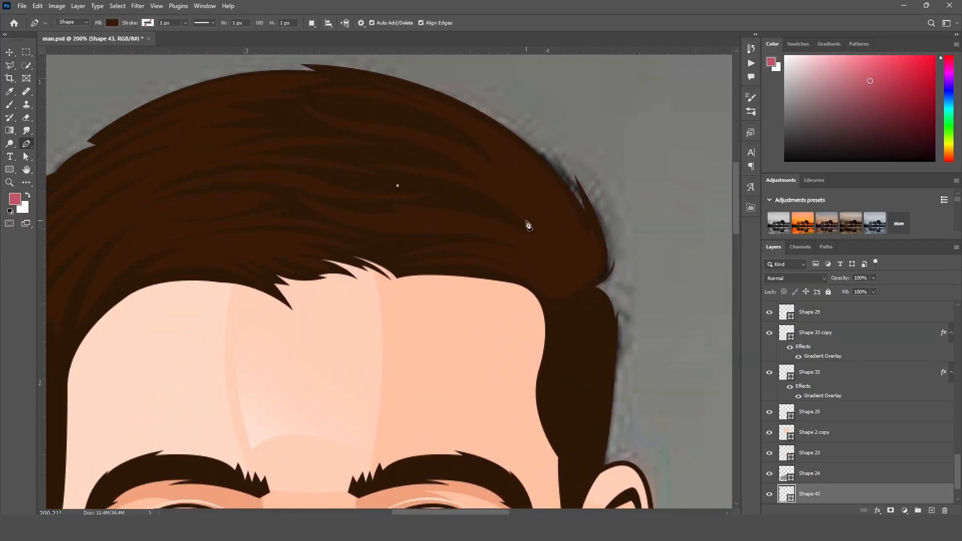
{"action": "left_click_drag", "start_coordinate": [516, 221], "coordinate": [542, 249]}
{"action": "left_click", "coordinate": [482, 208]}
{"action": "left_click_drag", "start_coordinate": [397, 186], "coordinate": [350, 190]}
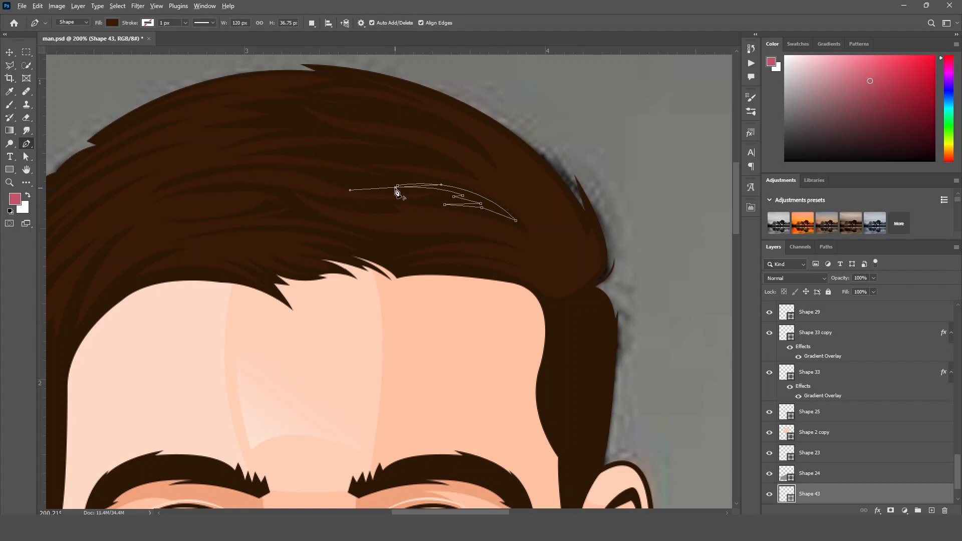
{"action": "left_click", "coordinate": [9, 52]}
{"action": "left_click", "coordinate": [109, 96]}
Select the two large hair-strand shapes, Shape 41 and Shape 42, and merge them into one layer.
{"action": "scroll", "coordinate": [221, 164], "scroll_direction": "up", "scroll_amount": 6}
{"action": "scroll", "coordinate": [300, 181], "scroll_direction": "down", "scroll_amount": 10}
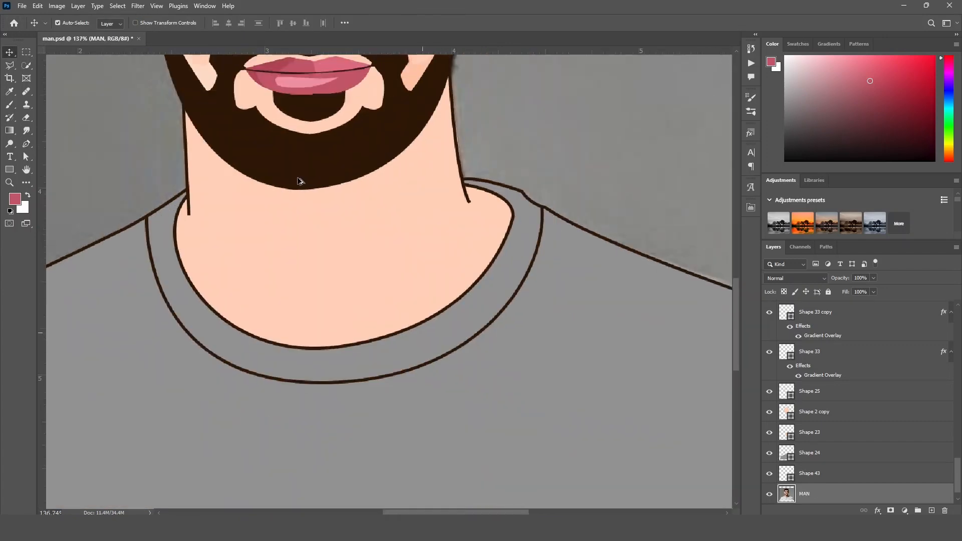
{"action": "scroll", "coordinate": [298, 178], "scroll_direction": "down", "scroll_amount": 5}
{"action": "left_click_drag", "start_coordinate": [298, 178], "coordinate": [389, 245]}
{"action": "left_click", "coordinate": [349, 222]}
{"action": "left_click", "coordinate": [507, 237], "text": "shift"}
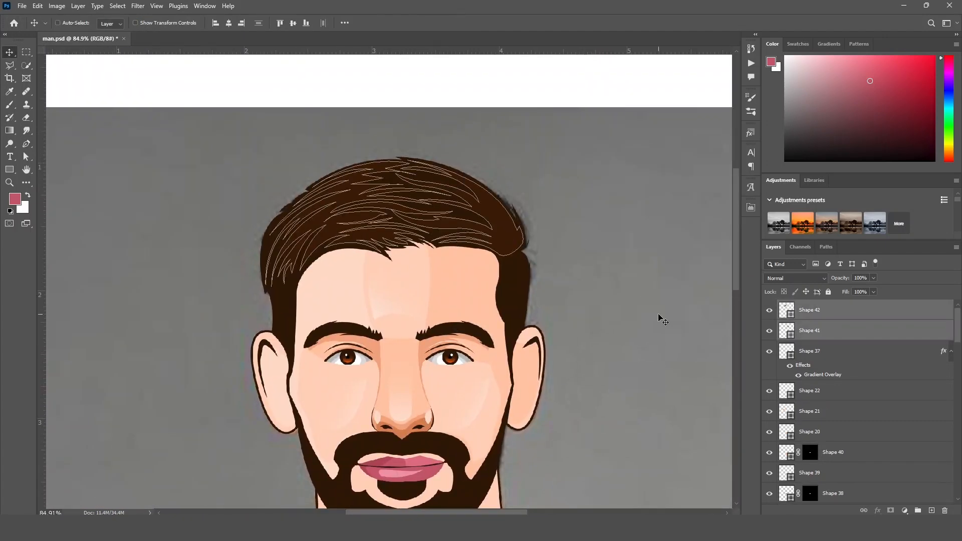
{"action": "key", "text": "ctrl+e"}
Try moving the merged hair-strand shape up and away from the head, and undo the move.
{"action": "left_click", "coordinate": [557, 254]}
{"action": "key", "text": "ctrl+z"}
{"action": "left_click_drag", "start_coordinate": [501, 223], "coordinate": [691, 159]}
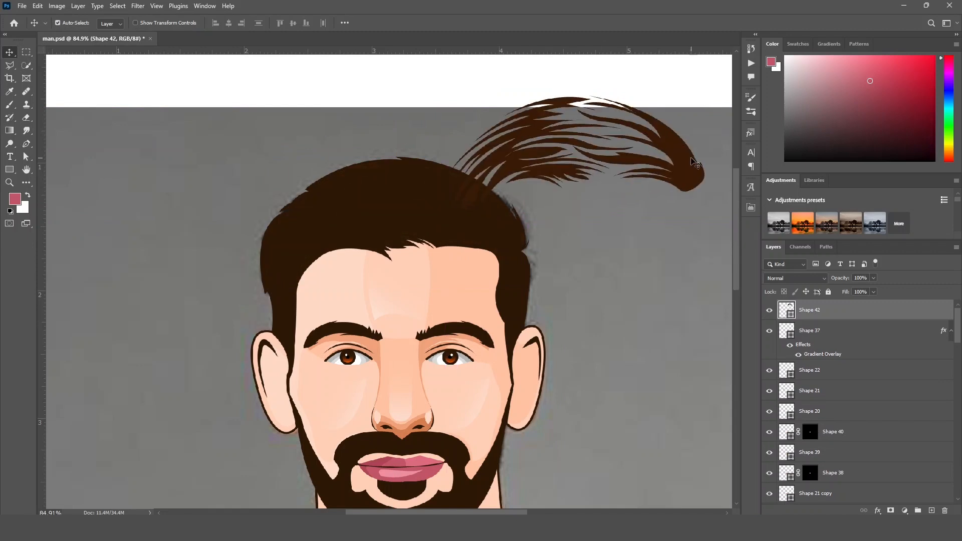
{"action": "key", "text": "ctrl+z"}
{"action": "left_click", "coordinate": [400, 156]}
Start a dark-brown streak shape beside the viewer-left crown, with a jagged, pointed notch near its upper end.
{"action": "scroll", "coordinate": [358, 188], "scroll_direction": "up", "scroll_amount": 7}
{"action": "left_click_drag", "start_coordinate": [359, 238], "coordinate": [415, 203]}
{"action": "left_click", "coordinate": [27, 143]}
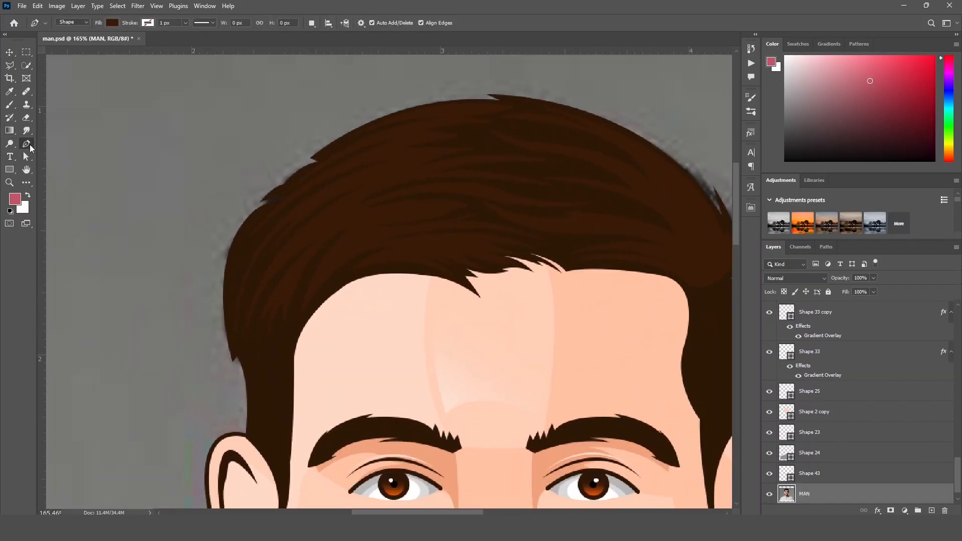
{"action": "left_click", "coordinate": [206, 142]}
{"action": "left_click", "coordinate": [216, 159]}
{"action": "left_click", "coordinate": [205, 168]}
{"action": "left_click", "coordinate": [235, 162]}
{"action": "left_click", "coordinate": [214, 175]}
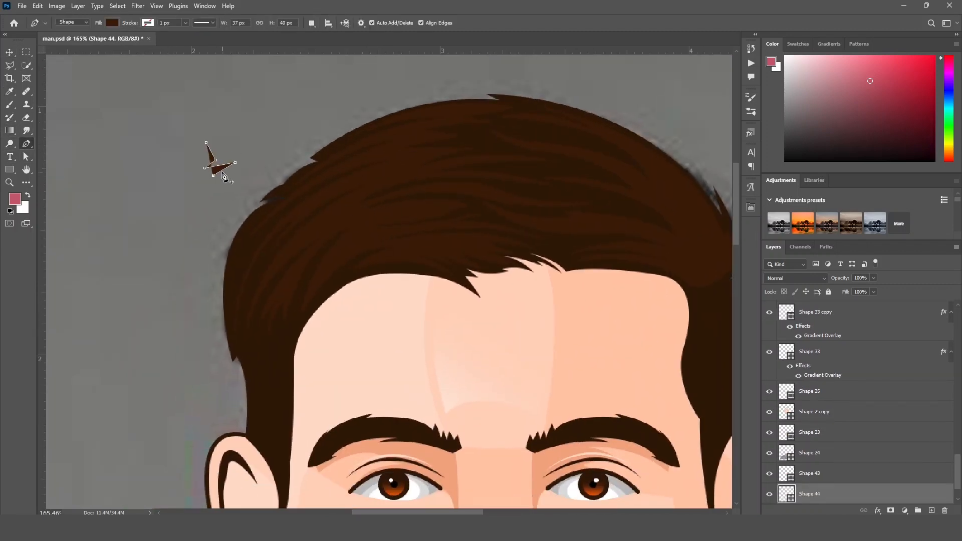
{"action": "left_click", "coordinate": [225, 171]}
{"action": "left_click_drag", "start_coordinate": [240, 203], "coordinate": [225, 176]}
Continue the streak's outer edge with a second jagged notch and run it down to a squared end on the forehead.
{"action": "left_click", "coordinate": [244, 207]}
{"action": "left_click", "coordinate": [234, 219]}
{"action": "left_click", "coordinate": [256, 210]}
{"action": "left_click", "coordinate": [245, 219]}
{"action": "left_click", "coordinate": [250, 228]}
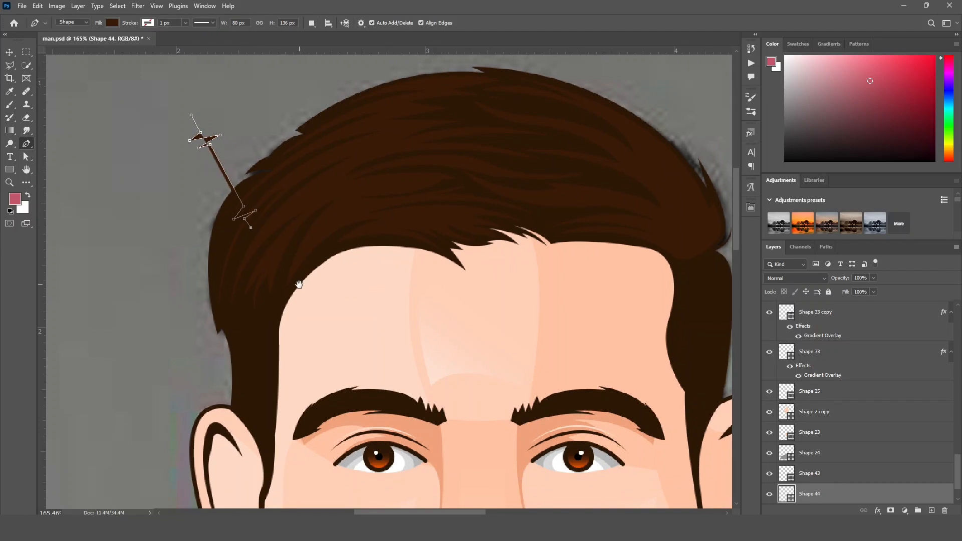
{"action": "left_click", "coordinate": [242, 232]}
{"action": "left_click_drag", "start_coordinate": [299, 281], "coordinate": [273, 259]}
{"action": "left_click", "coordinate": [279, 249]}
Return along the streak's inner edge with two more jagged notches and close the shape above the hair.
{"action": "left_click", "coordinate": [258, 218]}
{"action": "left_click", "coordinate": [243, 216]}
{"action": "left_click", "coordinate": [263, 205]}
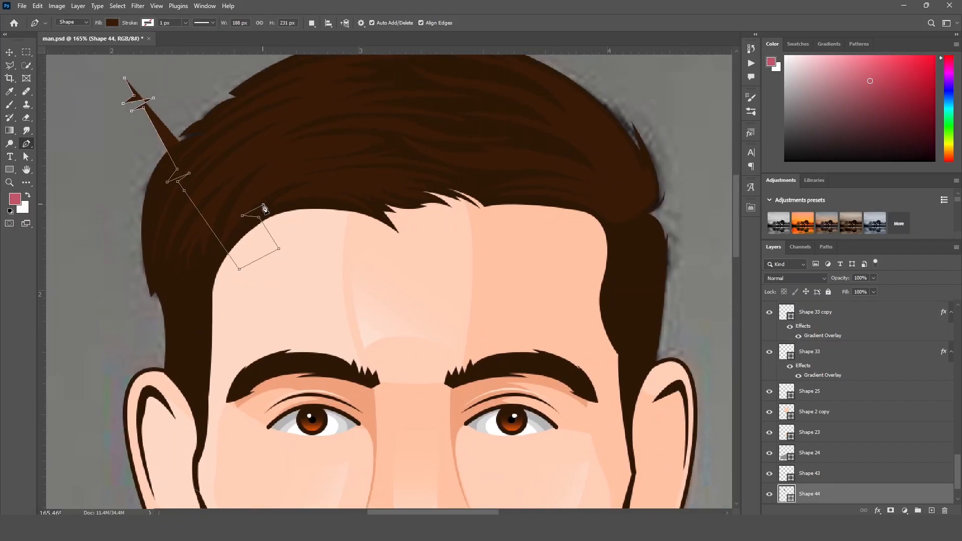
{"action": "left_click", "coordinate": [245, 201]}
{"action": "left_click", "coordinate": [239, 196]}
{"action": "left_click_drag", "start_coordinate": [214, 125], "coordinate": [248, 213]}
{"action": "left_click", "coordinate": [237, 226]}
{"action": "left_click", "coordinate": [223, 227]}
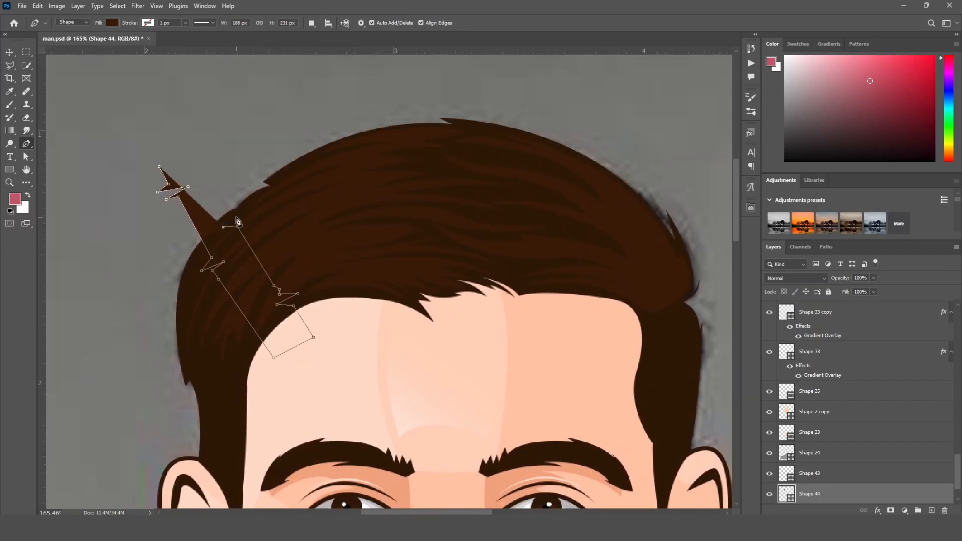
{"action": "left_click", "coordinate": [236, 217]}
{"action": "left_click", "coordinate": [226, 217]}
{"action": "left_click", "coordinate": [221, 209]}
{"action": "left_click", "coordinate": [191, 156]}
Change the streak shape's fill to a lighter reddish brown.
{"action": "left_click", "coordinate": [111, 23]}
{"action": "left_click", "coordinate": [174, 41]}
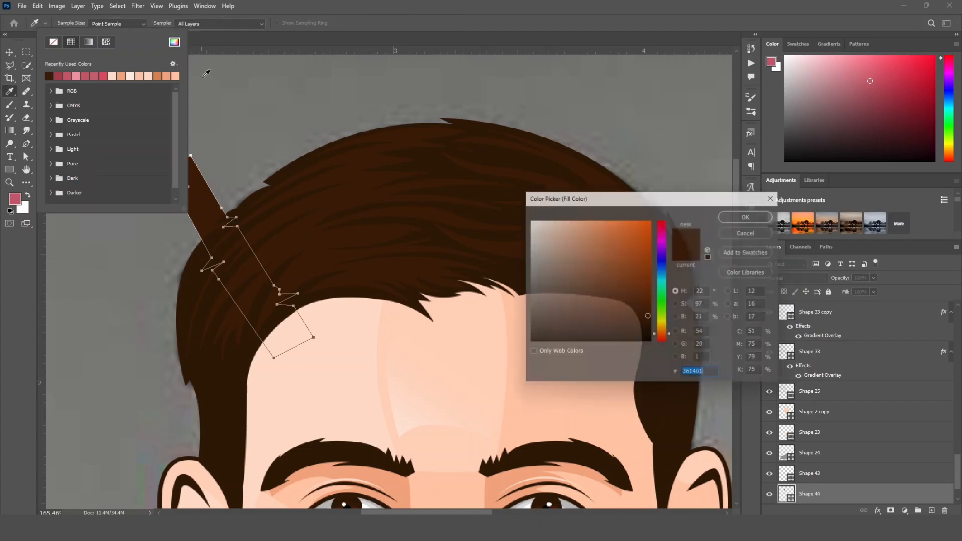
{"action": "left_click_drag", "start_coordinate": [648, 318], "coordinate": [632, 293]}
{"action": "left_click", "coordinate": [735, 215]}
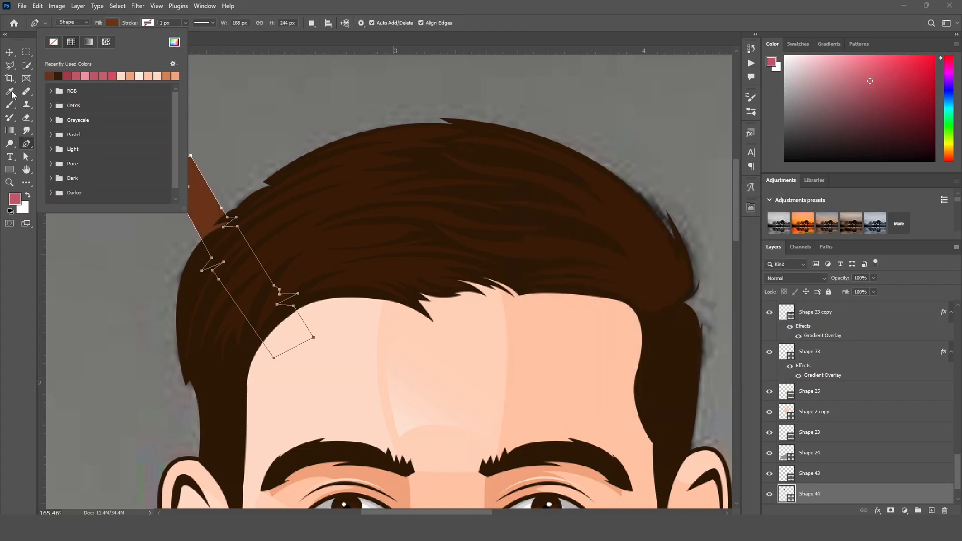
Bring the streak shape to the front and place two copies of it further across the hair.
{"action": "left_click", "coordinate": [9, 53]}
{"action": "key", "text": "ctrl+shift+]"}
{"action": "left_click_drag", "start_coordinate": [314, 240], "coordinate": [300, 228]}
{"action": "left_click_drag", "start_coordinate": [239, 272], "coordinate": [249, 277]}
{"action": "left_click_drag", "start_coordinate": [245, 278], "coordinate": [402, 229], "text": "alt"}
Rotate the two streak copies to stand more upright, fanning out from the first streak.
{"action": "key", "text": "ctrl+t"}
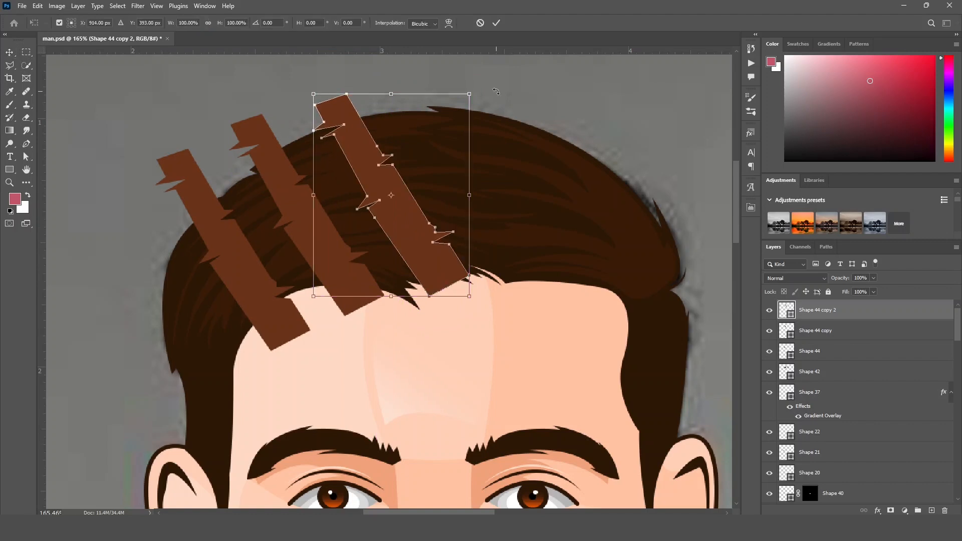
{"action": "left_click_drag", "start_coordinate": [475, 91], "coordinate": [524, 92]}
{"action": "left_click_drag", "start_coordinate": [417, 235], "coordinate": [414, 242]}
{"action": "key", "text": "Return"}
{"action": "left_click", "coordinate": [333, 274]}
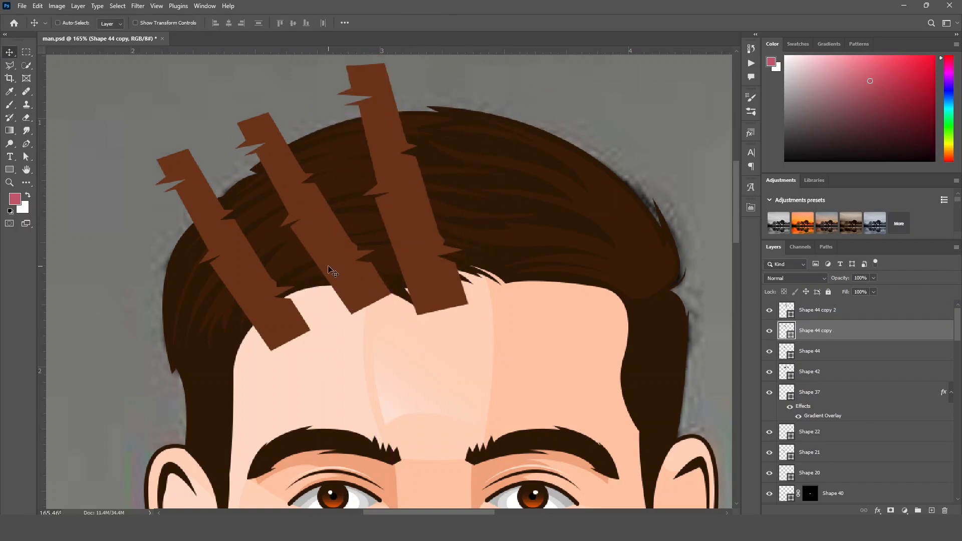
{"action": "key", "text": "ctrl+t"}
{"action": "left_click_drag", "start_coordinate": [407, 332], "coordinate": [383, 348]}
Add two more streak copies on the viewer-right half of the hair, tilted slightly the opposite way.
{"action": "left_click_drag", "start_coordinate": [344, 293], "coordinate": [549, 274], "text": "alt"}
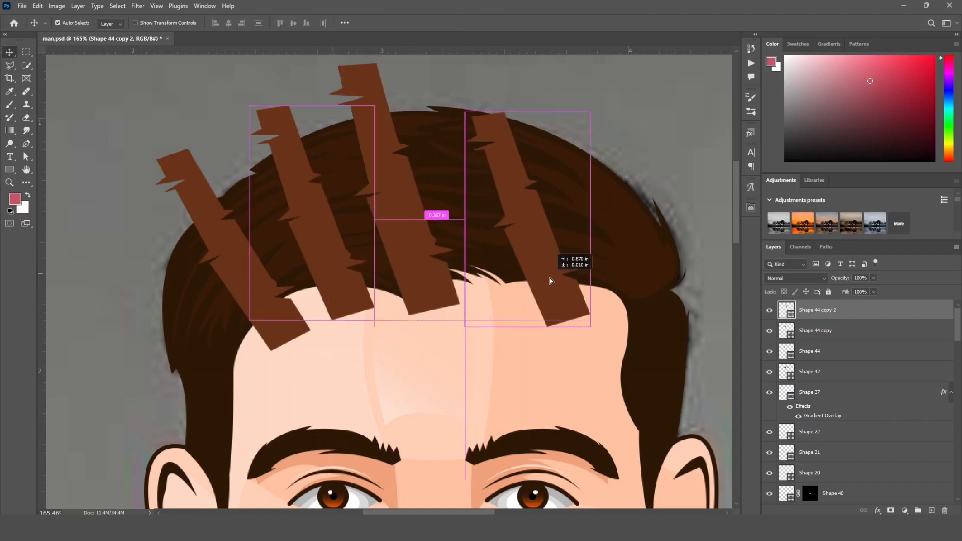
{"action": "left_click_drag", "start_coordinate": [592, 324], "coordinate": [563, 313]}
{"action": "key", "text": "Return"}
{"action": "left_click_drag", "start_coordinate": [505, 262], "coordinate": [596, 291], "text": "alt"}
{"action": "left_click_drag", "start_coordinate": [632, 205], "coordinate": [636, 213]}
Select all five streak shapes and merge them into one layer.
{"action": "left_click", "coordinate": [497, 231], "text": "shift"}
{"action": "left_click", "coordinate": [390, 231], "text": "shift"}
{"action": "left_click", "coordinate": [304, 245], "text": "shift"}
{"action": "left_click", "coordinate": [227, 286], "text": "shift"}
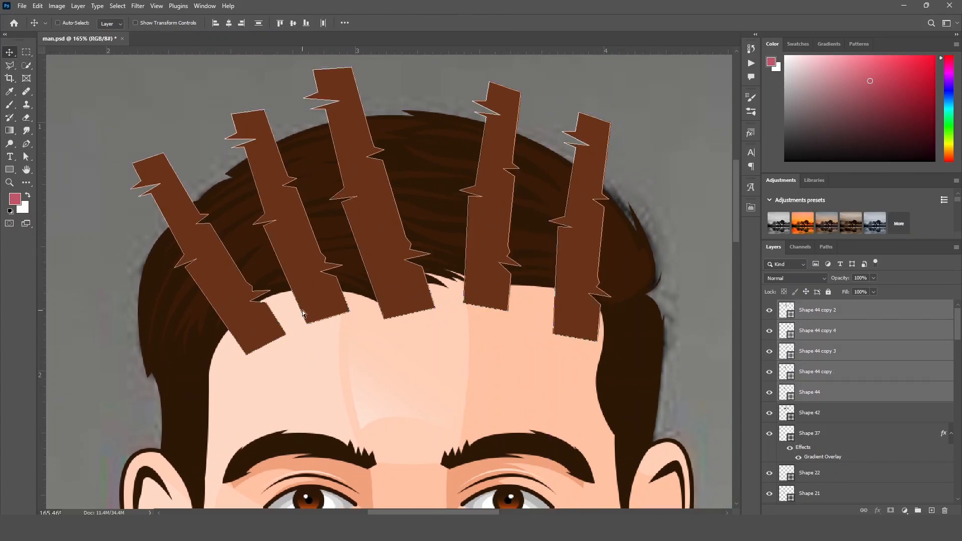
{"action": "key", "text": "ctrl+e"}
Mask the merged streak layer with the outline of the Shape 42 hair strands.
{"action": "left_click", "coordinate": [629, 271]}
{"action": "left_click", "coordinate": [787, 331], "text": "ctrl"}
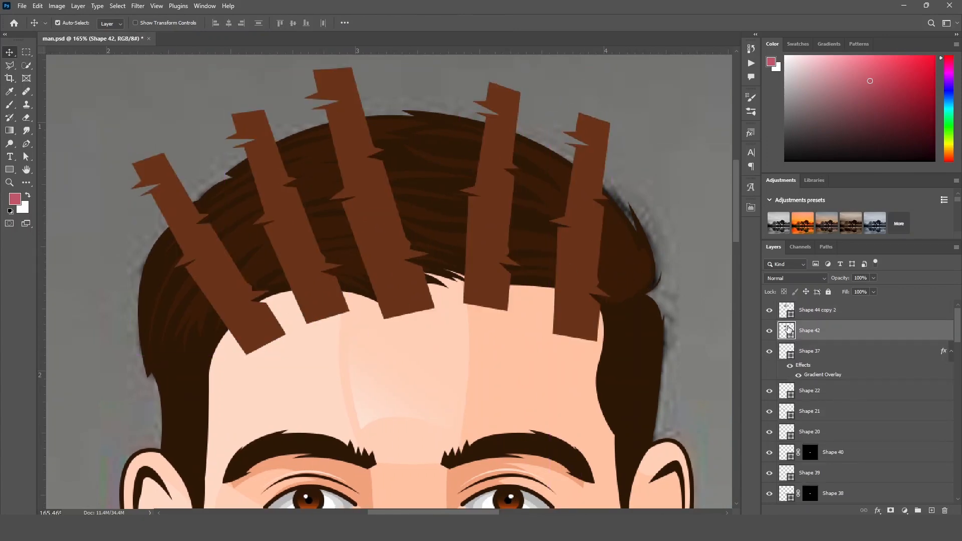
{"action": "left_click", "coordinate": [822, 309]}
{"action": "left_click", "coordinate": [891, 511]}
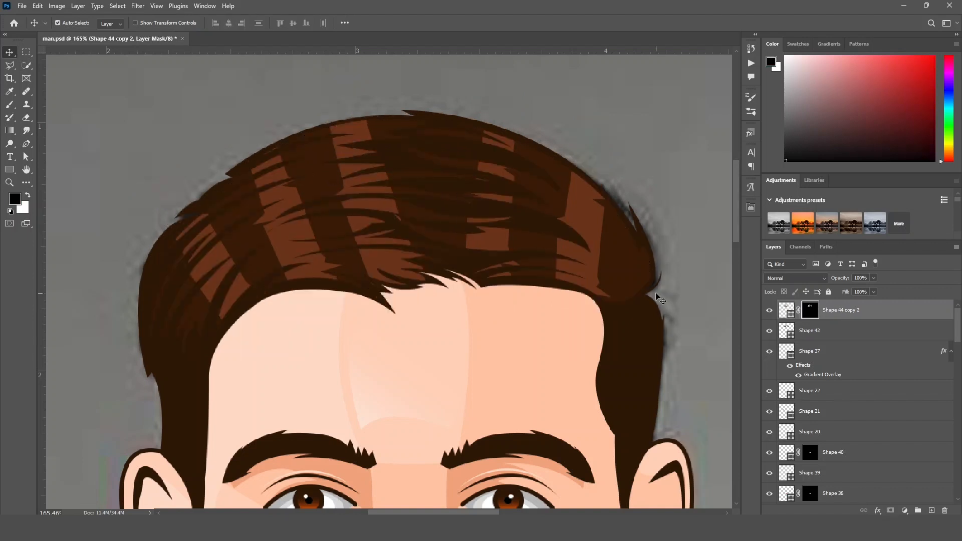
{"action": "left_click", "coordinate": [637, 155]}
{"action": "key", "text": "ctrl+0"}
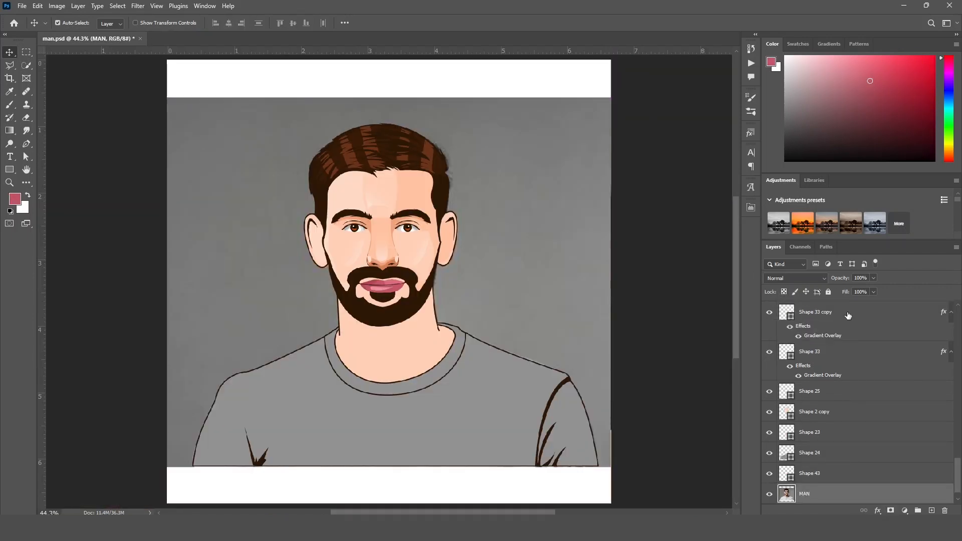
Select the masked streak layer and change its fill to the darker brown 3e1701.
{"action": "left_click", "coordinate": [847, 312]}
{"action": "key", "text": "u"}
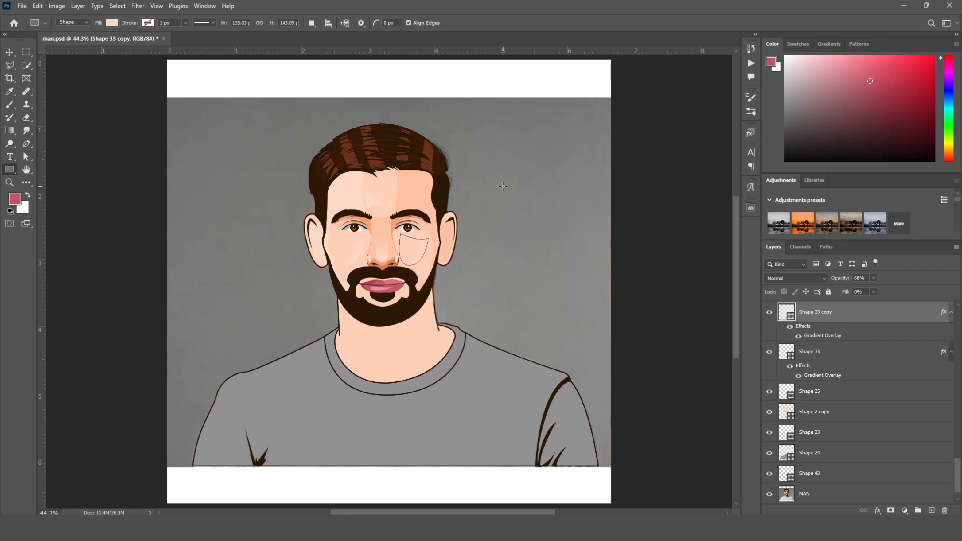
{"action": "key", "text": "v"}
{"action": "left_click", "coordinate": [434, 160]}
{"action": "key", "text": "a"}
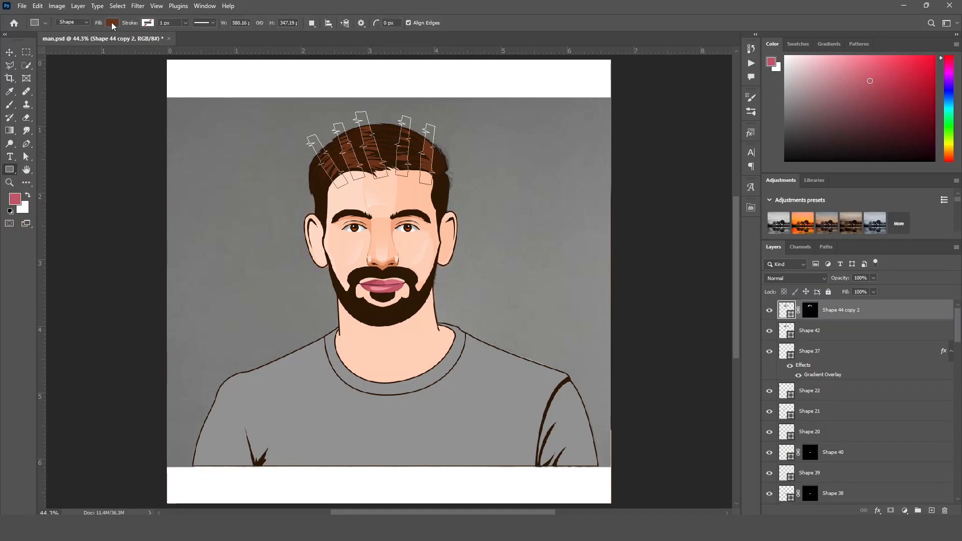
{"action": "left_click", "coordinate": [114, 23]}
{"action": "left_click", "coordinate": [174, 42]}
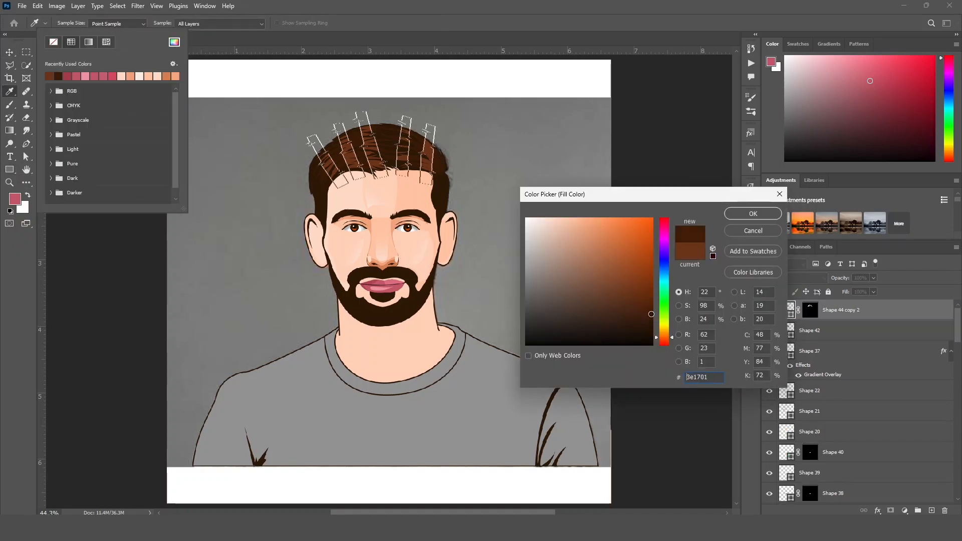
{"action": "left_click", "coordinate": [753, 216]}
{"action": "key", "text": "Return"}
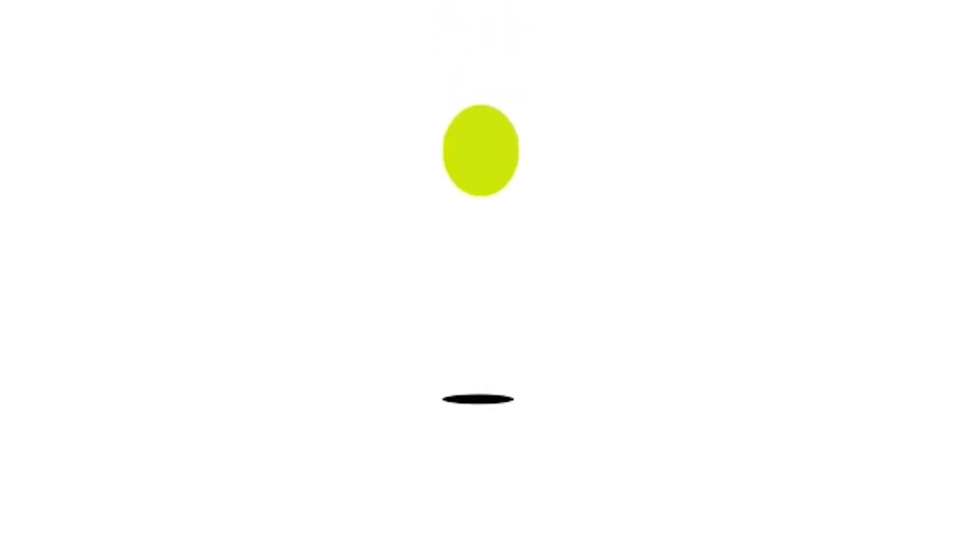